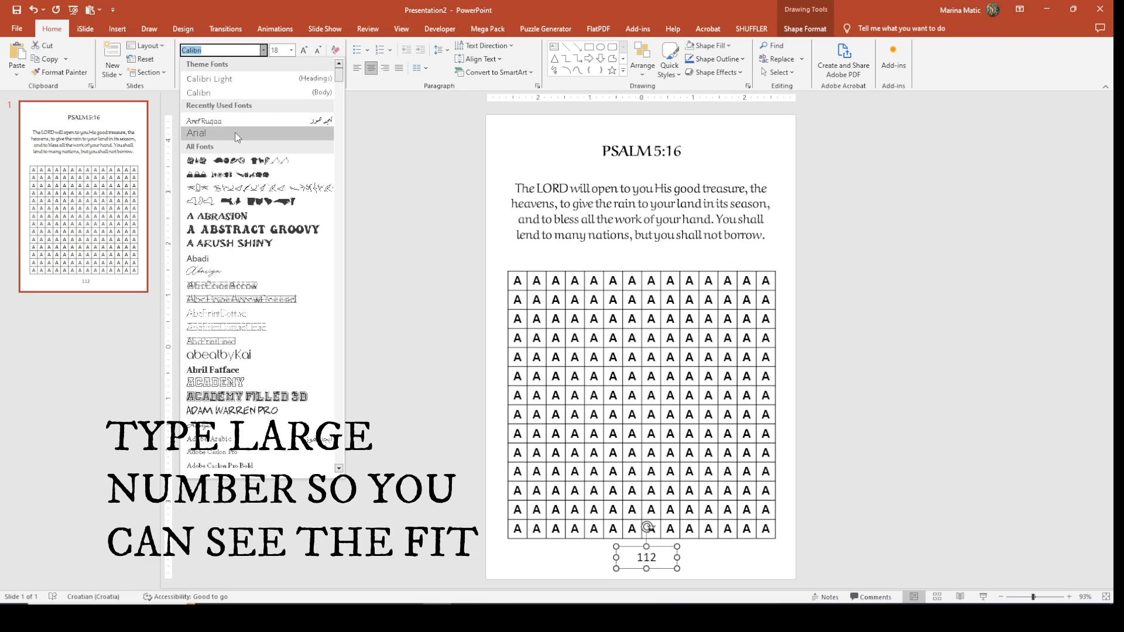
- Set the page number below the letter grid to bold Arial and shift it slightly left to centre it
left_click(234, 132)
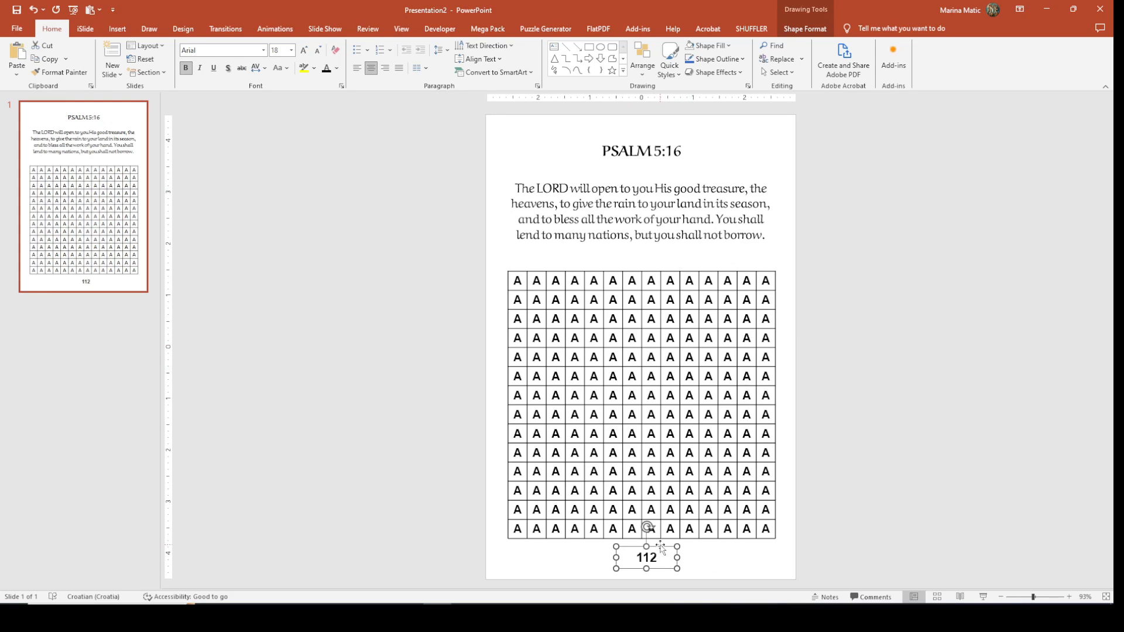
left_click_drag(661, 548, 655, 548)
left_click(691, 558)
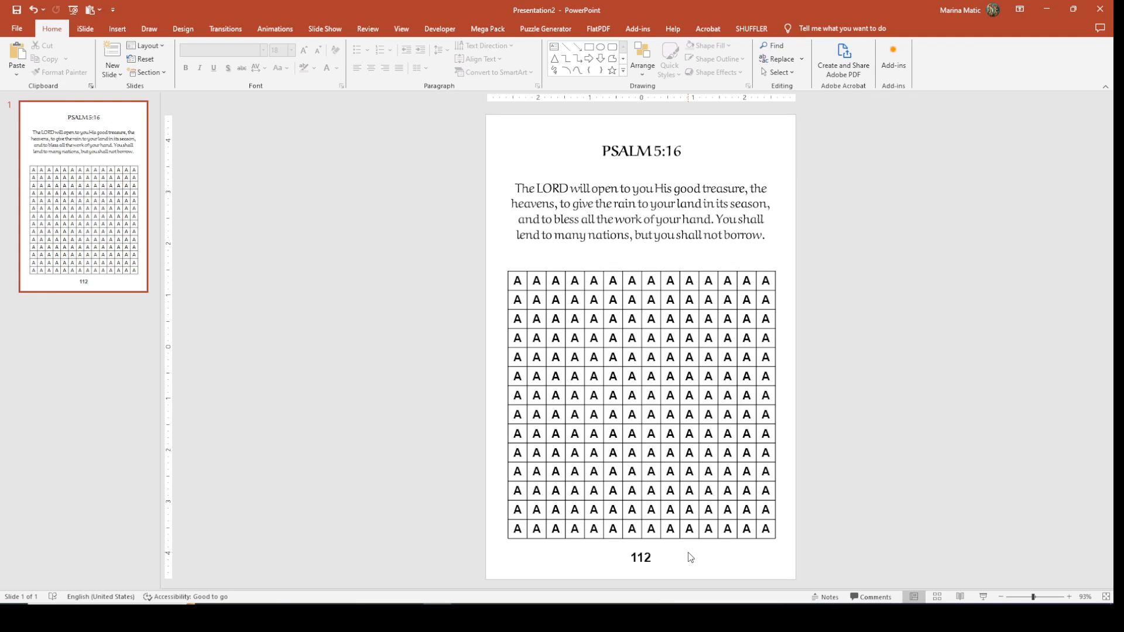
- Replace three scattered letters in the grid table with the wider letters M, W and G to check their fit
left_click(722, 270)
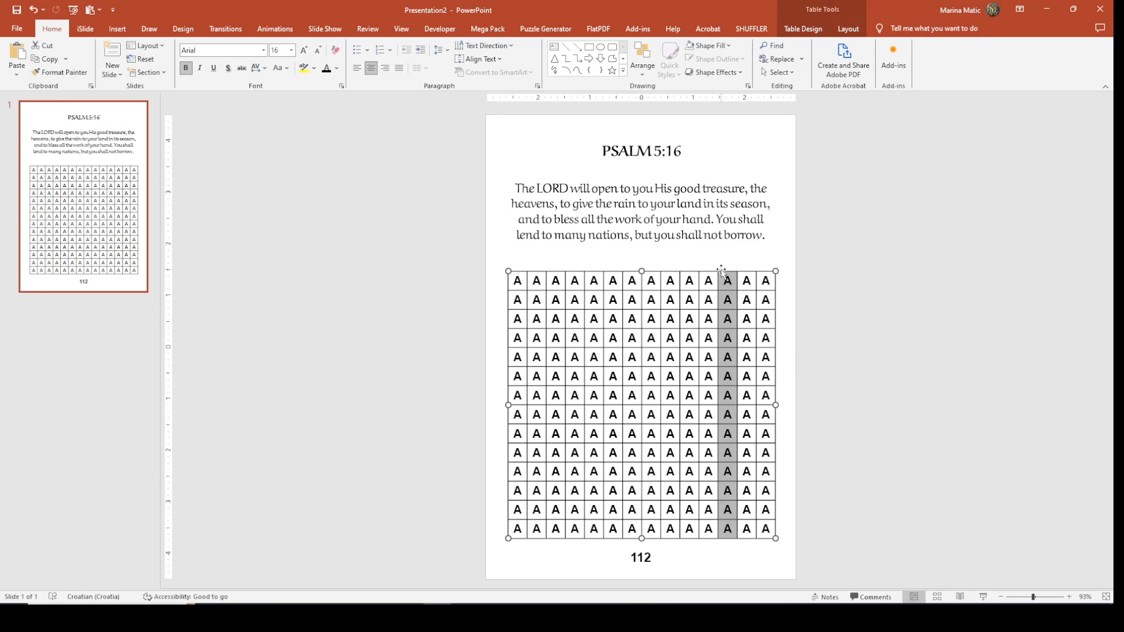
left_click(720, 270)
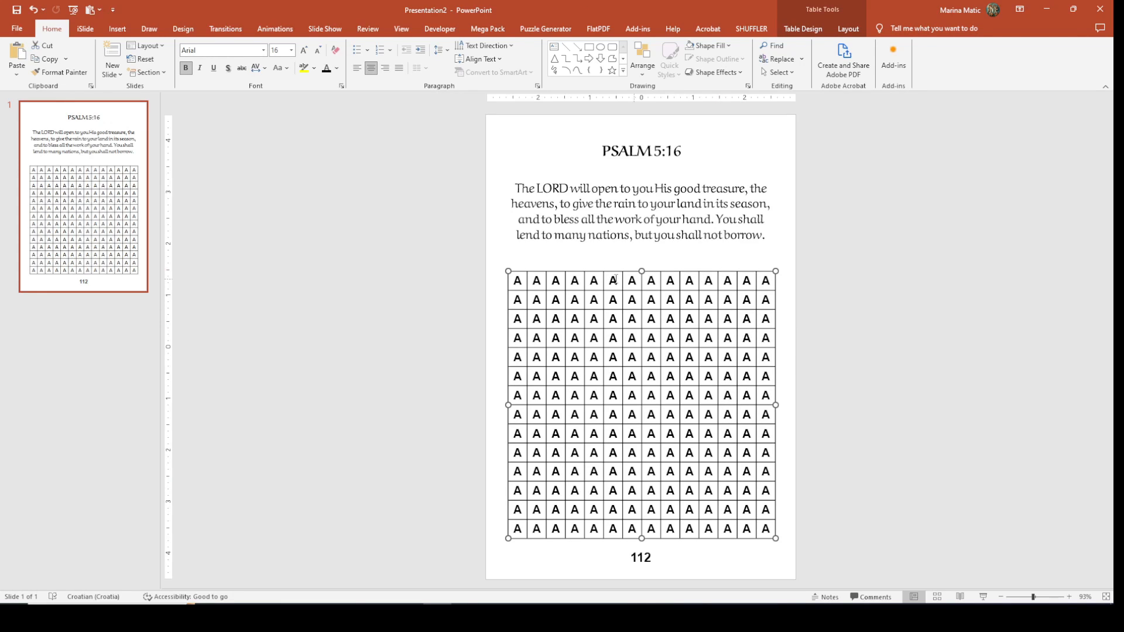
left_click(631, 338)
double_click(630, 339)
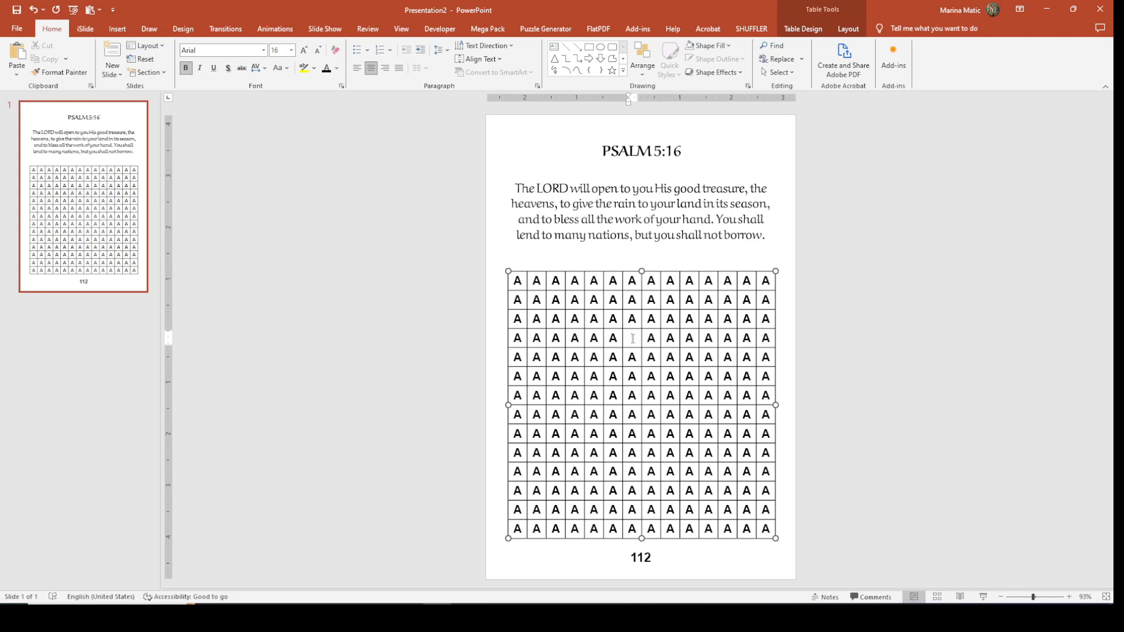
type("M")
double_click(593, 395)
type("W")
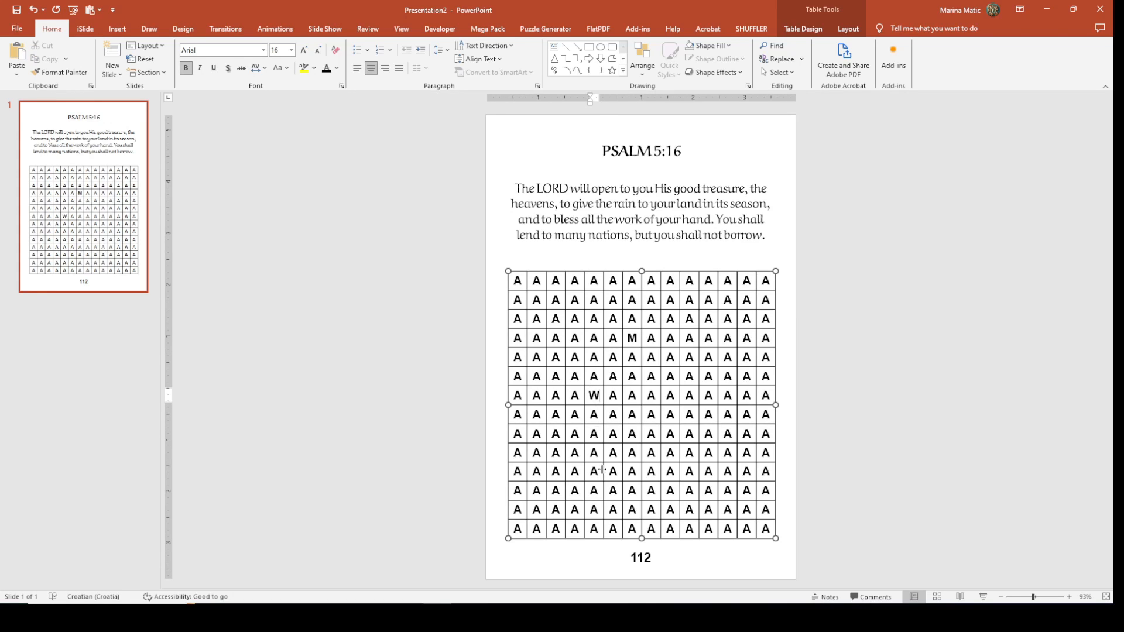
double_click(651, 453)
key("BackSpace")
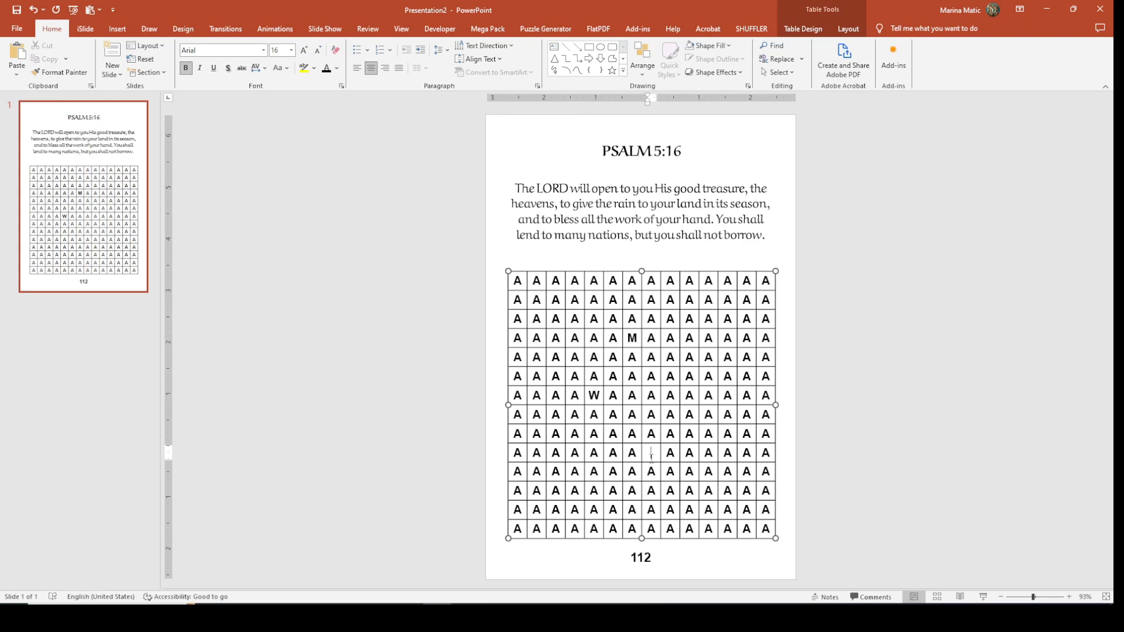
type("G")
left_click(705, 472)
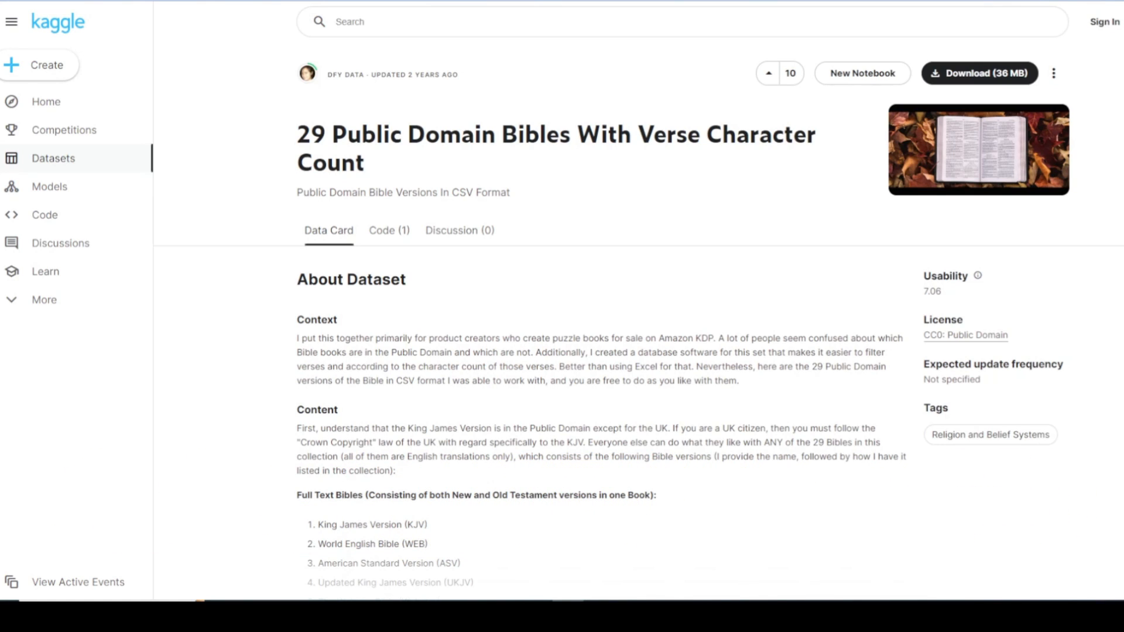
- Expand the description of Kaggle's 29 Public Domain Bibles dataset and read its list of included versions
scroll(530, 315, "down", 1)
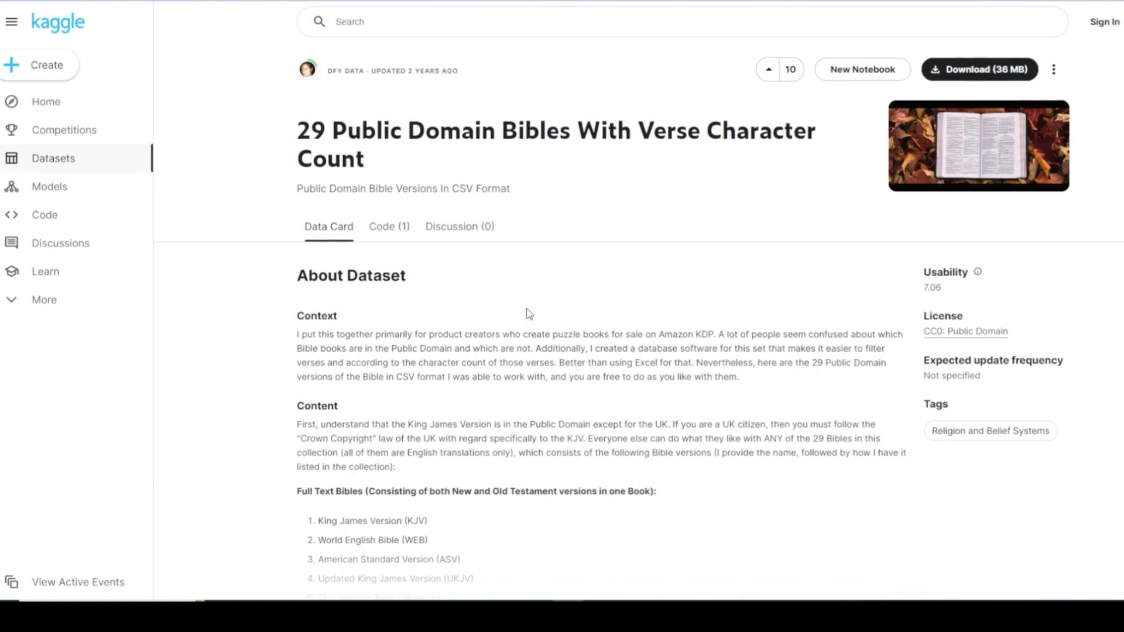
scroll(530, 315, "down", 6)
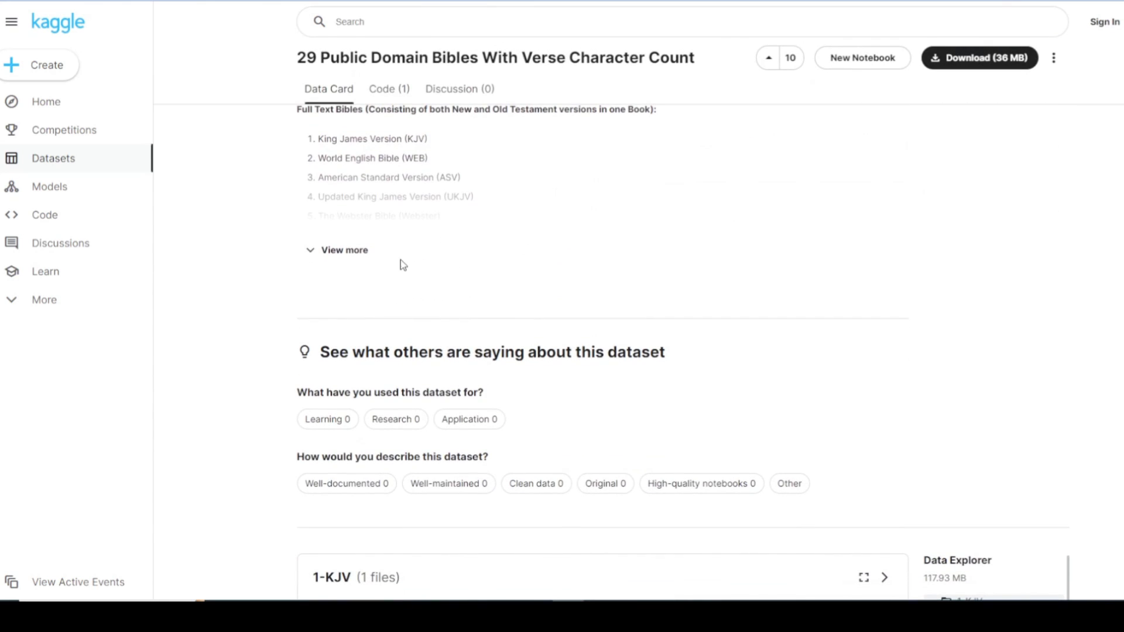
left_click(360, 250)
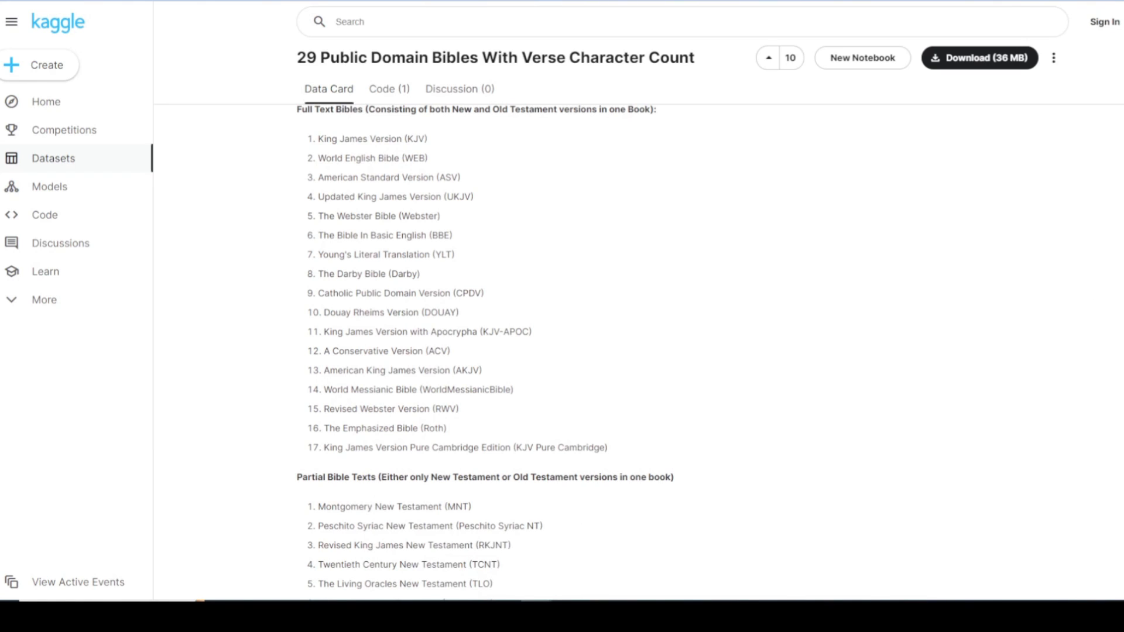
left_click_drag(1123, 153, 562, 2)
left_click_drag(388, 128, 815, 170)
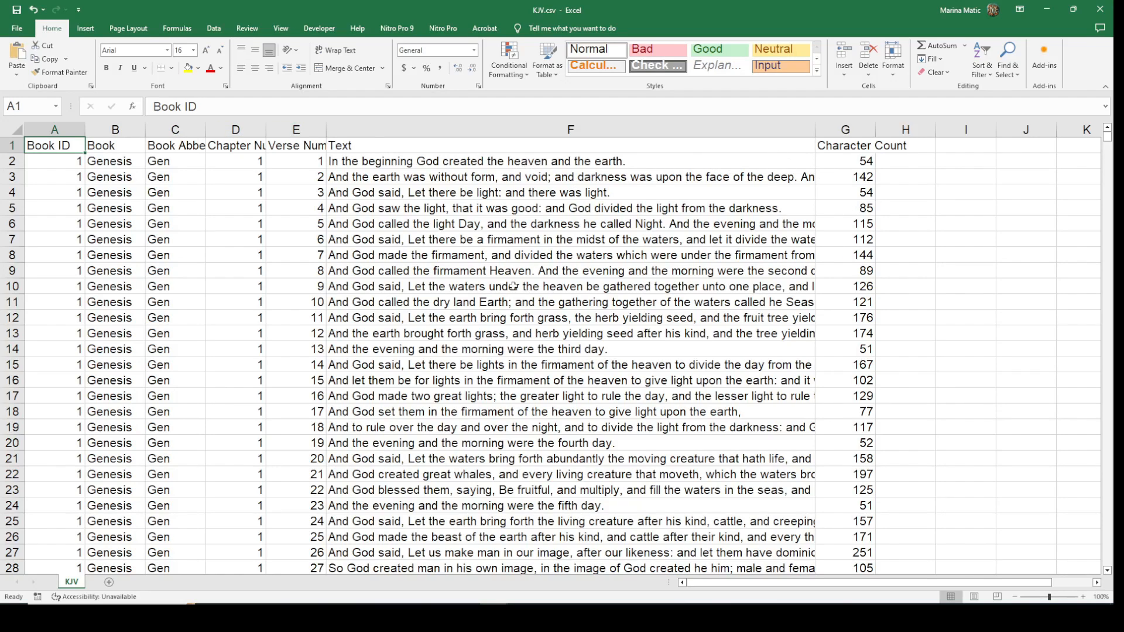
- Look through the Genesis verses and their character counts in KJV.csv in Excel
scroll(514, 286, "down", 5)
scroll(514, 286, "down", 8)
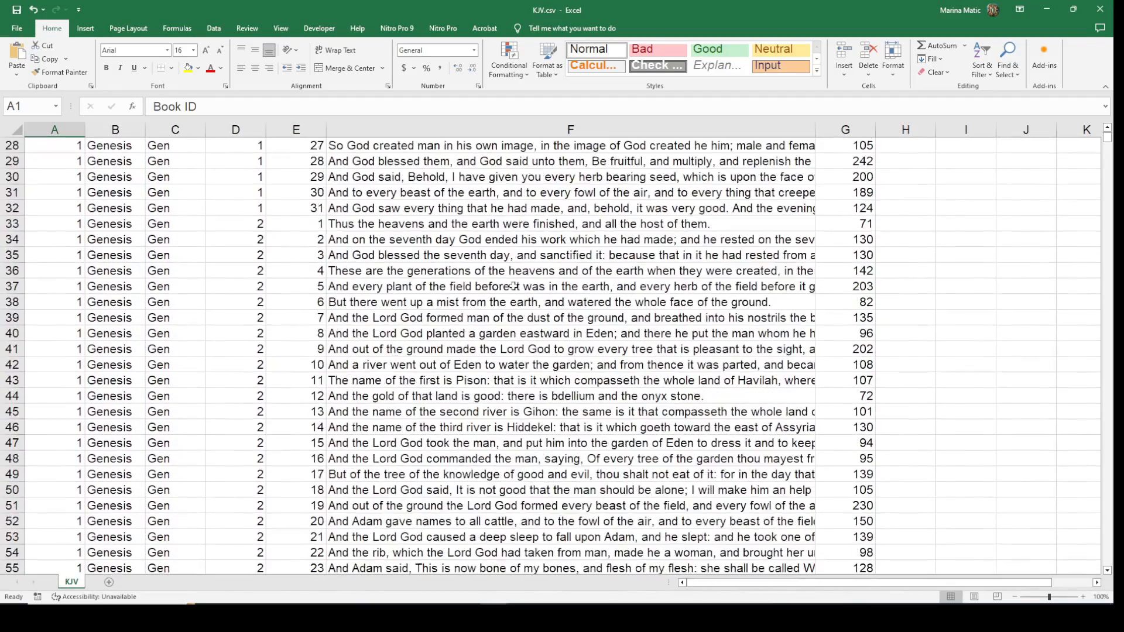
scroll(514, 287, "down", 8)
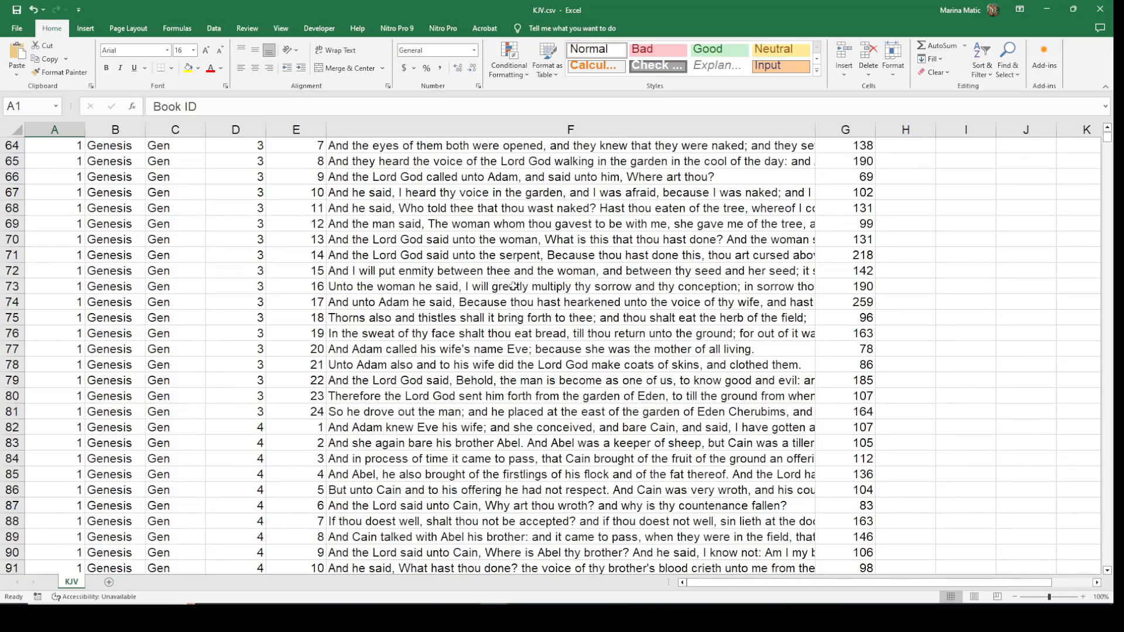
scroll(514, 287, "down", 17)
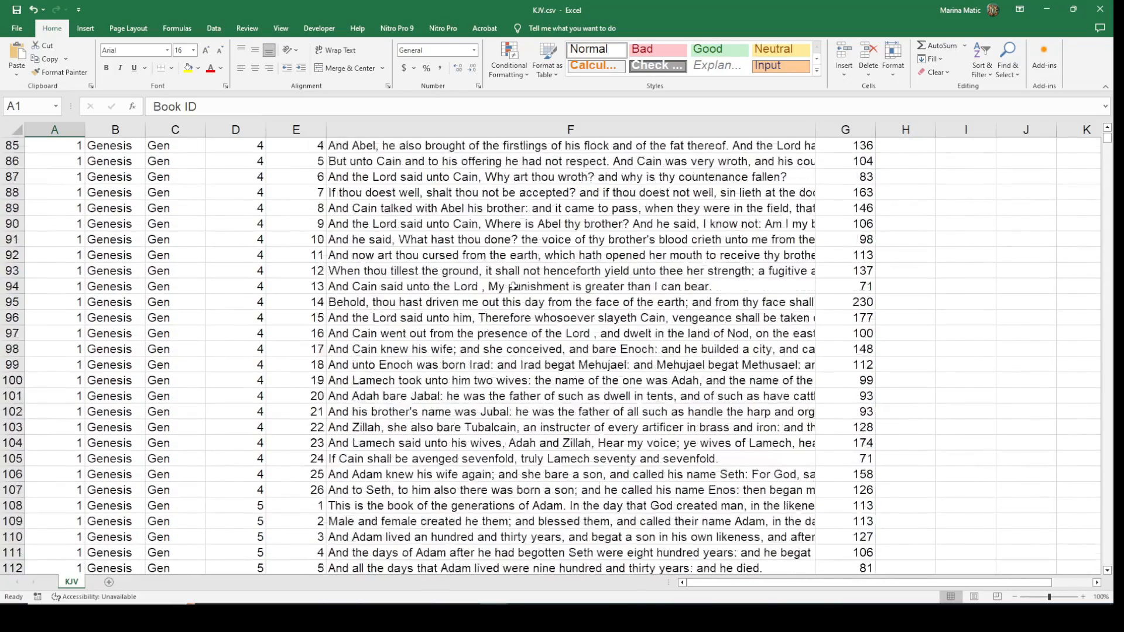
scroll(515, 286, "down", 7)
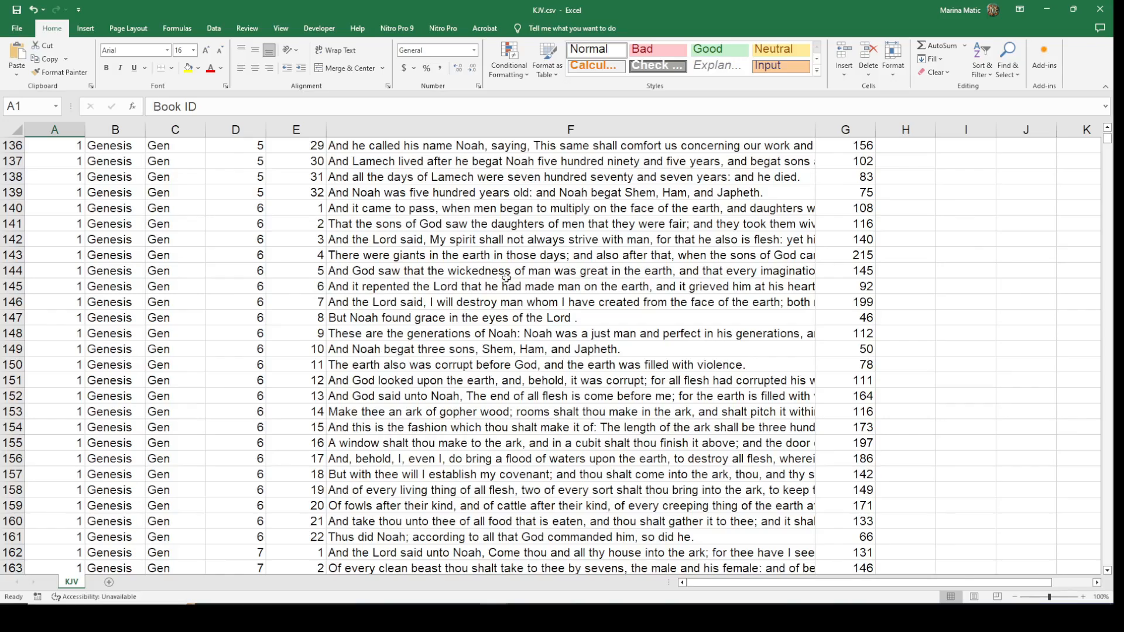
scroll(433, 270, "down", 10)
scroll(433, 270, "down", 20)
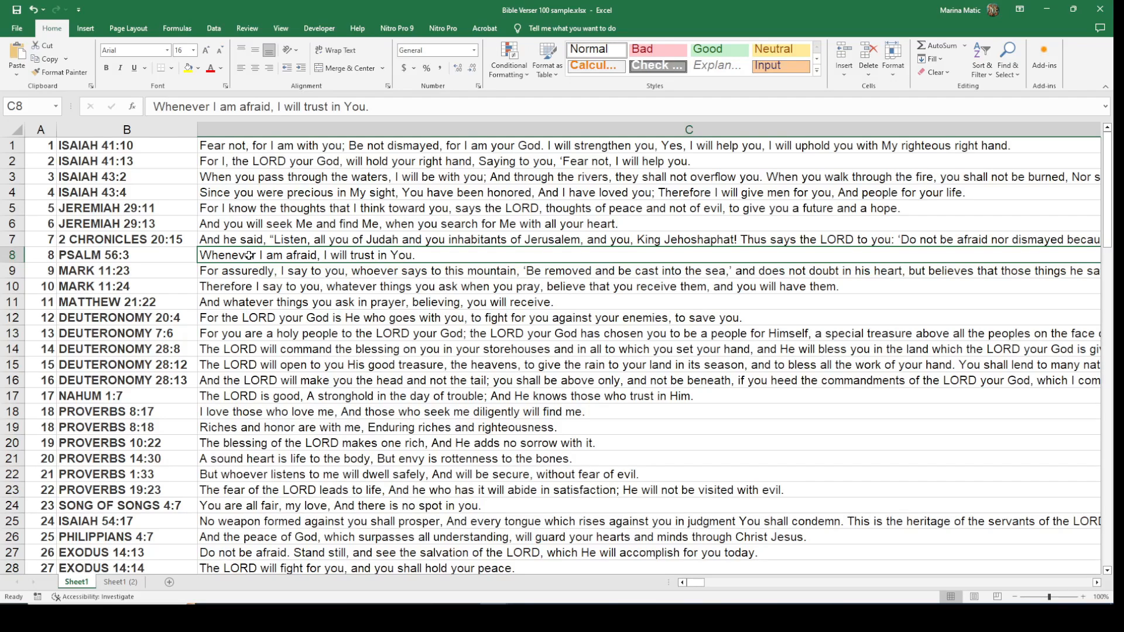
- Examine how references and verse texts are arranged in columns B and C of Bible Verser 100 sample.xlsx
left_click(269, 330)
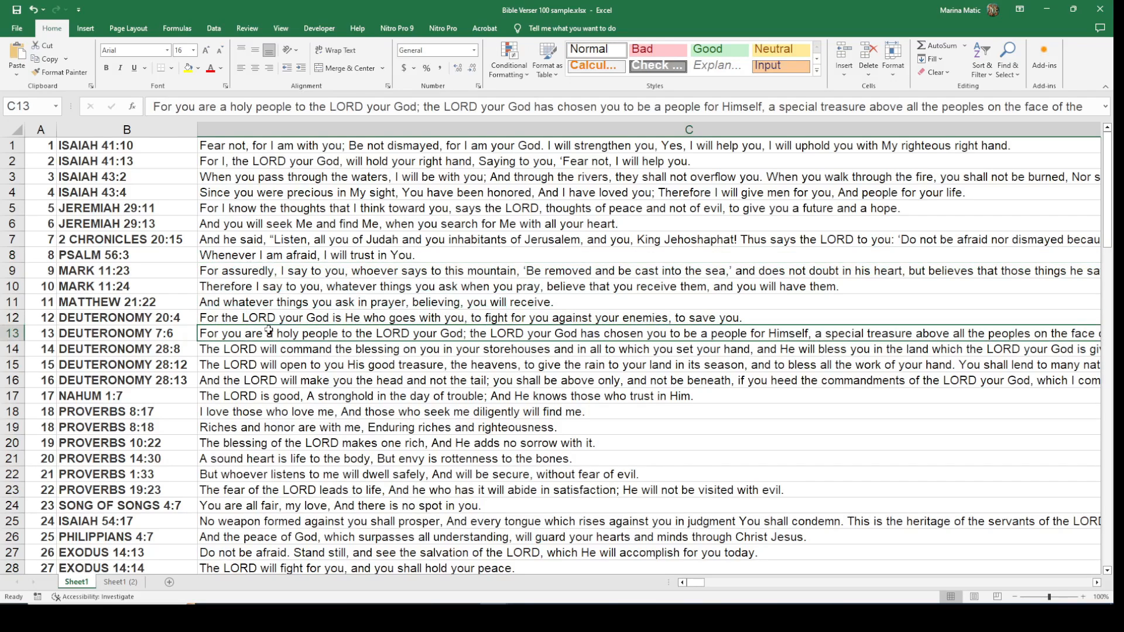
left_click(117, 177)
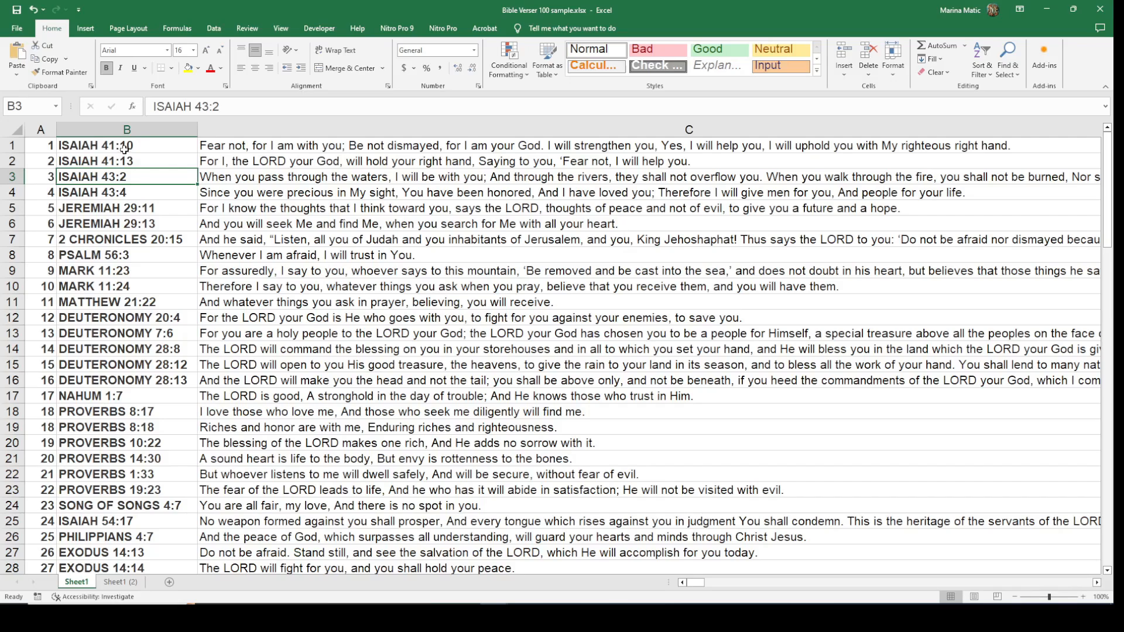
left_click(228, 144)
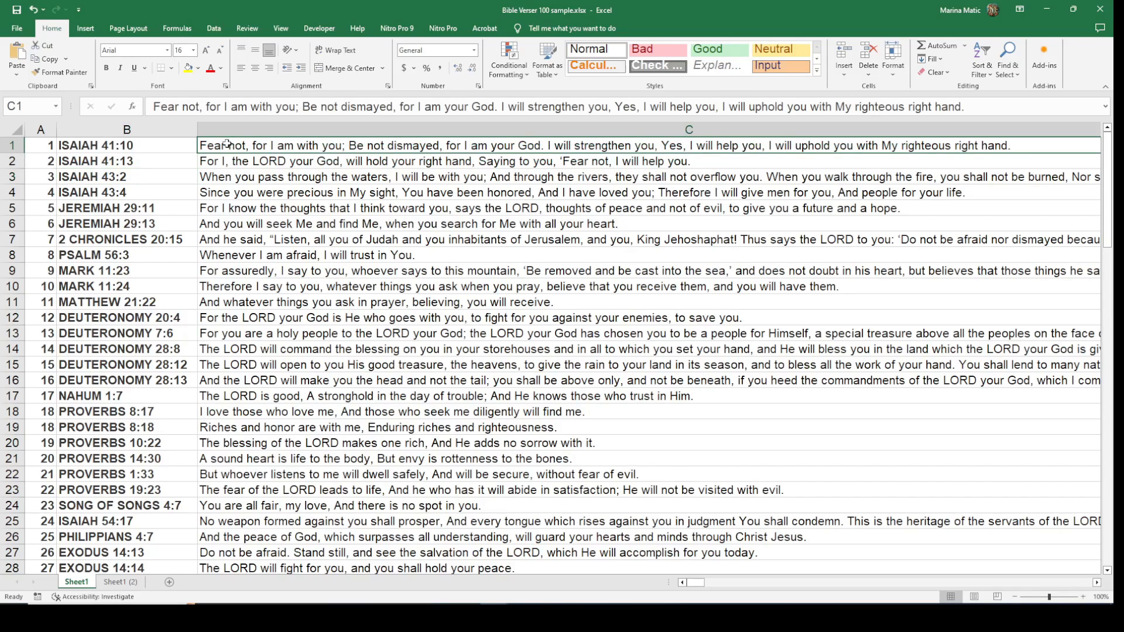
left_click(163, 144)
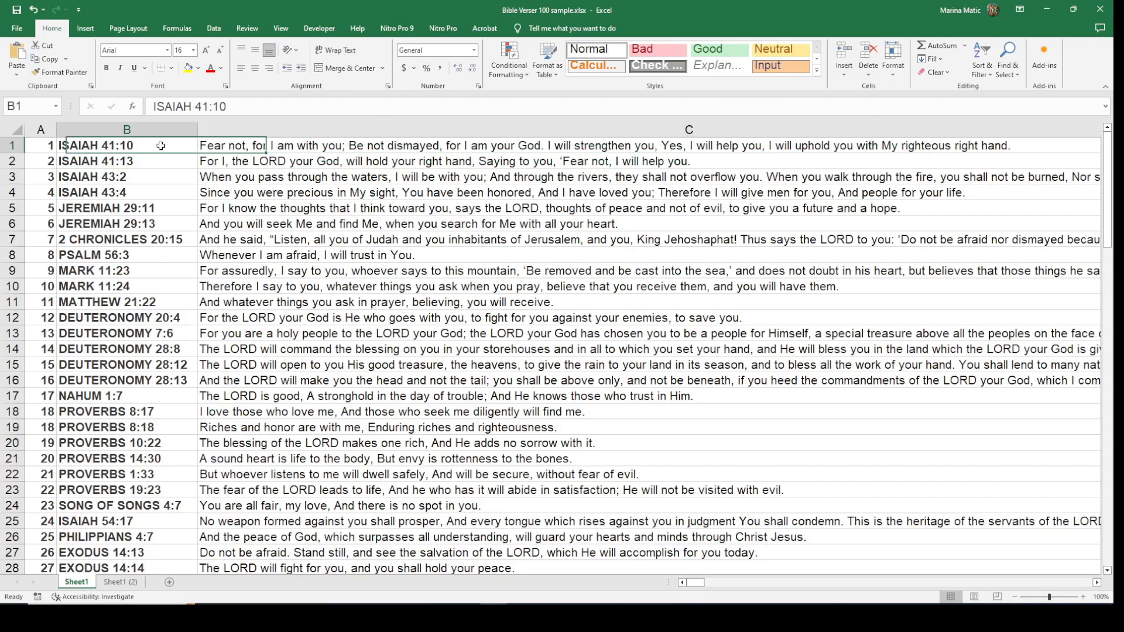
left_click(138, 225)
left_click(145, 258)
left_click(142, 299)
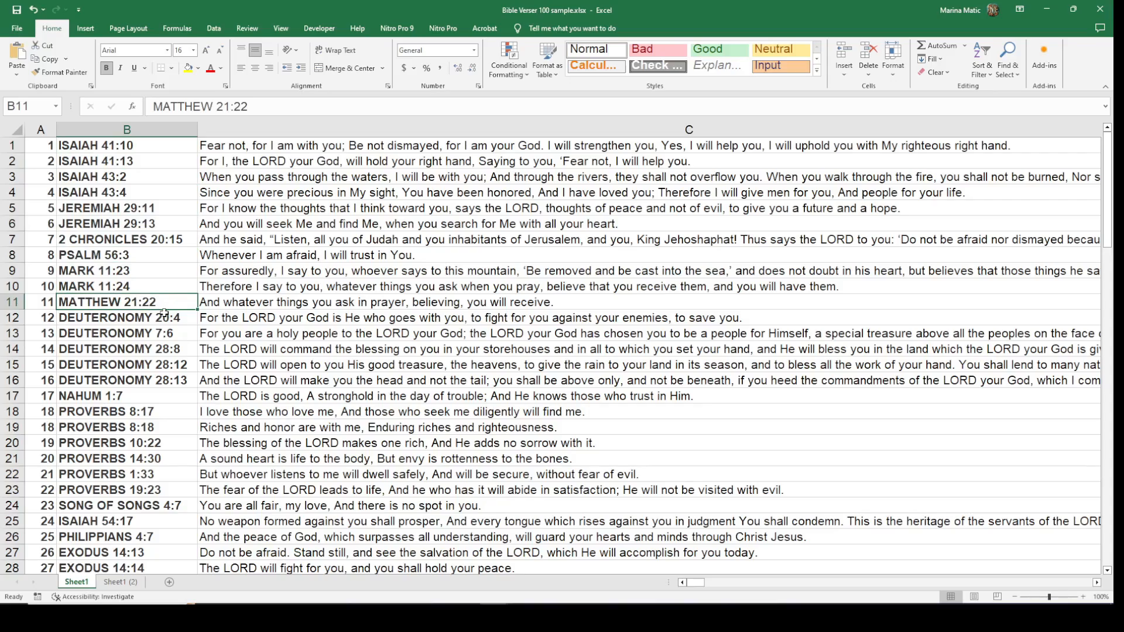
- Review the remaining verses through the end of the list and return to the first row
scroll(164, 313, "down", 11)
scroll(164, 313, "down", 17)
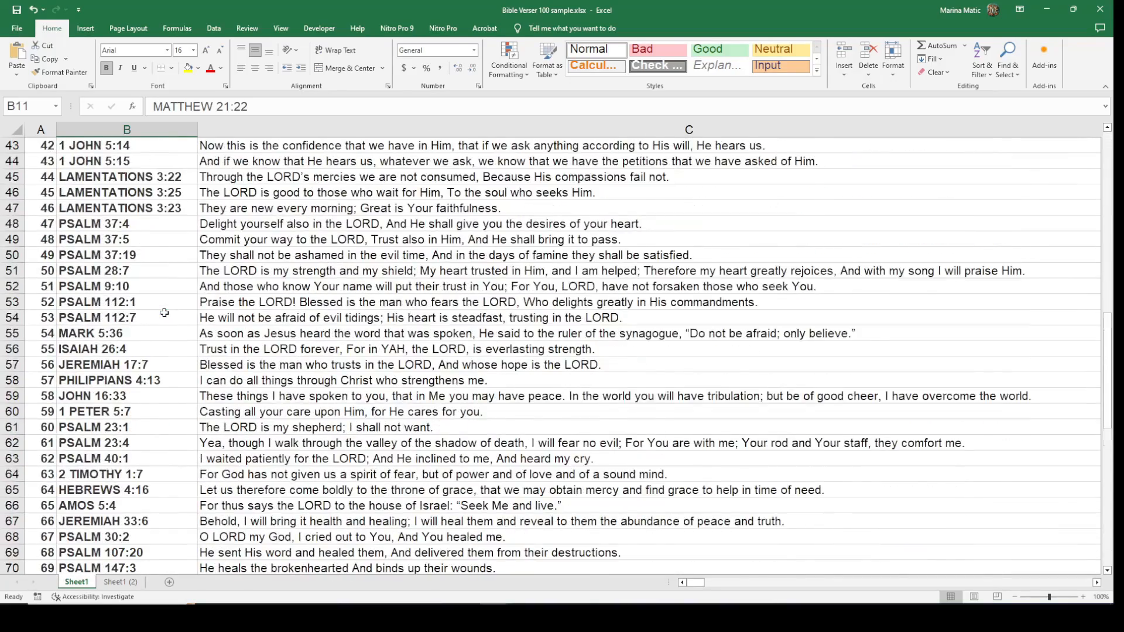
left_click(165, 316)
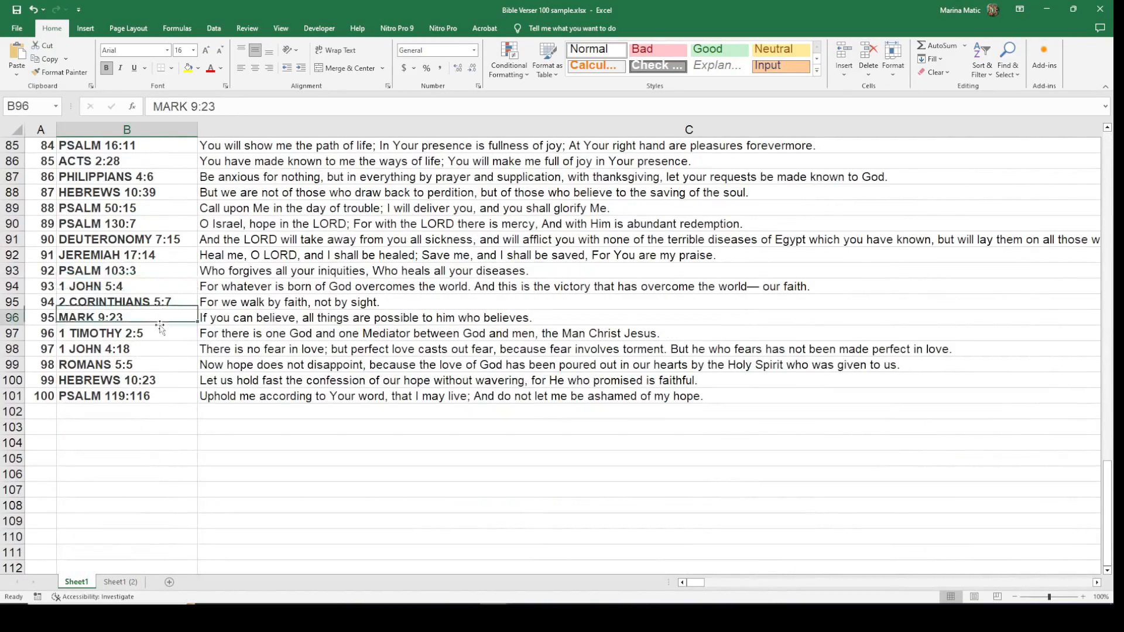
left_click(171, 333)
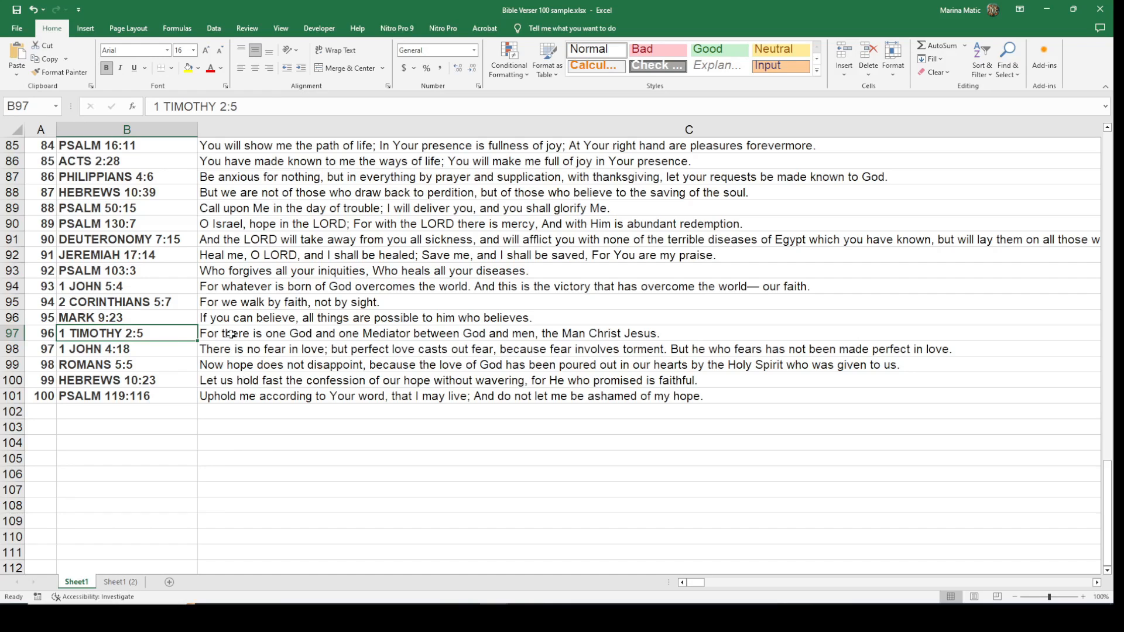
left_click(237, 272)
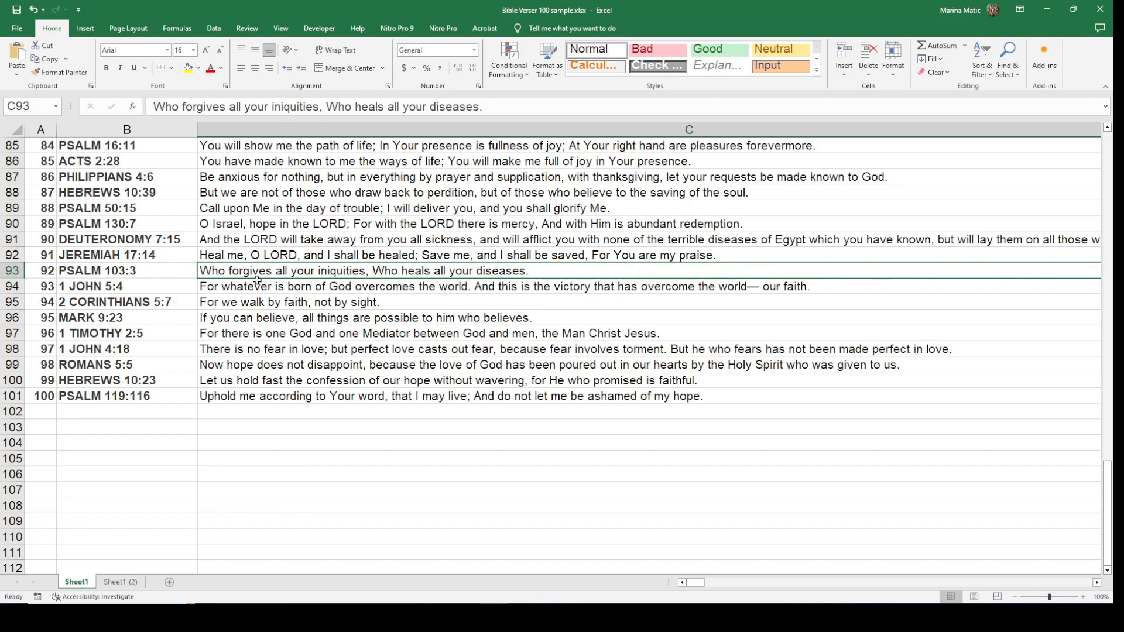
scroll(340, 293, "up", 20)
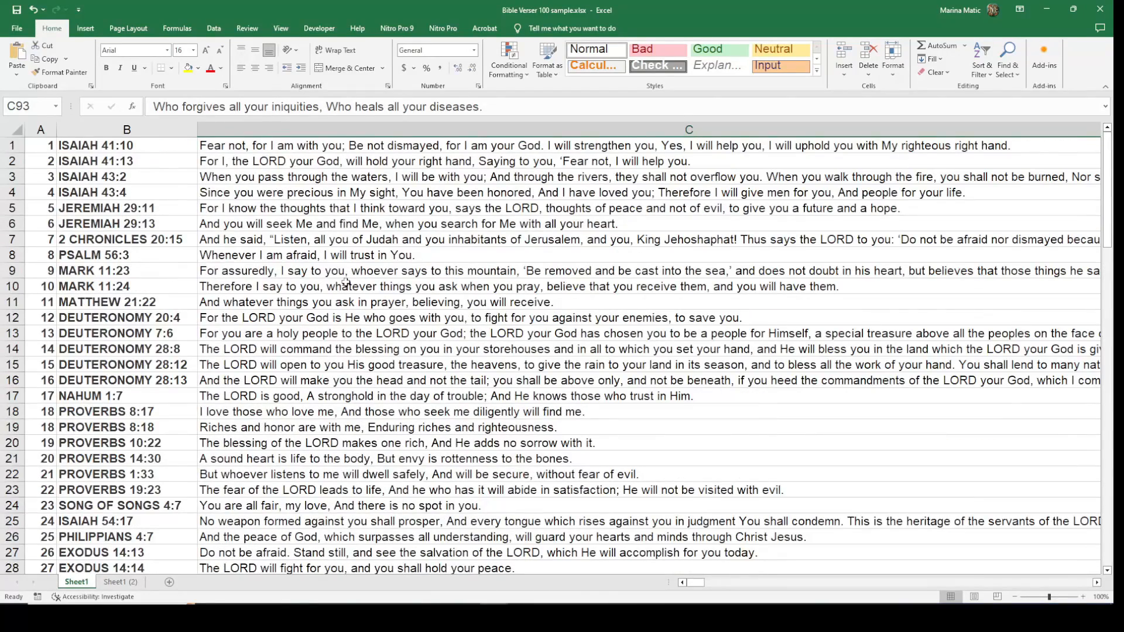
- Examine individual verse texts in the first eleven rows of column C, comparing long and short verses
left_click(249, 150)
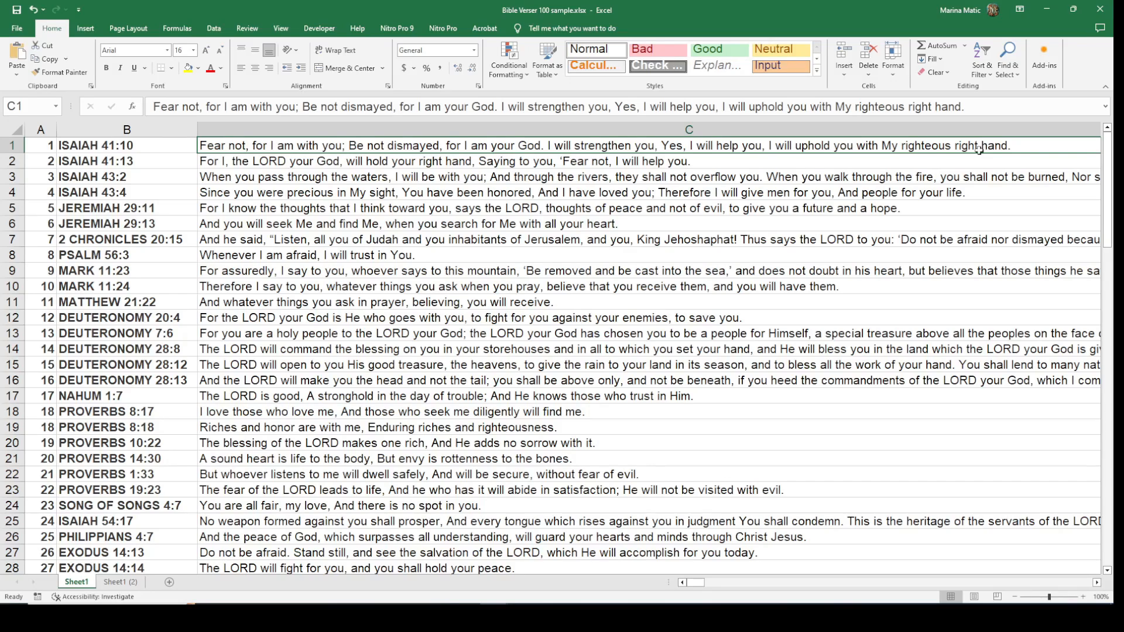
left_click(461, 259)
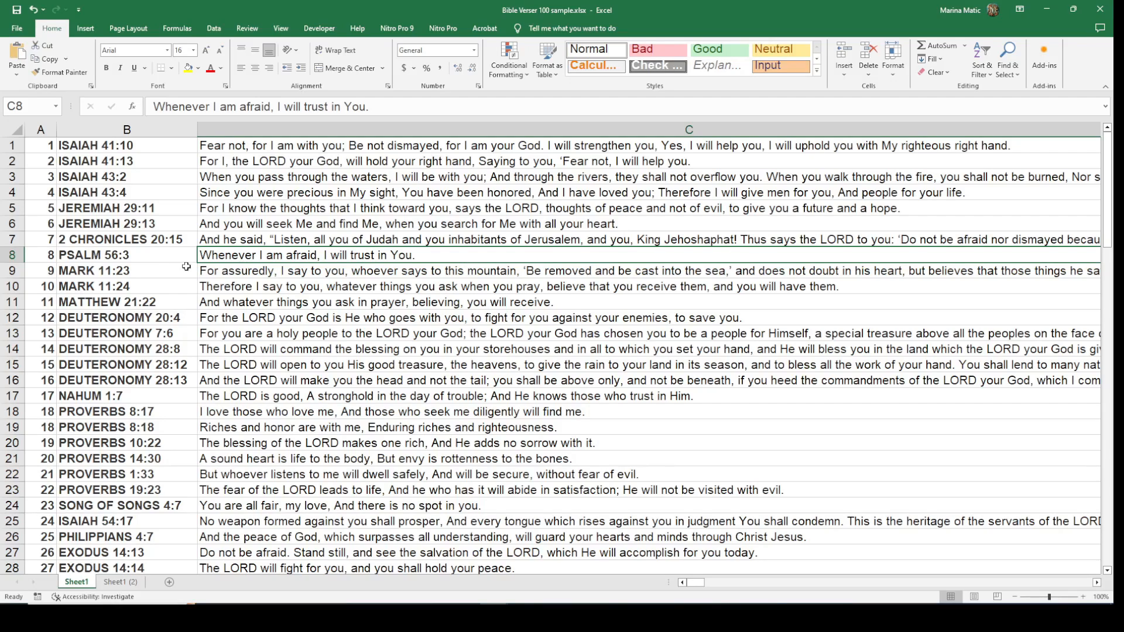
left_click(158, 260)
left_click(211, 261)
left_click(283, 147)
left_click(283, 160)
left_click(282, 188)
left_click(282, 224)
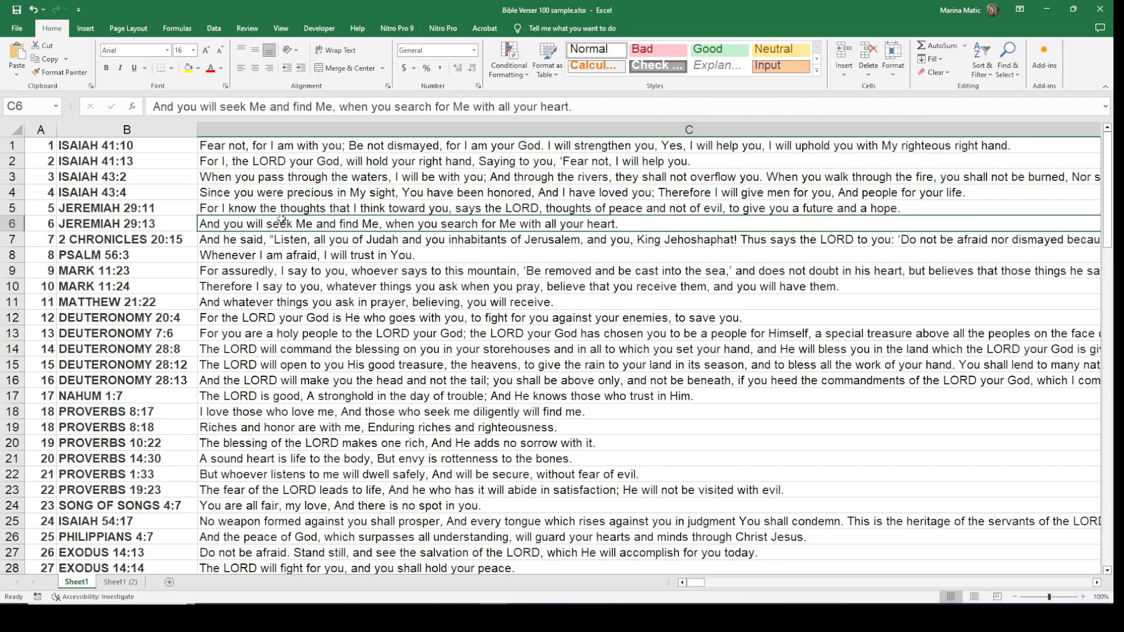
left_click(283, 239)
left_click(282, 271)
left_click(283, 303)
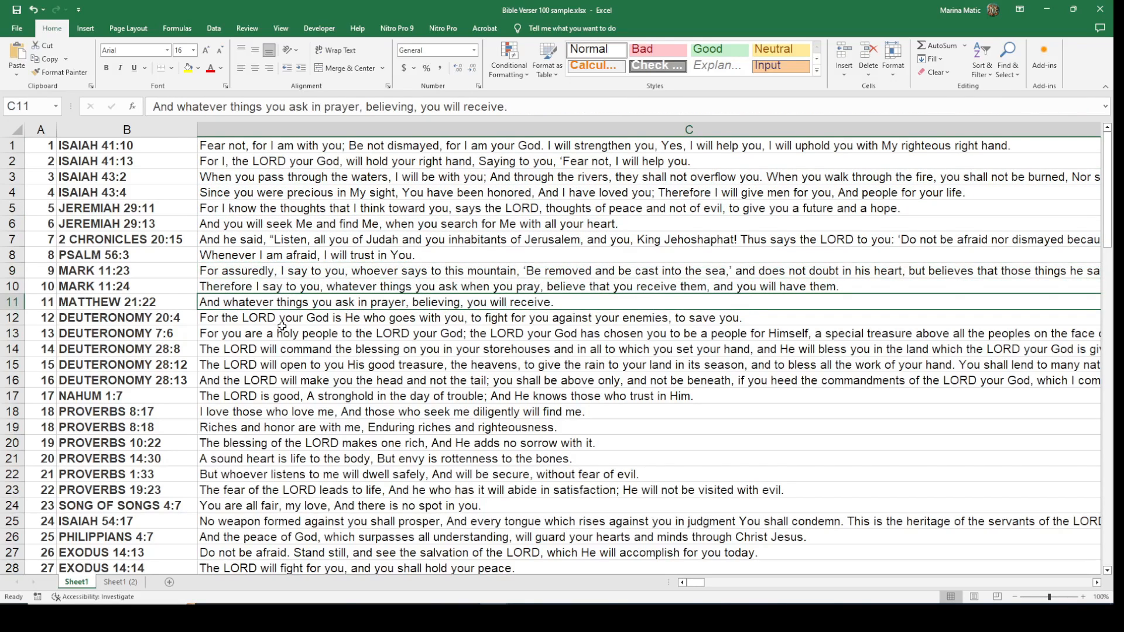
left_click(241, 150)
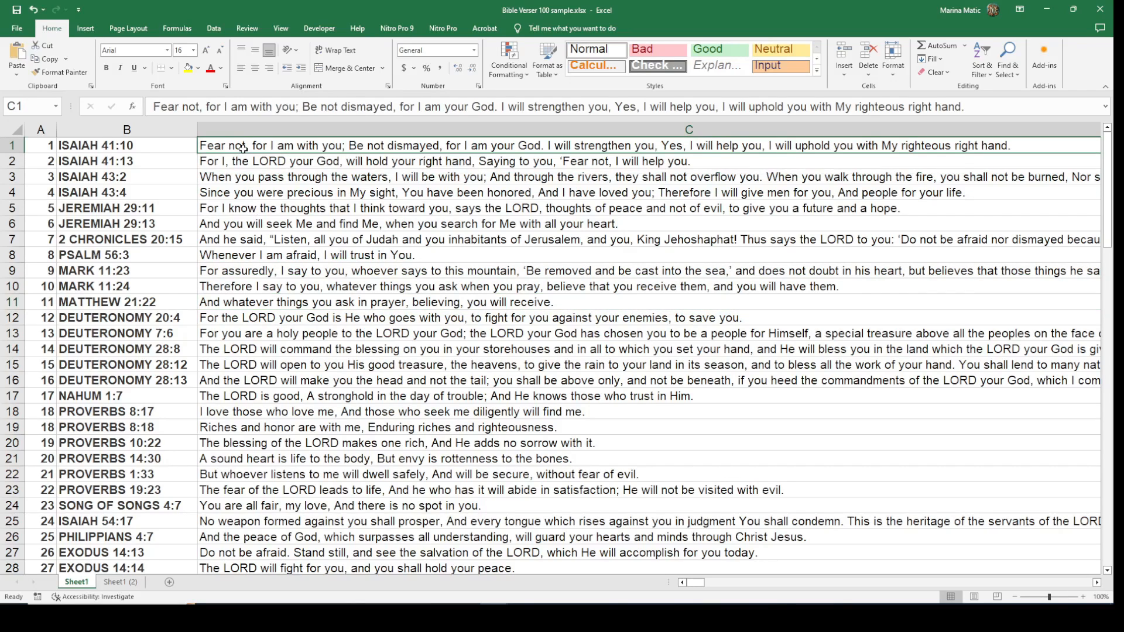
left_click(242, 159)
left_click(237, 173)
left_click(233, 190)
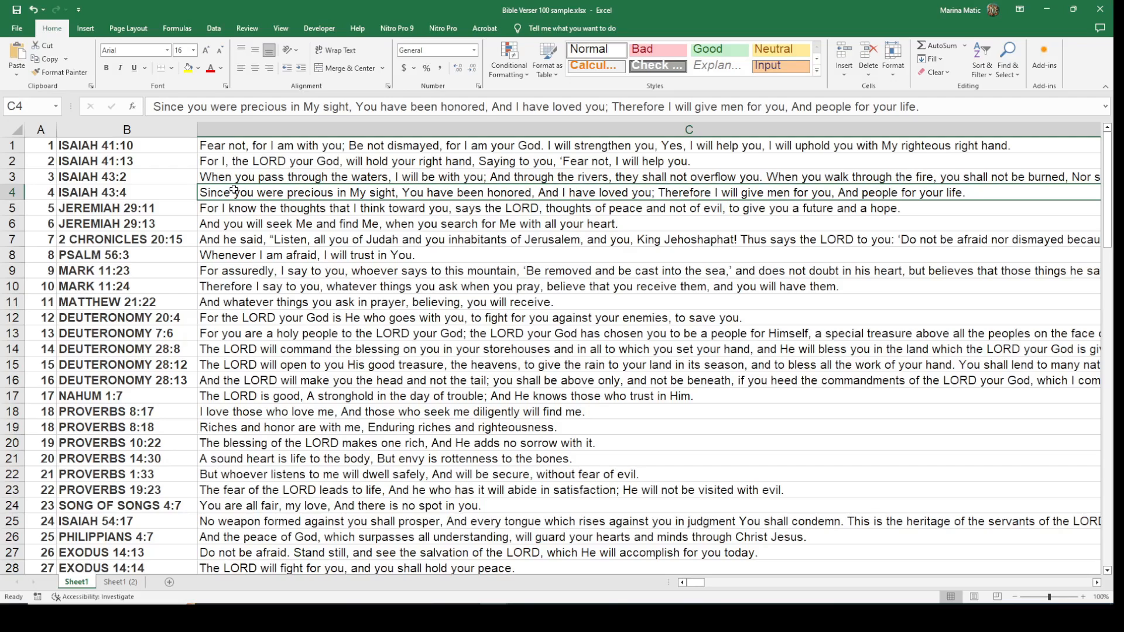
- Return to the PowerPoint presentation, add a second slide and delete all its placeholders to leave it blank
left_click(1048, 12)
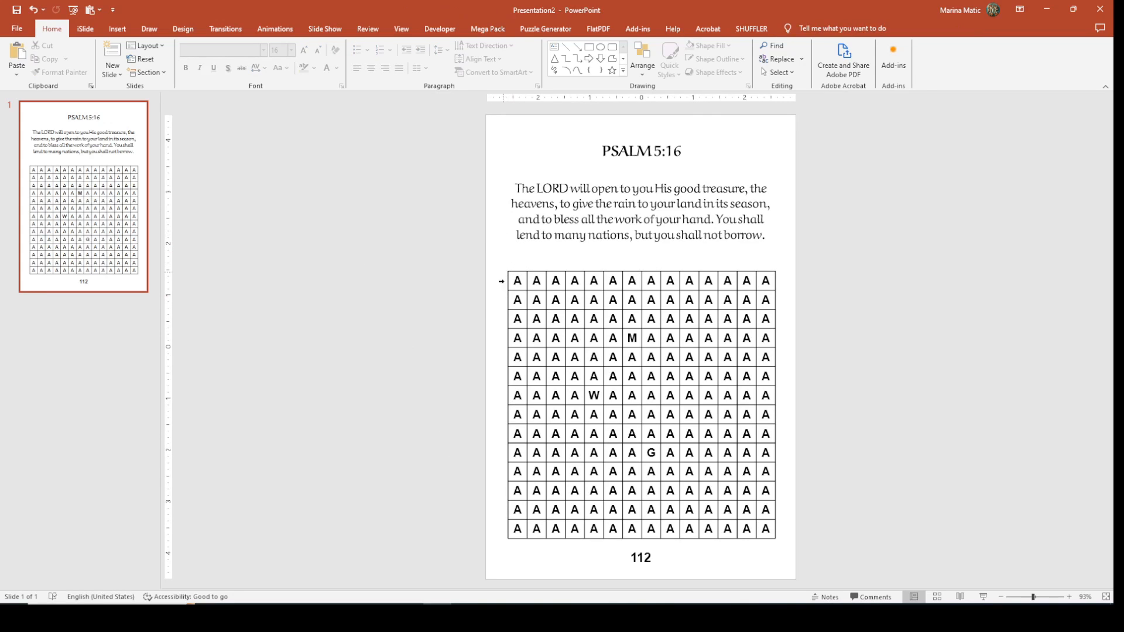
left_click(112, 53)
left_click_drag(473, 130, 803, 563)
key("Delete")
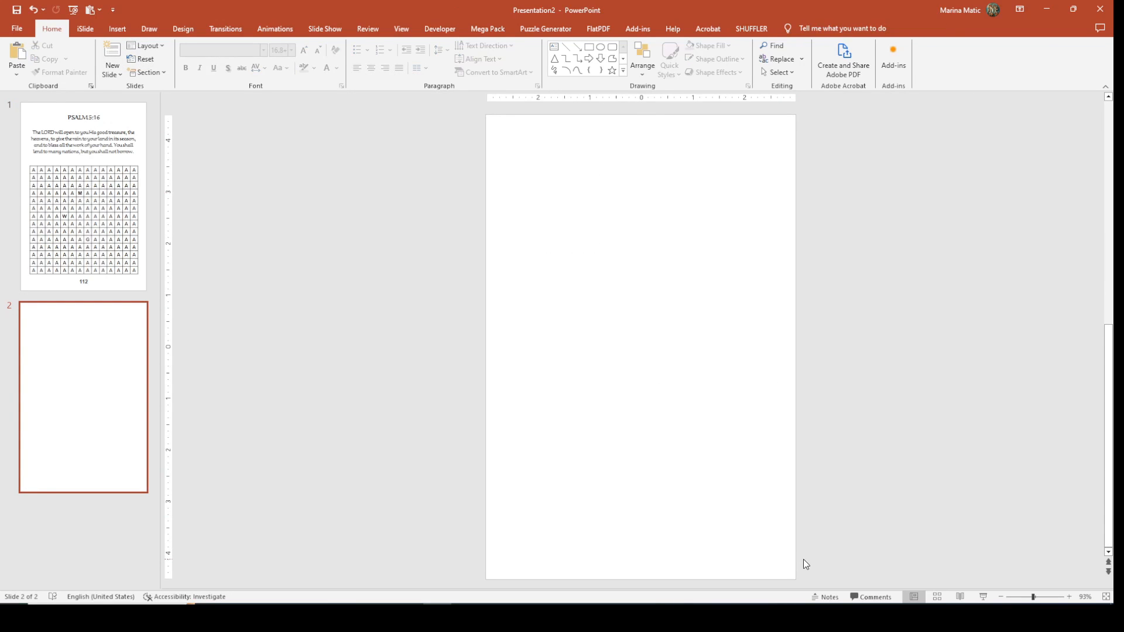
- Capture the letter grid on slide 1 with Snipping Tool and paste it as a picture onto the blank second slide
left_click(120, 188)
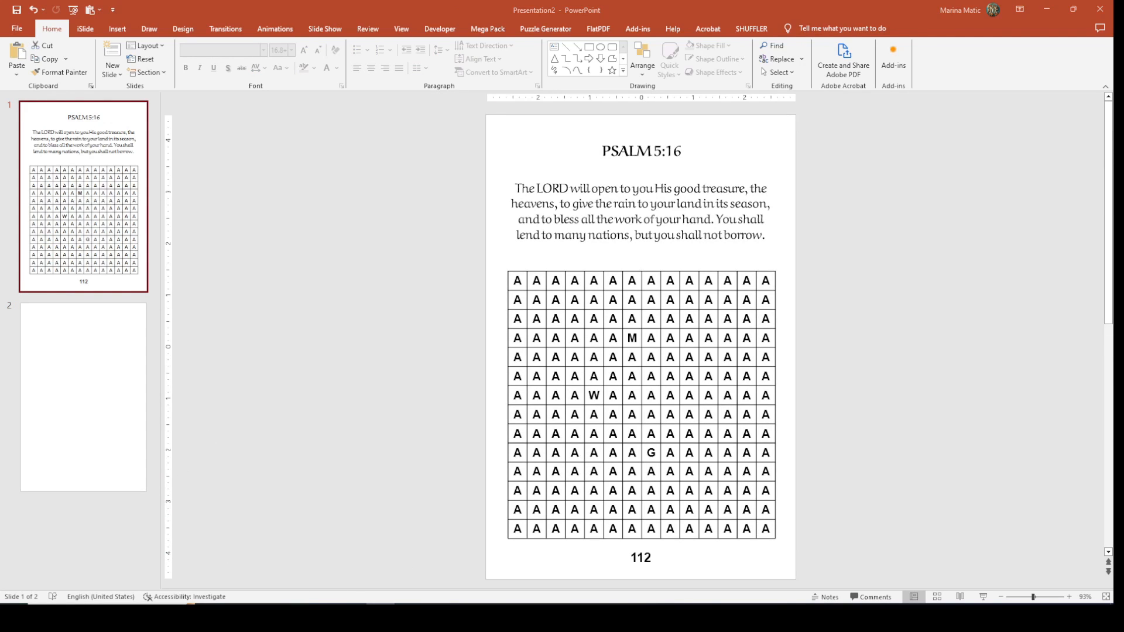
key("ctrl+alt+s")
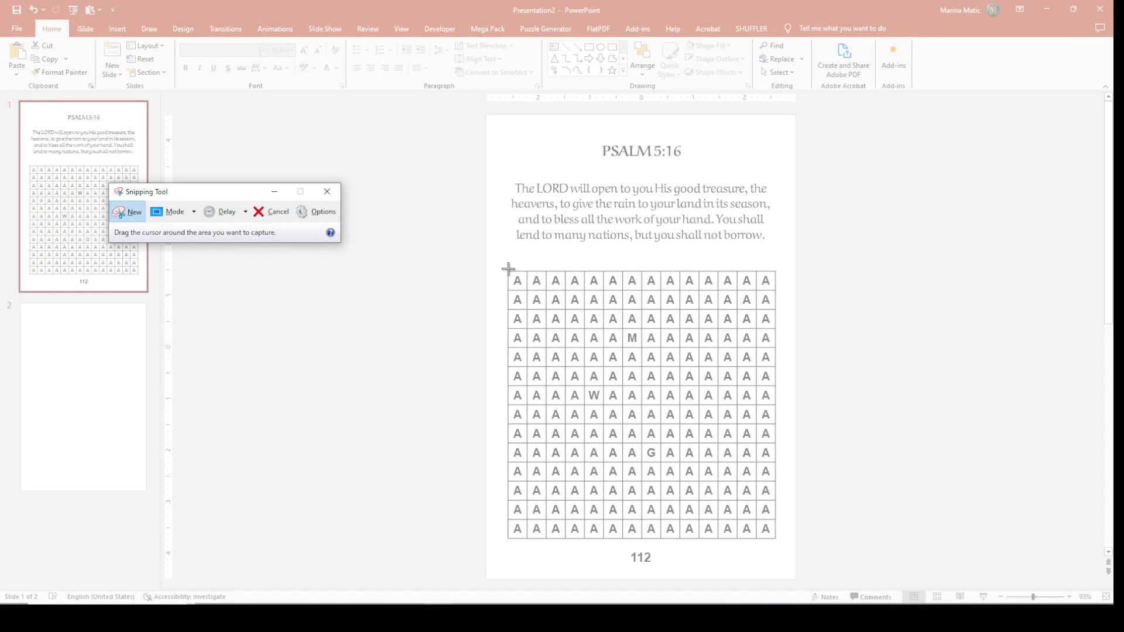
left_click_drag(506, 269, 778, 540)
left_click(885, 296)
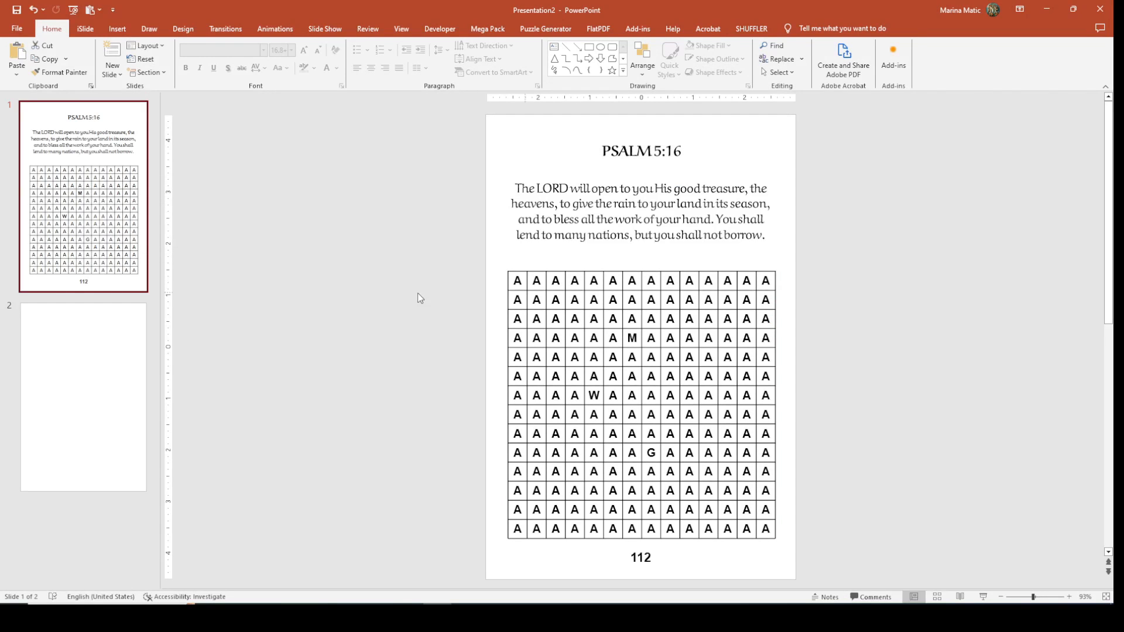
left_click(113, 353)
left_click(523, 236)
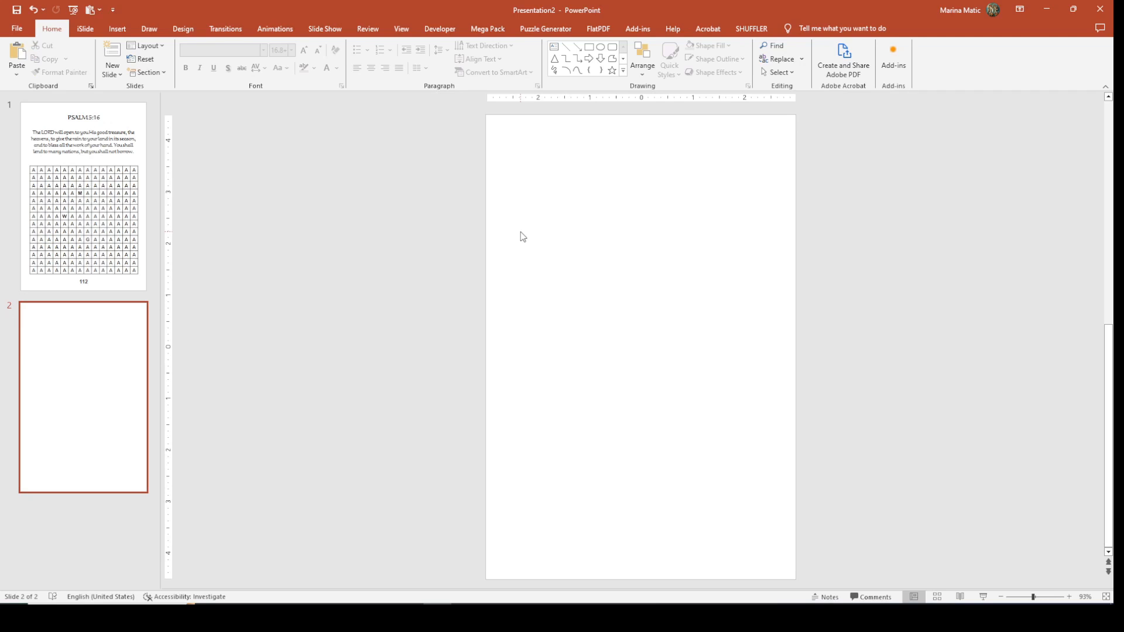
key("ctrl+v")
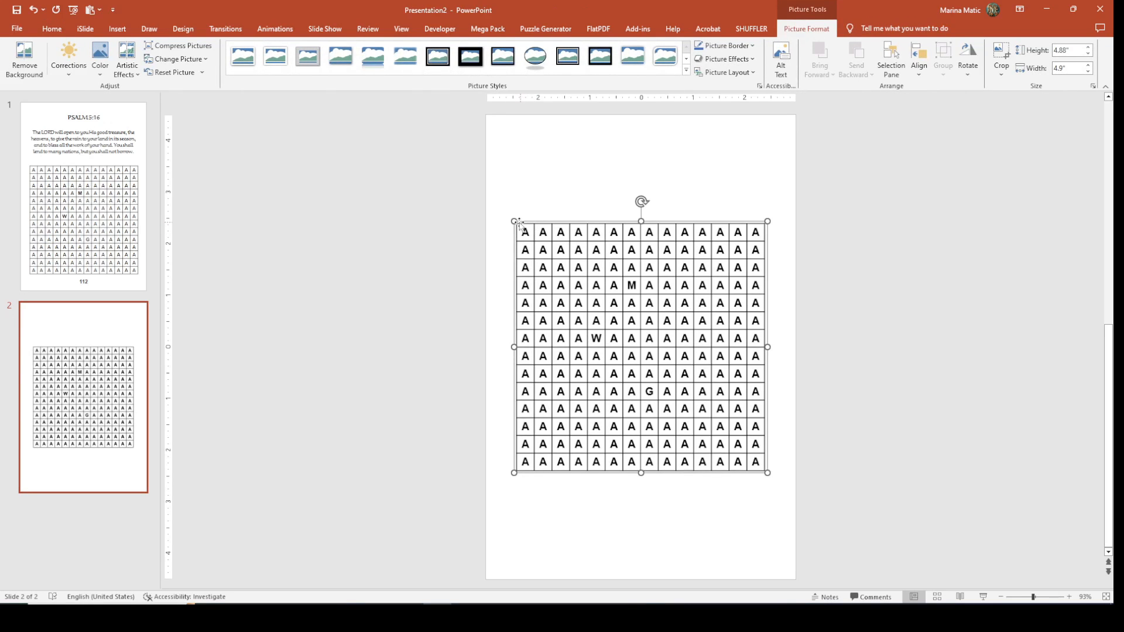
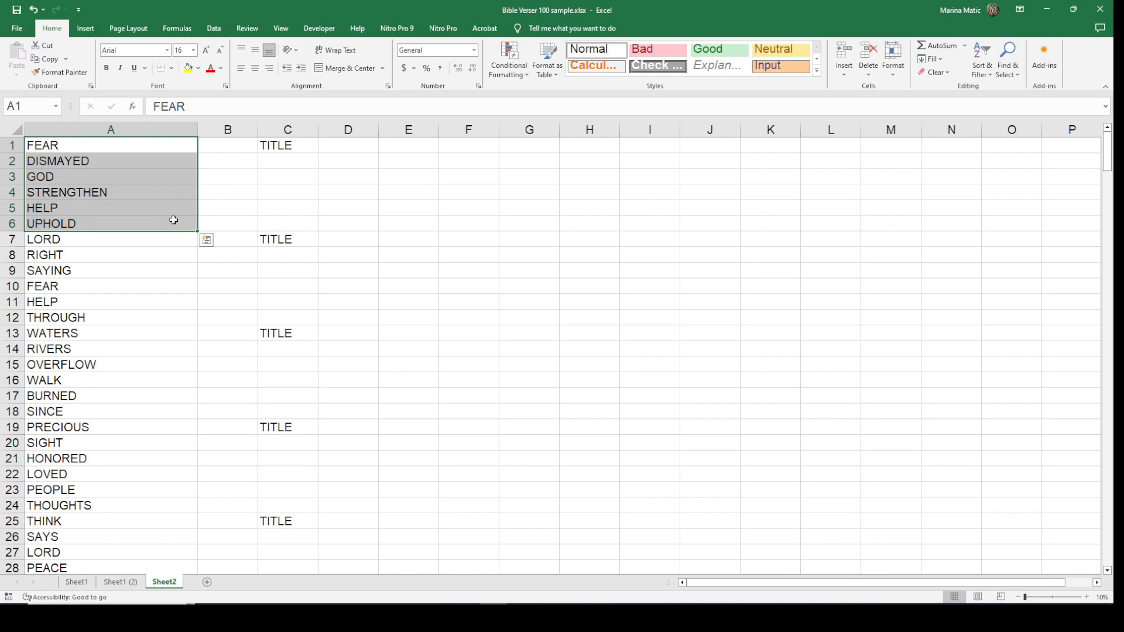
- Examine how each TITLE entry in column C of Sheet2 pairs with its word group in rows 1 to 24
left_click(280, 145)
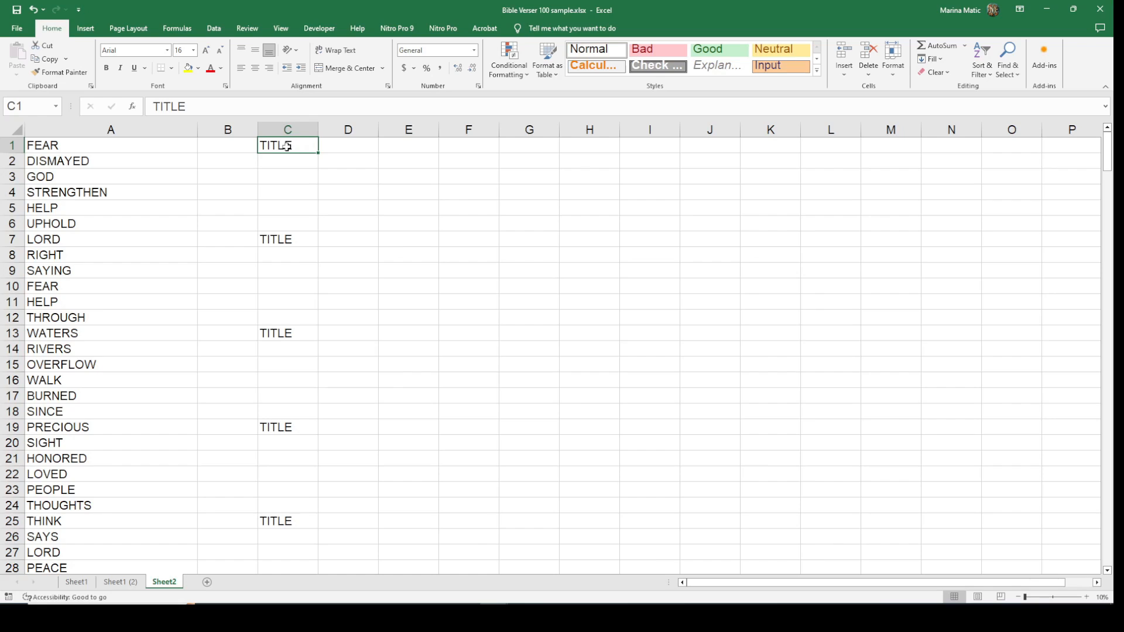
left_click_drag(301, 148, 157, 143)
left_click_drag(293, 238, 160, 315)
left_click_drag(287, 332, 148, 416)
left_click_drag(261, 431, 130, 501)
left_click_drag(96, 430, 87, 483)
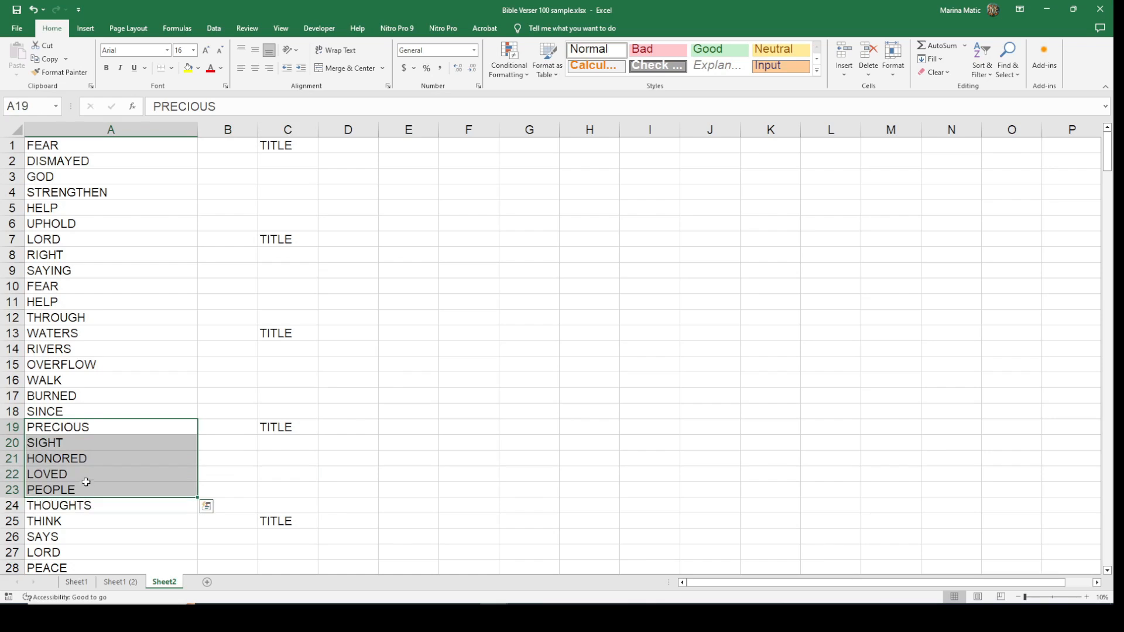
left_click(79, 427)
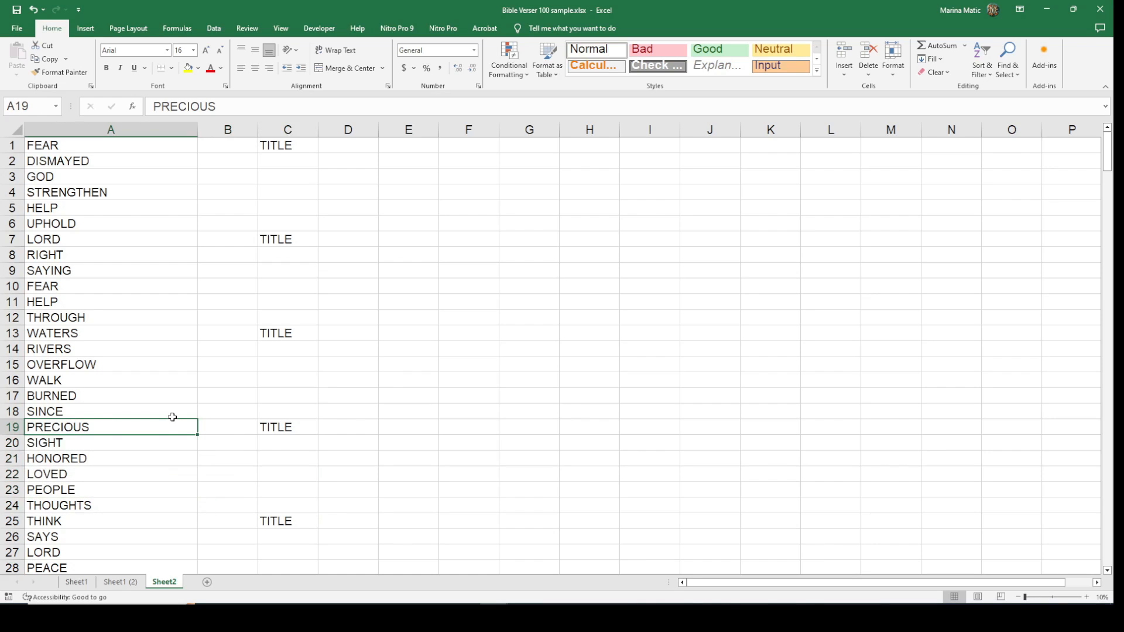
- Check that the row 19 title lines up with PRECIOUS and its word group, and review the rows below
left_click(266, 426)
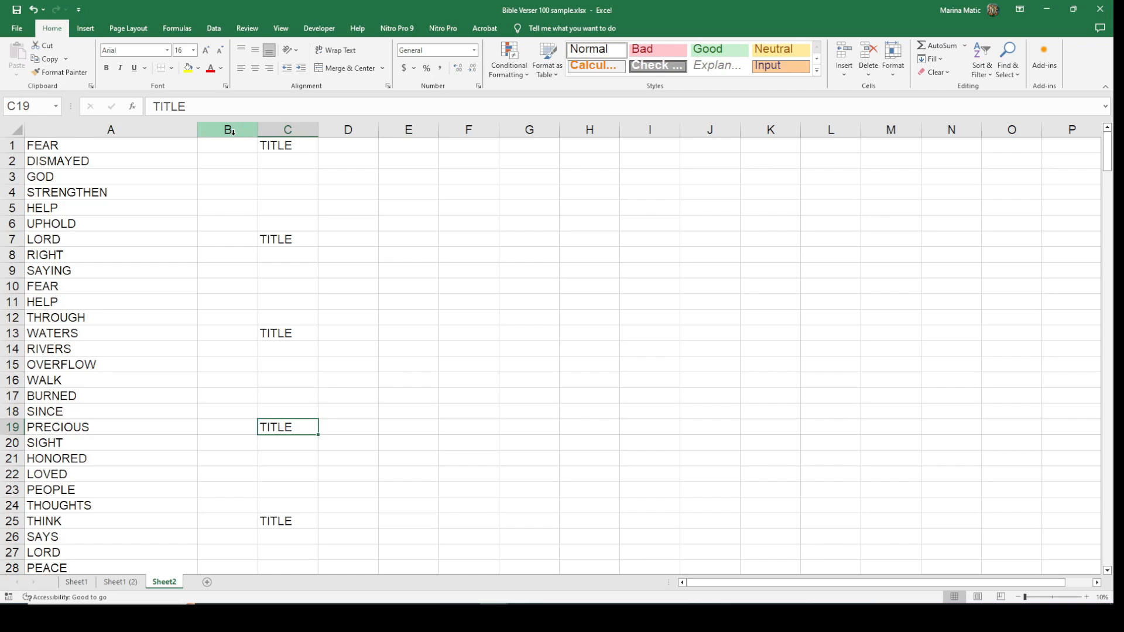
left_click(233, 130)
left_click(295, 128)
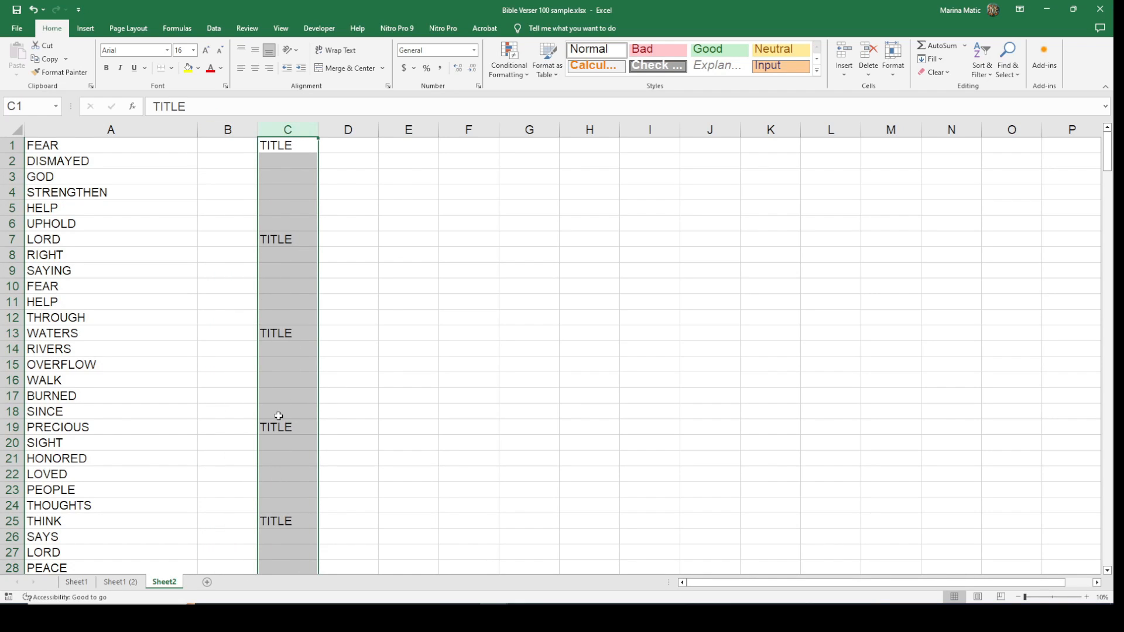
left_click_drag(281, 426, 176, 426)
left_click_drag(282, 426, 163, 502)
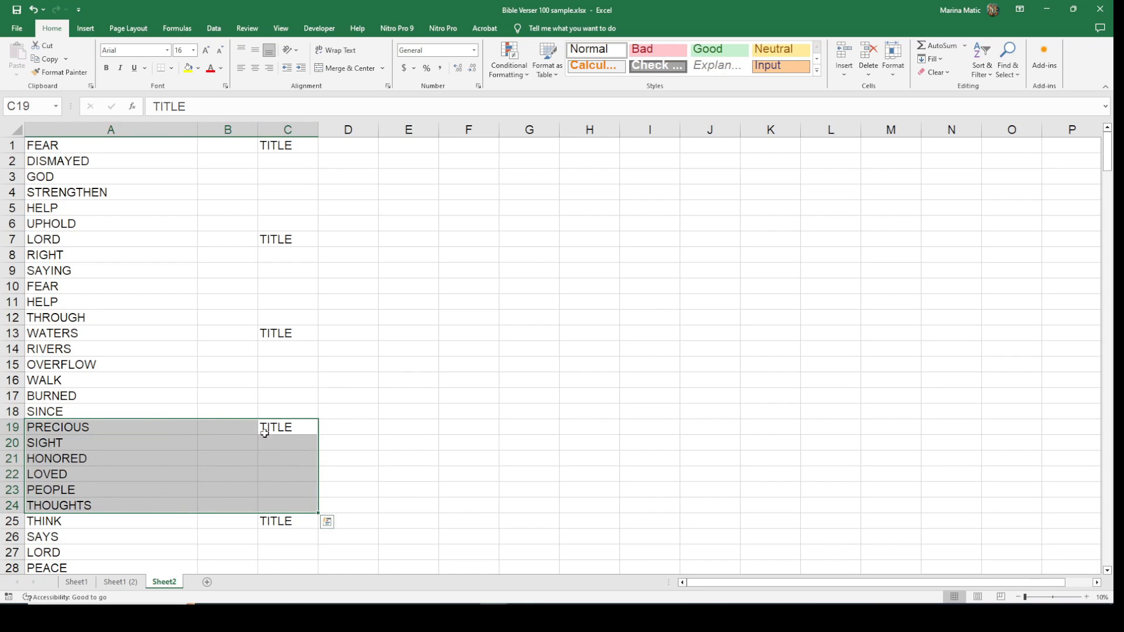
left_click(279, 421)
scroll(159, 281, "down", 5)
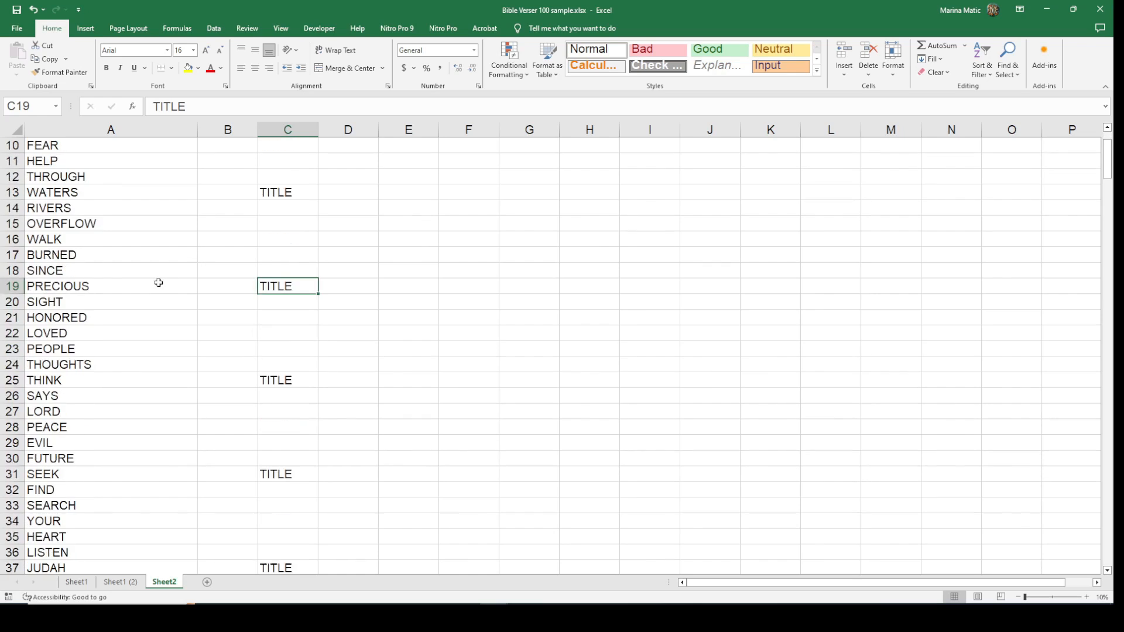
scroll(158, 281, "up", 5)
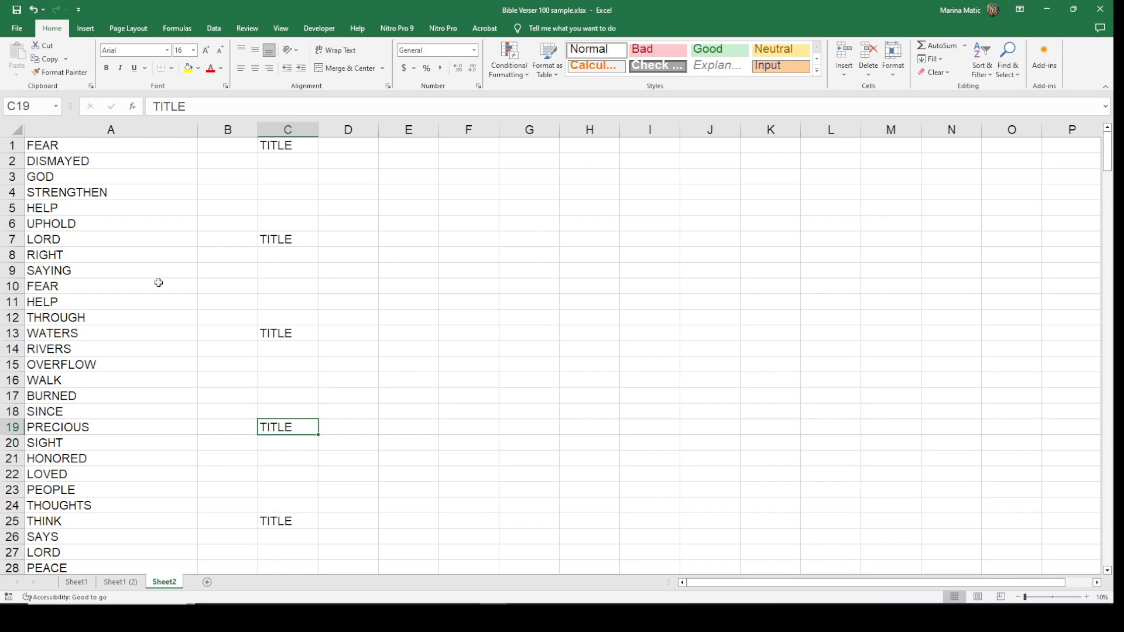
- Compare the title positions in C1 and C7 with the first words of their groups in column A
left_click(288, 129)
left_click_drag(281, 144, 287, 206)
left_click(282, 144)
left_click(269, 236)
left_click_drag(286, 142, 155, 209)
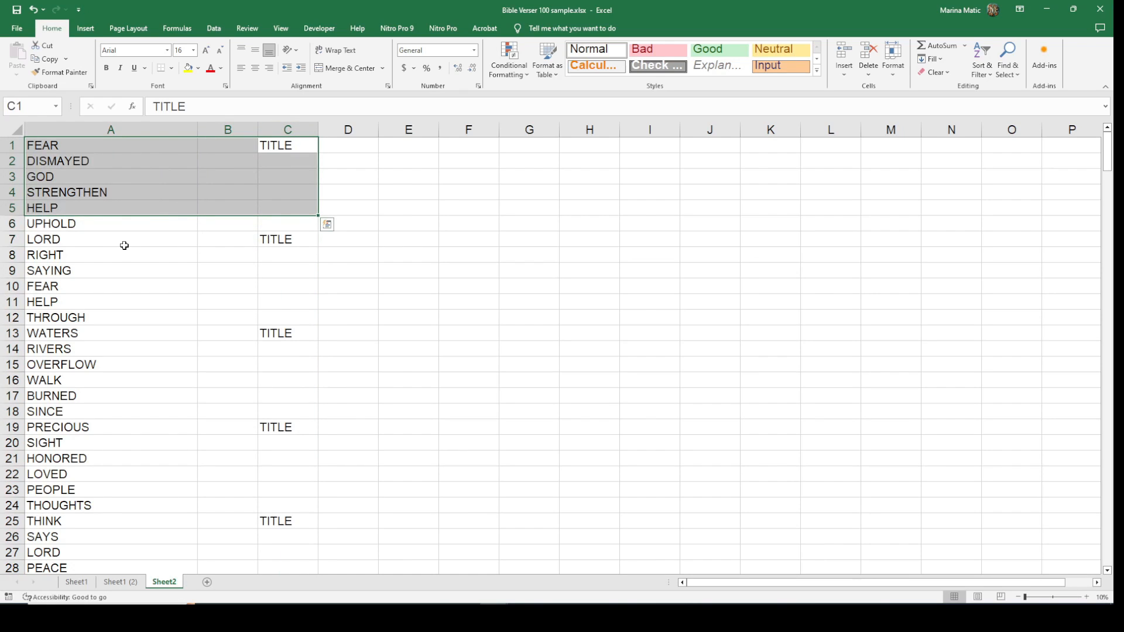
left_click_drag(88, 145, 81, 221)
left_click(271, 147)
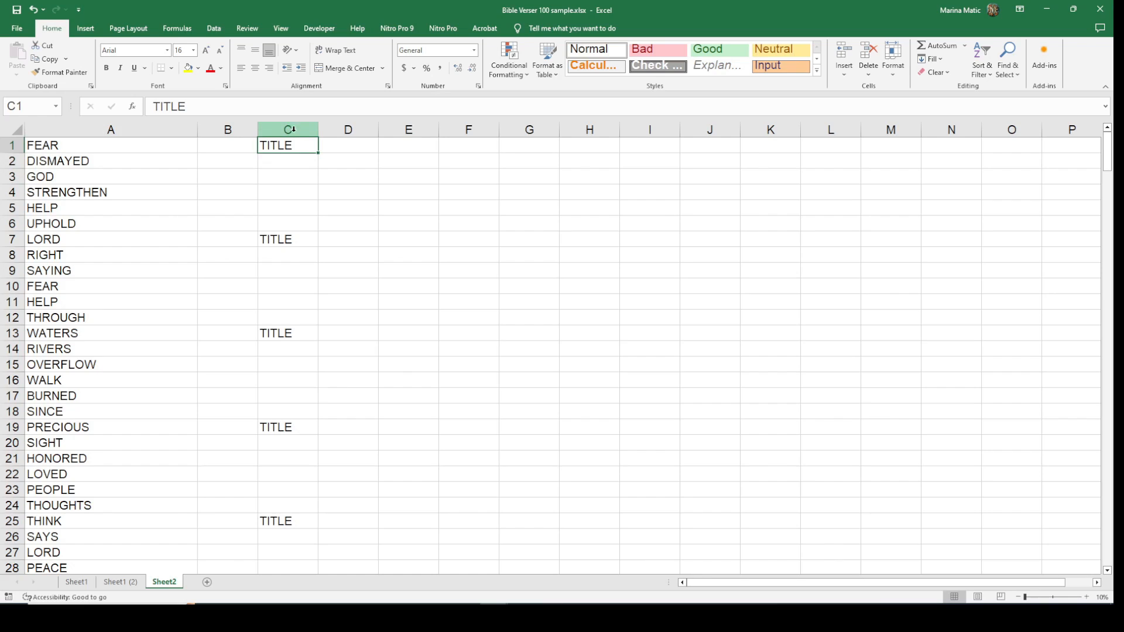
left_click(277, 227)
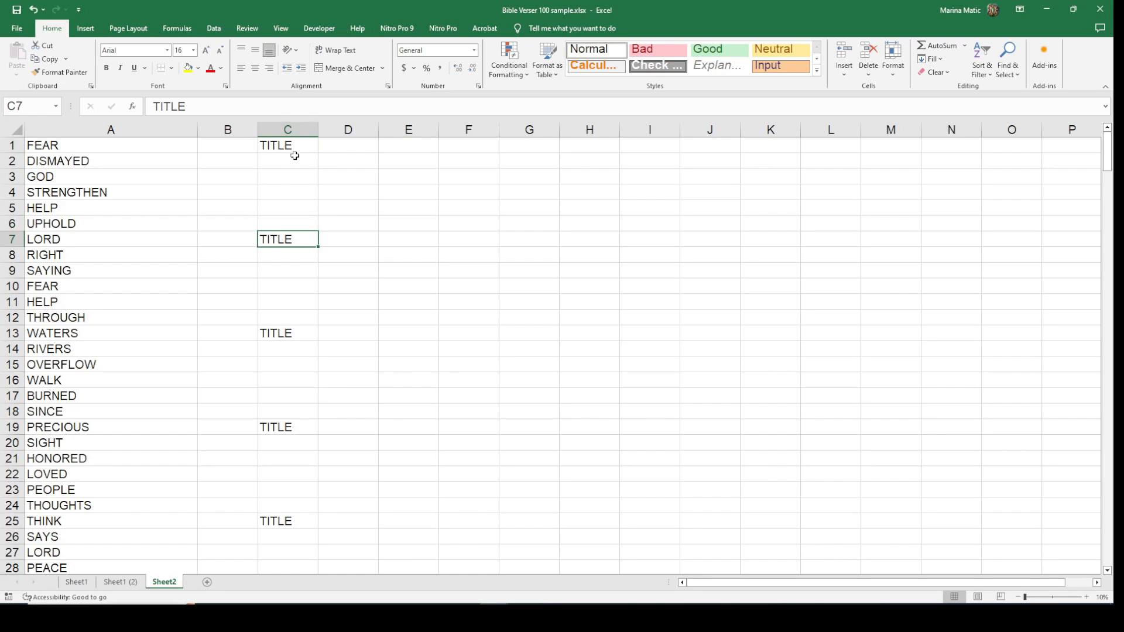
- Select the words and titles from A1 through column C down the list and copy them
left_click_drag(171, 147, 287, 448)
scroll(281, 444, "up", 3)
key("ctrl+c")
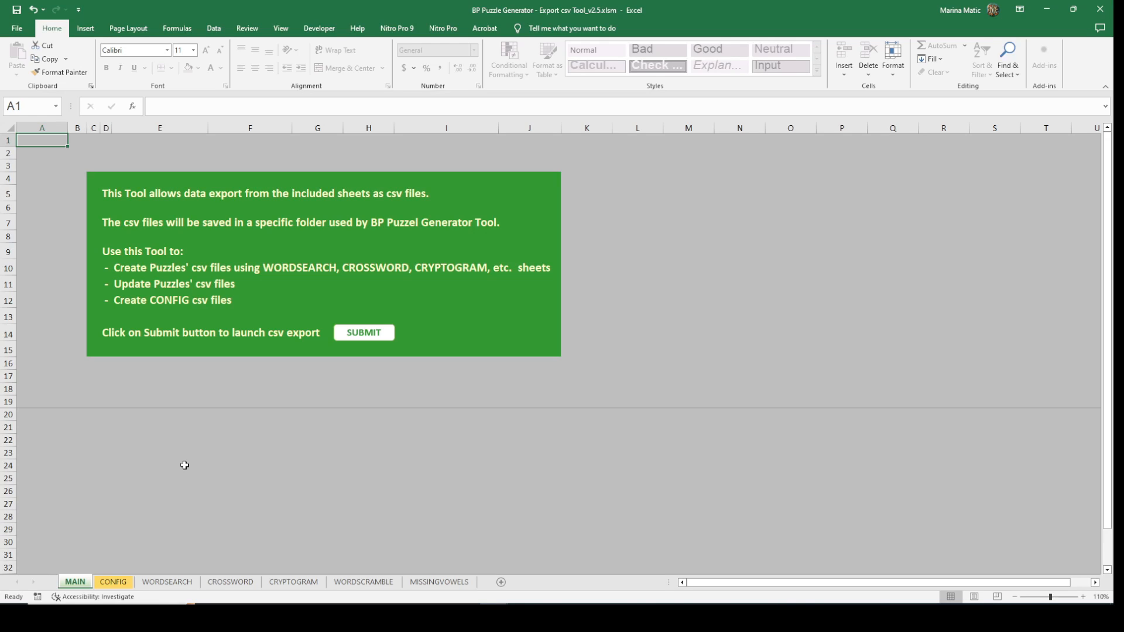
- Open the WORDSEARCH sheet of the BP Puzzle Generator export workbook, review its column headings and select cell A2
left_click(163, 583)
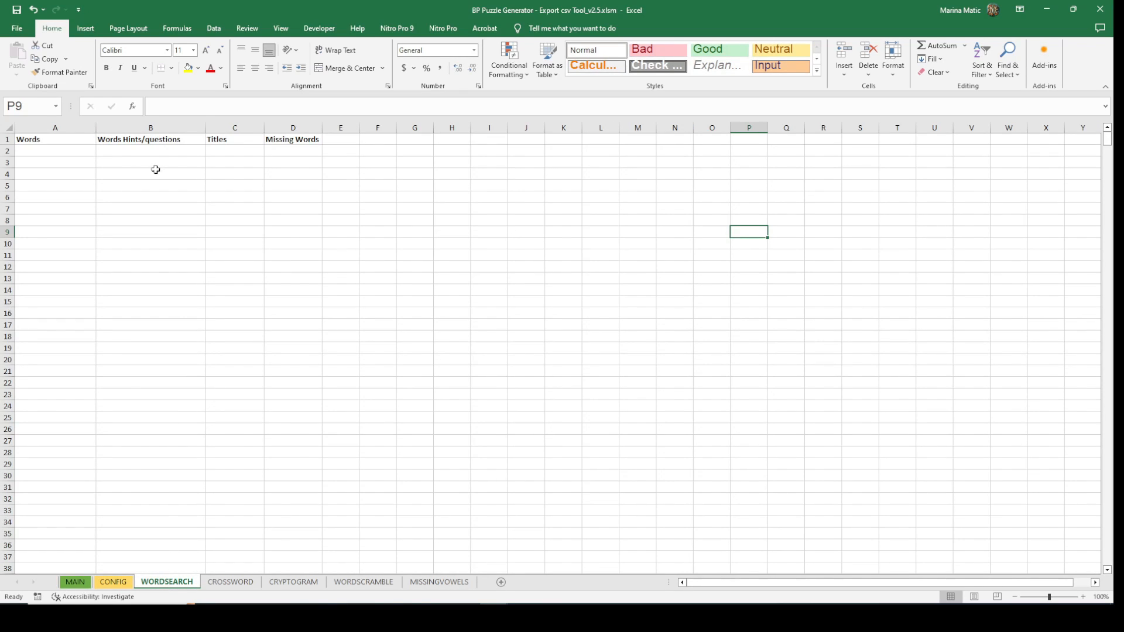
left_click(54, 139)
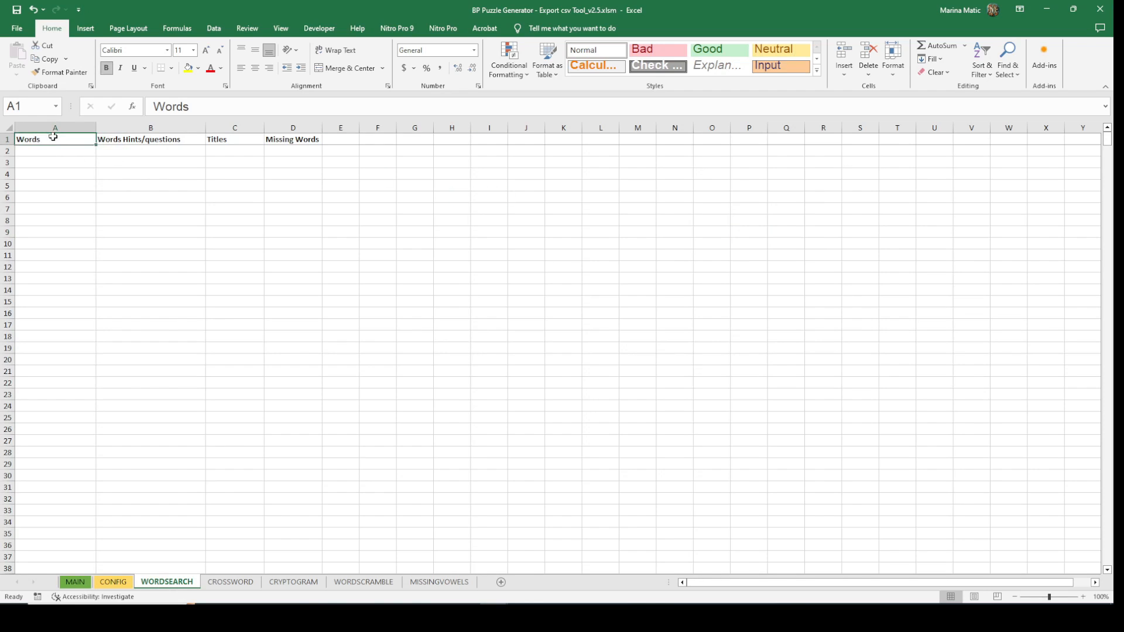
left_click(108, 140)
left_click(225, 141)
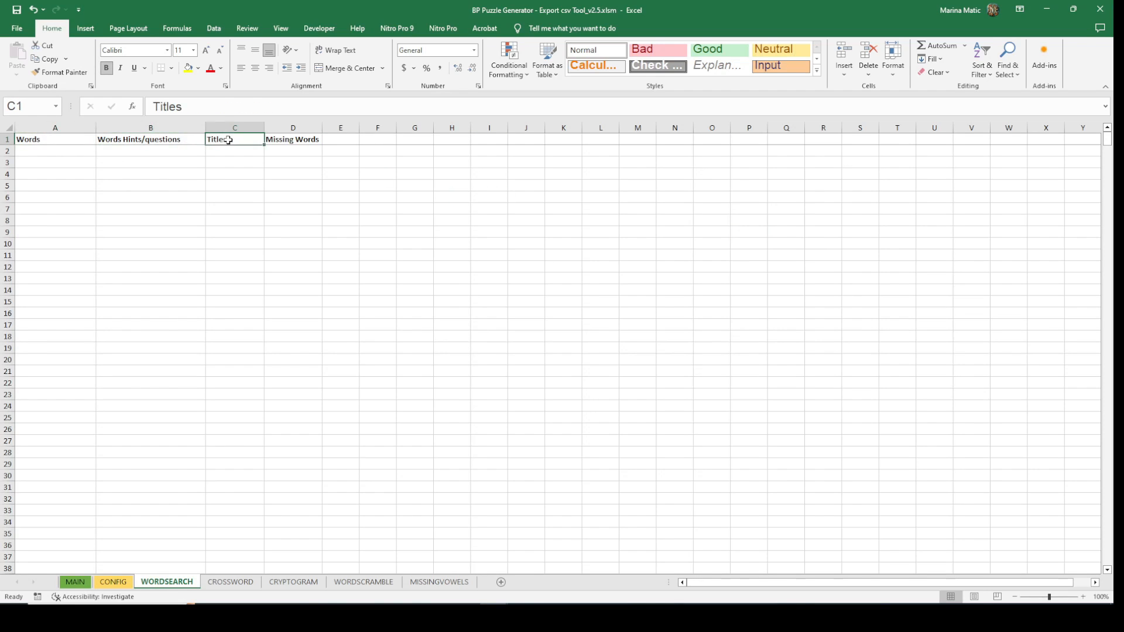
left_click(289, 141)
left_click(75, 153)
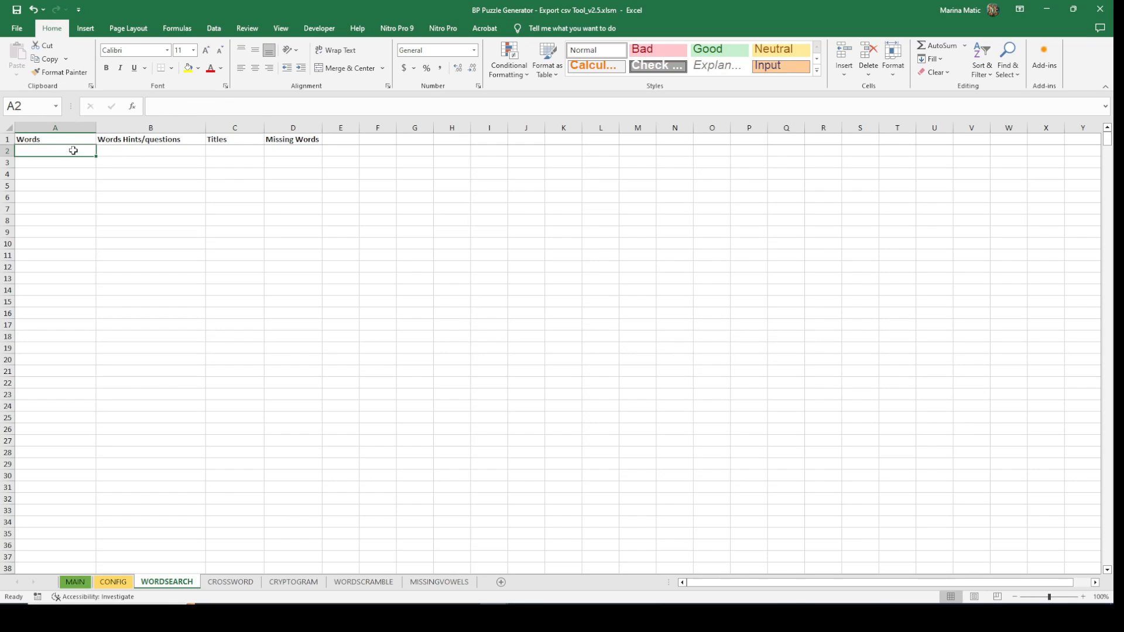
- Switch back to Bible Verser 100 sample.xlsx and copy the selected range in columns A to C
left_click(495, 618)
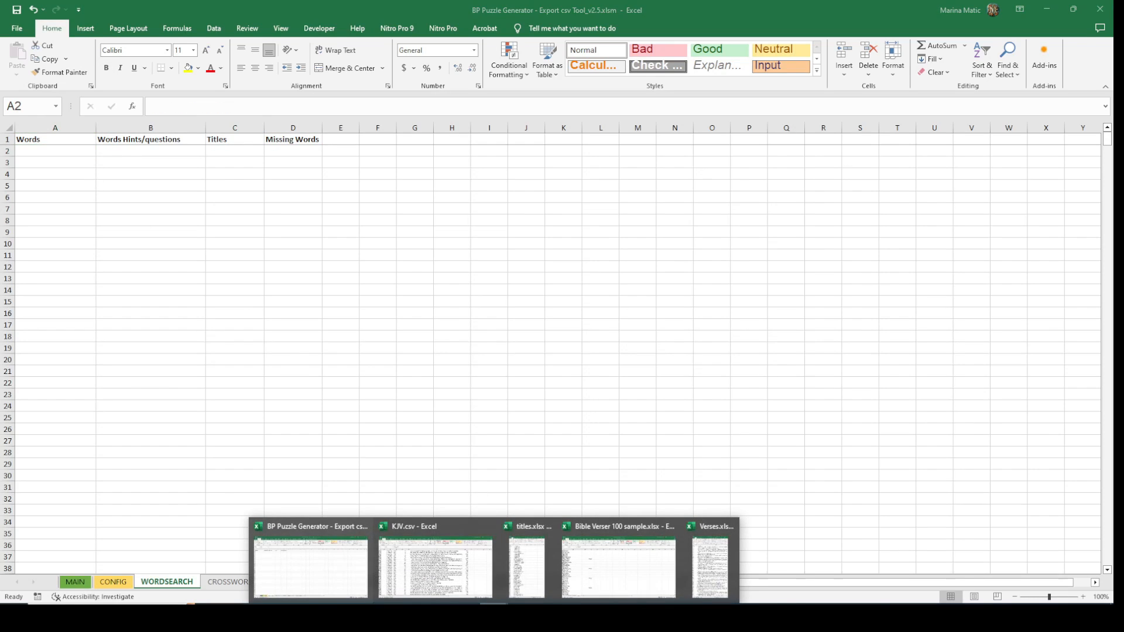
left_click(589, 579)
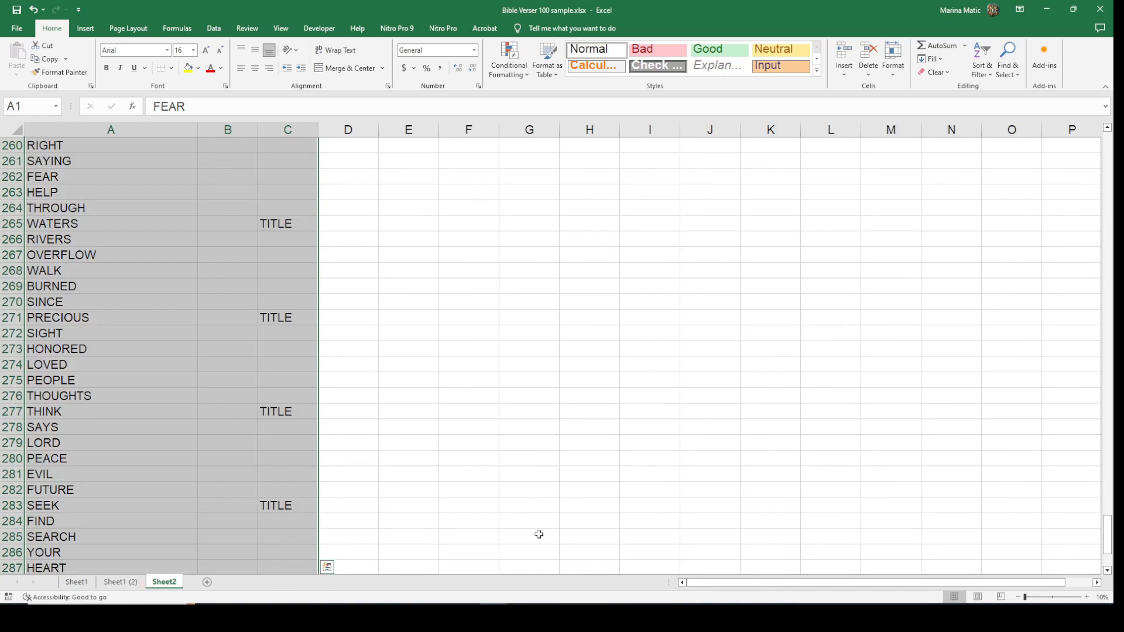
right_click(225, 281)
left_click(251, 318)
scroll(255, 318, "up", 20)
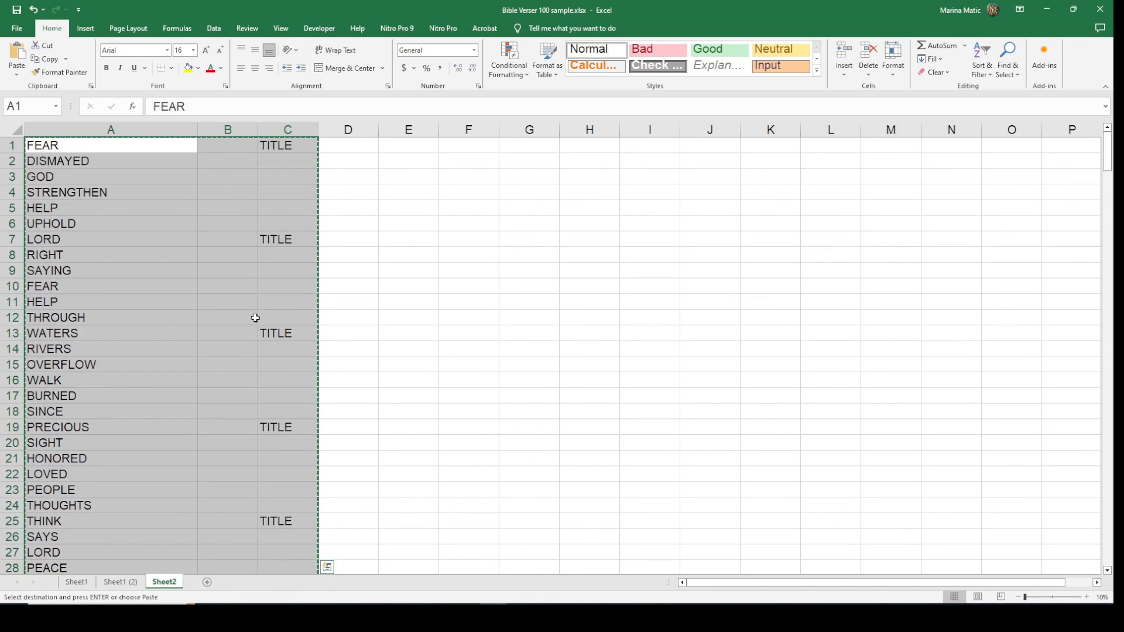
- Return to the BP Puzzle Generator export workbook and paste the copied words and titles as values only, starting at A2
left_click(495, 618)
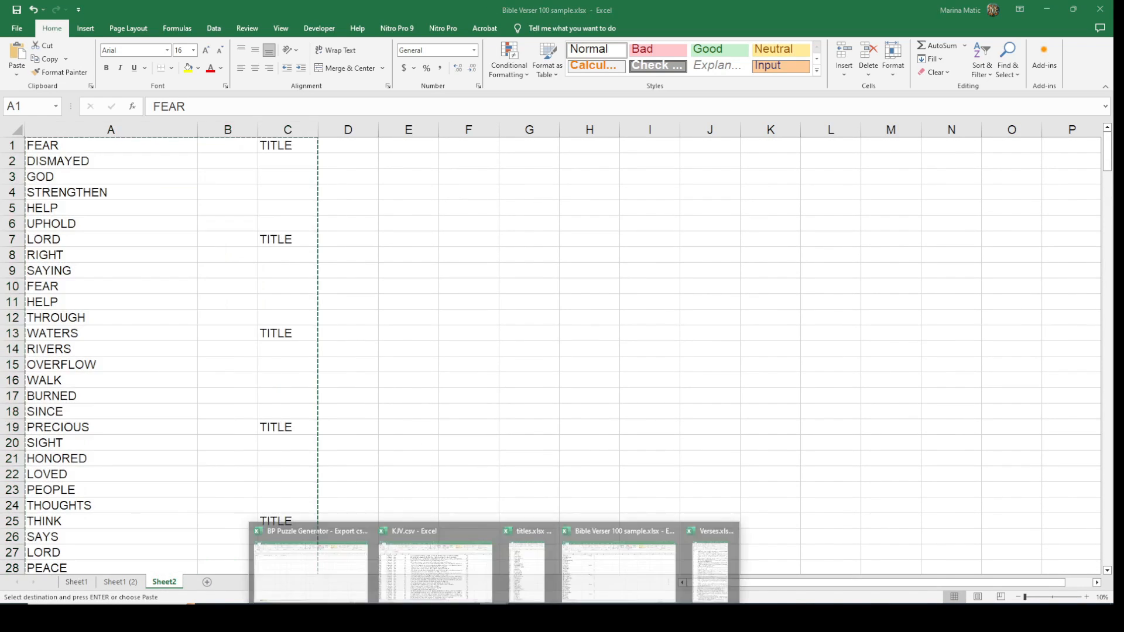
left_click(305, 551)
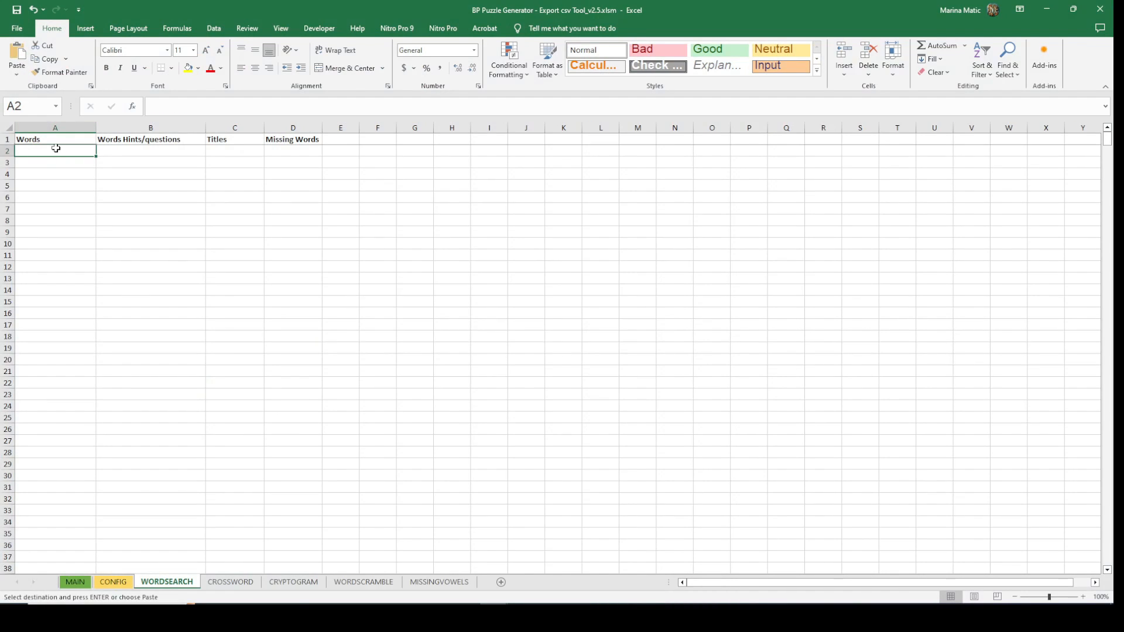
left_click(16, 78)
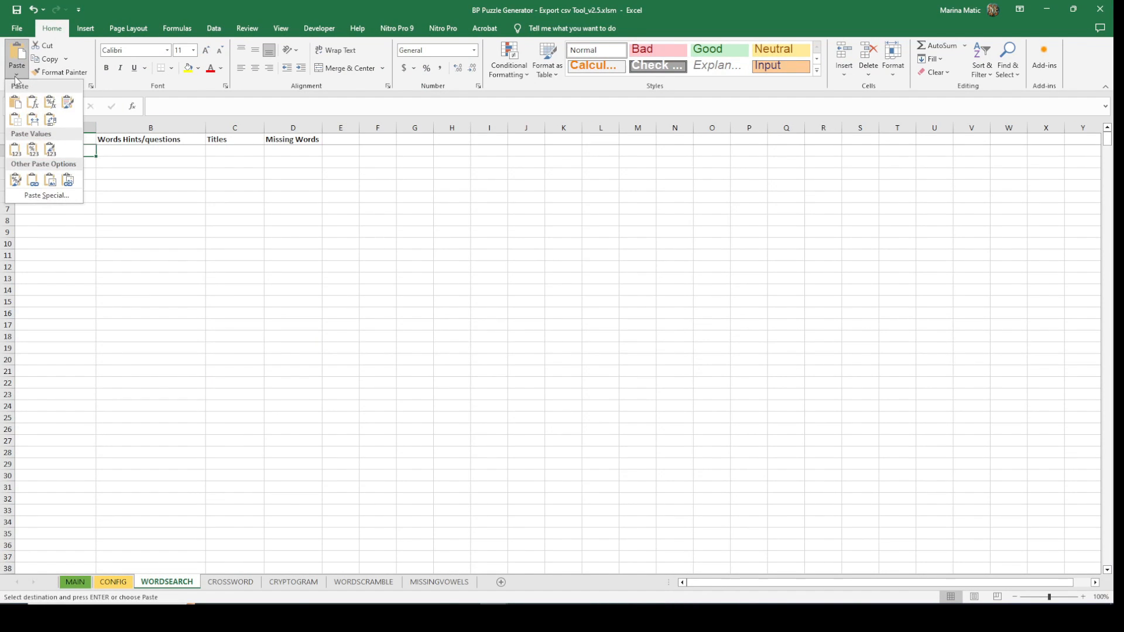
left_click(18, 154)
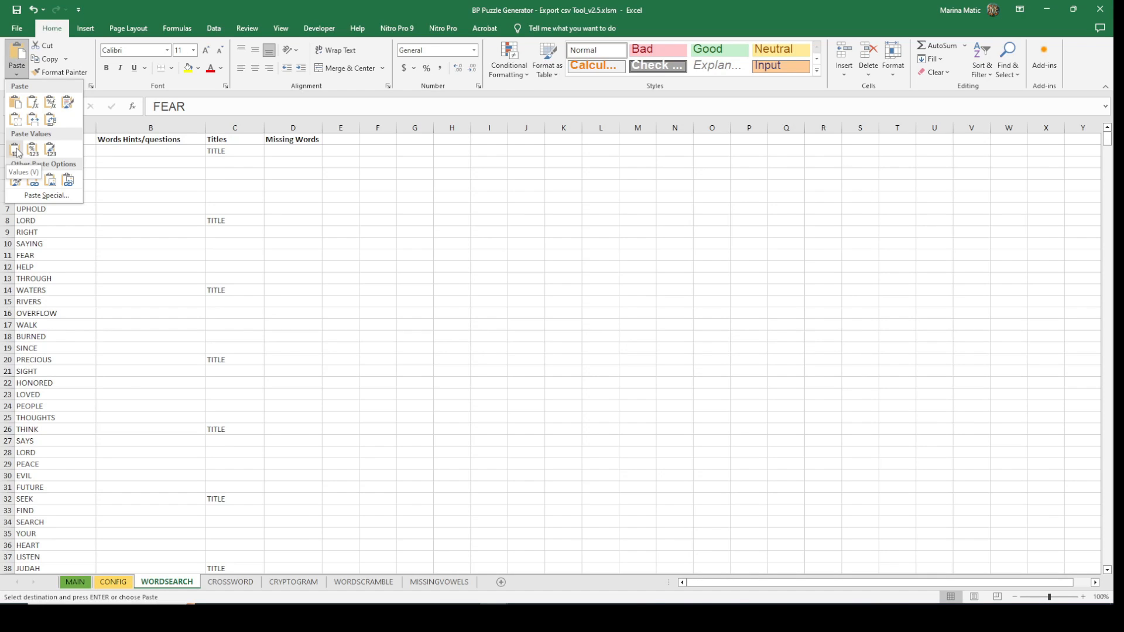
left_click(17, 151)
left_click(131, 209)
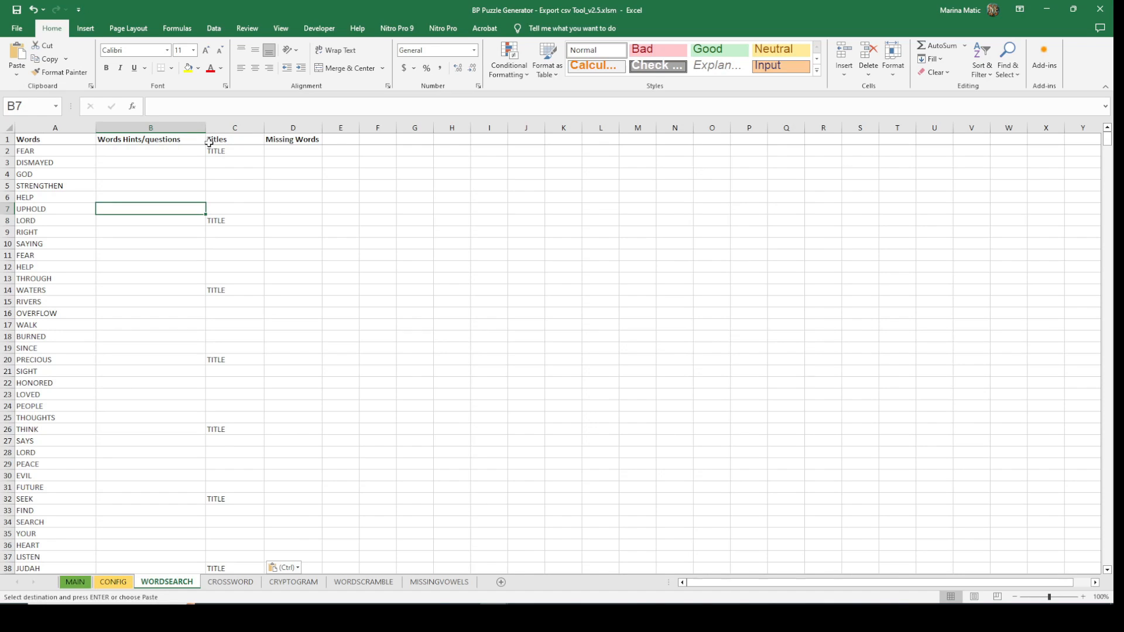
- Examine how the pasted words and titles fit the WORDSEARCH columns, comparing the first word group with the entries in C2, C8 and C14
left_click(61, 151)
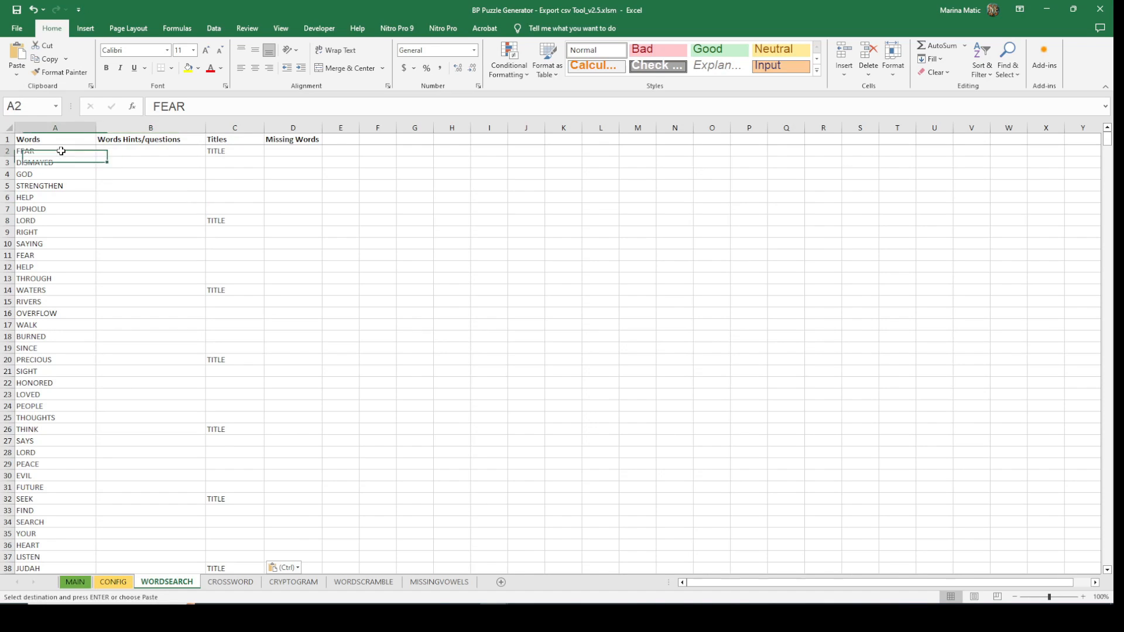
left_click(121, 147)
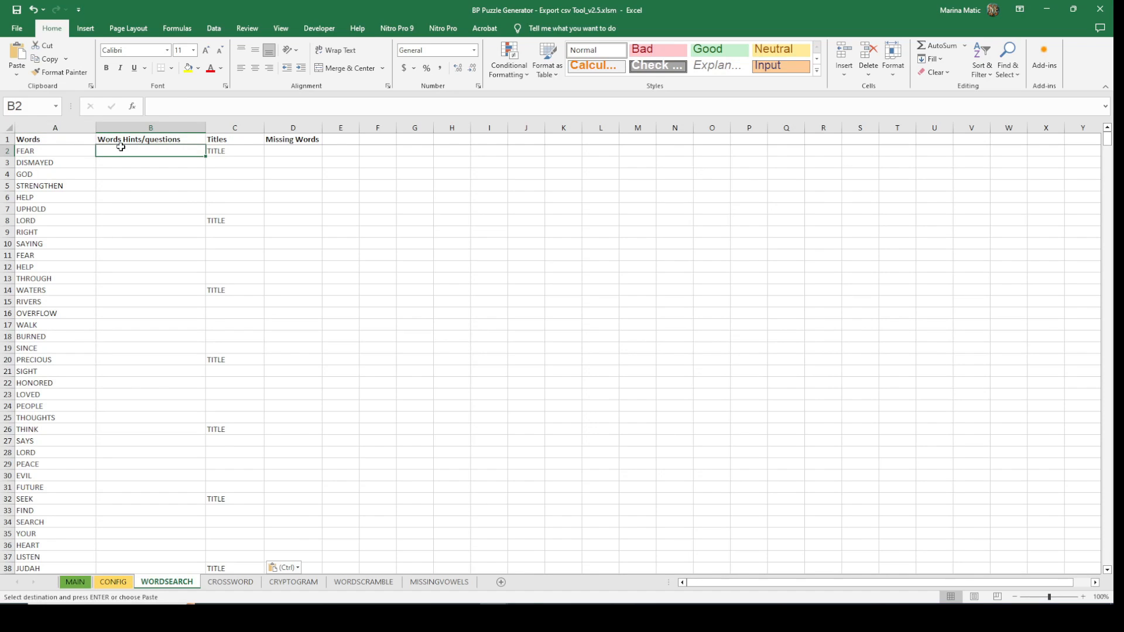
left_click(295, 163)
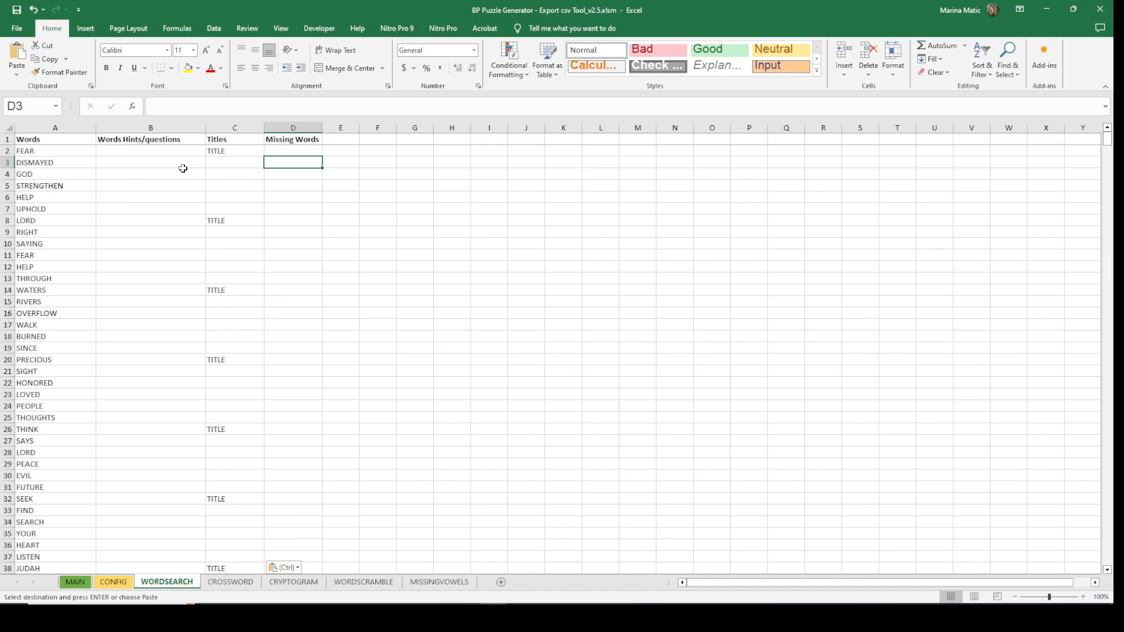
left_click_drag(93, 150, 88, 209)
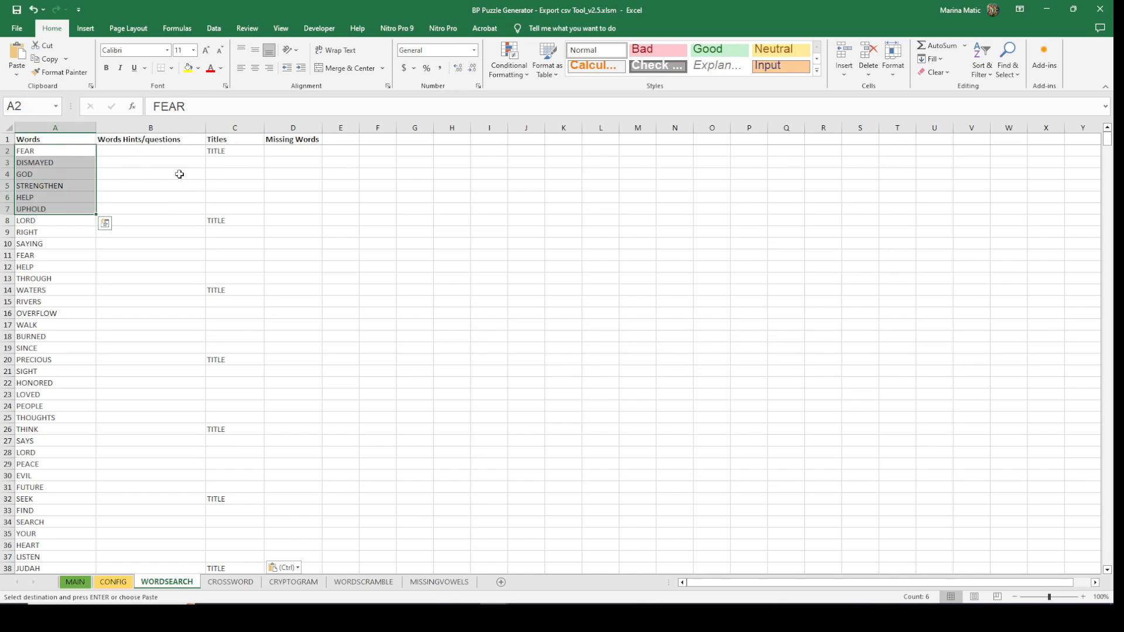
left_click(222, 150)
left_click(222, 222)
left_click(234, 153)
left_click(225, 223)
left_click(222, 289)
left_click(231, 140)
left_click(229, 152)
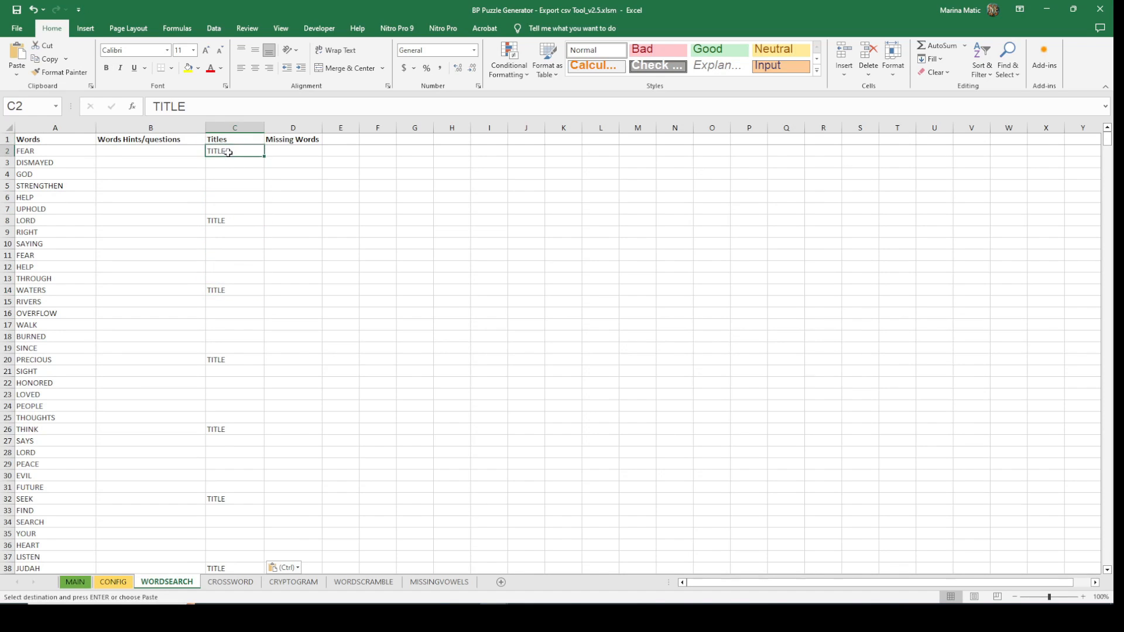
- Check the title entries in C8, C14 and C20 against their word groups, and launch the csv export from the MAIN sheet
left_click(224, 221)
left_click(222, 293)
left_click_drag(223, 359, 69, 408)
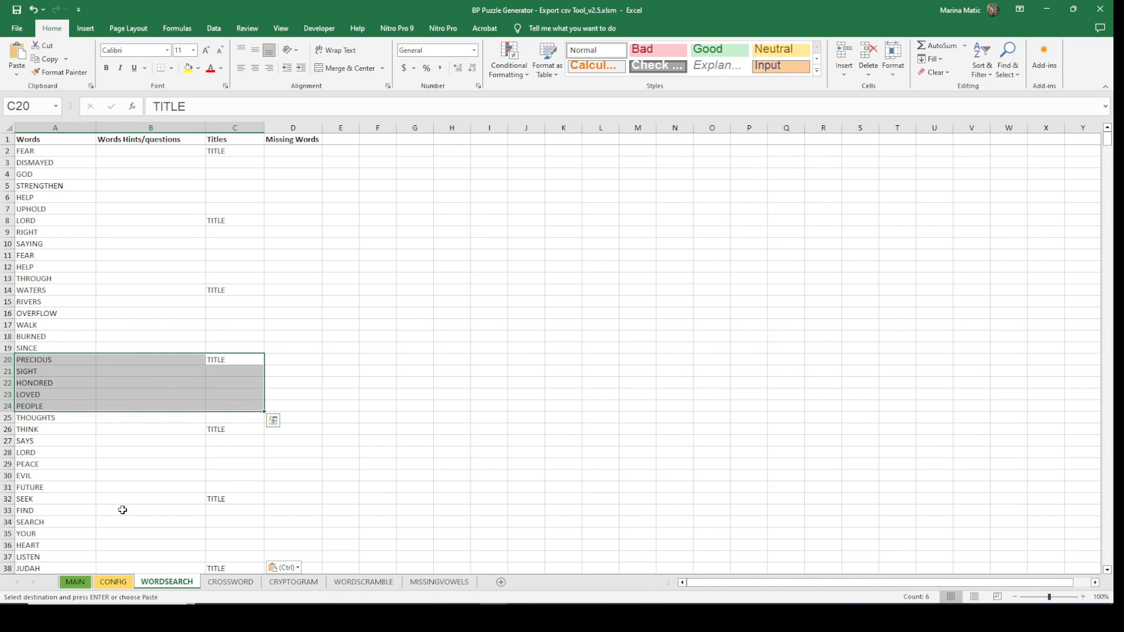
left_click(76, 582)
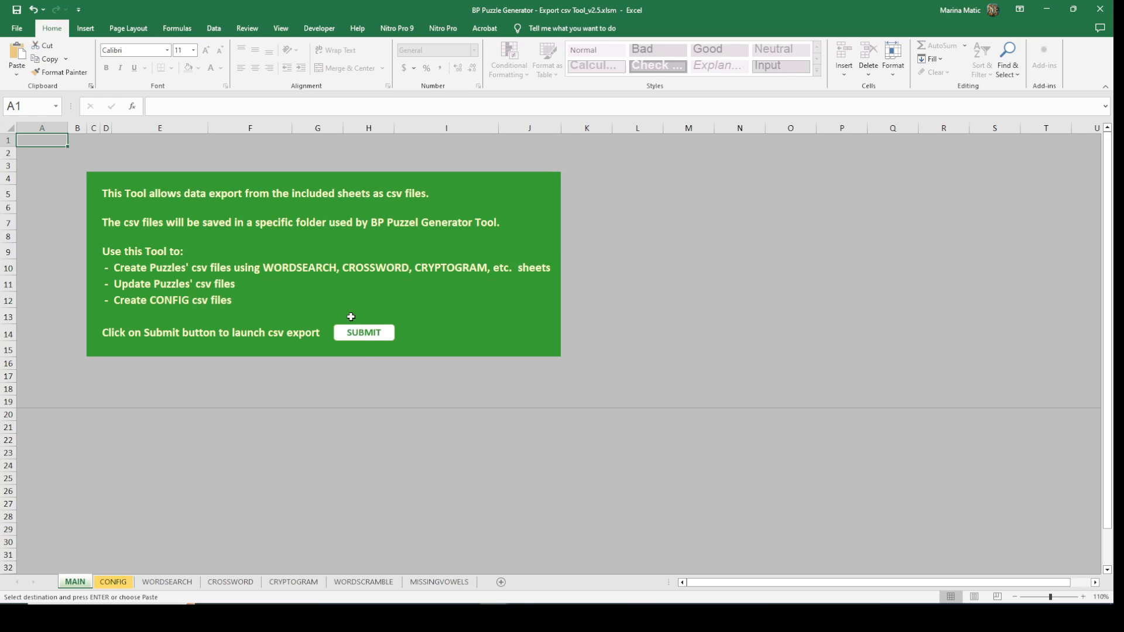
left_click(366, 332)
- Bring up Verses.xlsx in a maximized window and review its Id and Prompt headings, the numbering and the verse texts
left_click_drag(1118, 173, 496, 96)
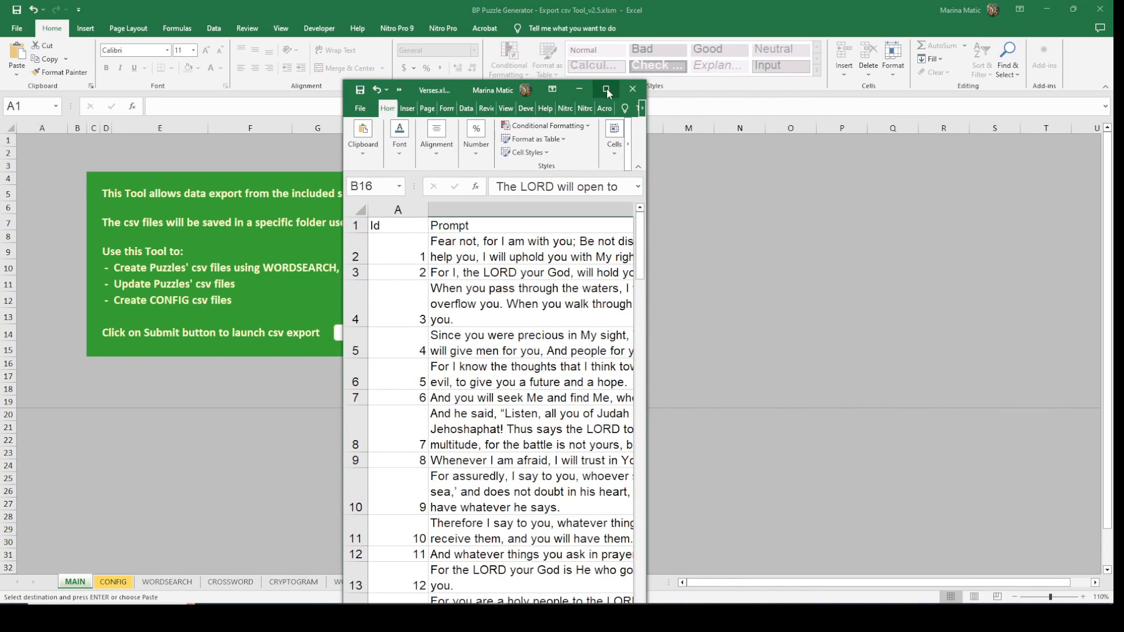
left_click(606, 88)
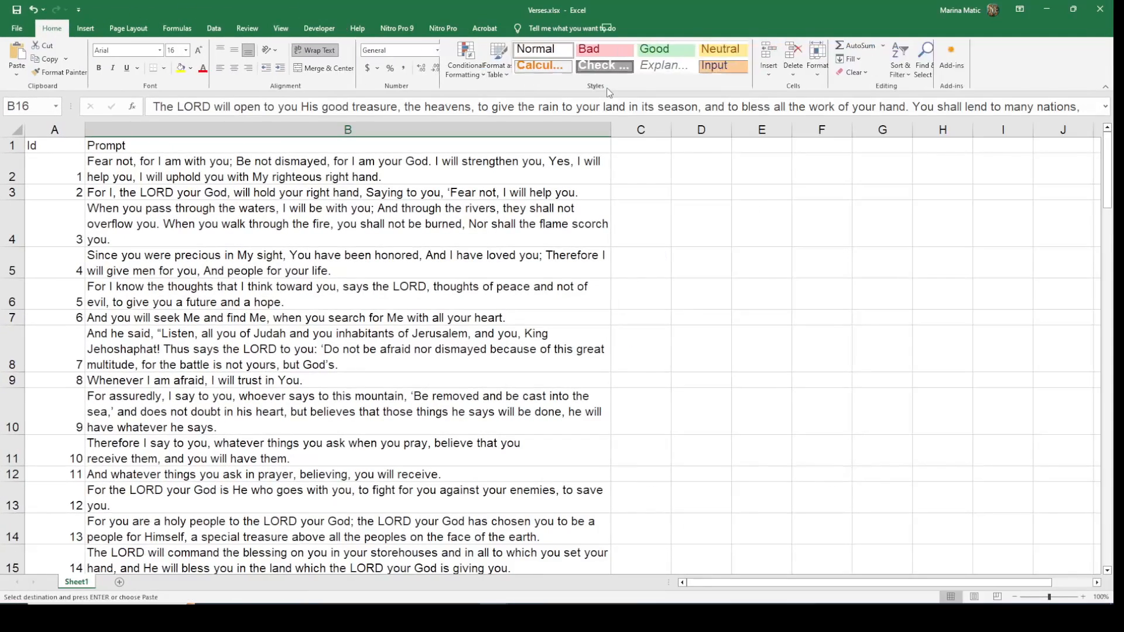
left_click(71, 148)
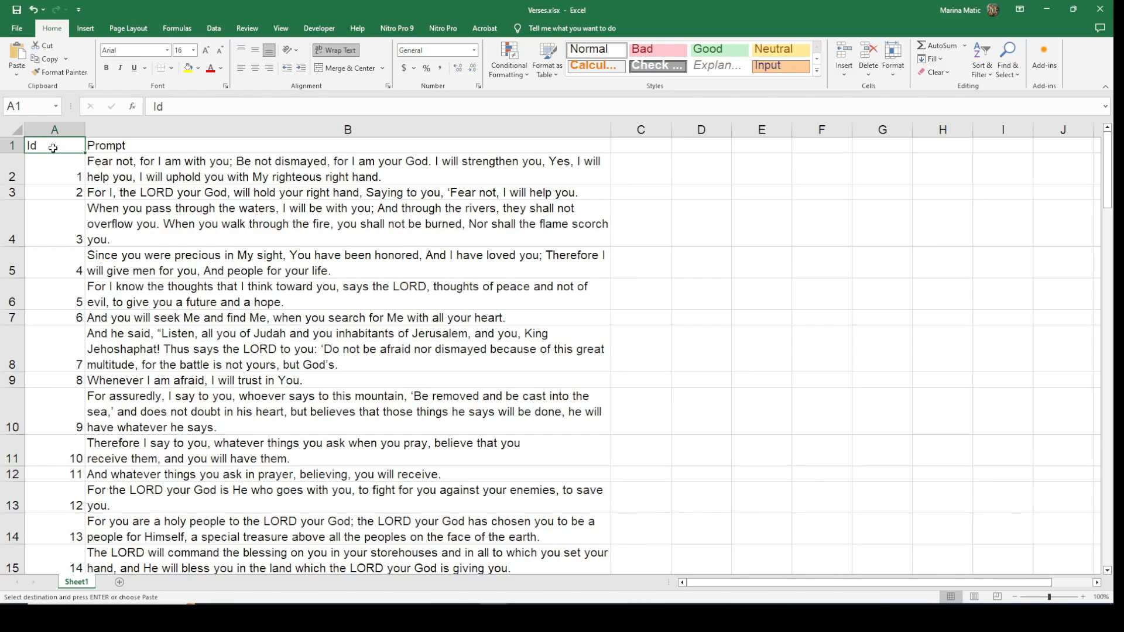
left_click(104, 142)
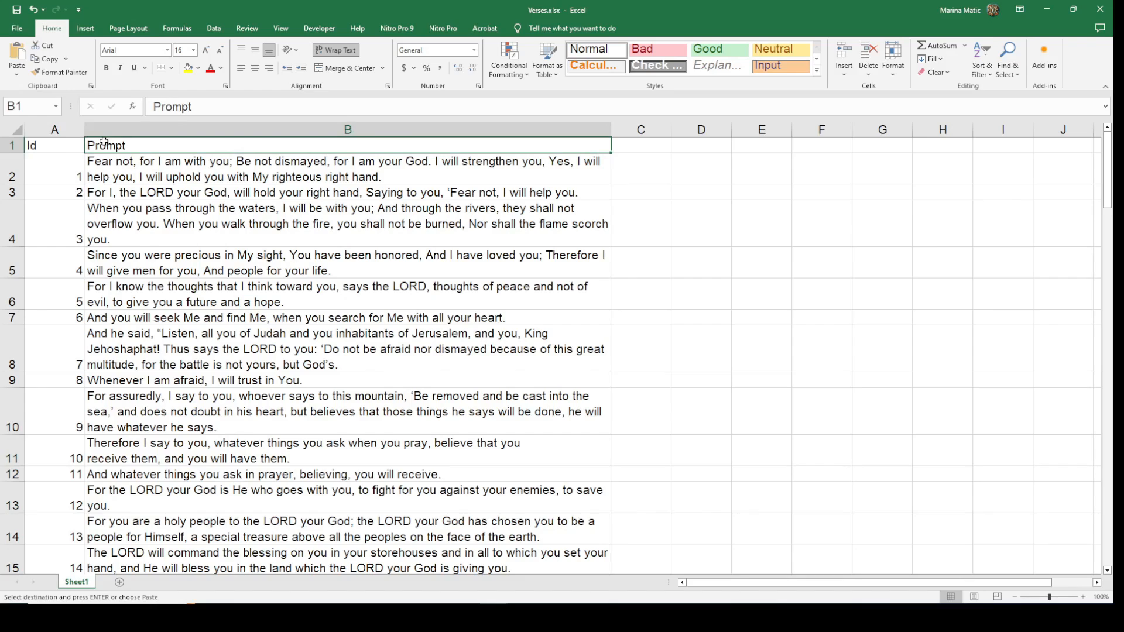
left_click(73, 171)
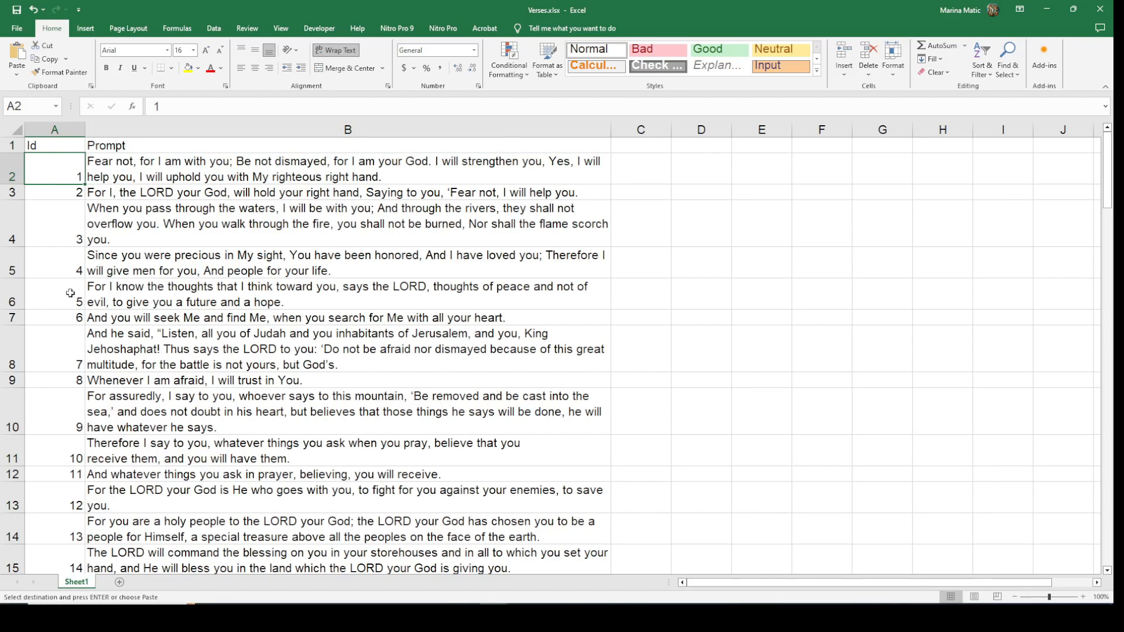
left_click(121, 164)
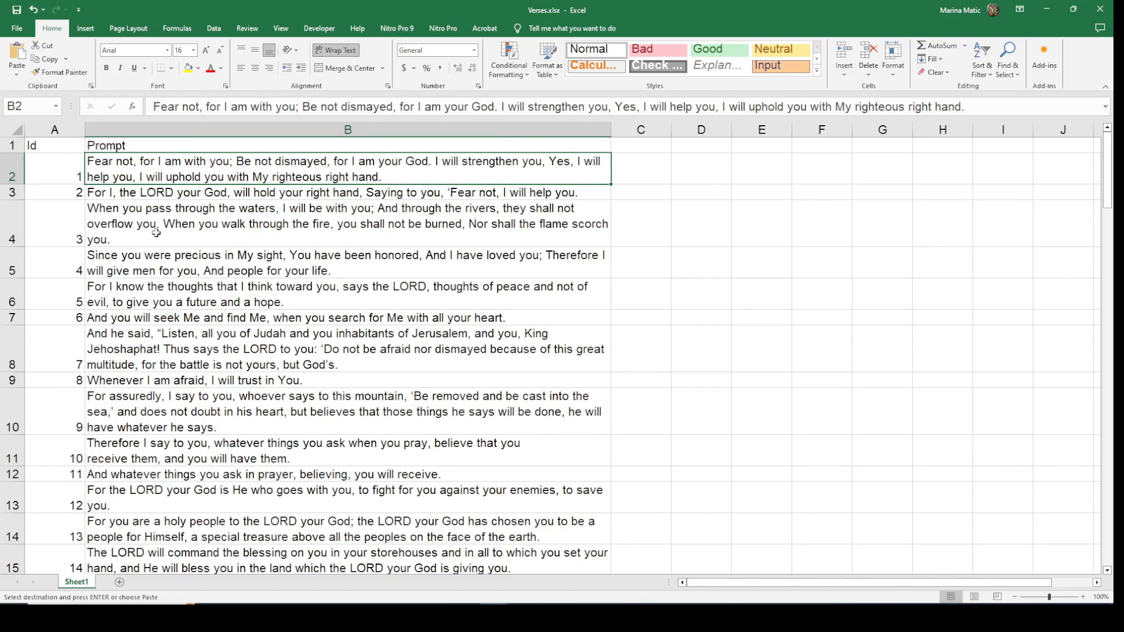
scroll(148, 226, "down", 9)
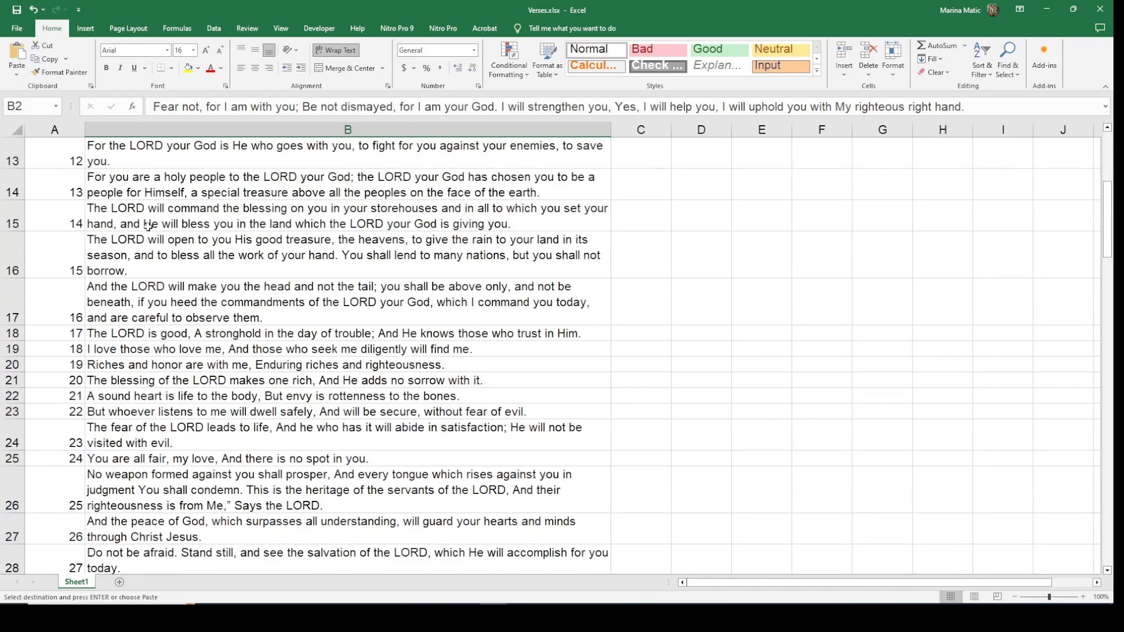
scroll(148, 227, "down", 1)
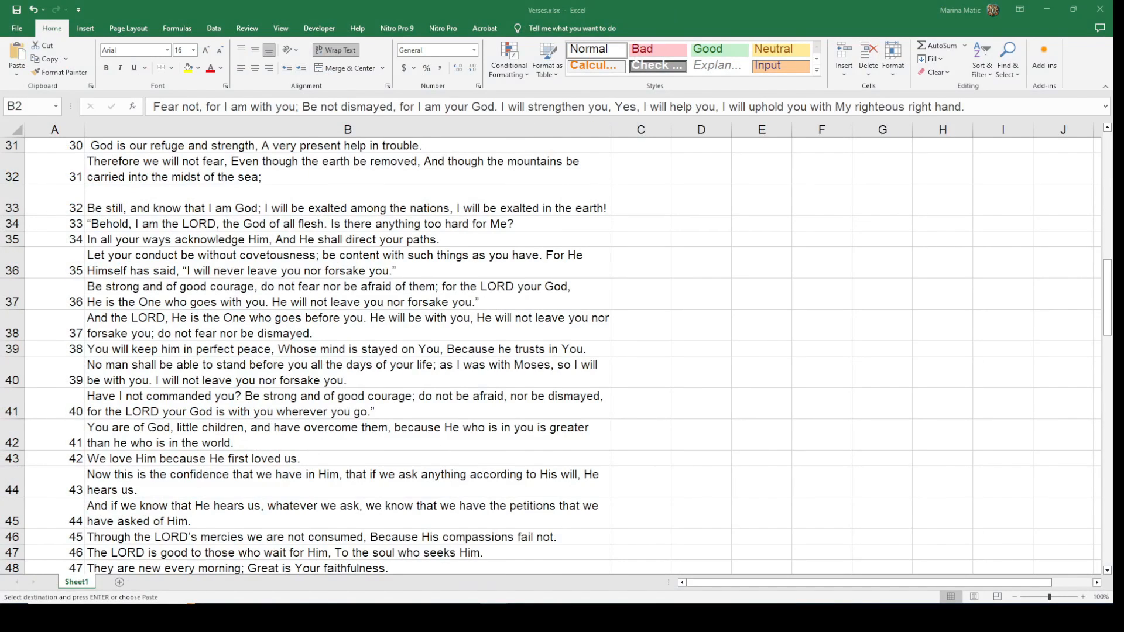
- Switch to Sheet1 of Bible Verser 100 sample.xlsx and examine its number, verse reference and verse text columns in rows 1 and 5
key("alt+Tab")
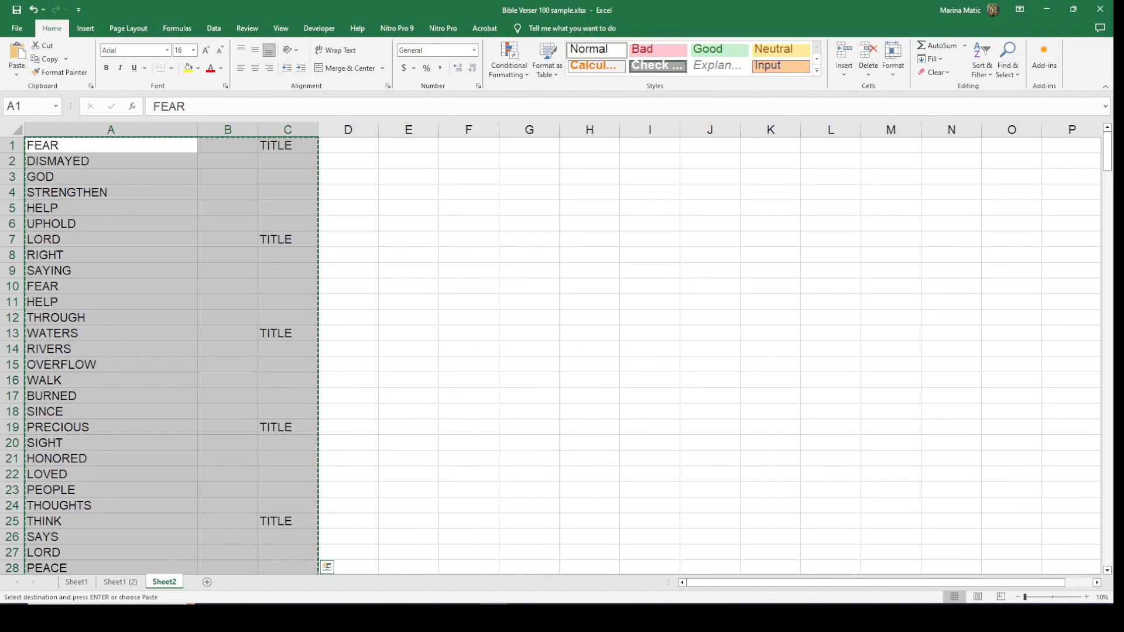
left_click(80, 585)
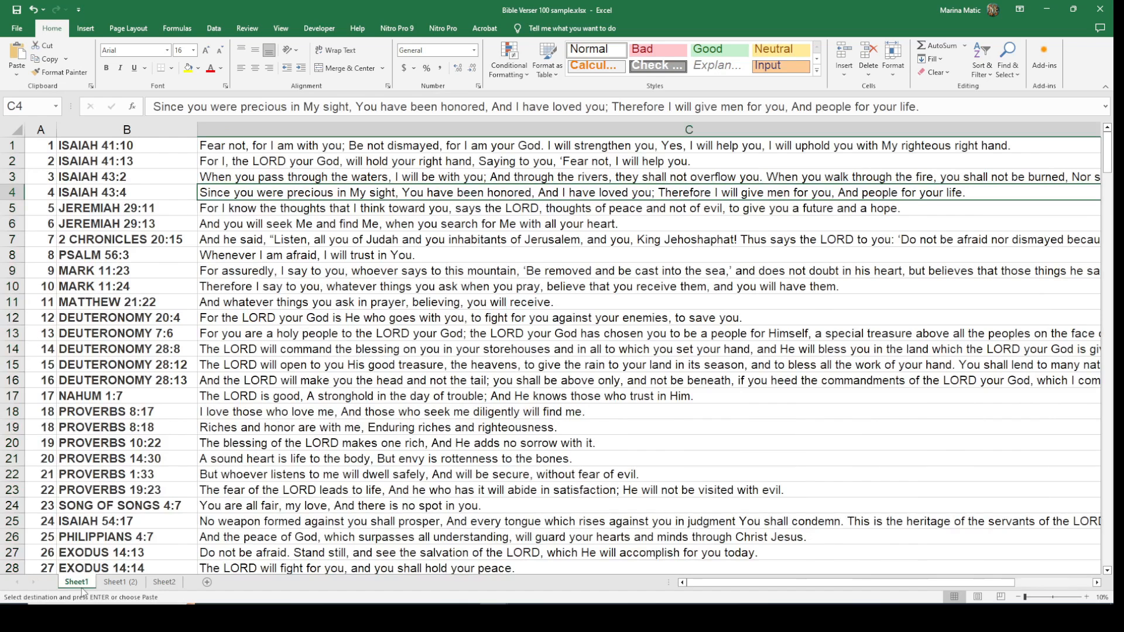
left_click(47, 204)
left_click(84, 209)
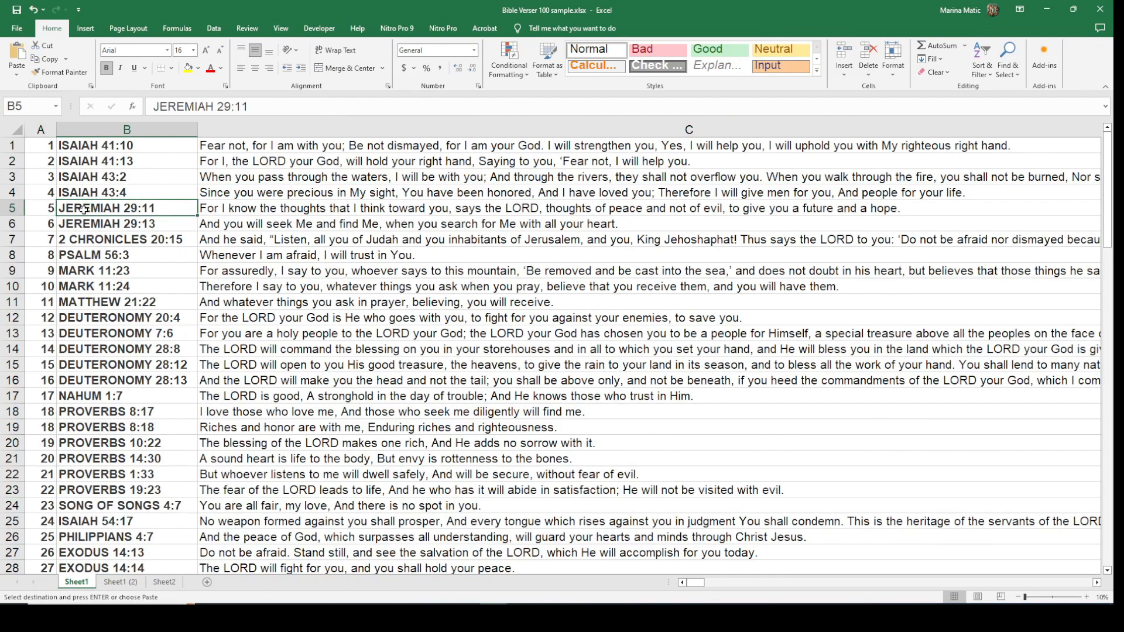
left_click(214, 212)
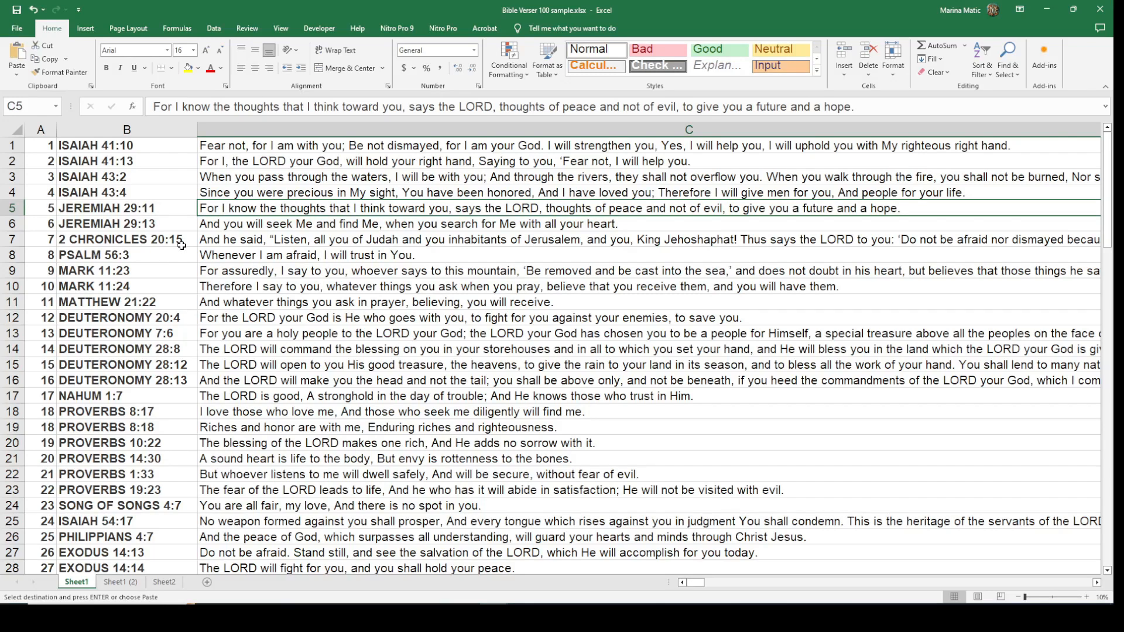
left_click(43, 150)
left_click(82, 148)
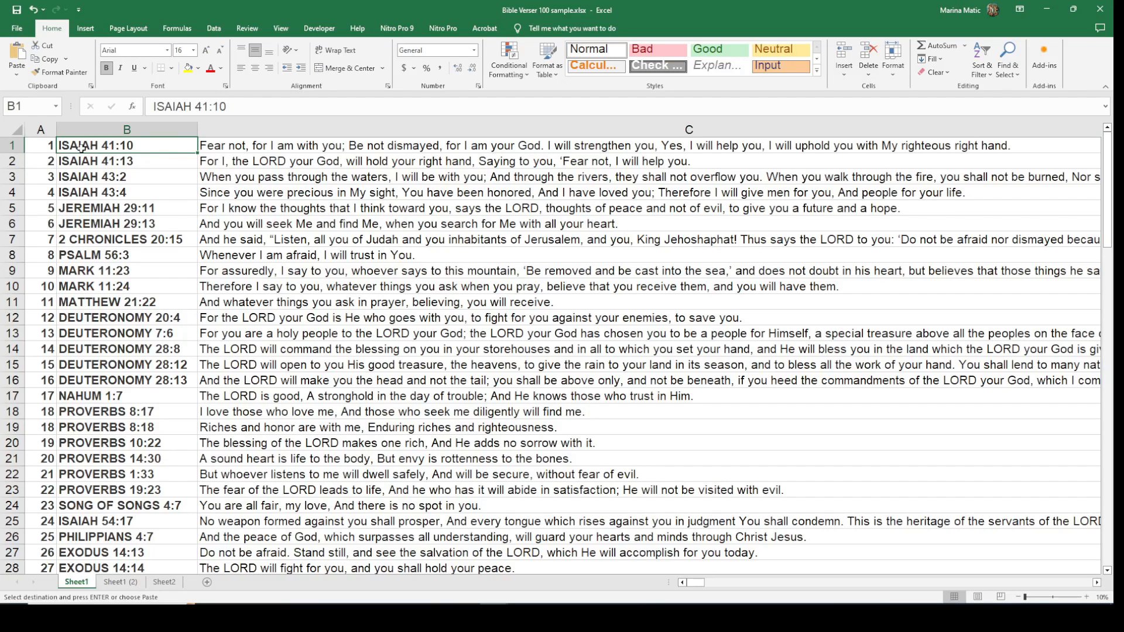
left_click(41, 145)
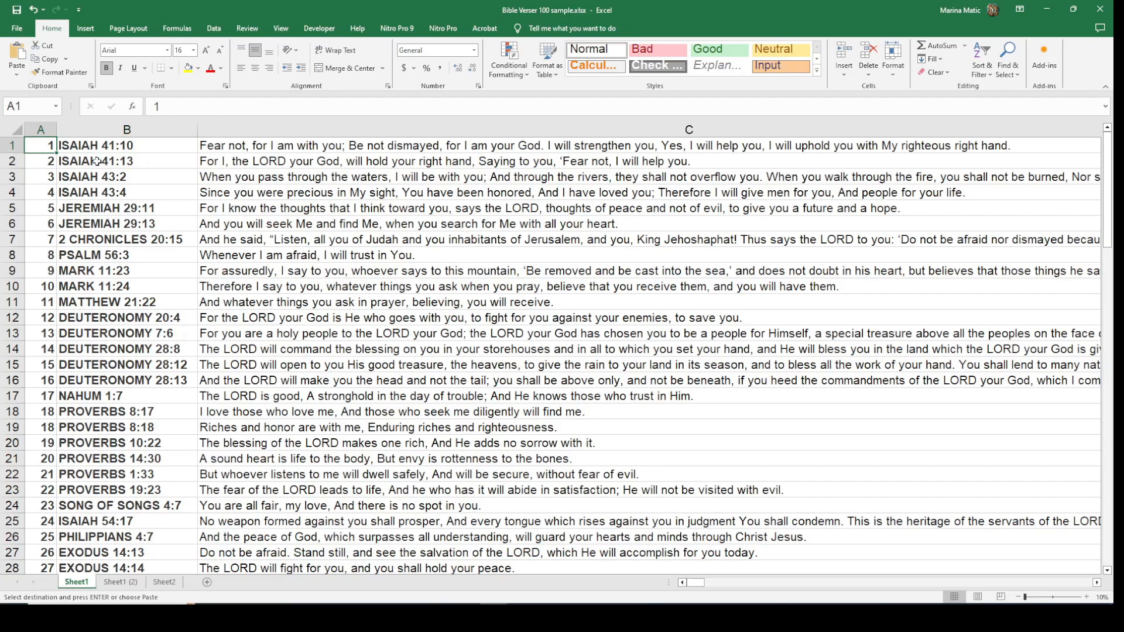
left_click(216, 148)
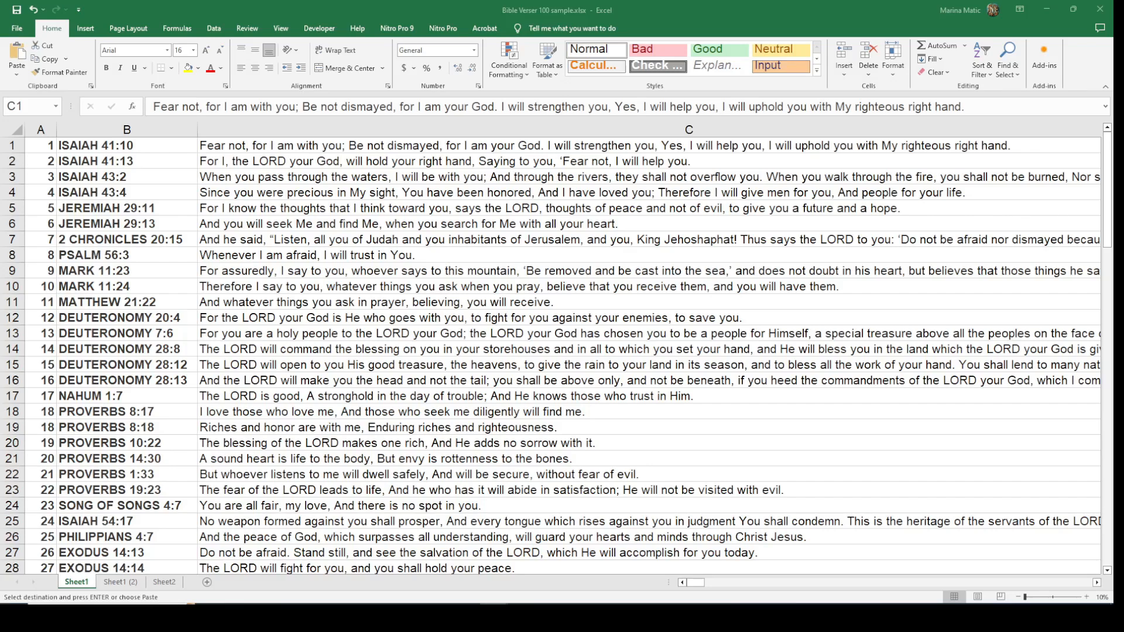
- Switch to titles.xlsx and review its Id and Prompt headings and the numbering in column A
key("alt+Tab")
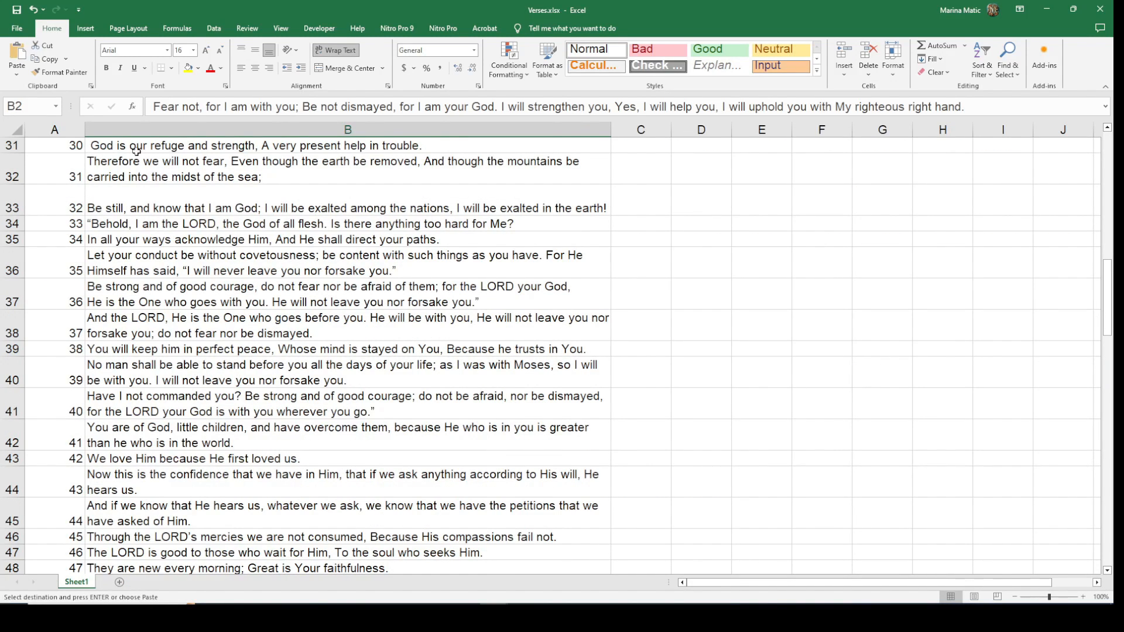
key("alt+Tab")
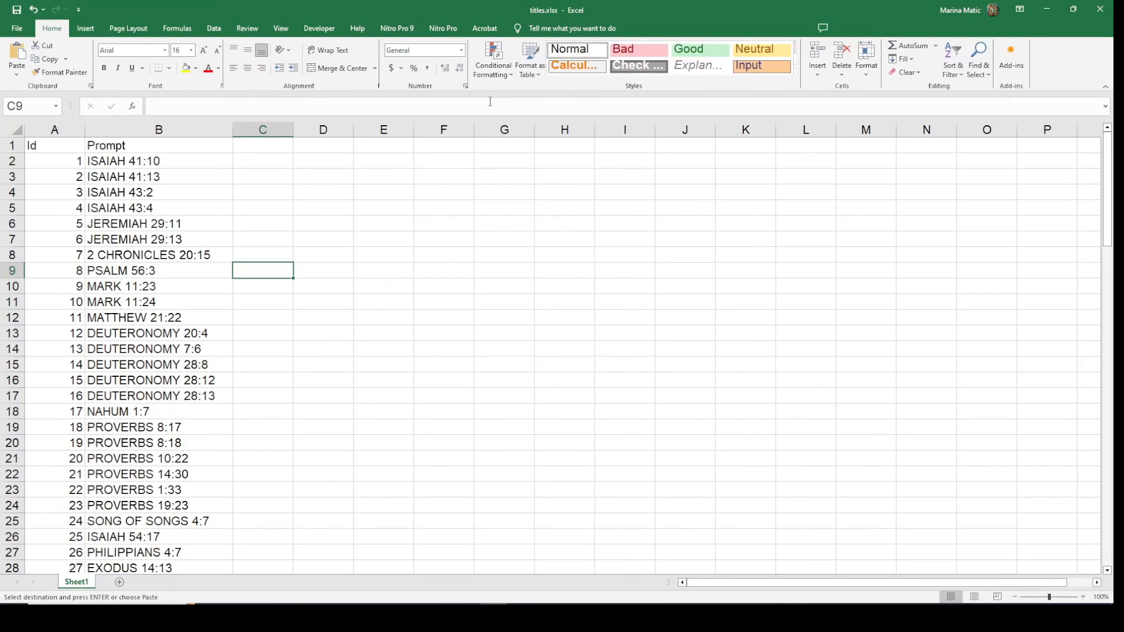
left_click(66, 134)
left_click(59, 145)
left_click(114, 149)
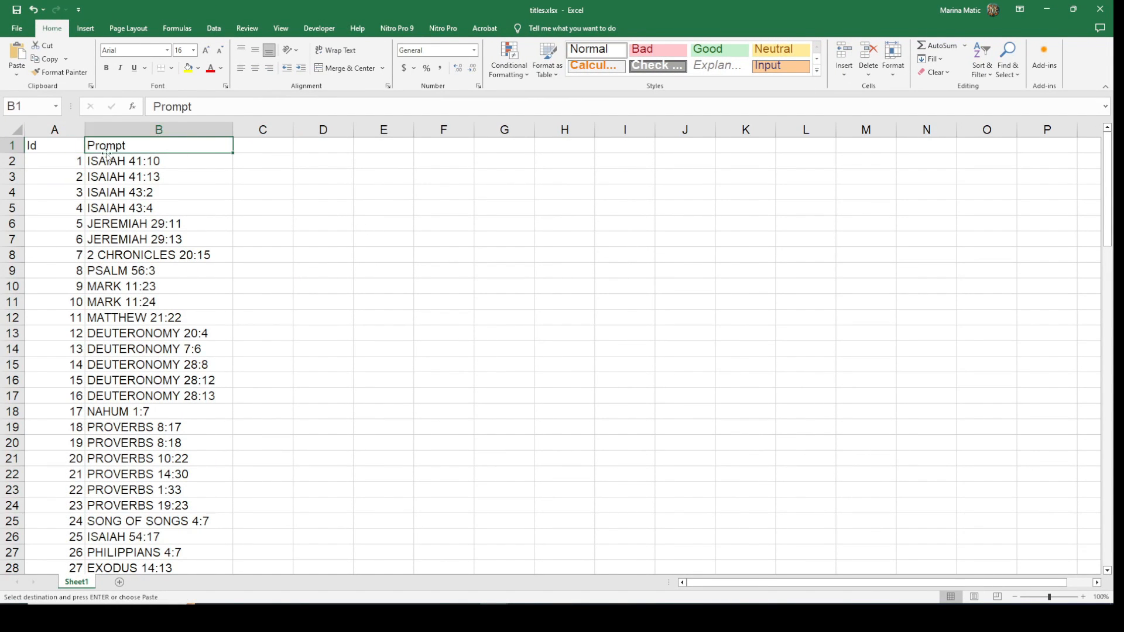
left_click(75, 162)
left_click(63, 224)
left_click(63, 270)
left_click(63, 349)
left_click(61, 428)
left_click(55, 455)
- Examine the verse references listed under Prompt in titles.xlsx, from B2 down to B21
left_click(138, 209)
left_click(149, 163)
left_click(151, 179)
left_click(146, 256)
left_click(146, 332)
left_click(141, 393)
double_click(141, 392)
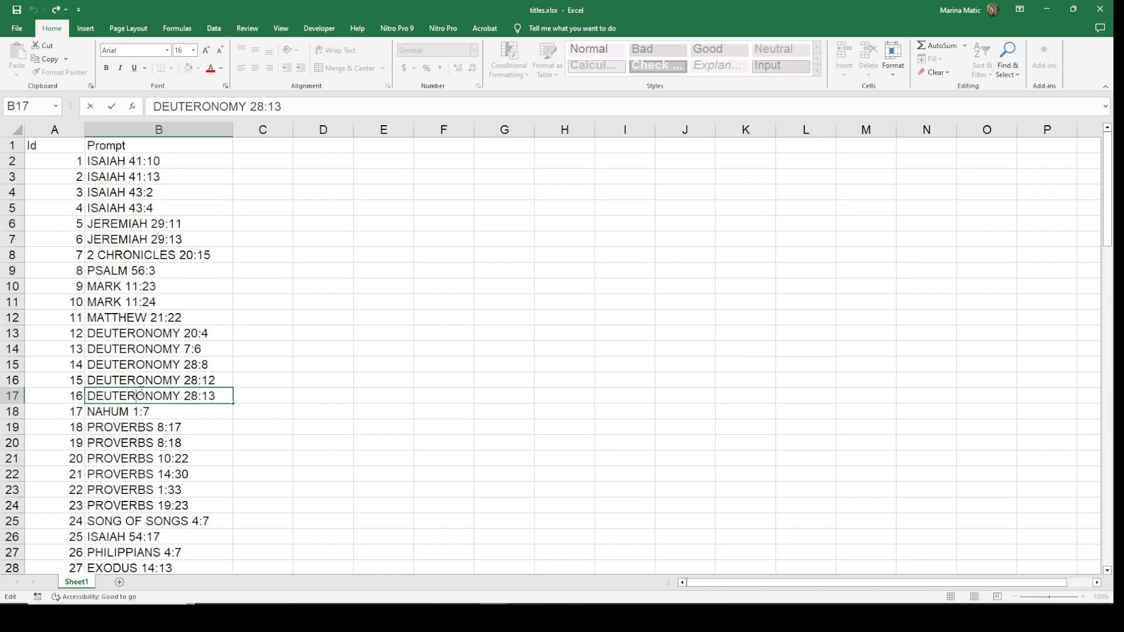
left_click(137, 438)
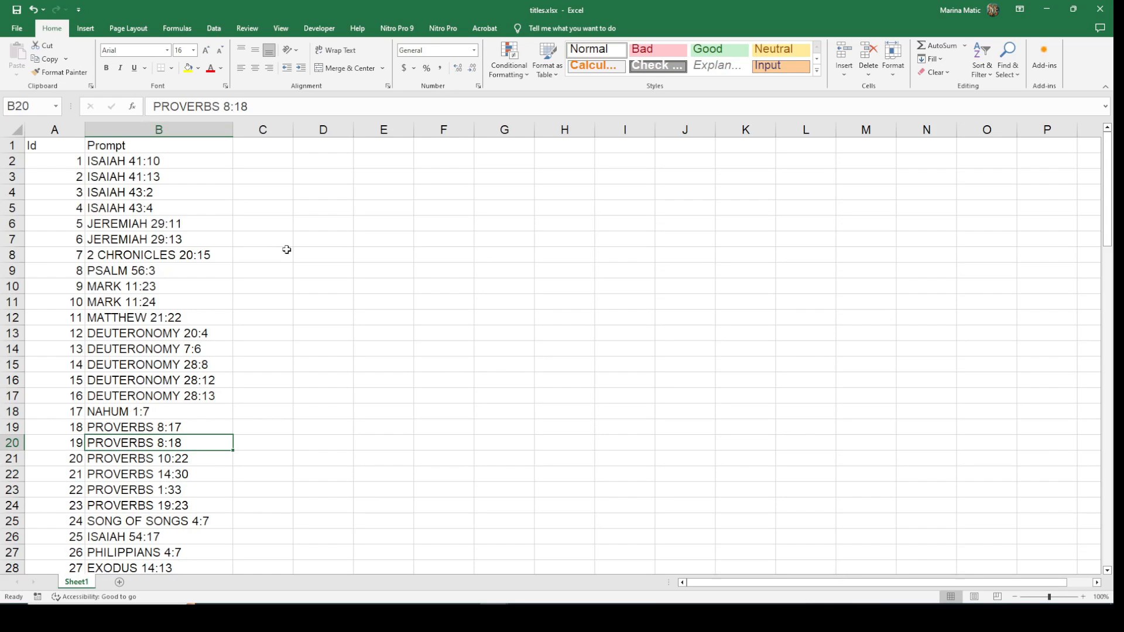
left_click(134, 349)
left_click(131, 396)
left_click(128, 427)
left_click(126, 460)
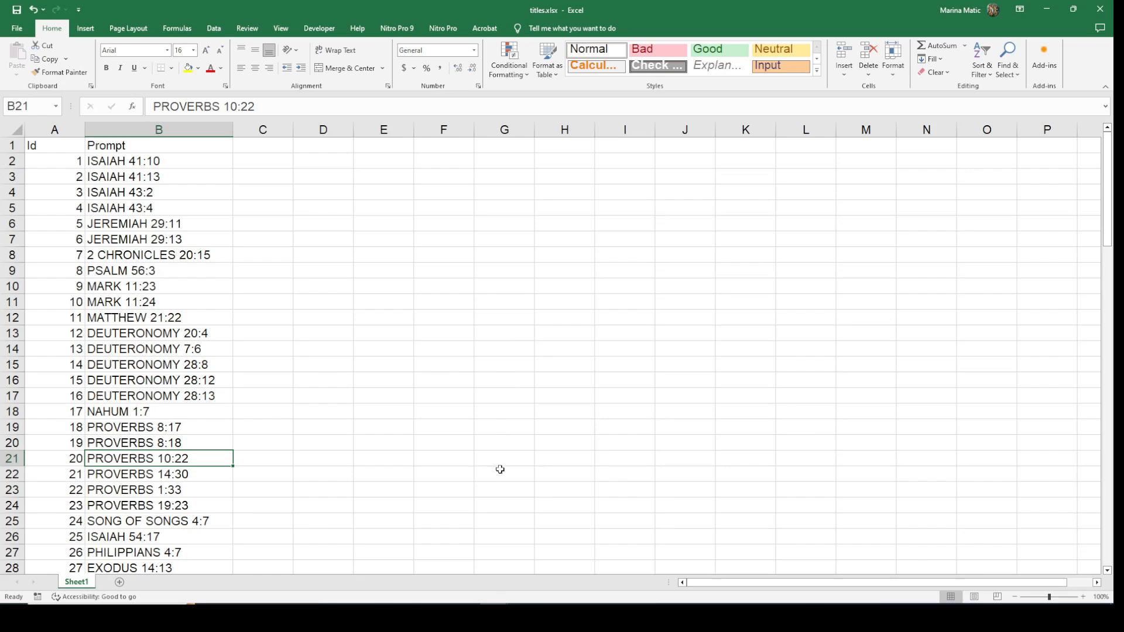
- Return to Bible Verser 100 sample.xlsx and examine columns A and B with the verse references, and column C with the verse texts
mouse_move(494, 615)
left_click(596, 568)
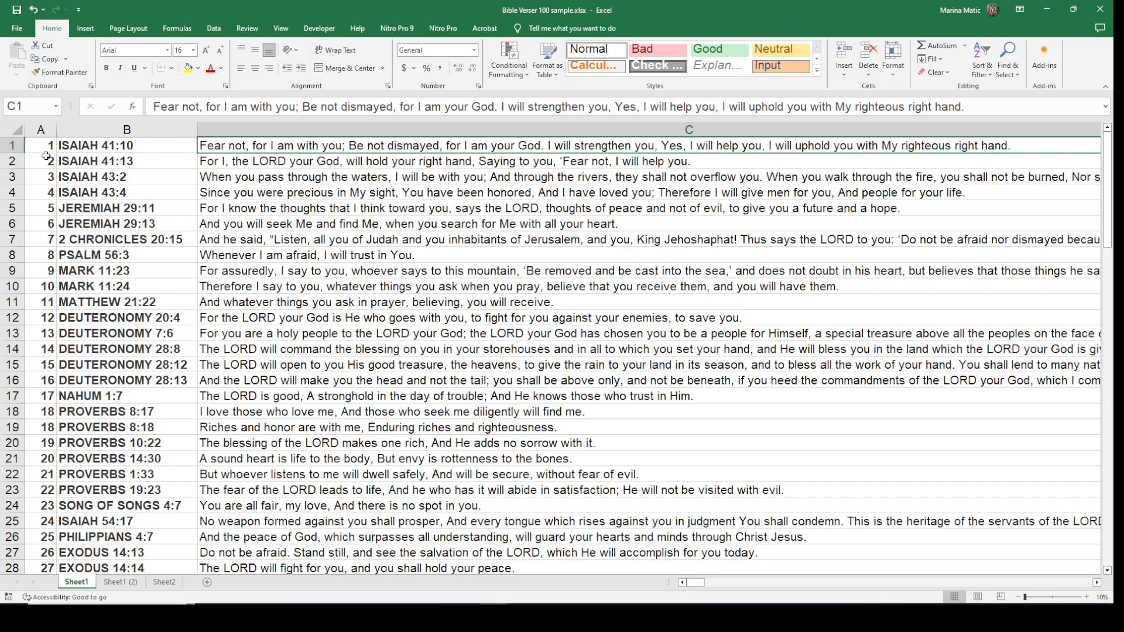
left_click(79, 146)
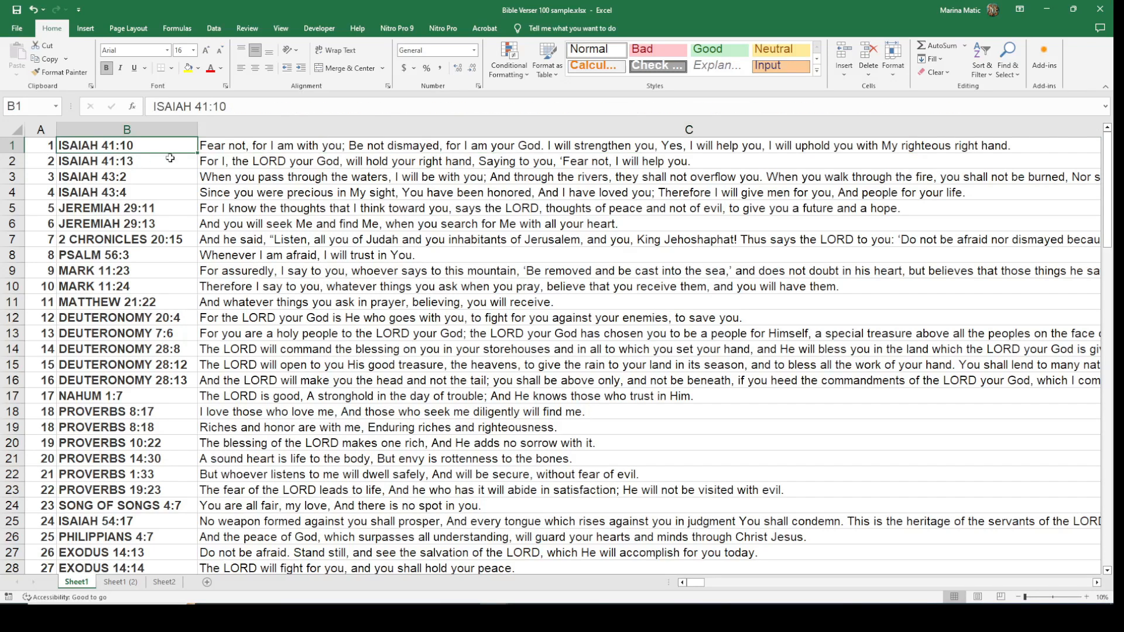
left_click(212, 146)
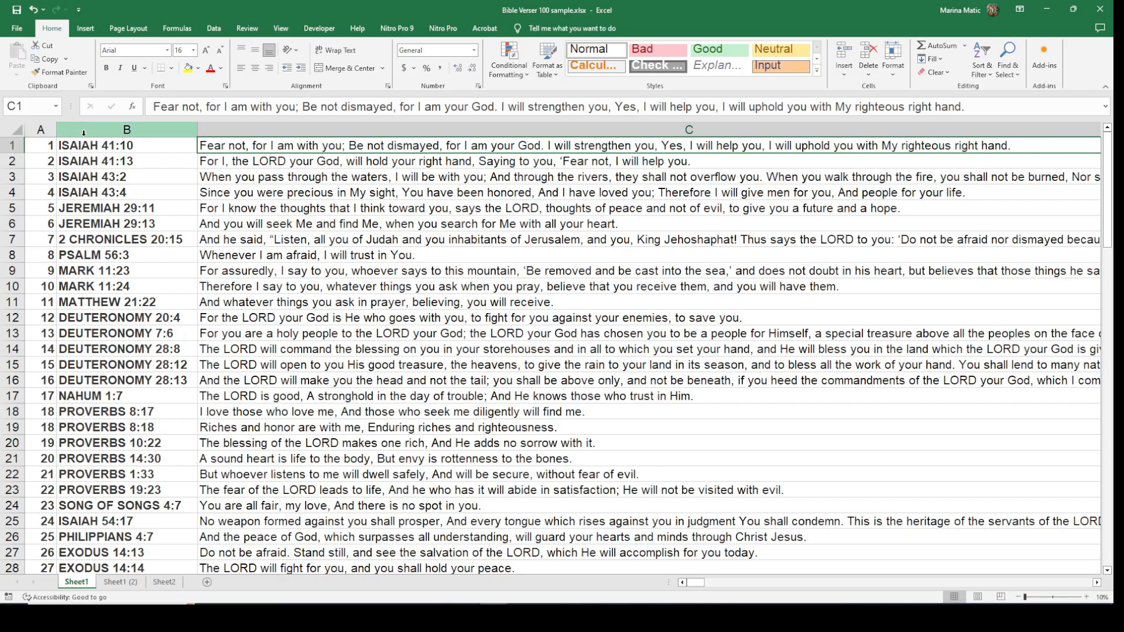
left_click_drag(41, 129, 106, 129)
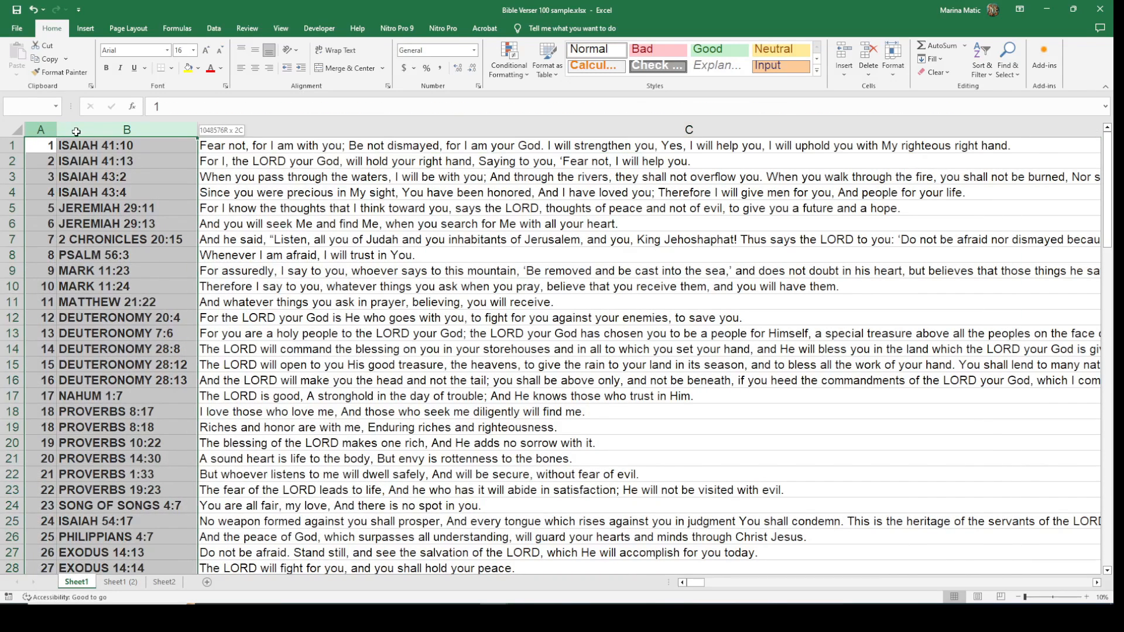
left_click(214, 129)
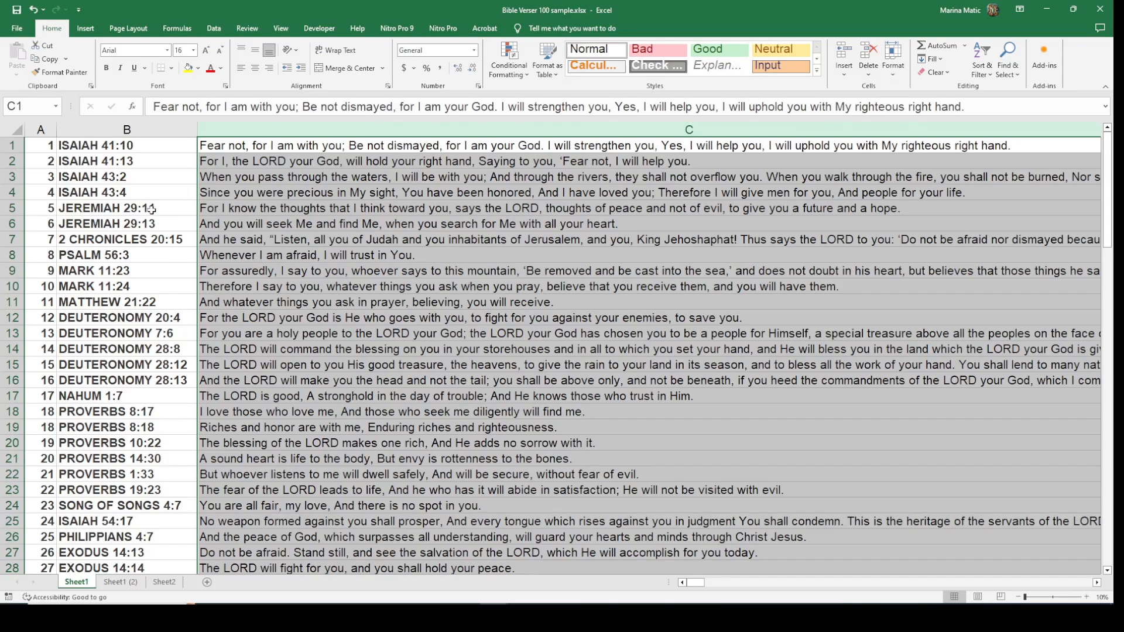
left_click(217, 257)
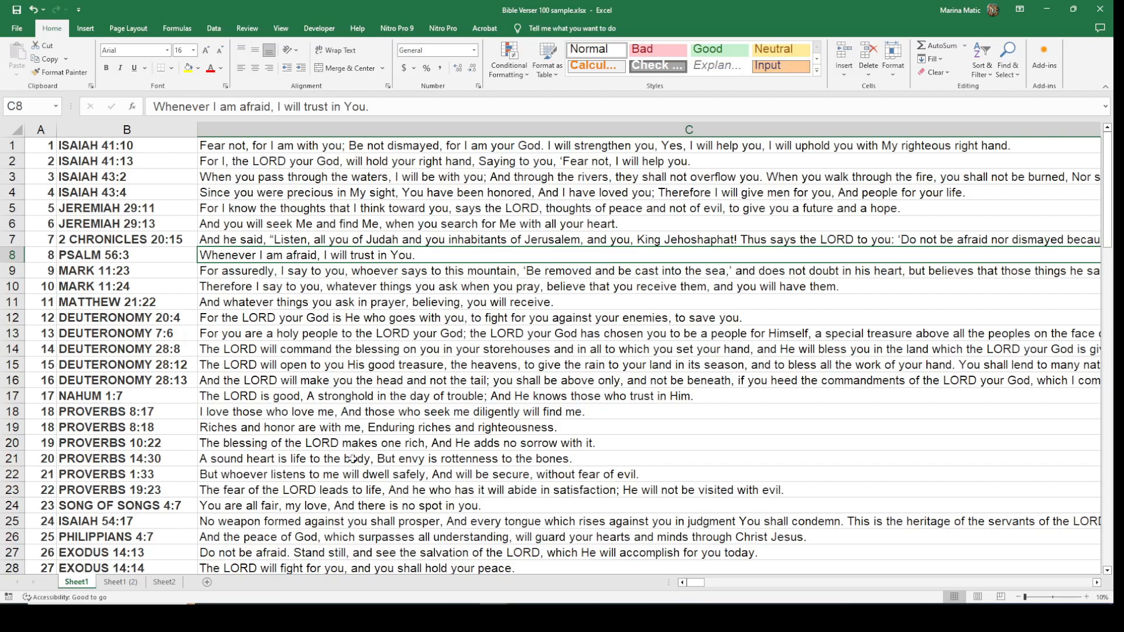
- Switch to the Presentation2 page layout in PowerPoint
left_click(439, 619)
left_click(450, 470)
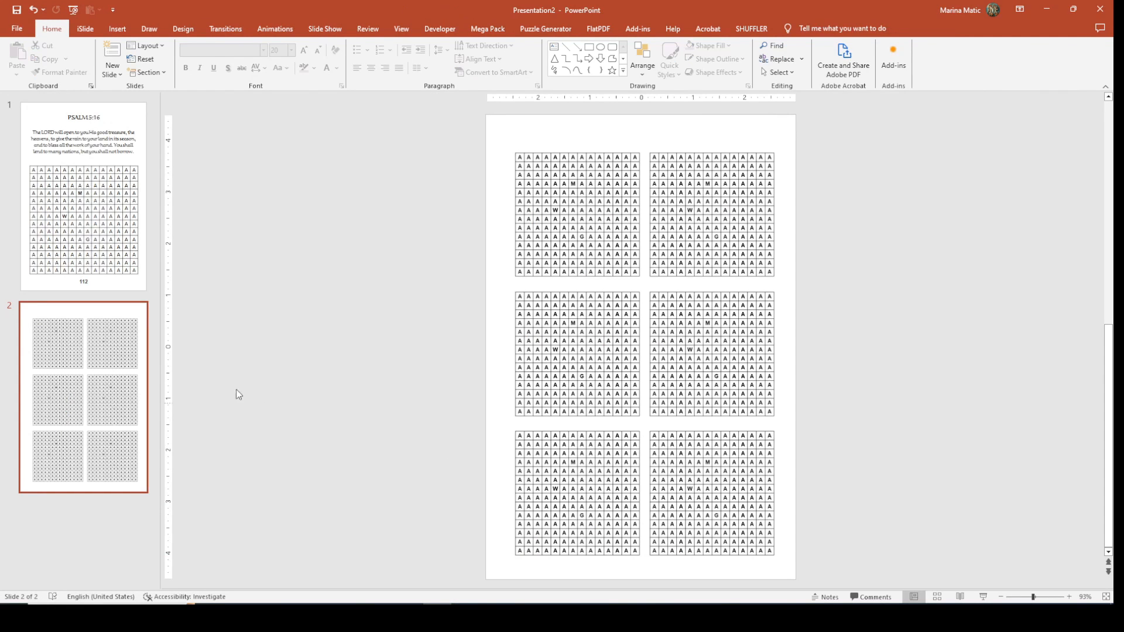
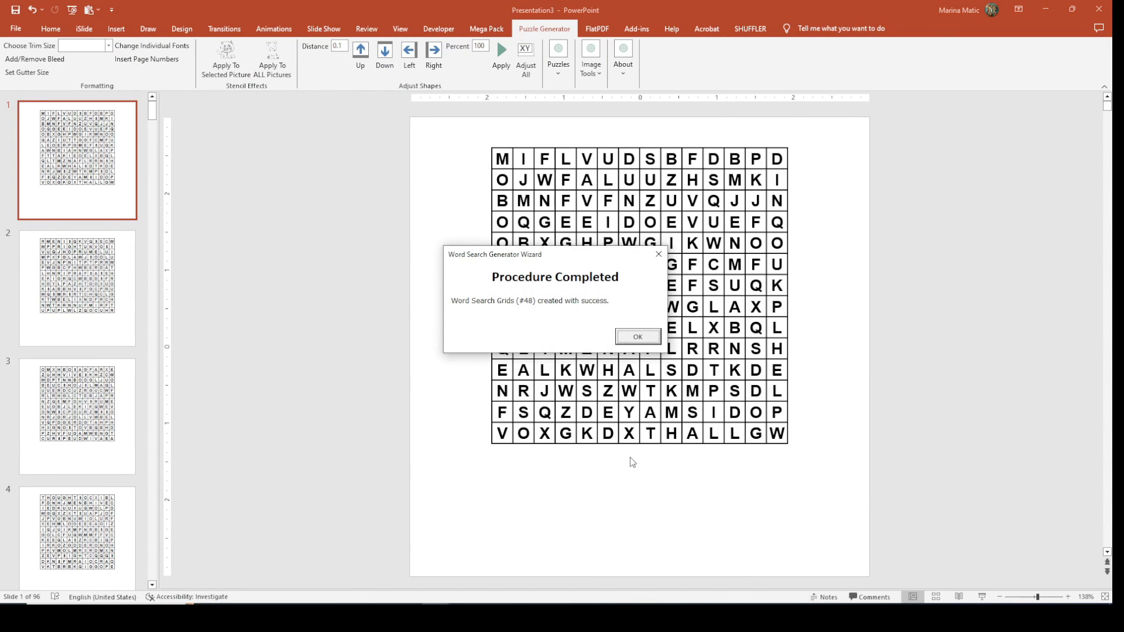
- Dismiss the word search completion message and display the solution grid on slide 59 of the generated presentation
left_click(641, 336)
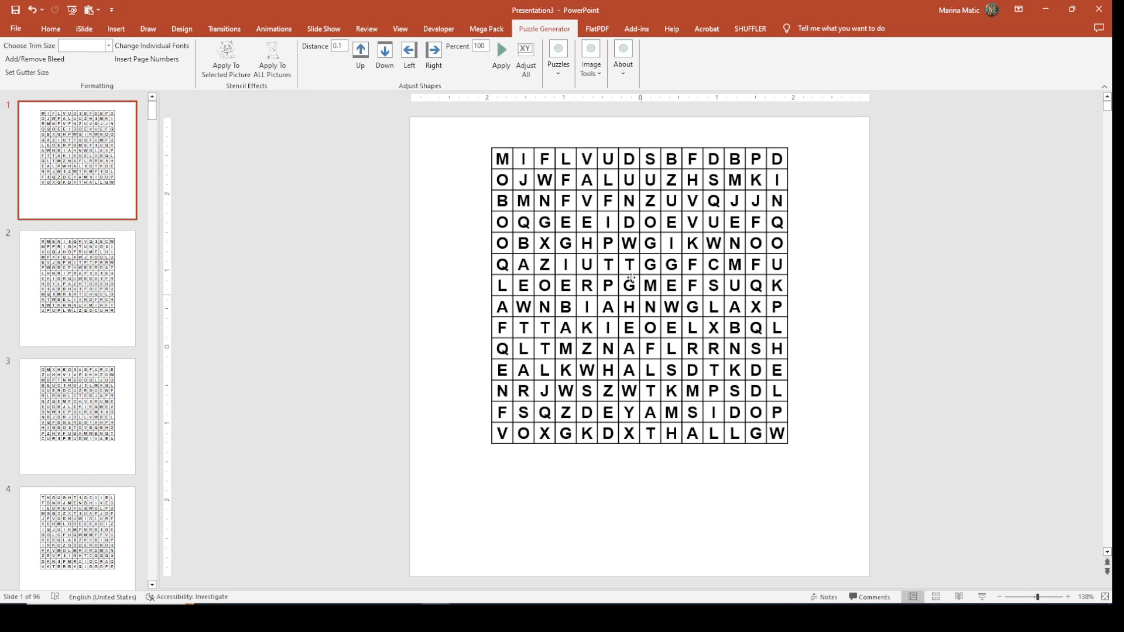
left_click_drag(154, 112, 151, 396)
left_click(101, 326)
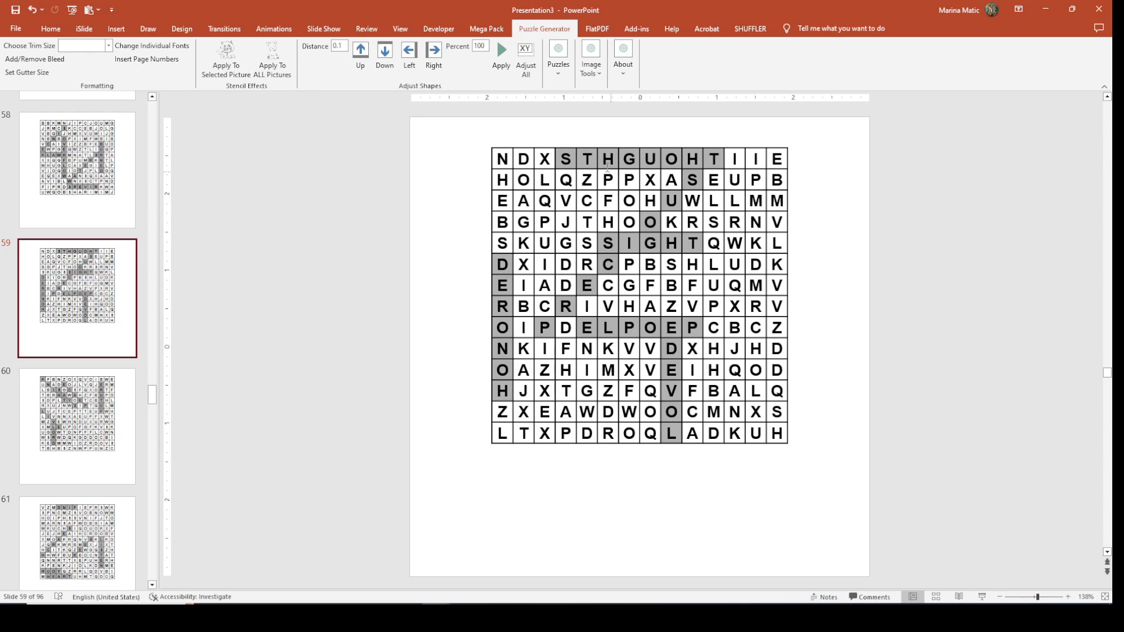
- Export slides 1 to 96 as PNG files at X4 resolution, entering TEST as the image file name
left_click(591, 71)
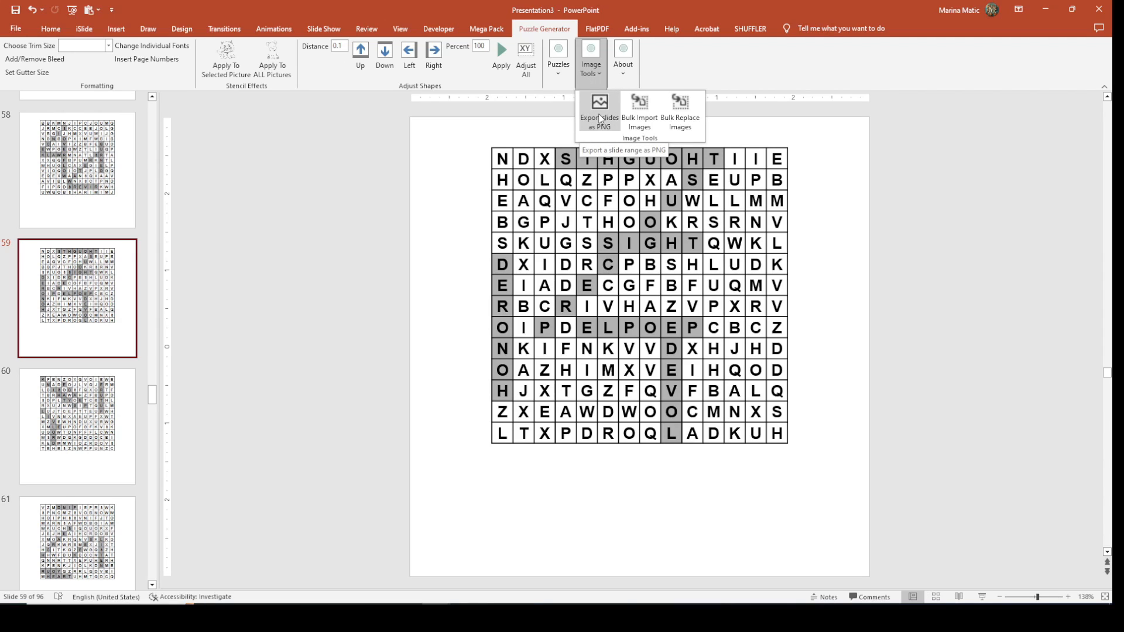
left_click(600, 118)
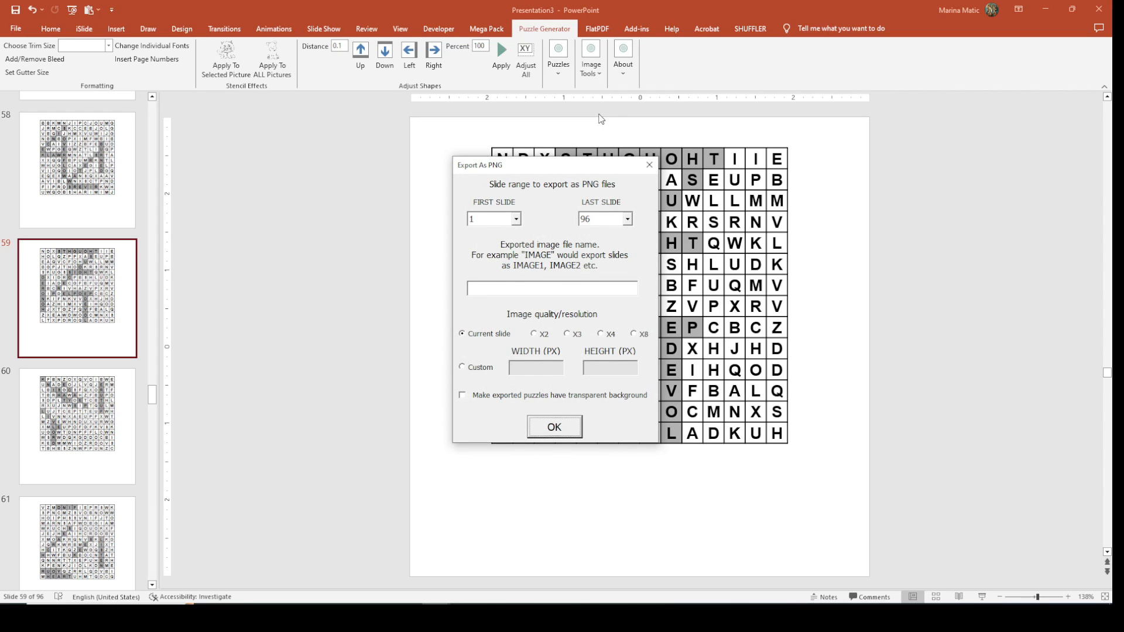
left_click(548, 288)
type("TEST")
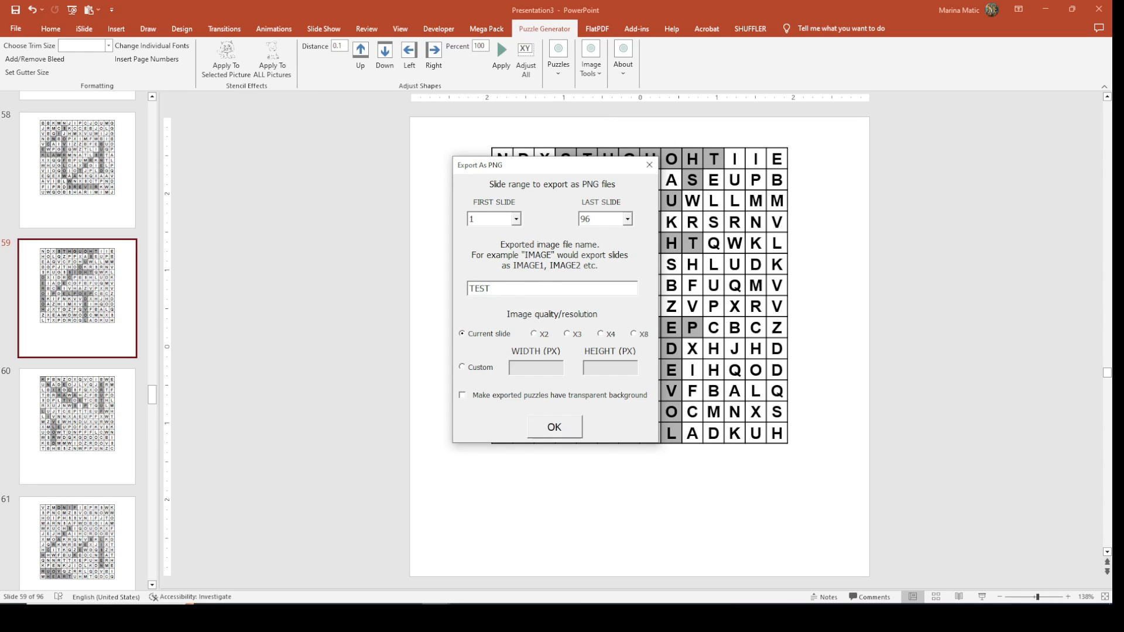
type("AFAFG")
left_click(601, 334)
left_click(554, 427)
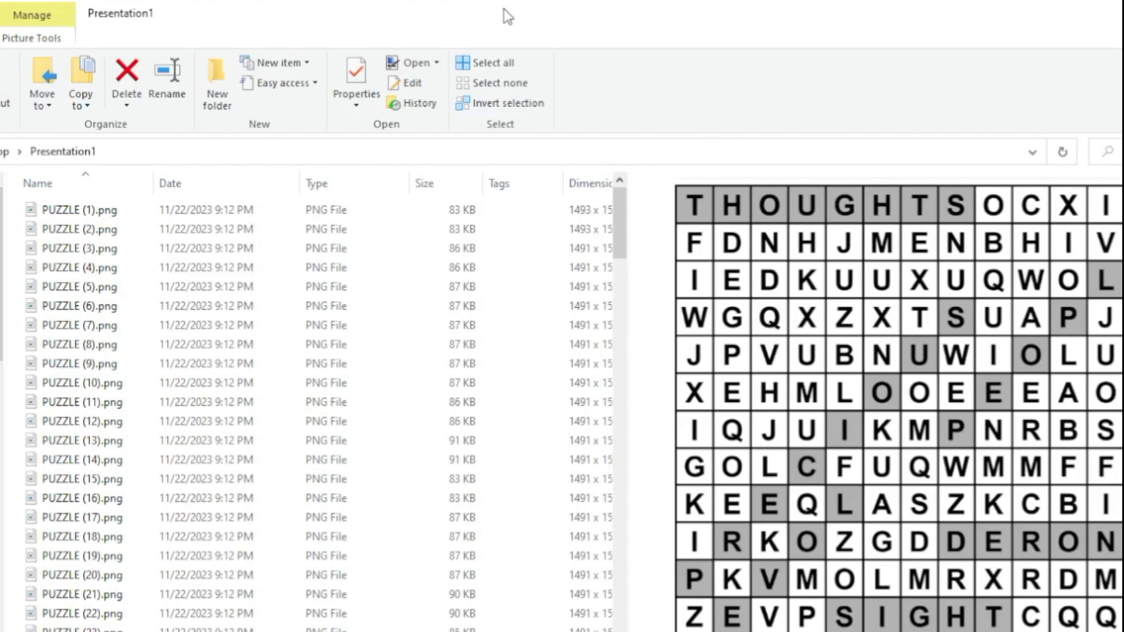
- Examine the exported PUZZLE and SOLUTION images in the Presentation1 folder, comparing the previews of PUZZLE (100).png and SOLUTION (1).png
left_click(89, 206)
scroll(107, 316, "down", 19)
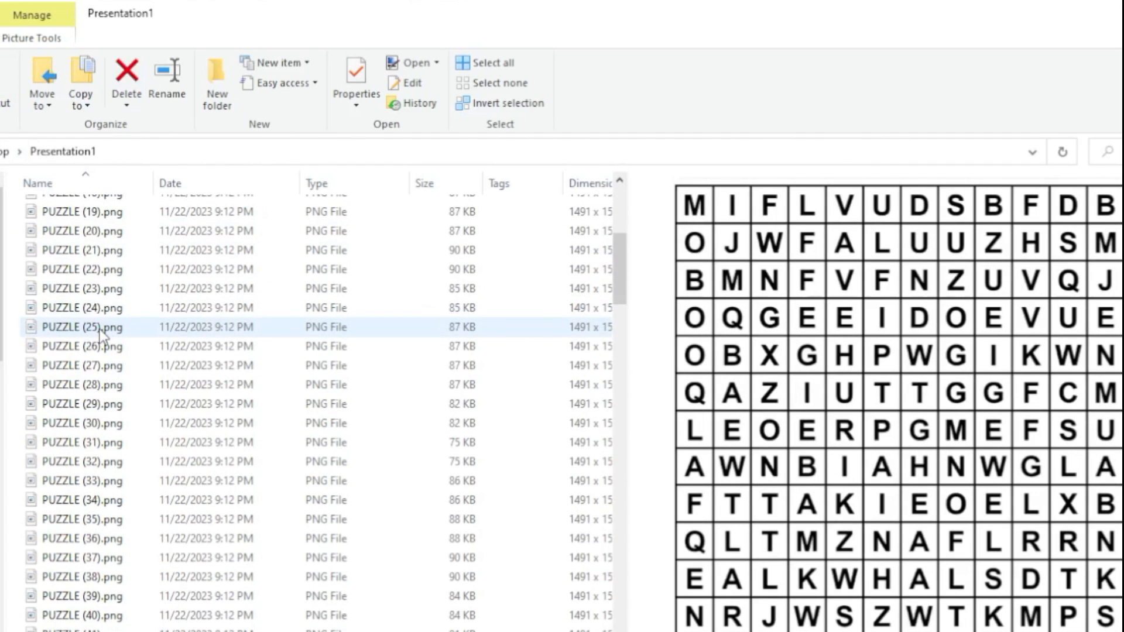
scroll(101, 332, "down", 9)
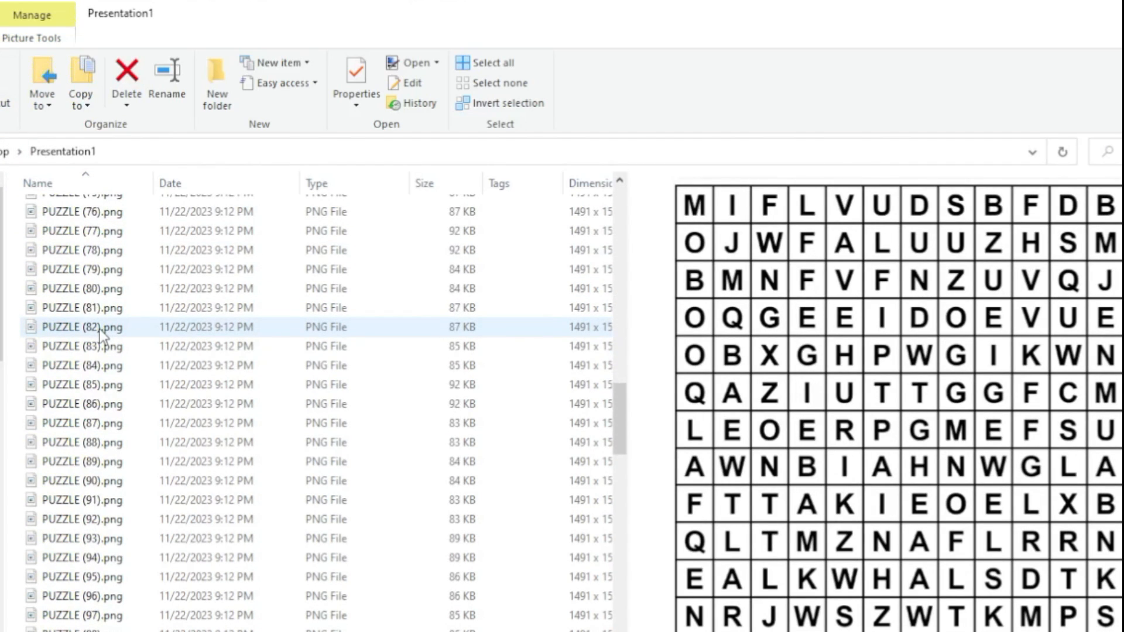
left_click(93, 500, "shift")
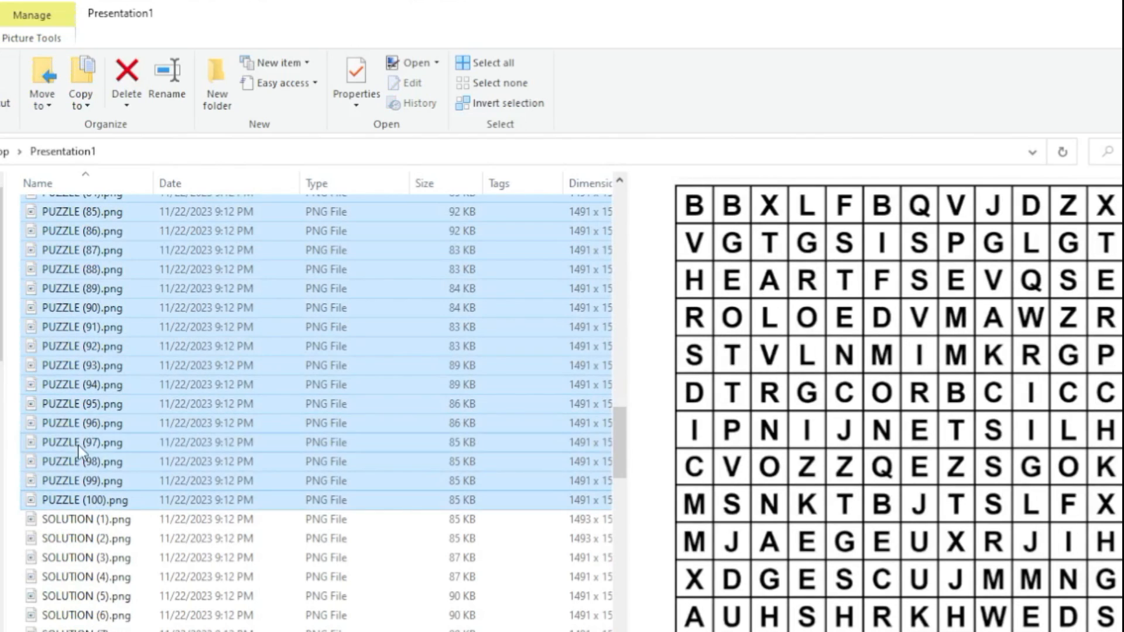
left_click(94, 500)
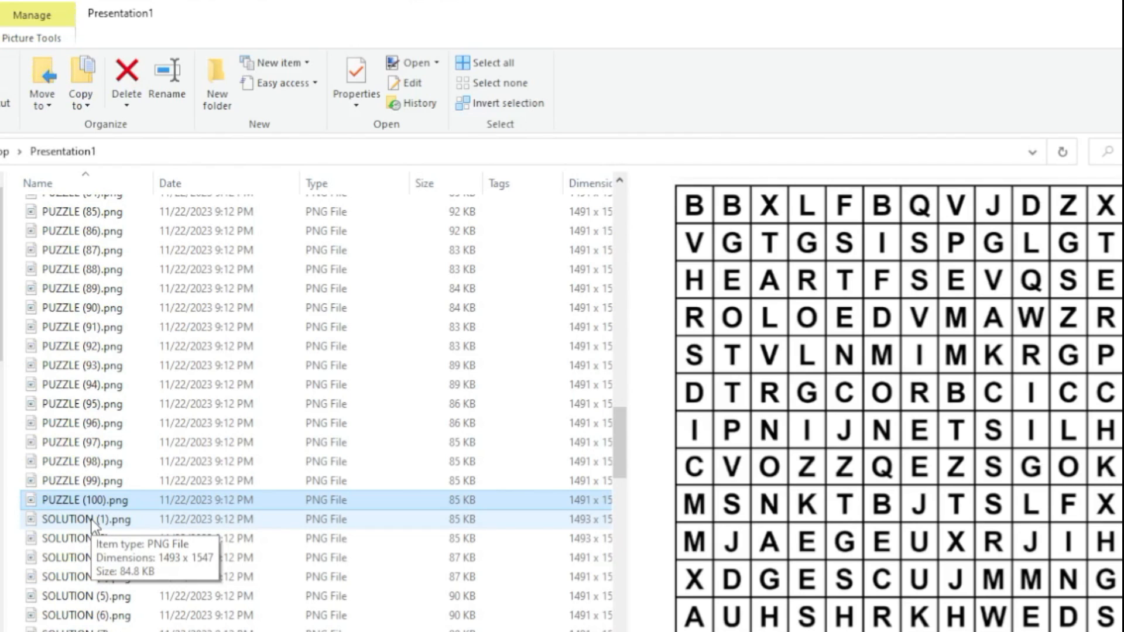
left_click(91, 520)
key("Up")
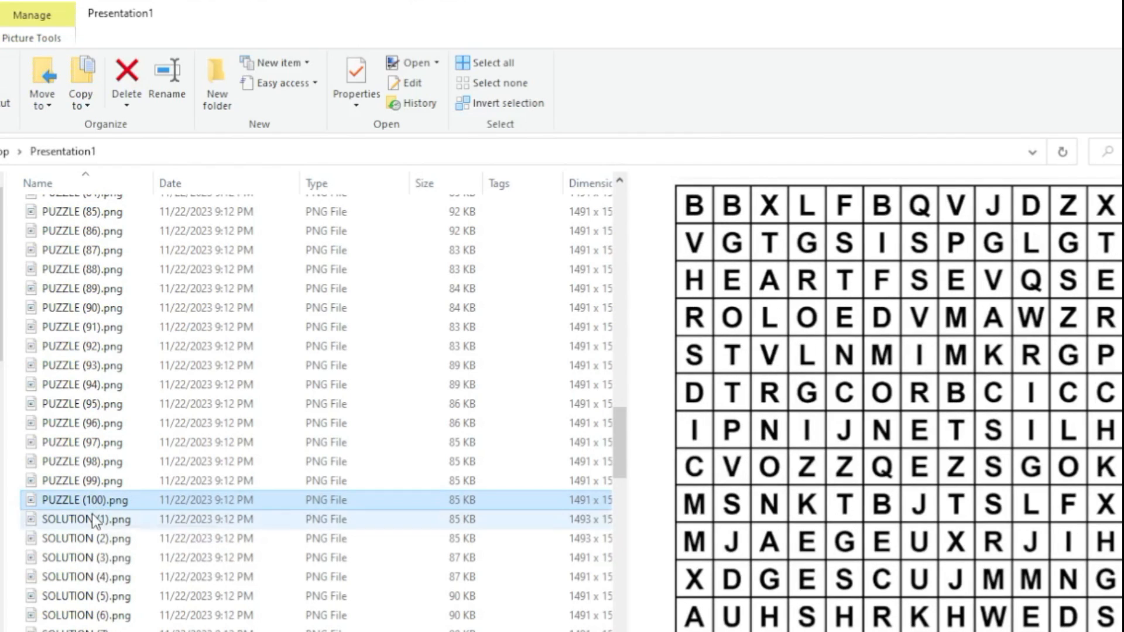
left_click(94, 519)
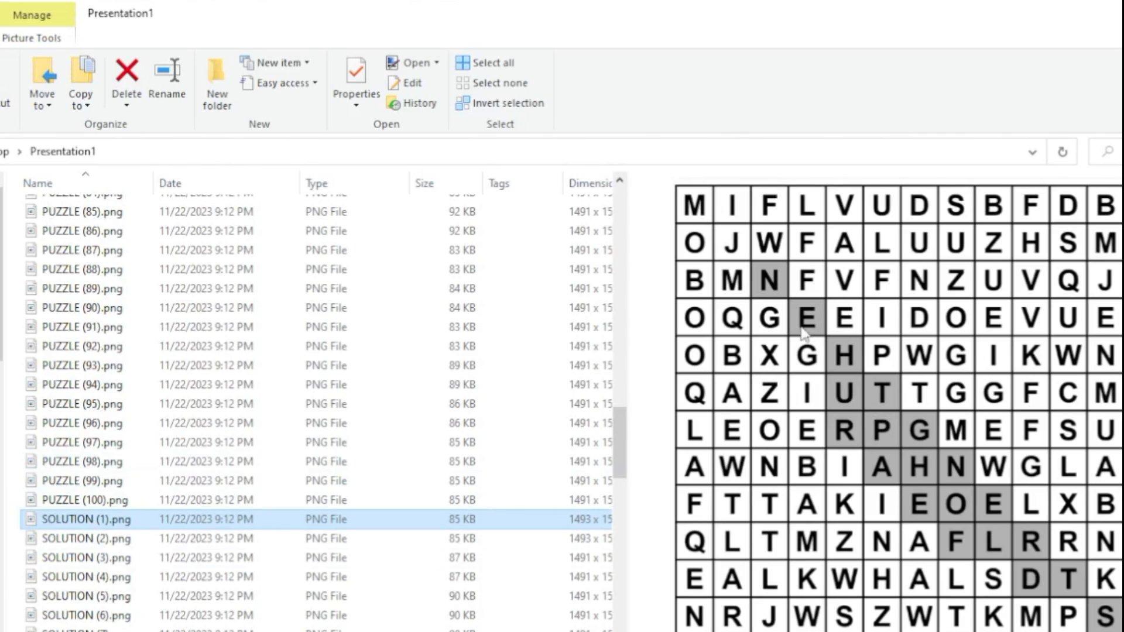
left_click(155, 501)
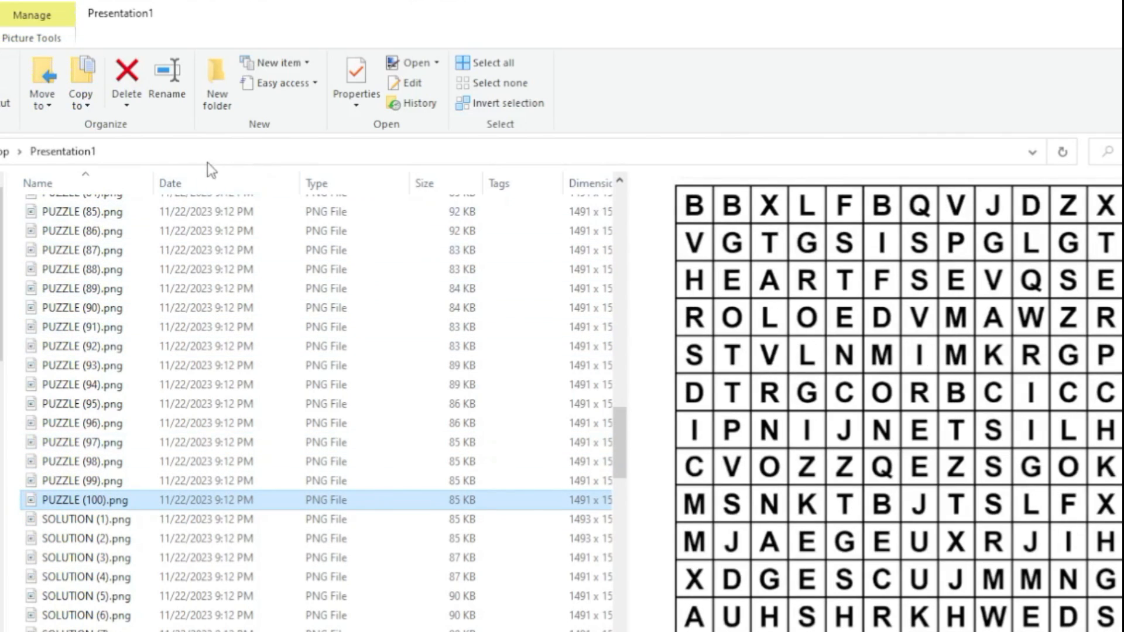
- Create two folders named PUZZLE and SOLUTION inside the Presentation1 folder
left_click(217, 82)
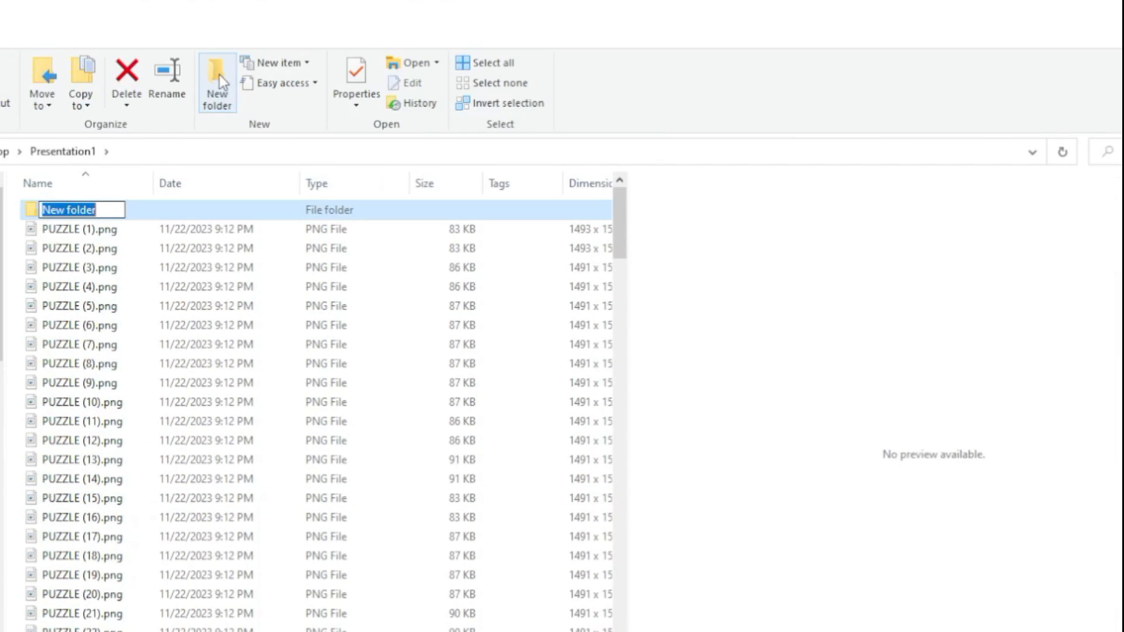
type("PUZZLE")
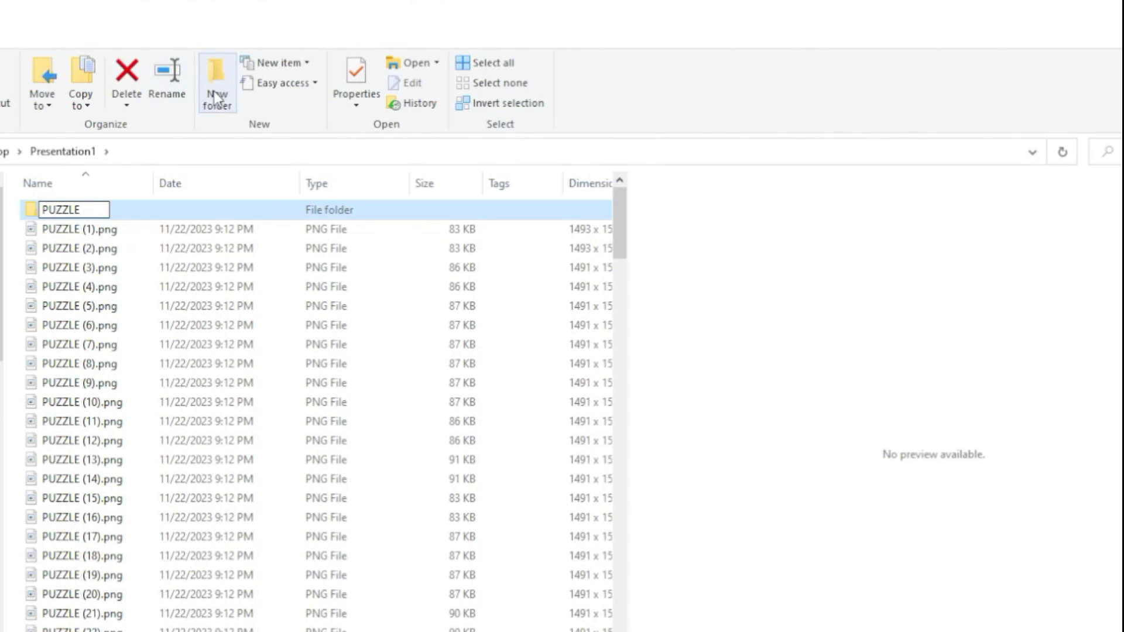
key("Return")
scroll(316, 410, "down", 20)
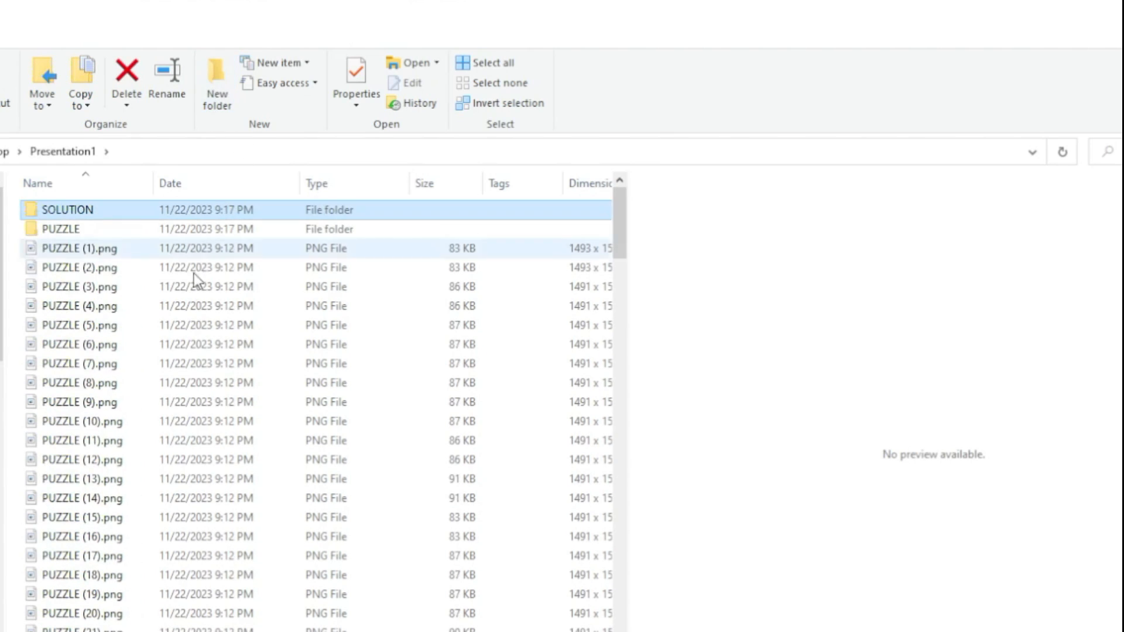
- Move PUZZLE (1).png through PUZZLE (100).png into the PUZZLE folder
left_click(112, 250)
scroll(103, 388, "down", 4)
scroll(103, 389, "down", 20)
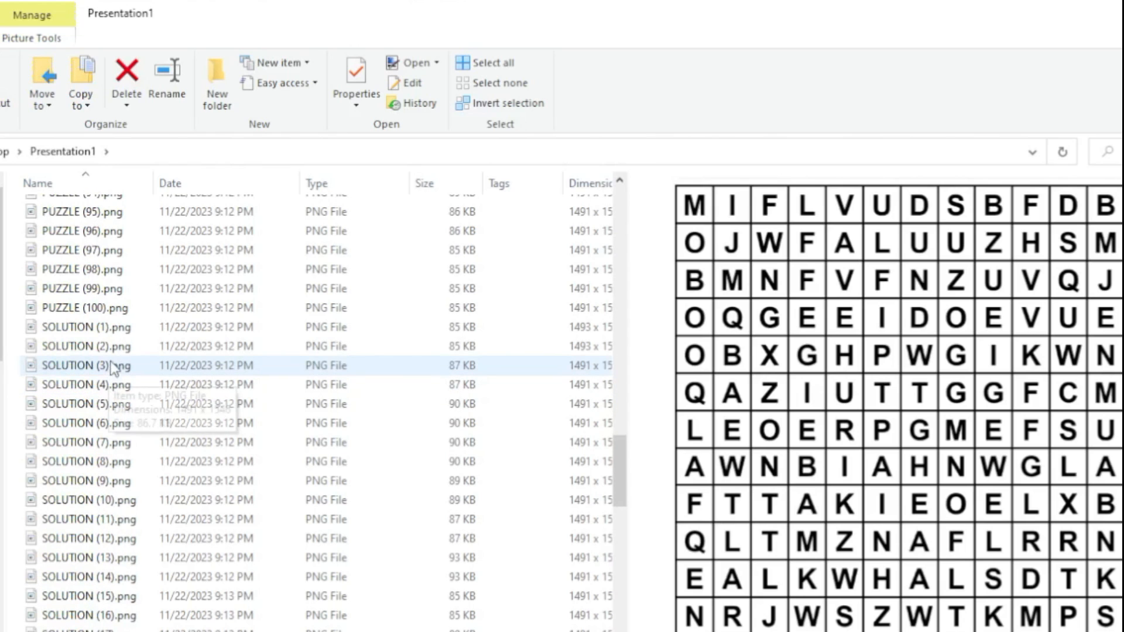
left_click(113, 308, "shift")
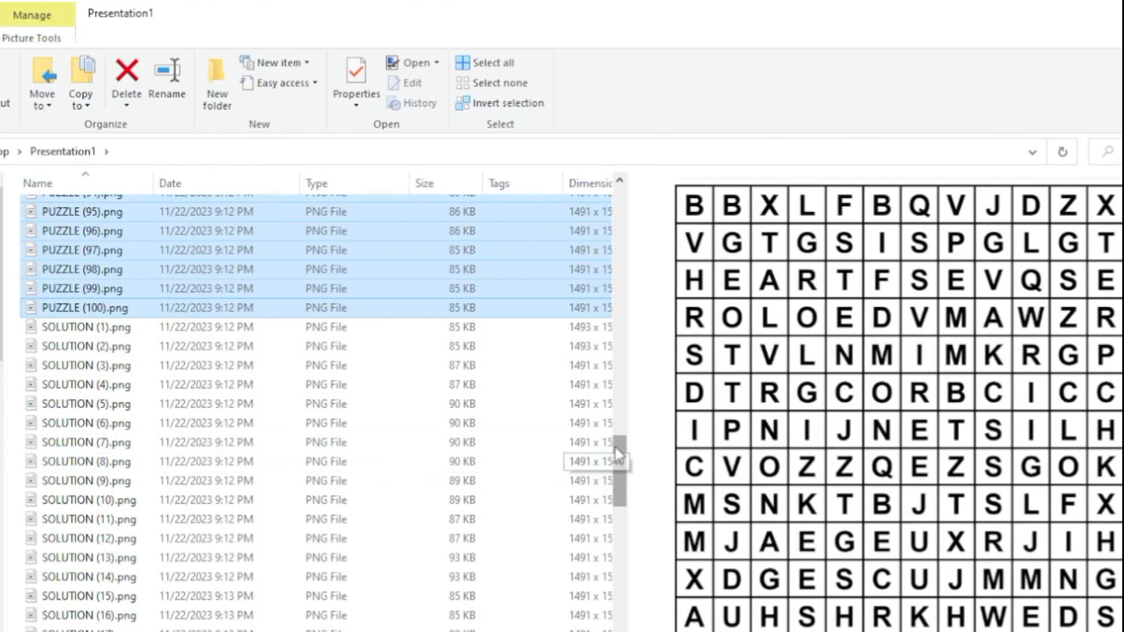
left_click_drag(618, 447, 622, 188)
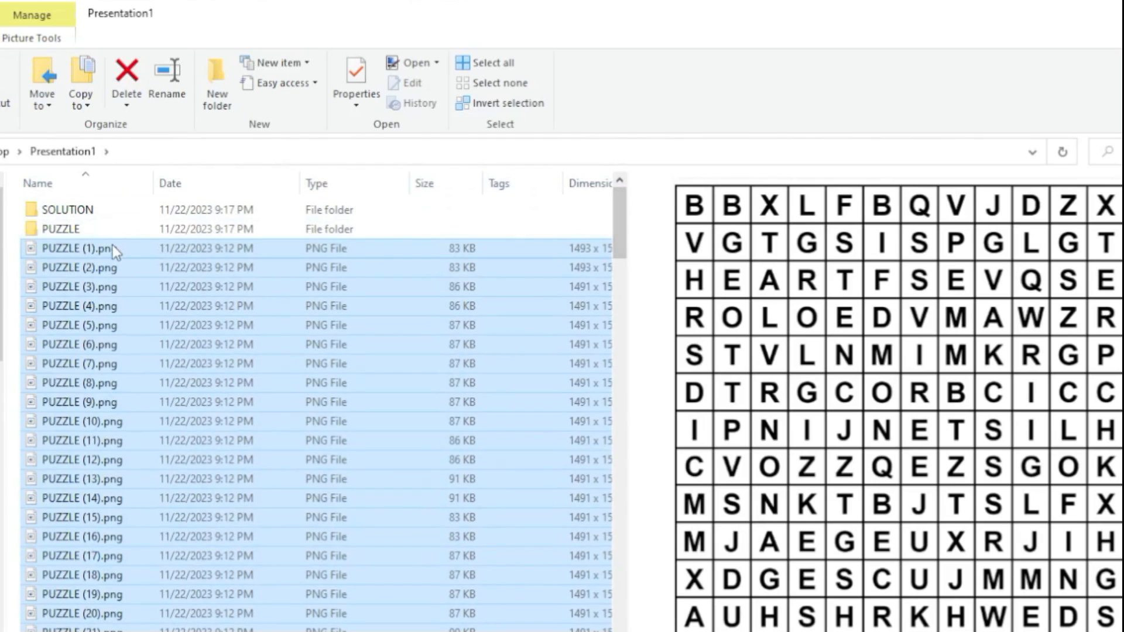
left_click_drag(111, 245, 98, 227)
- Move all the SOLUTION PNG files into the SOLUTION folder, leaving both folders out of the selection
left_click(93, 252)
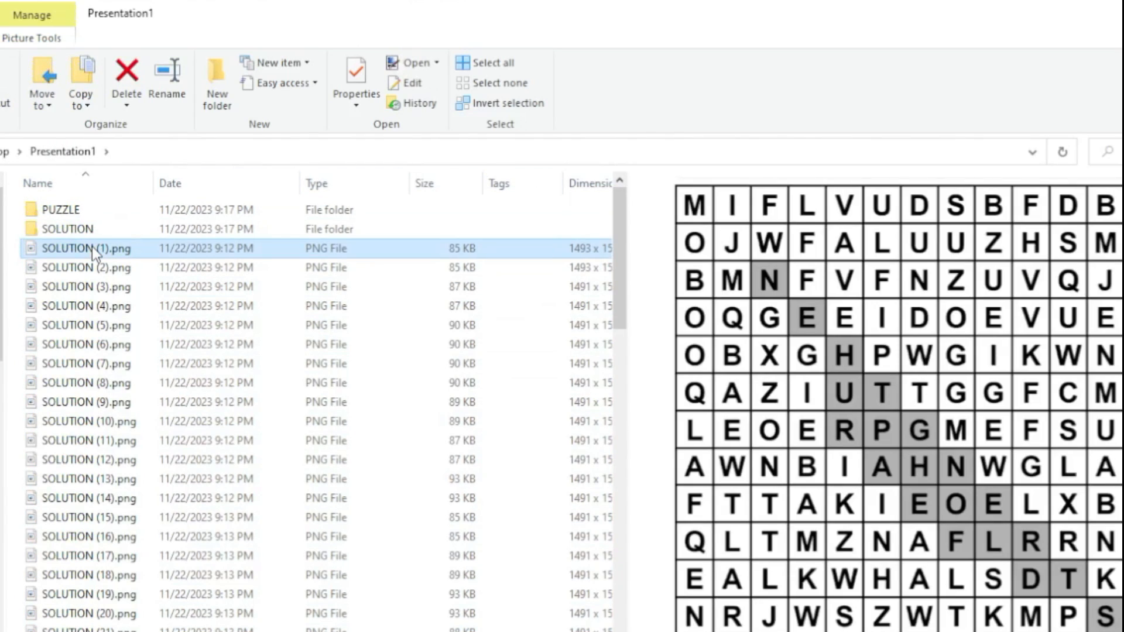
key("ctrl+a")
left_click(92, 233, "shift")
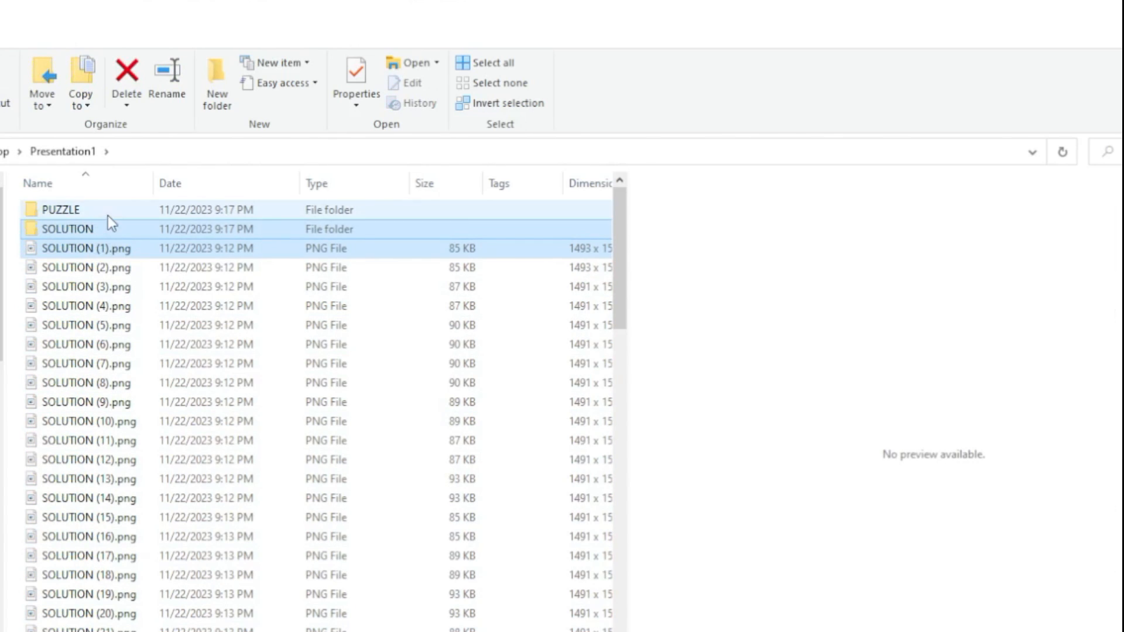
key("ctrl+a")
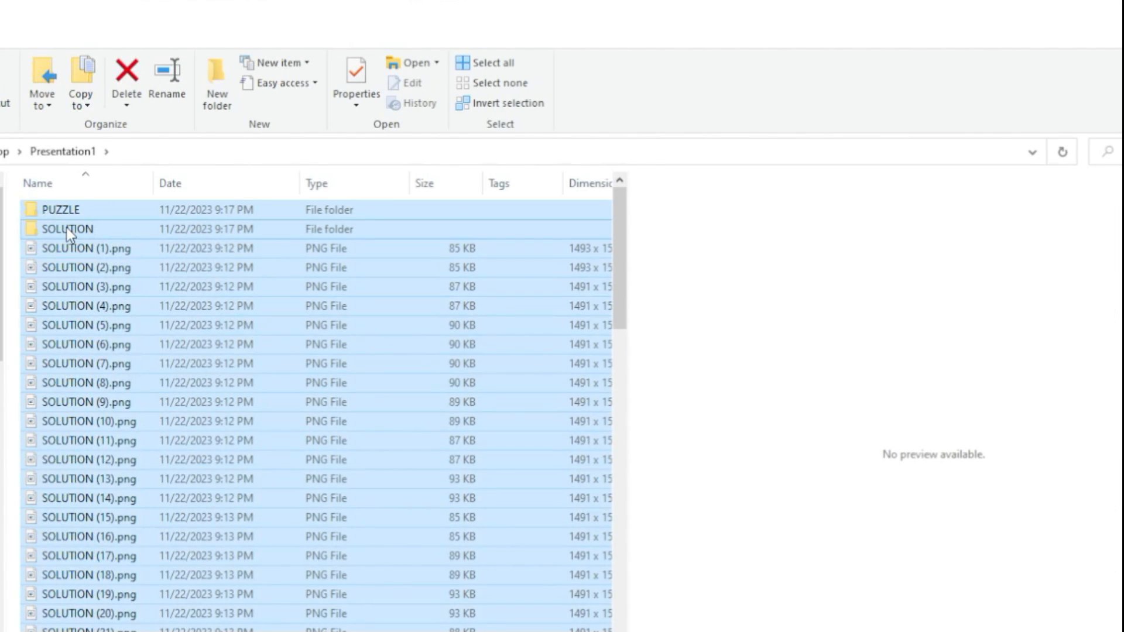
left_click(66, 230, "ctrl")
left_click(73, 212, "ctrl")
left_click_drag(93, 268, 95, 229)
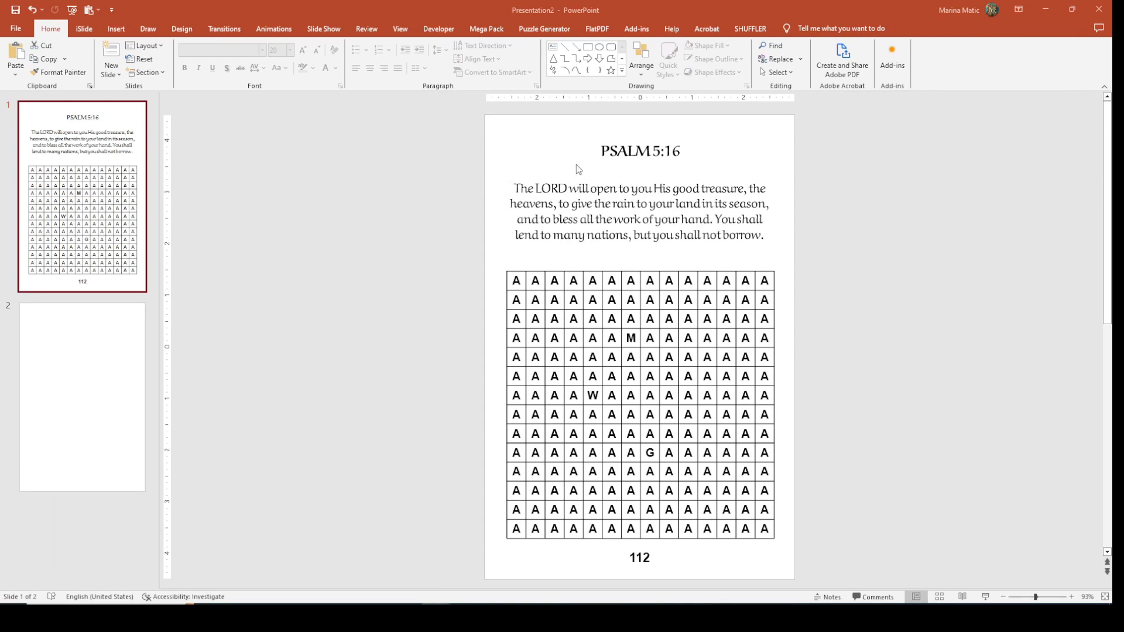
- Switch to Presentation2 in PowerPoint and start a bulk image import from the PUZZLE folder on blank slide 2
left_click(111, 382)
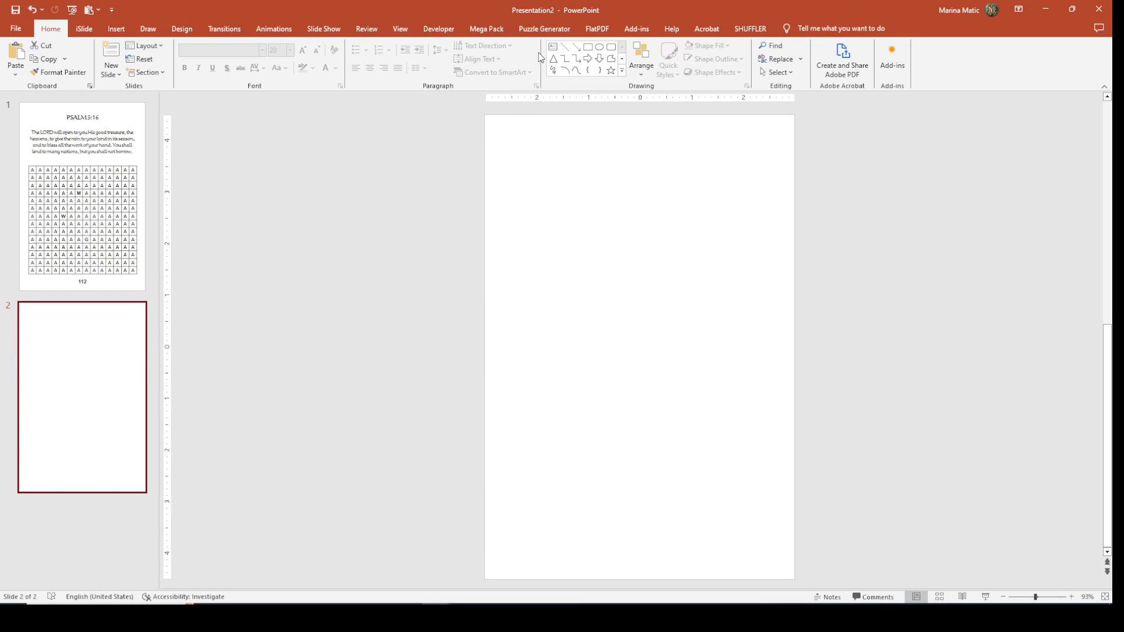
left_click(550, 32)
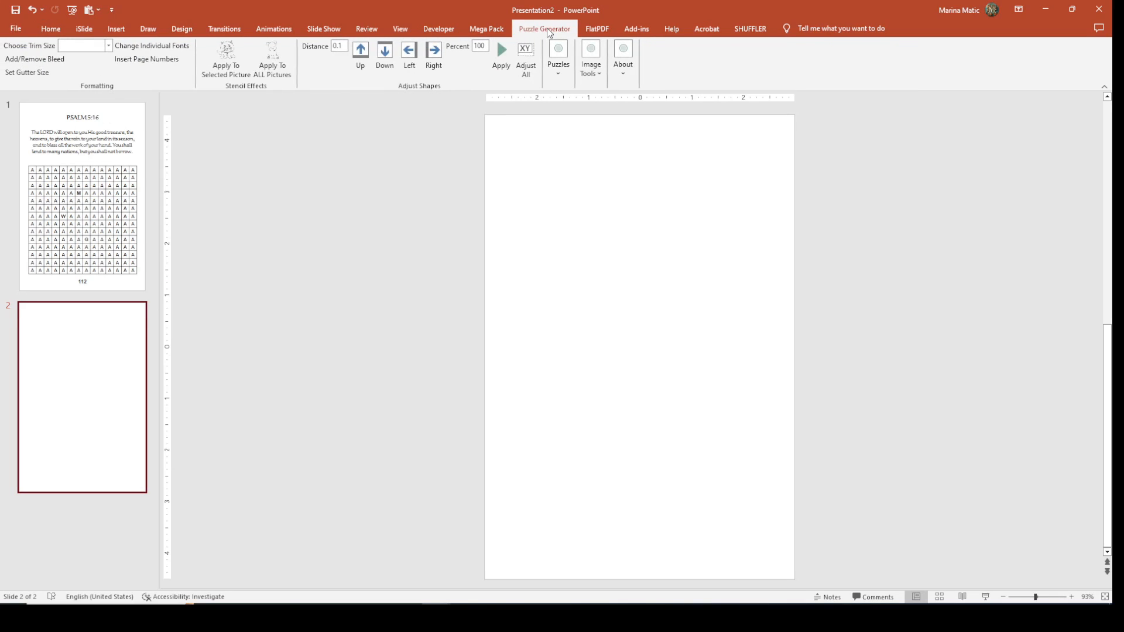
left_click(591, 71)
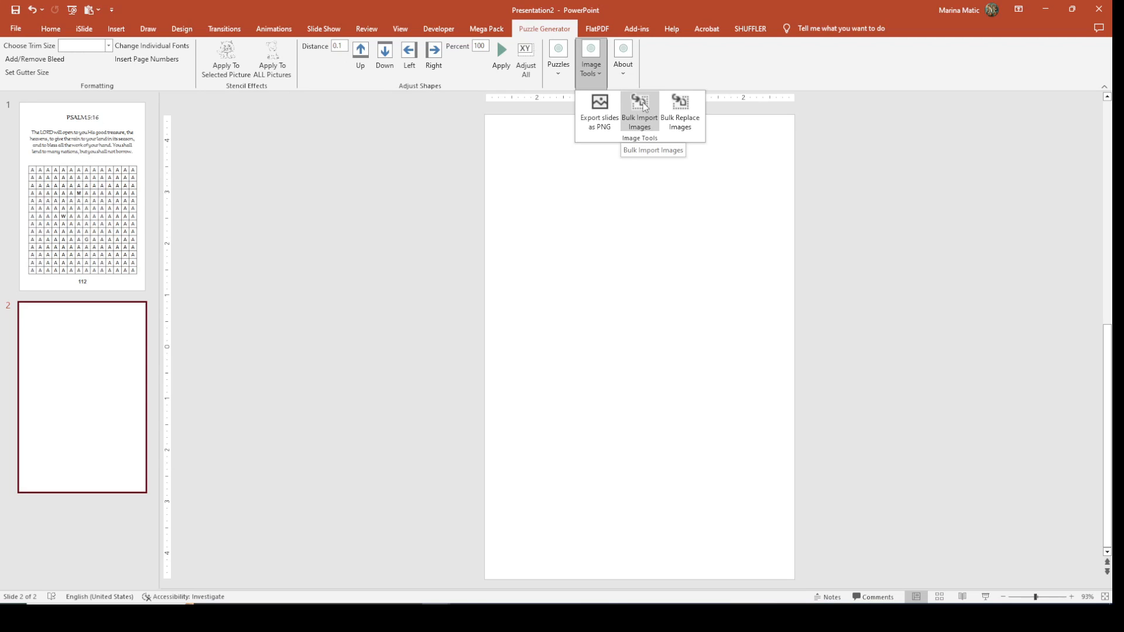
left_click(642, 117)
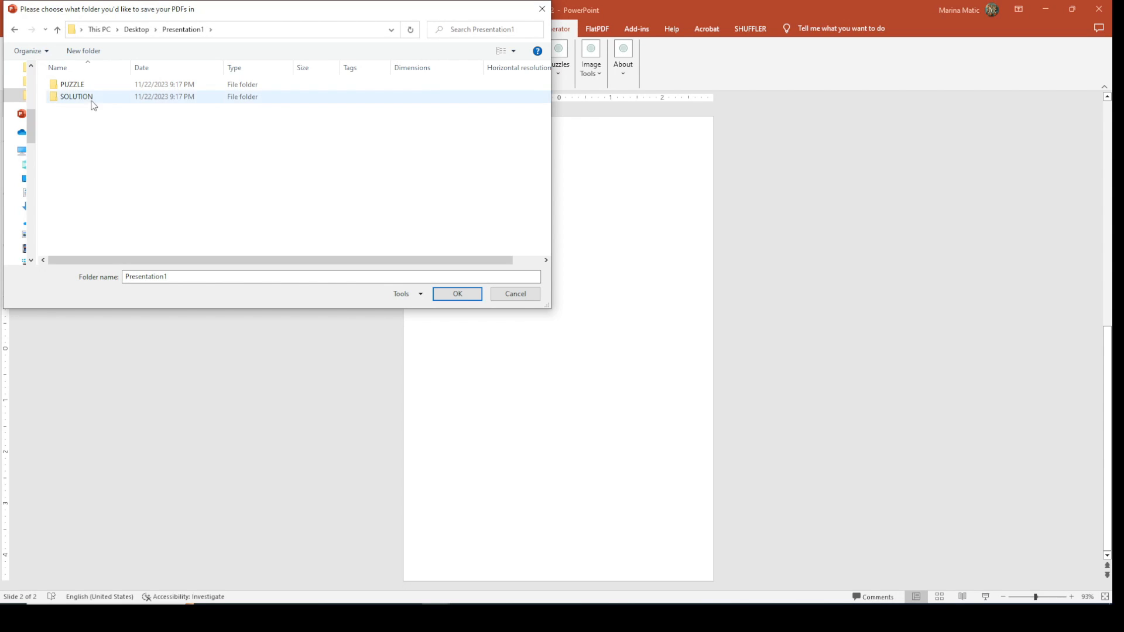
left_click(80, 83)
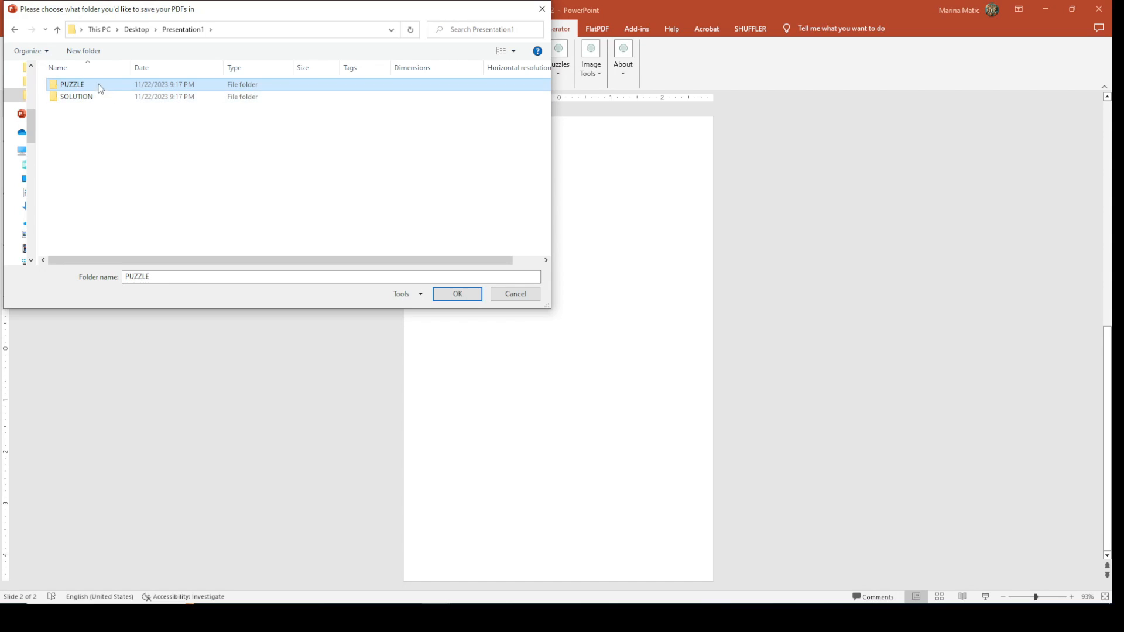
left_click(460, 295)
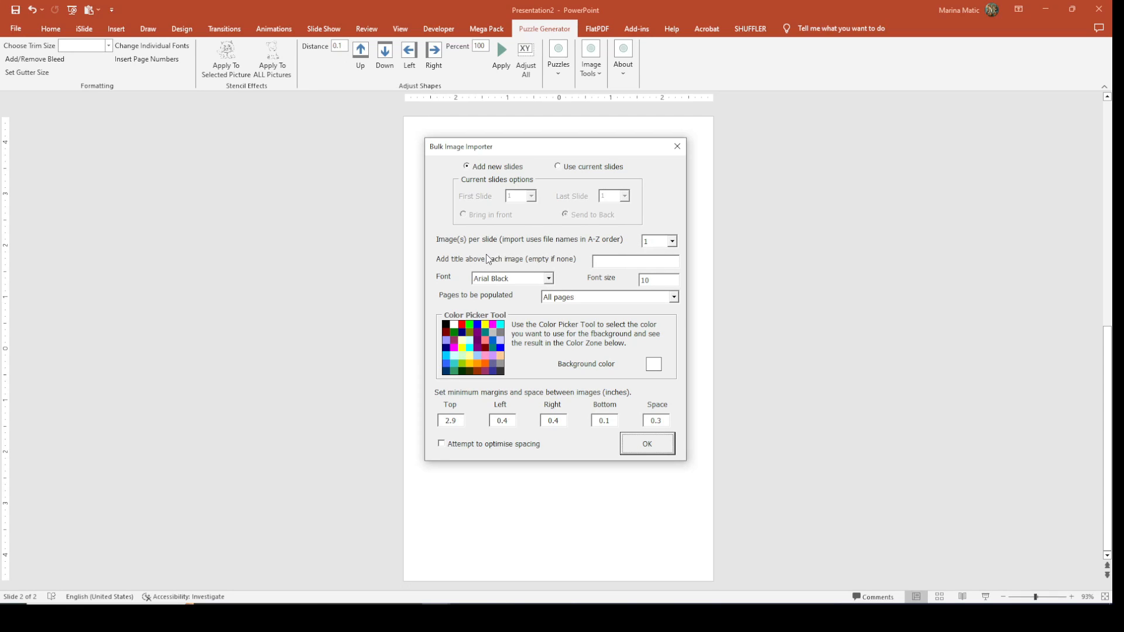
- Import the puzzle images untitled onto new slides, one per slide, with margins of 2.9 top, 0.4 left and right, and 0.1 inch bottom
left_click(605, 263)
left_click(462, 422)
left_click(594, 424)
left_click(648, 443)
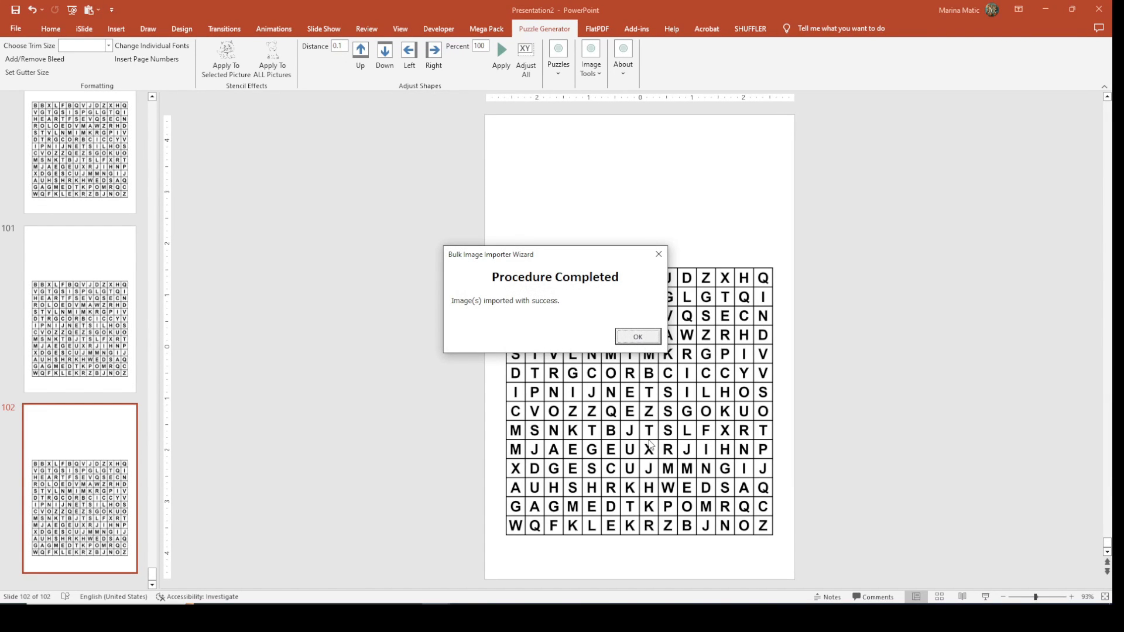
left_click(637, 338)
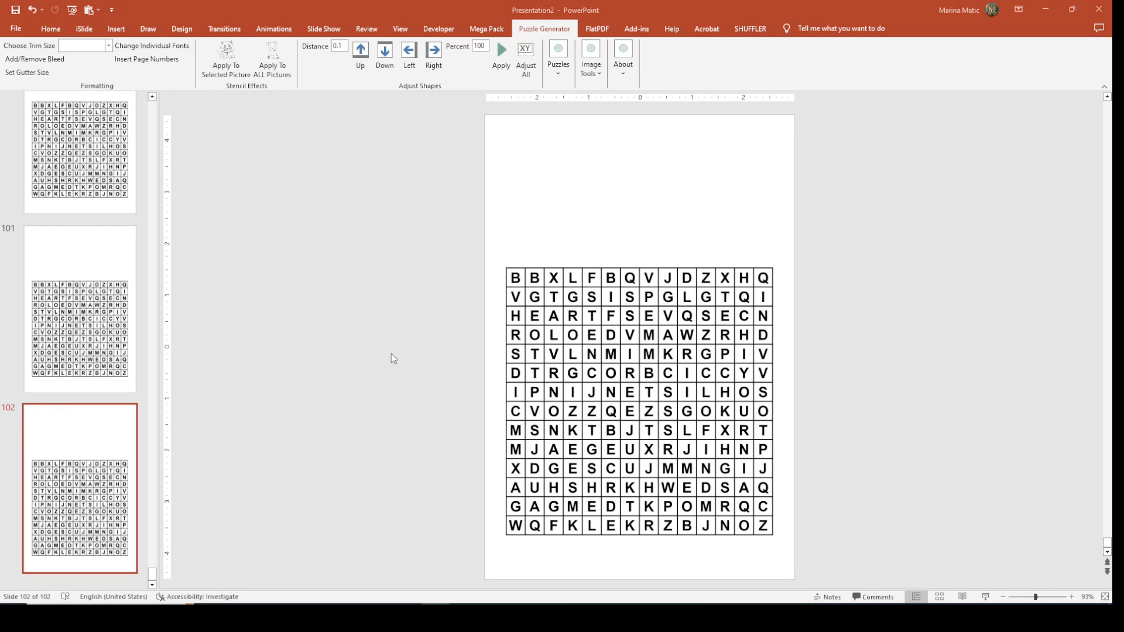
- Add a blank slide after the last imported puzzle slide, slide 102
left_click(19, 29)
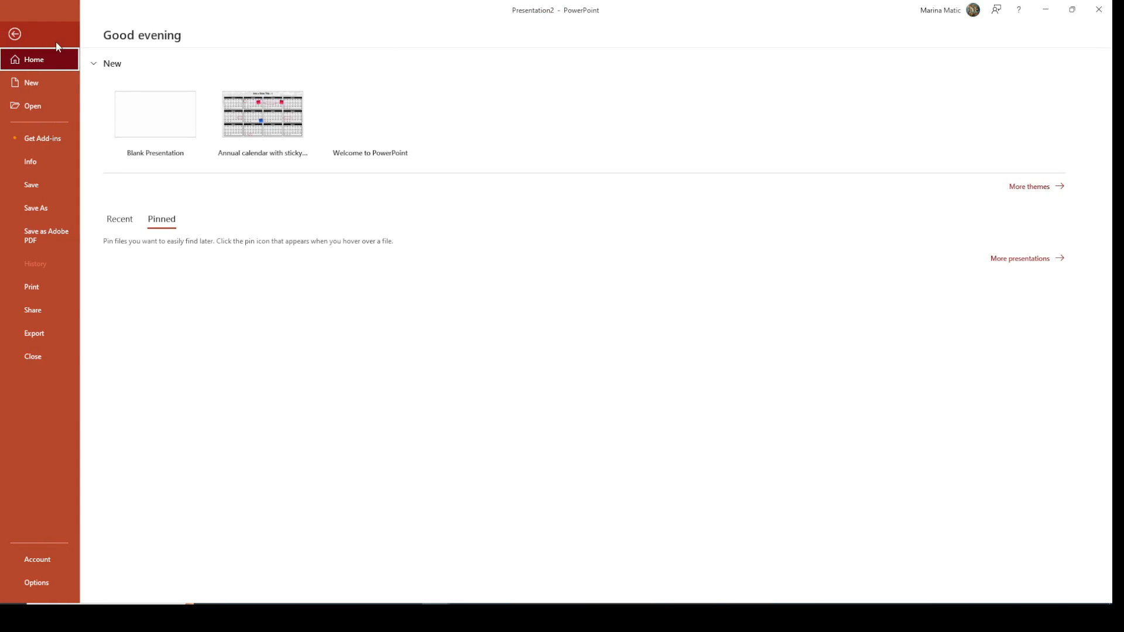
left_click(36, 39)
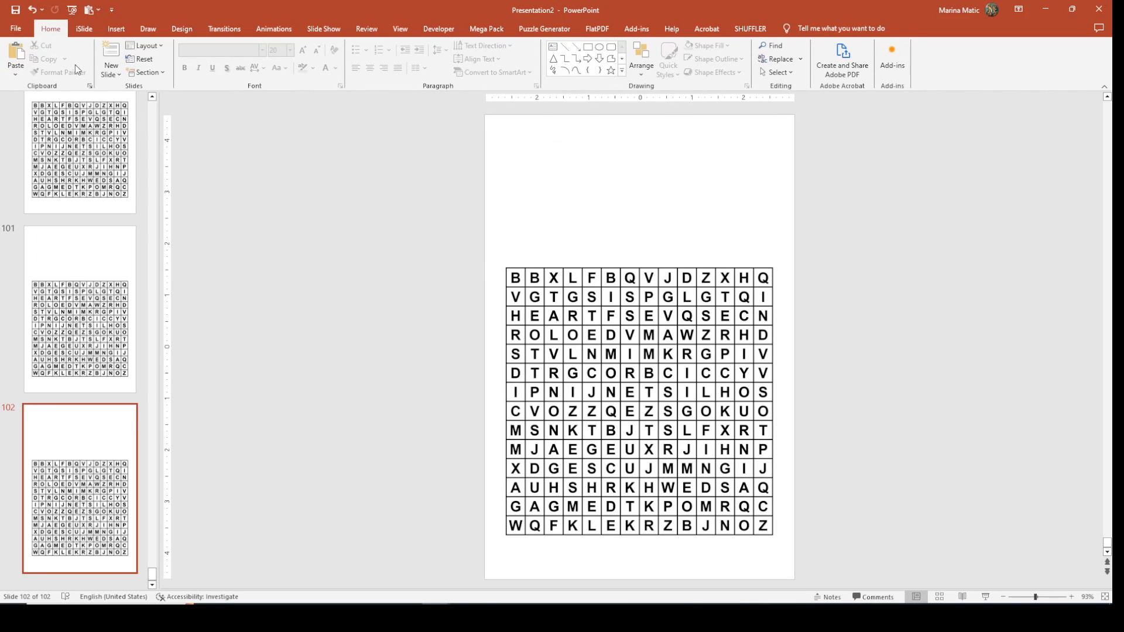
left_click(111, 51)
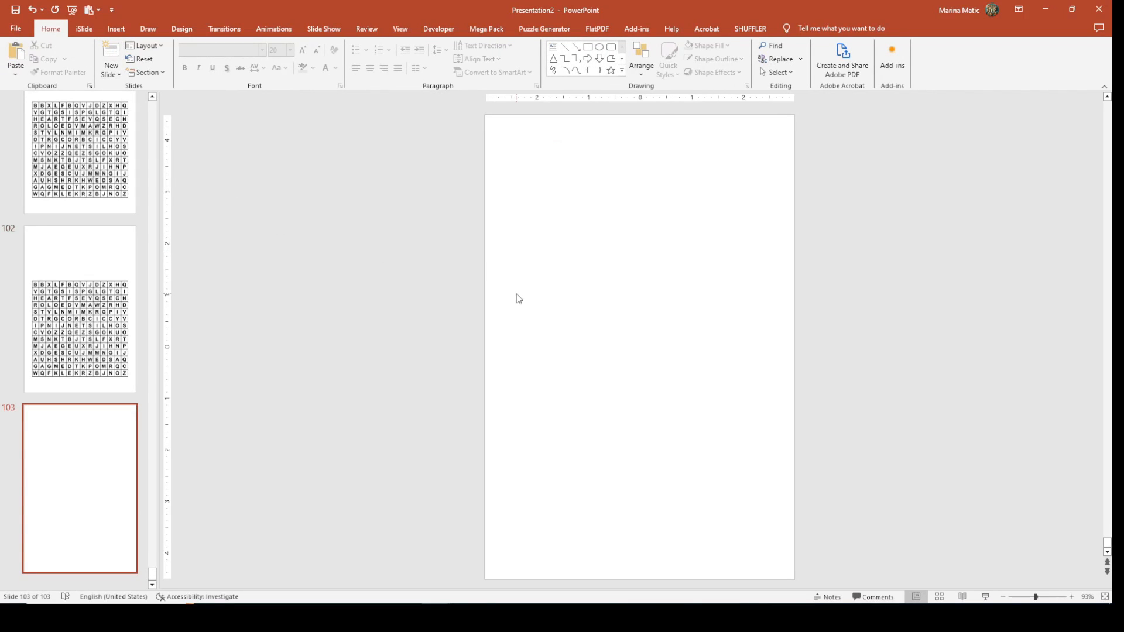
- Start a bulk image import from the SOLUTION folder with blank slide 103 as the current slide
left_click(554, 34)
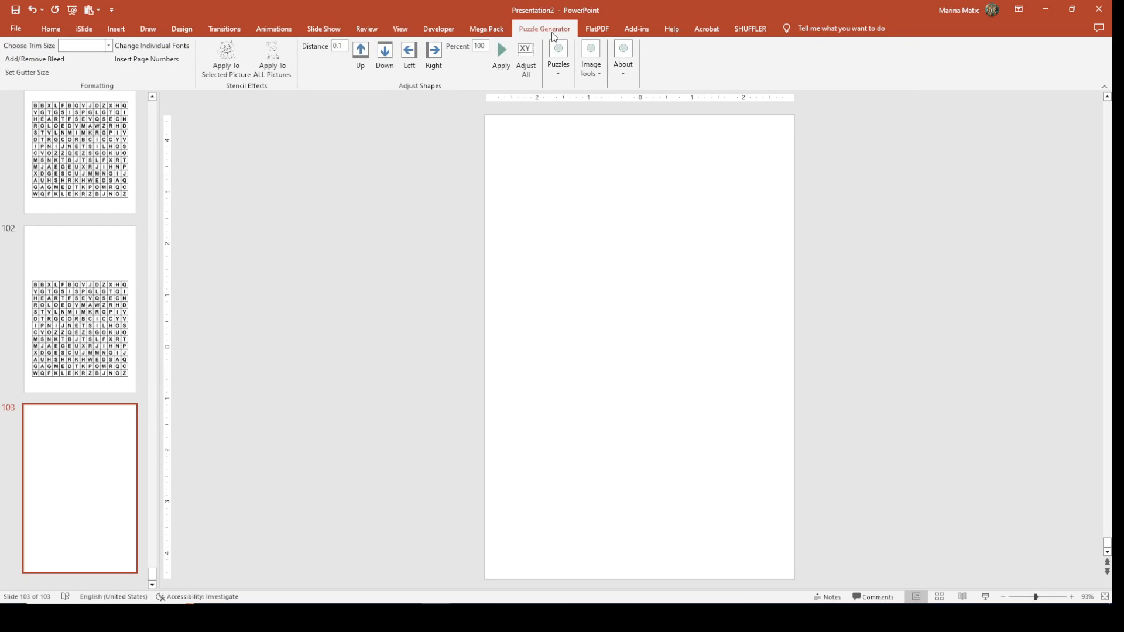
left_click(596, 73)
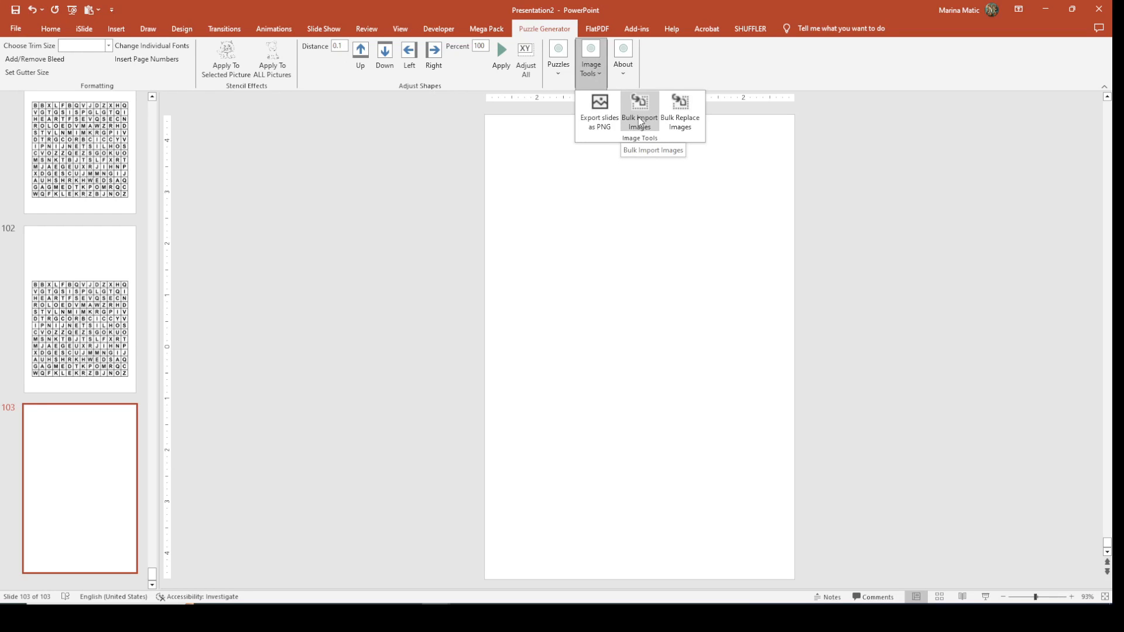
left_click(640, 121)
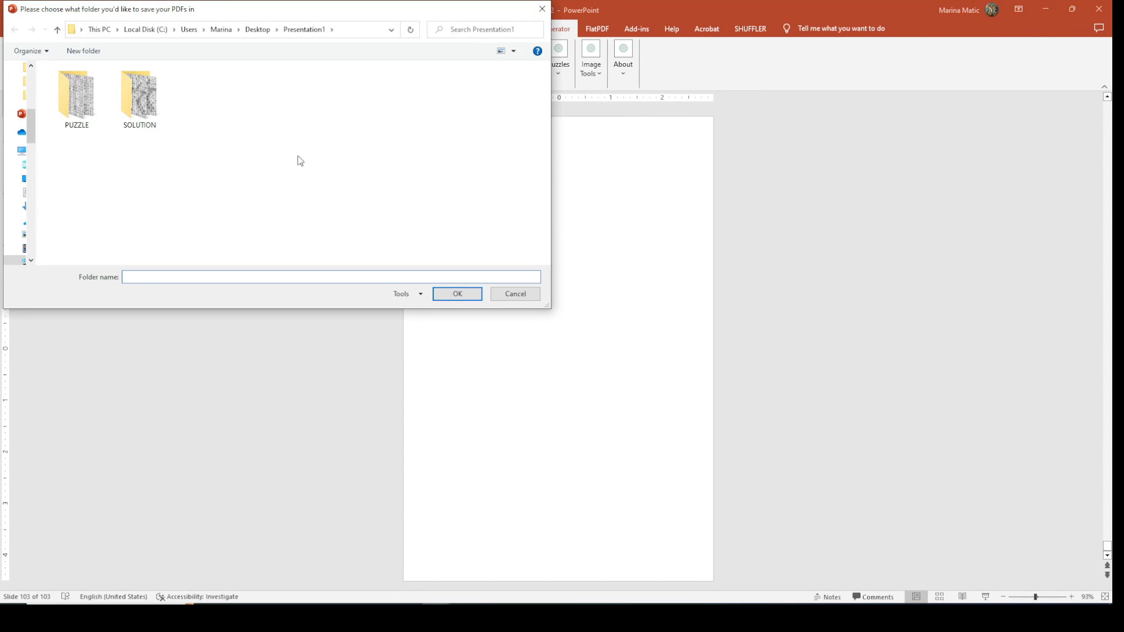
left_click(145, 104)
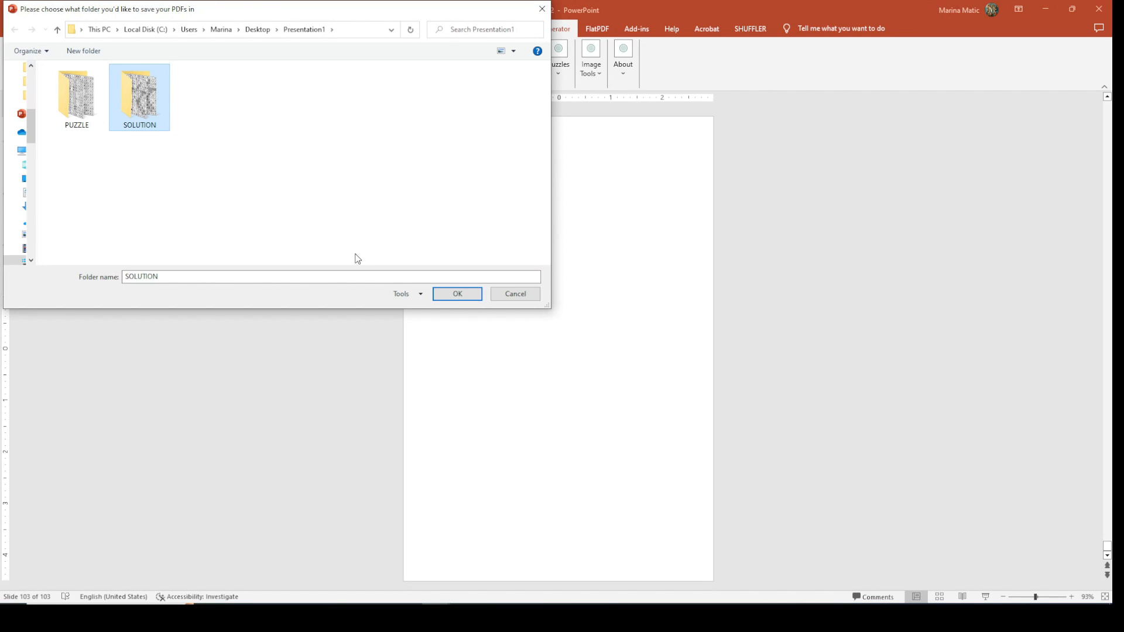
left_click(456, 295)
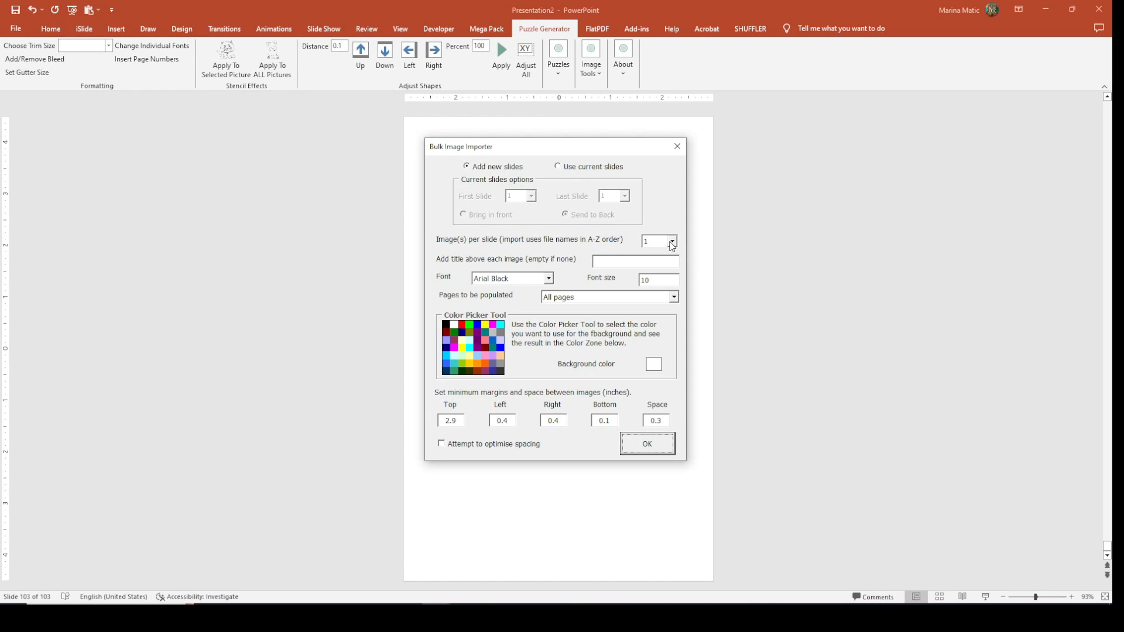
- Set the import to 6 images per slide, with the title SOLUTION above each image in Arial
left_click(672, 242)
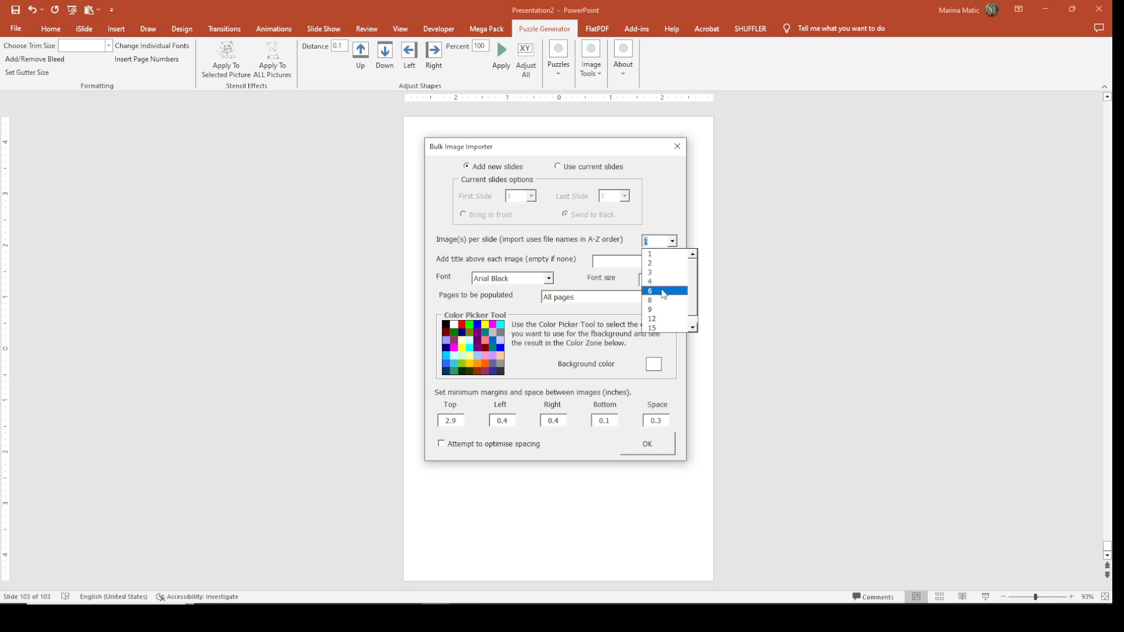
left_click(664, 292)
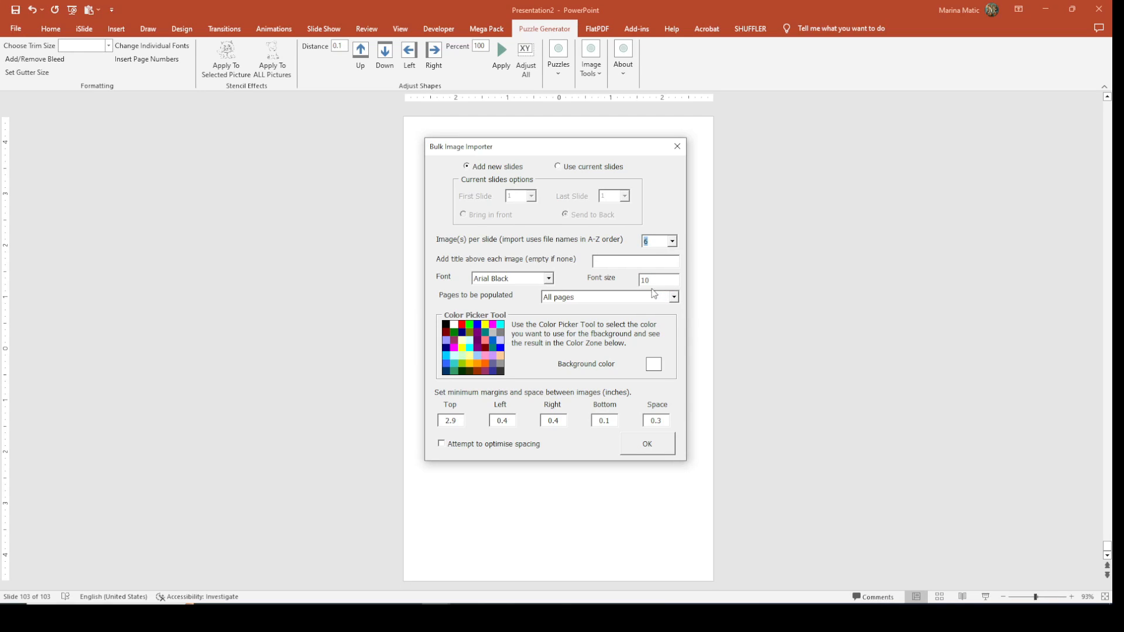
left_click(625, 265)
type("SOLUTION")
left_click(548, 280)
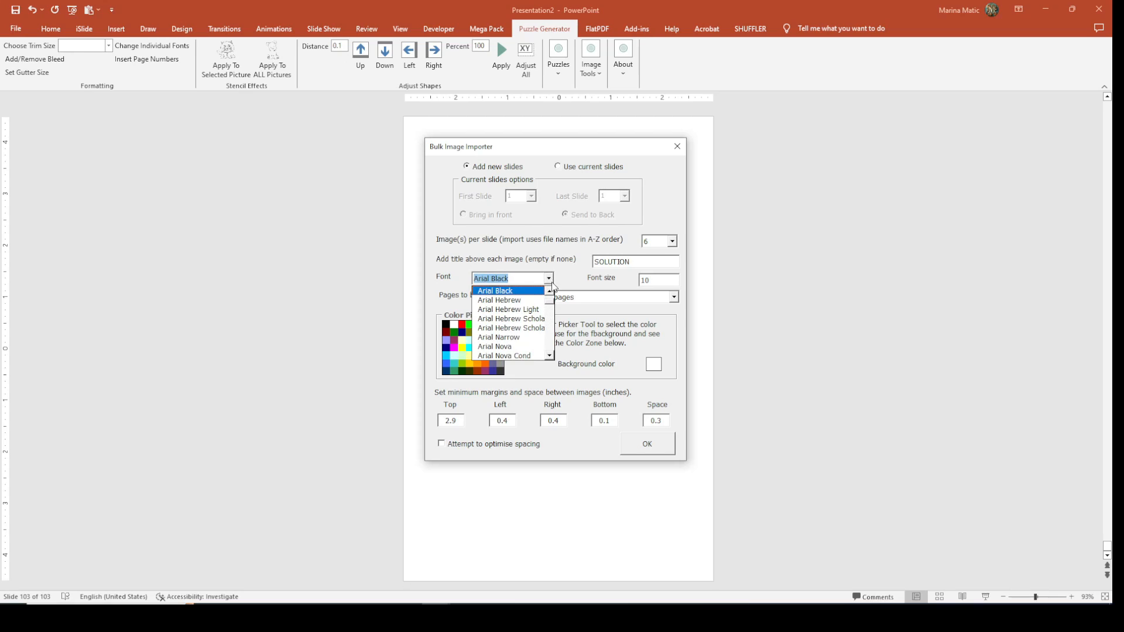
left_click(525, 291)
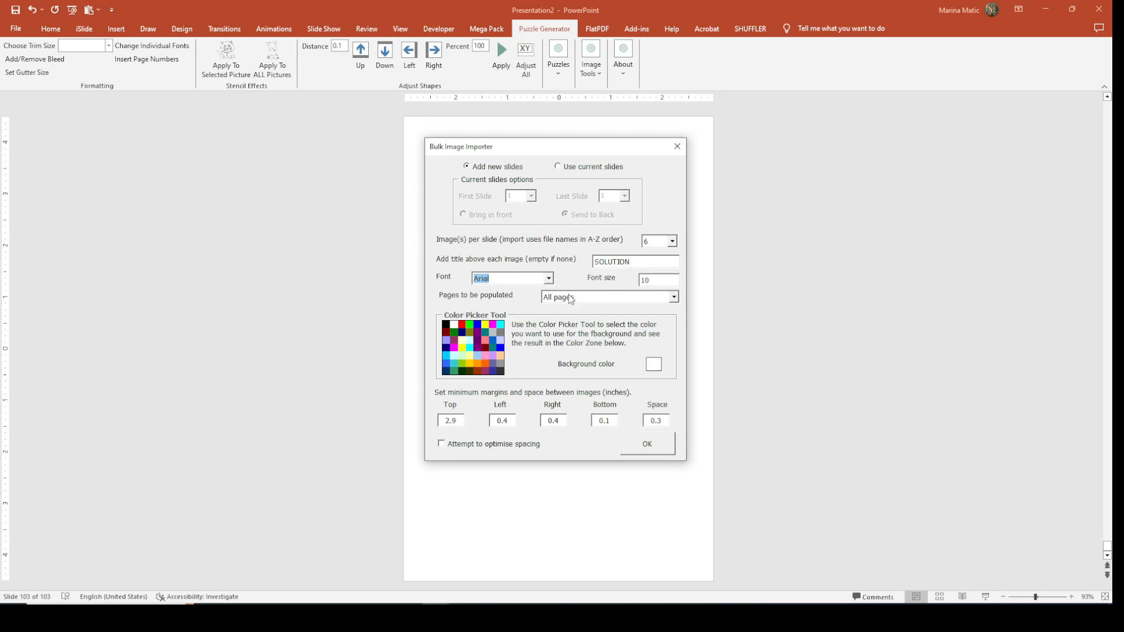
- Set the top and bottom margins to 0.4 inch and import the solution images onto new slides
left_click_drag(464, 422, 431, 419)
type("0.4")
left_click(612, 421)
key("BackSpace")
type("4")
key("BackSpace")
left_click(647, 444)
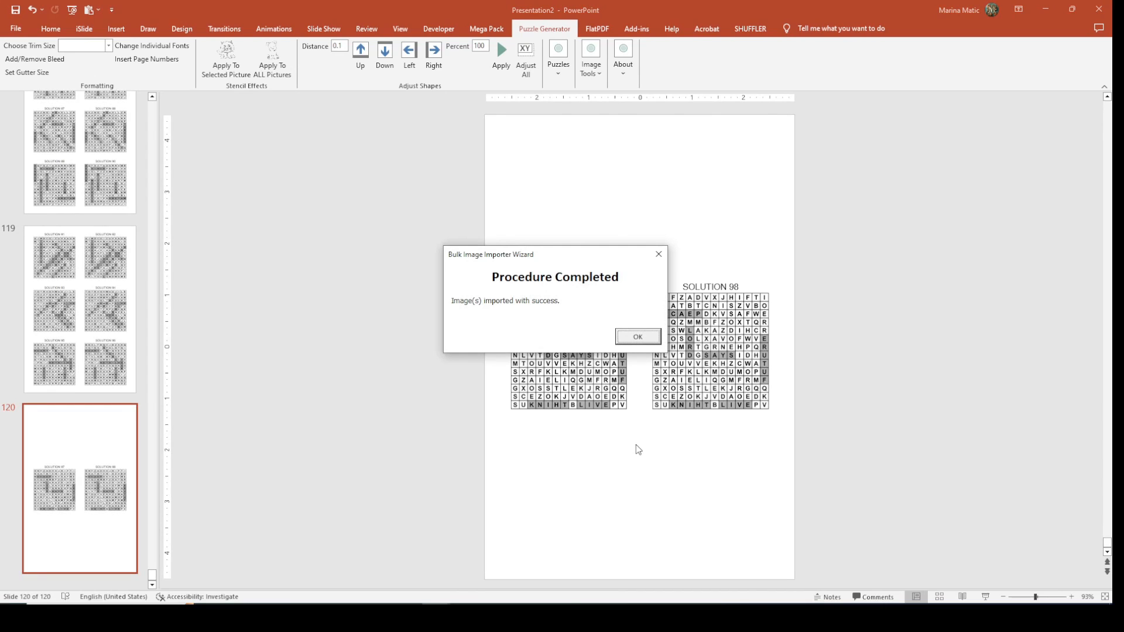
left_click(643, 339)
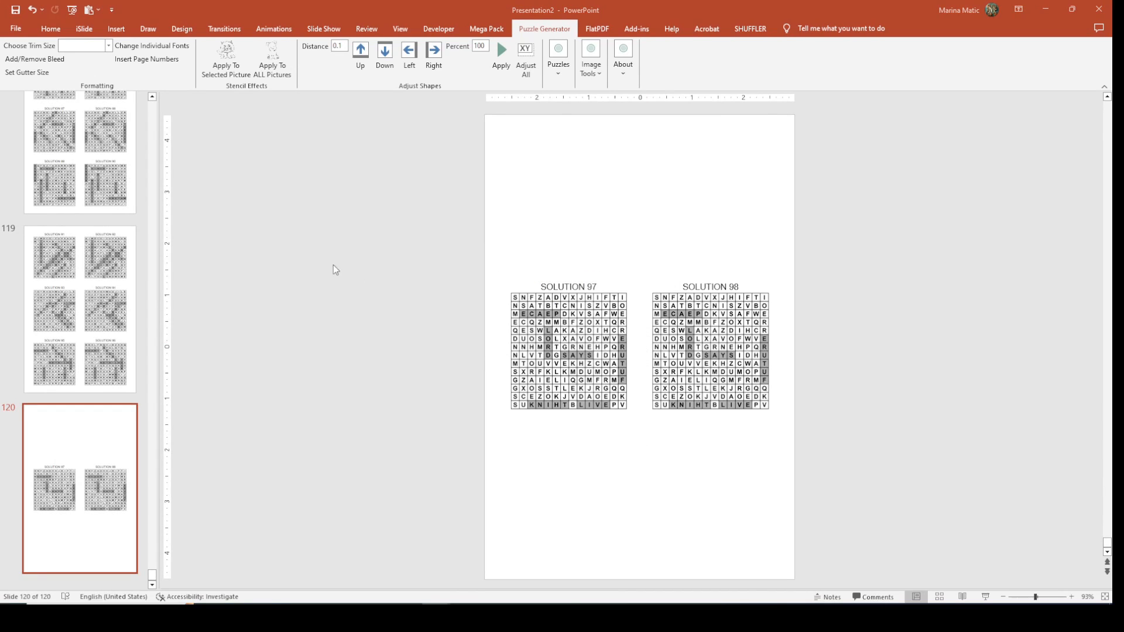
- Delete the blank slide 103 between the last puzzle slide and the first solutions slide
left_click(124, 292)
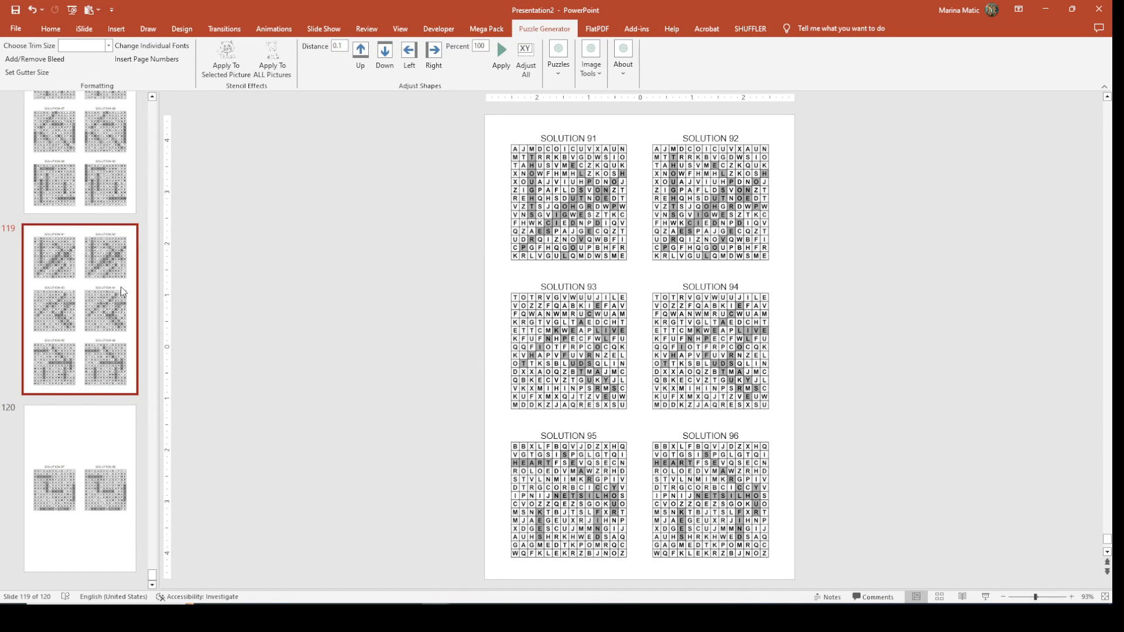
left_click(113, 197)
scroll(113, 197, "up", 3)
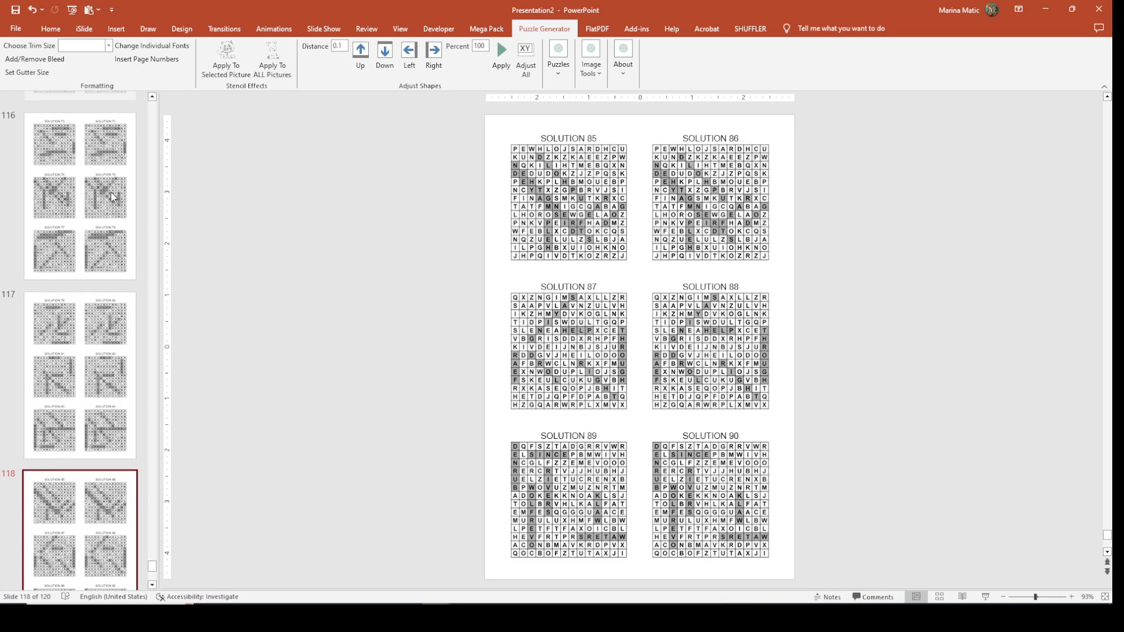
scroll(113, 197, "up", 10)
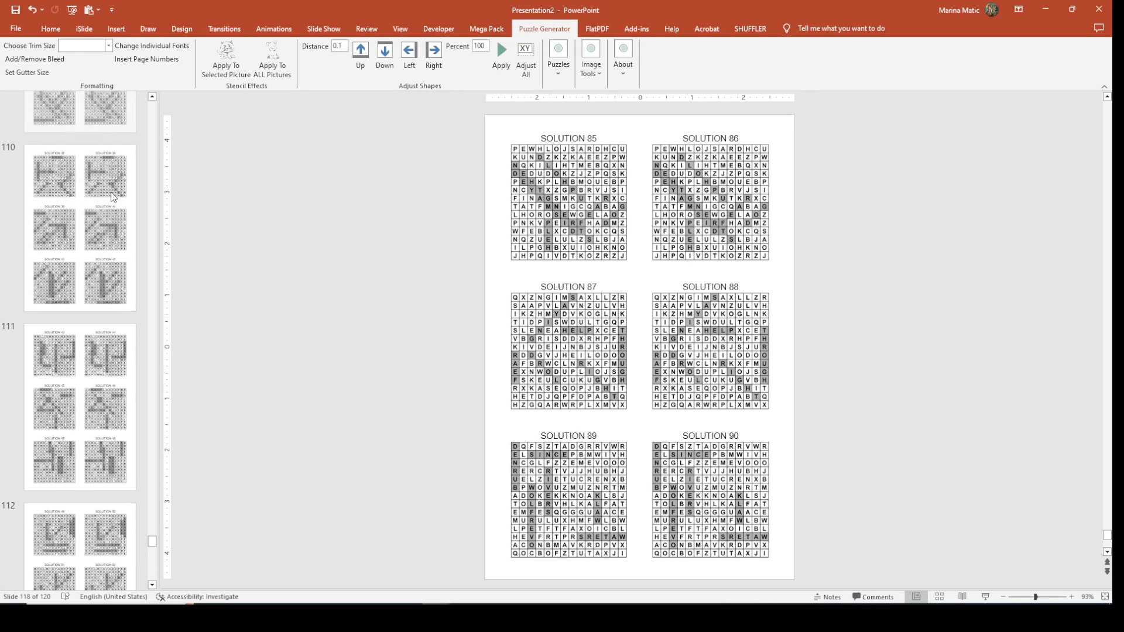
scroll(113, 197, "up", 13)
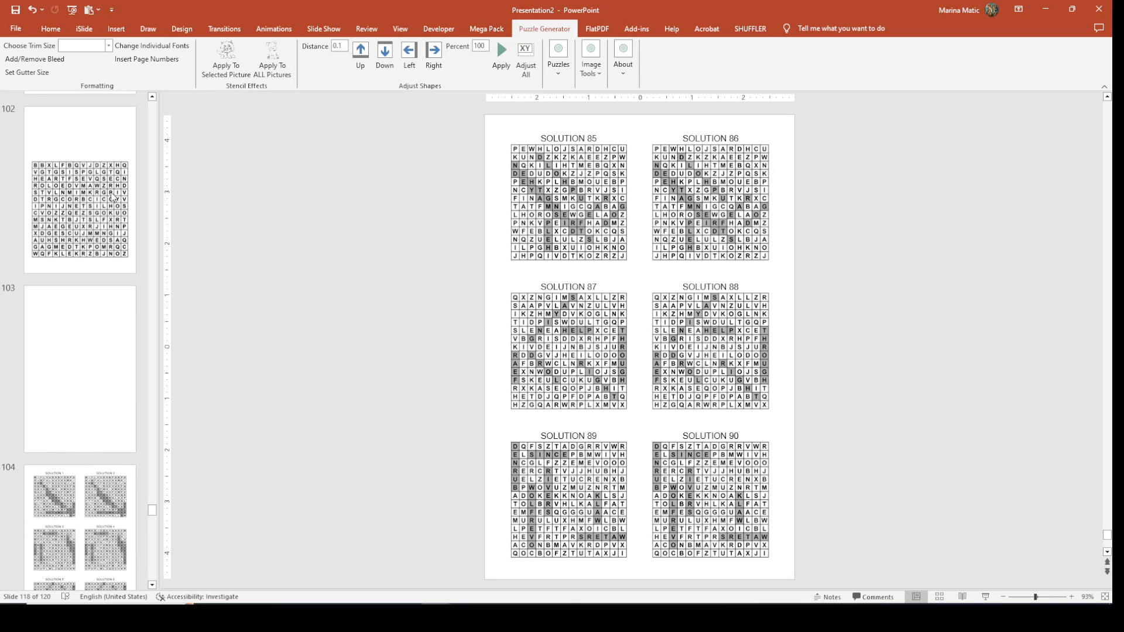
left_click(110, 233)
left_click(109, 355)
key("Delete")
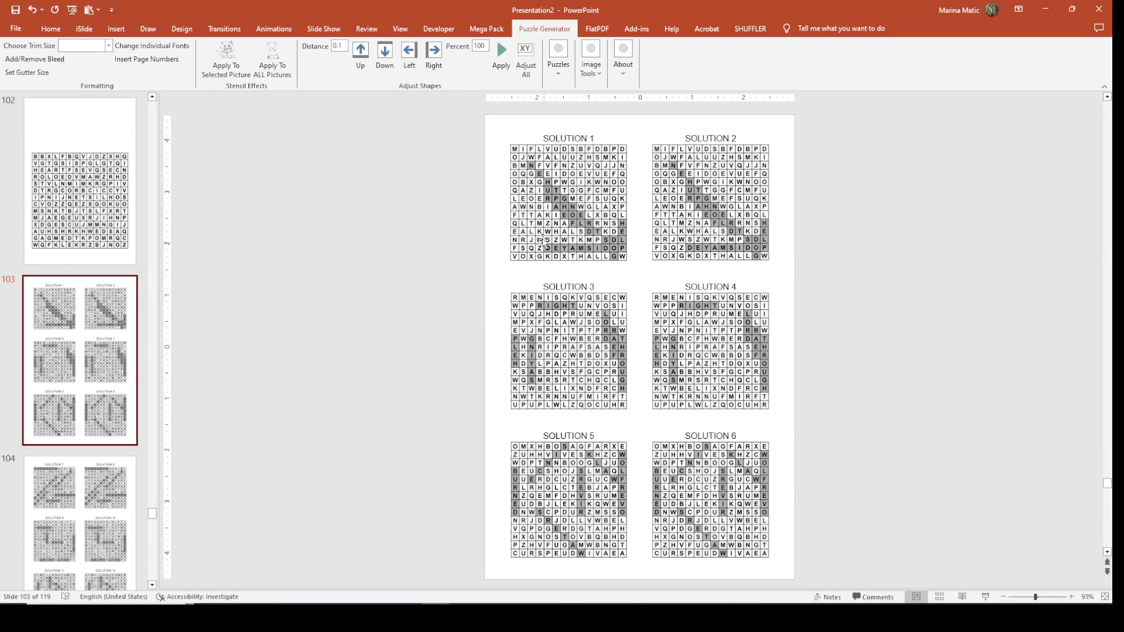
- Review the solution slides, the first puzzle slide and the sample verse layout on slide 1
scroll(534, 221, "down", 3)
scroll(535, 221, "down", 4)
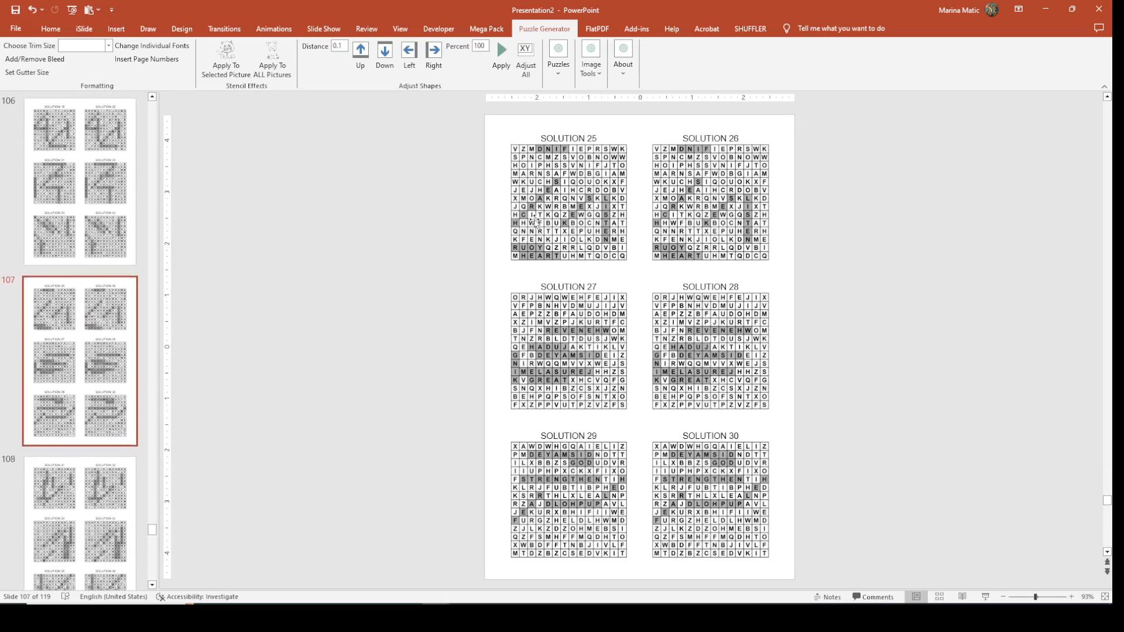
scroll(534, 222, "up", 5)
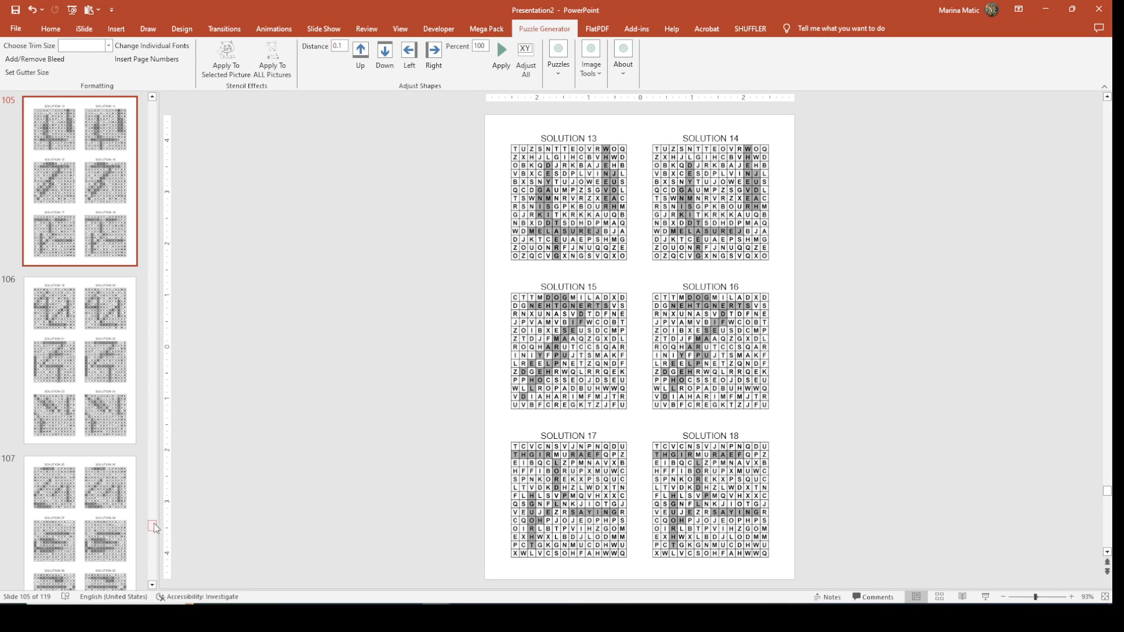
left_click_drag(153, 527, 155, 108)
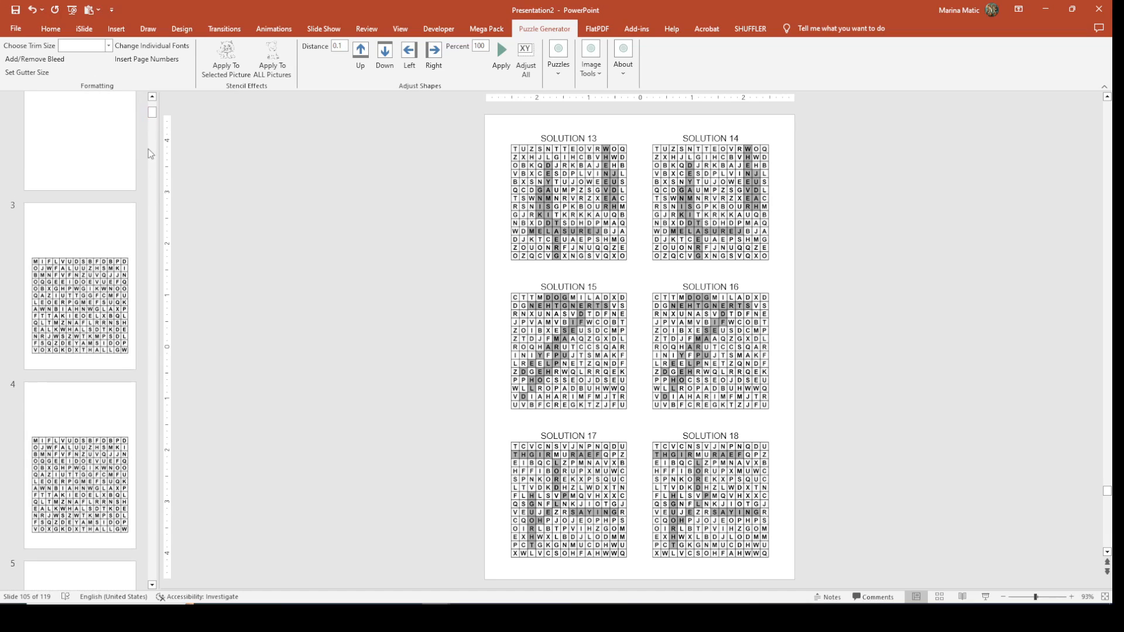
left_click(96, 237)
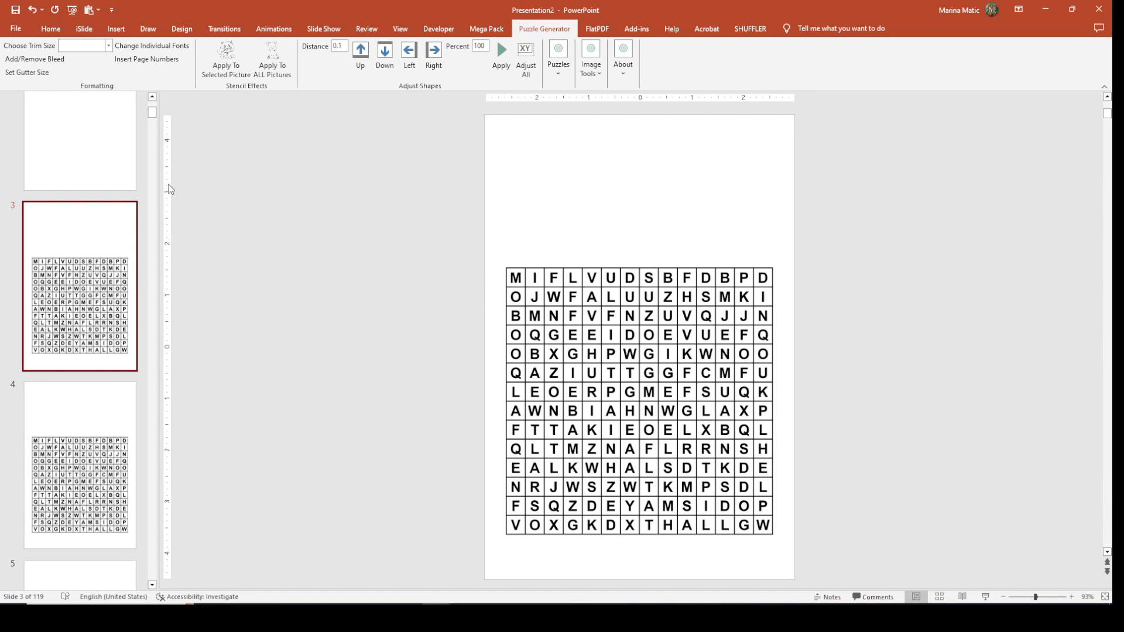
scroll(117, 190, "up", 2)
left_click(127, 157)
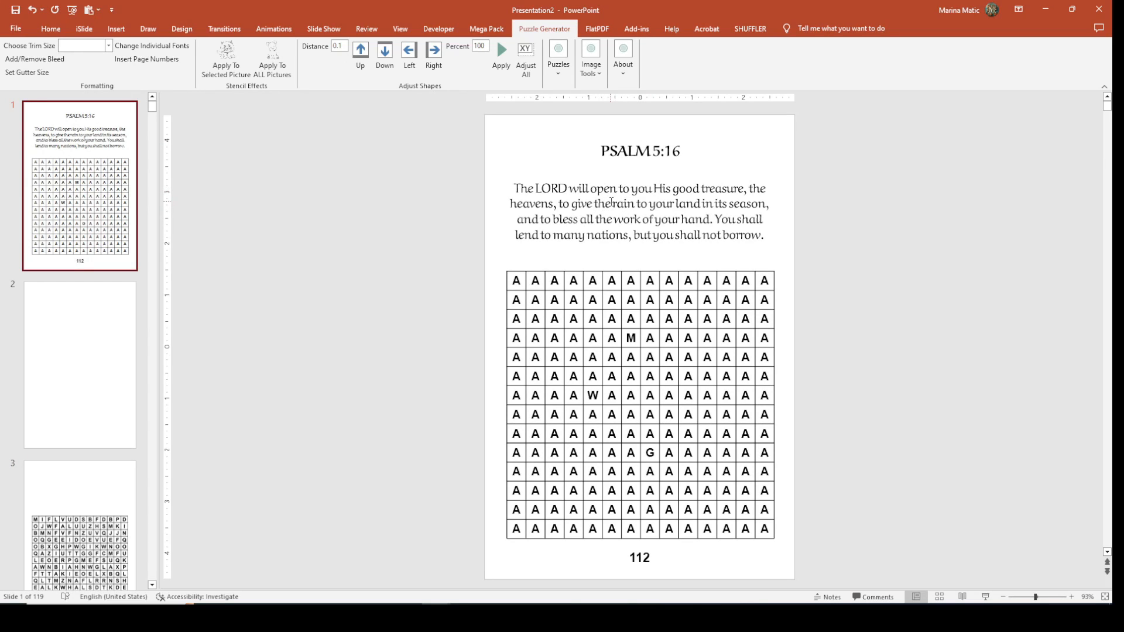
left_click(487, 29)
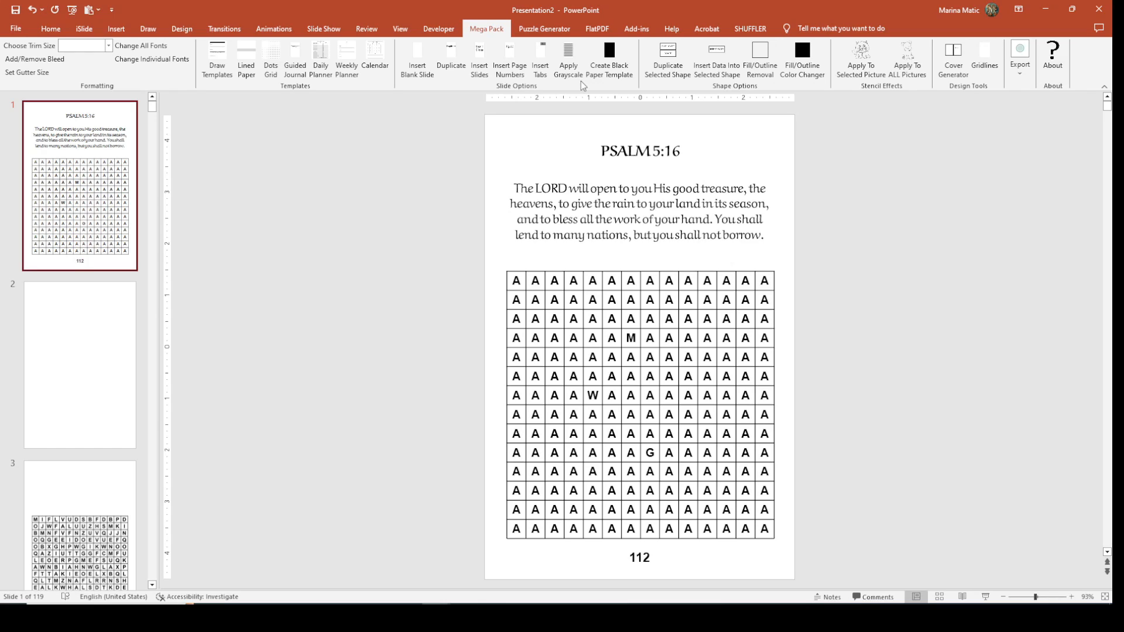
- Draw an empty text box for the title near the top of slide 3, about as wide as the puzzle grid
scroll(504, 200, "down", 2)
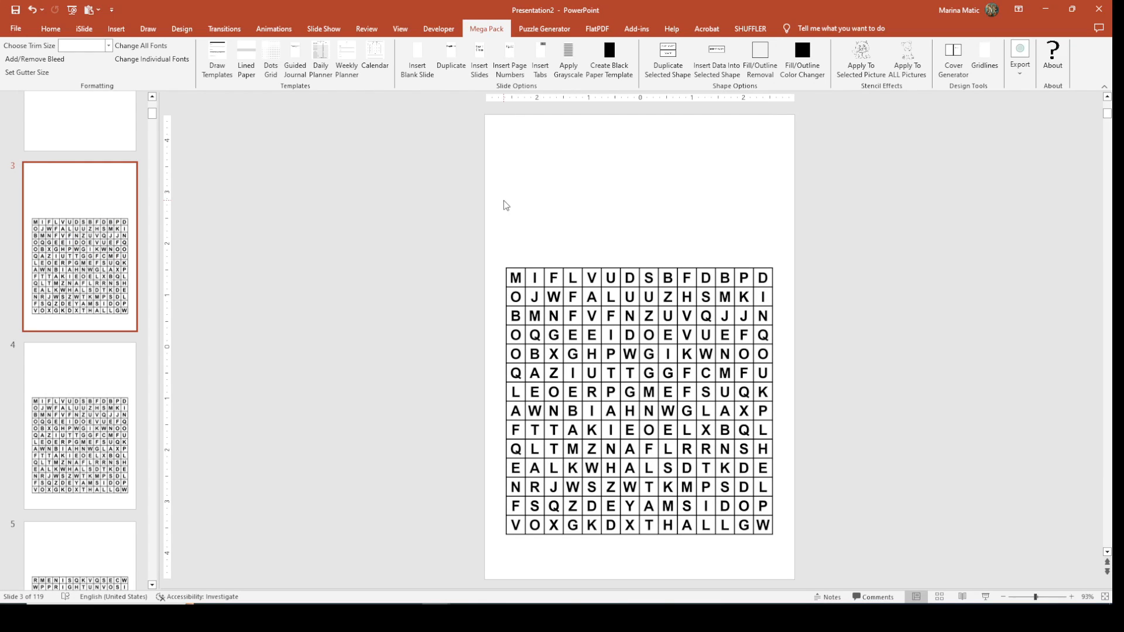
left_click(117, 202)
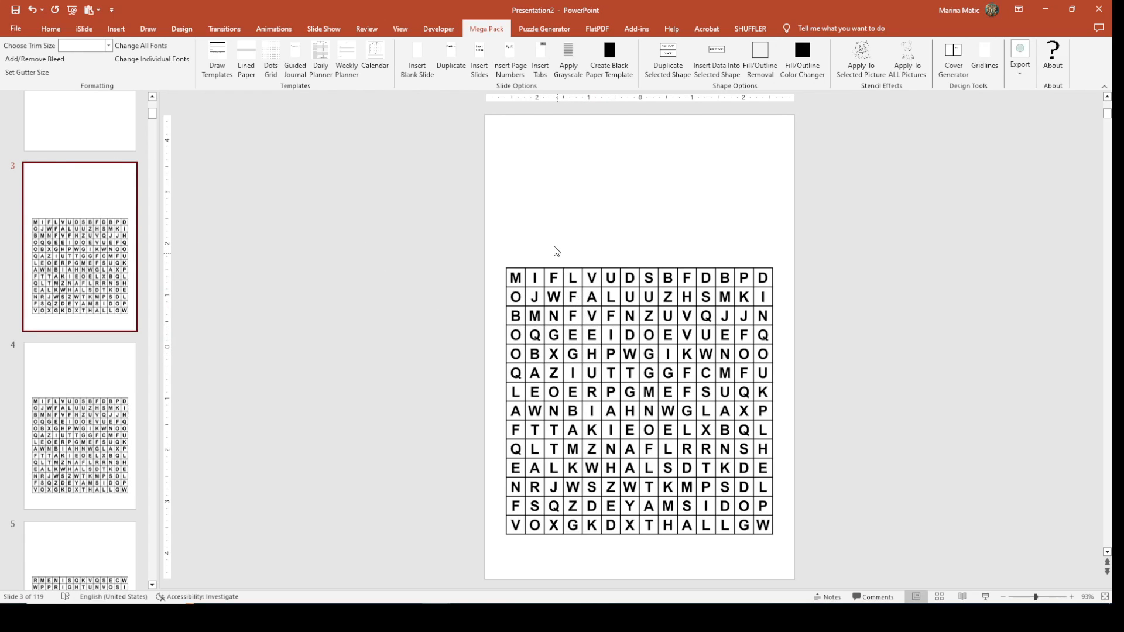
left_click(125, 35)
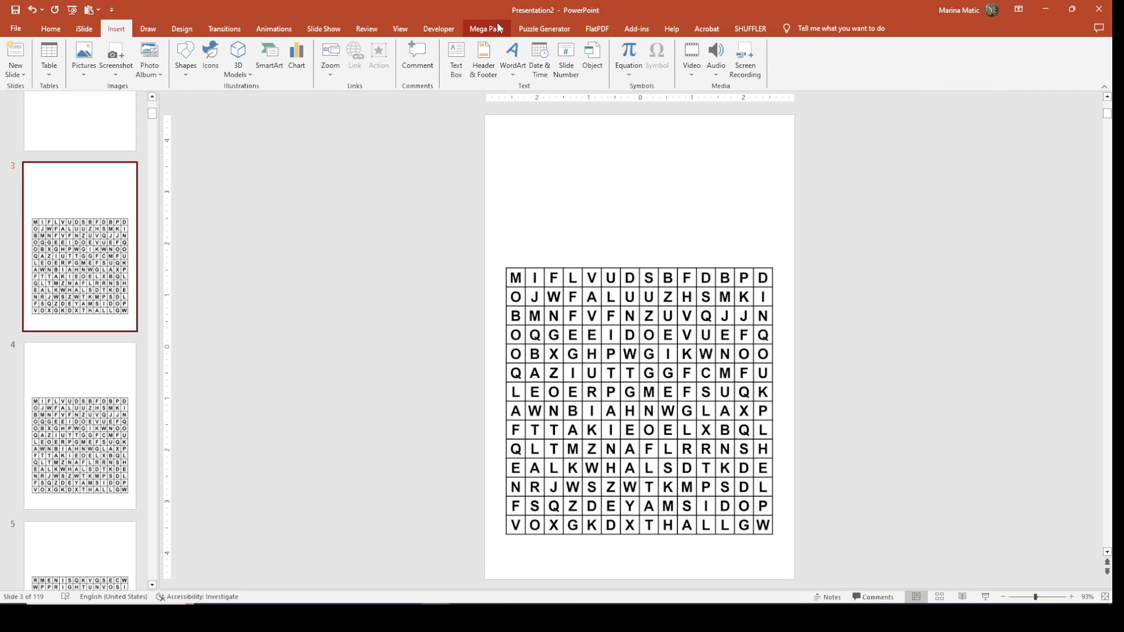
left_click(456, 58)
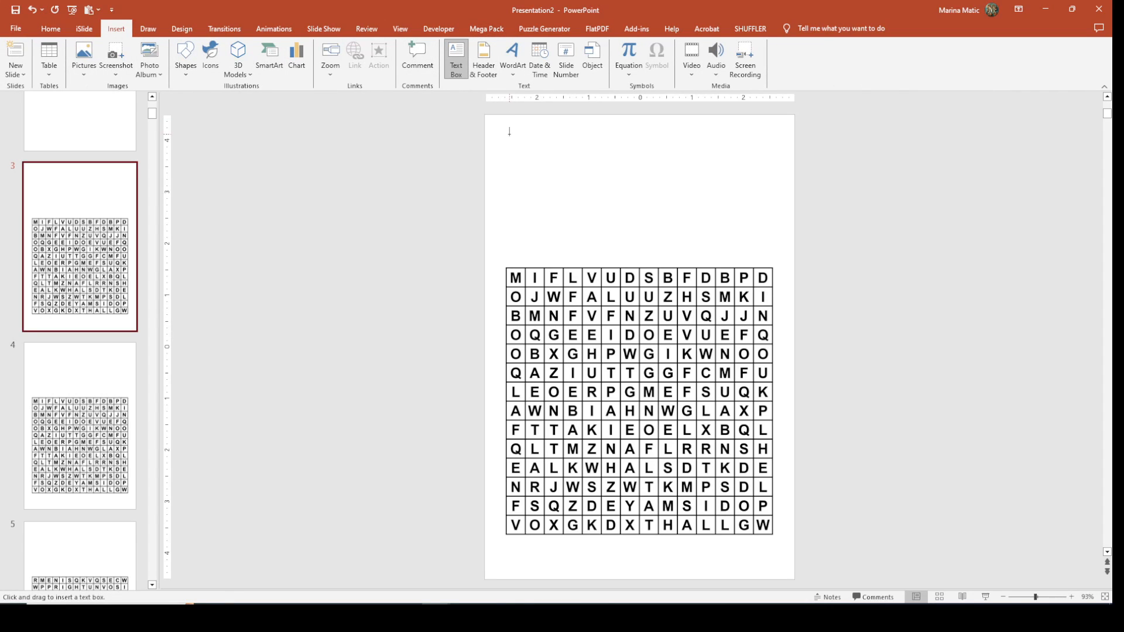
left_click_drag(508, 134, 777, 167)
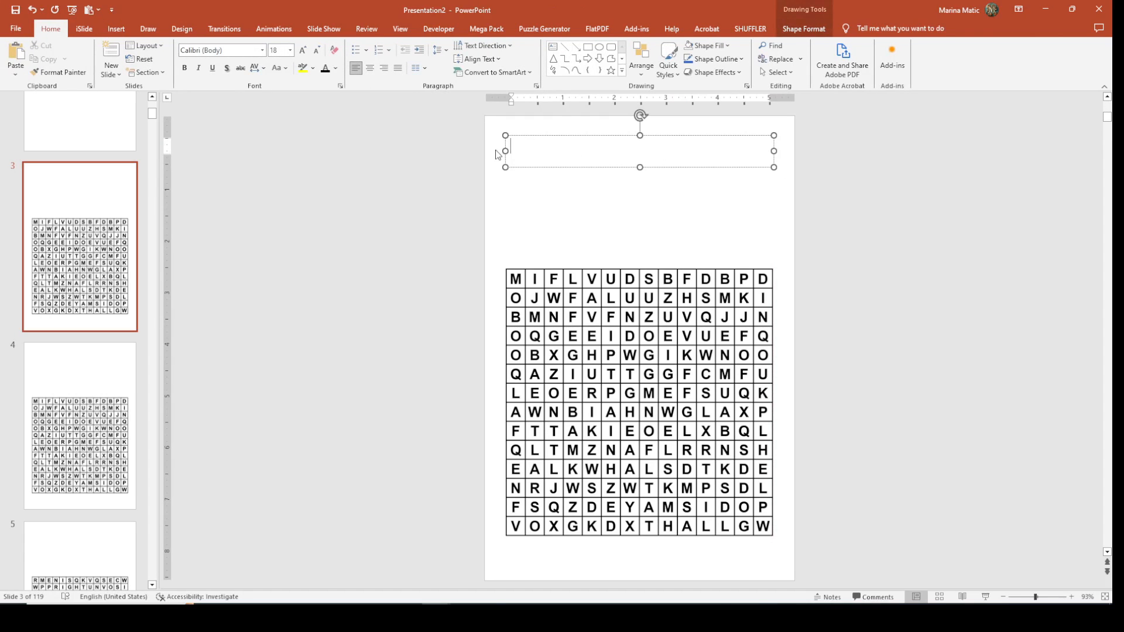
left_click_drag(506, 150, 509, 151)
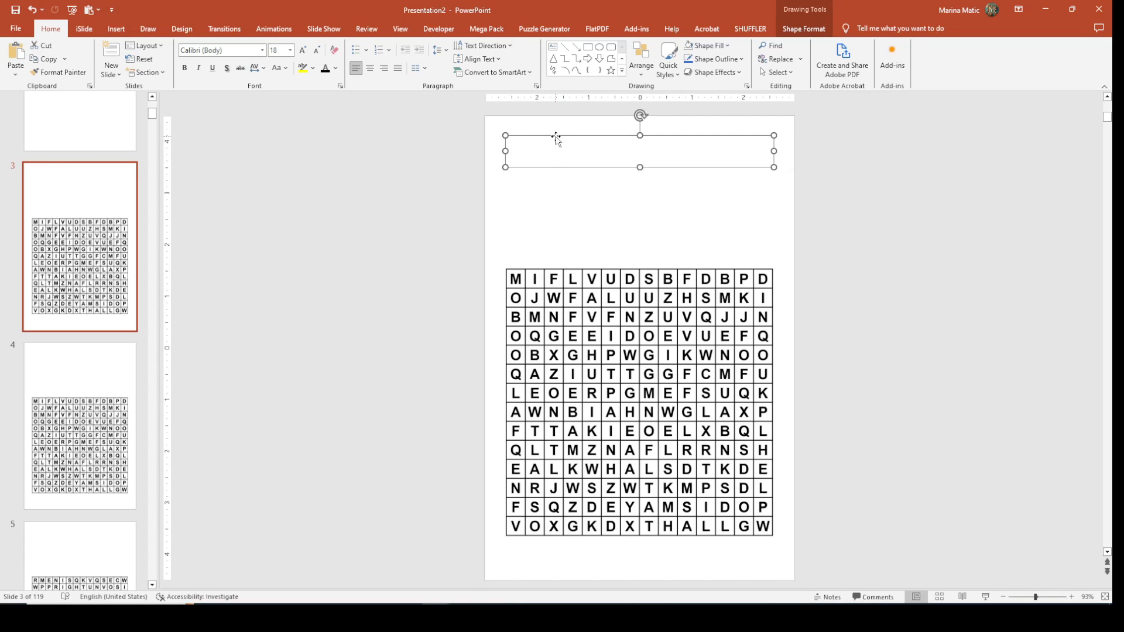
- Start inserting Excel data into the selected text box, using the existing slides instead of duplicating the current one
left_click(491, 28)
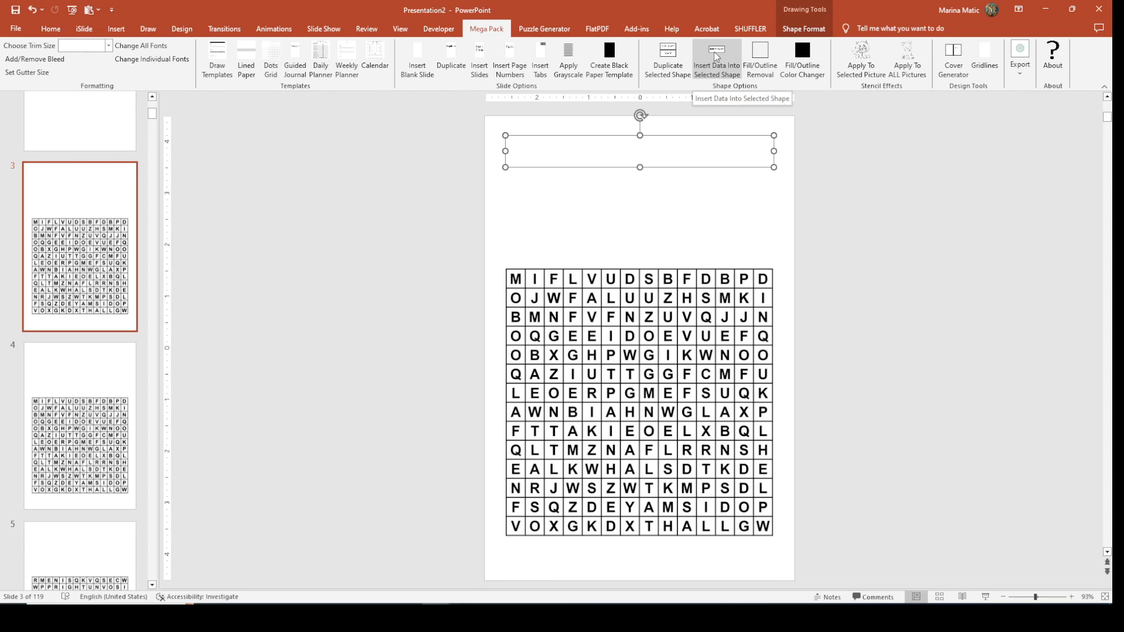
left_click(717, 56)
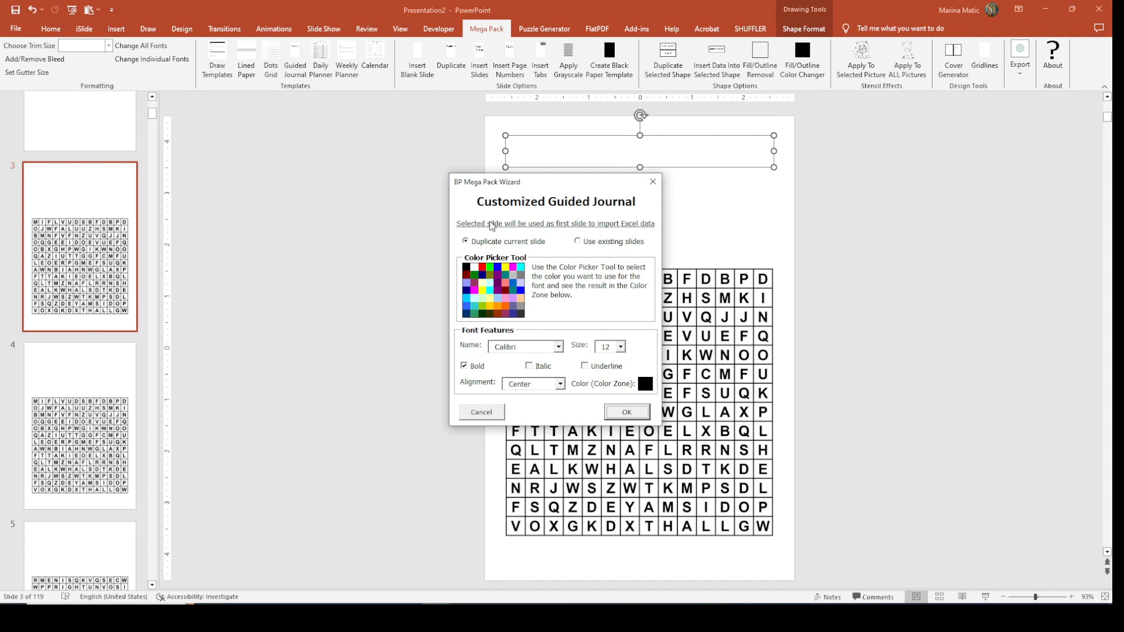
left_click(581, 244)
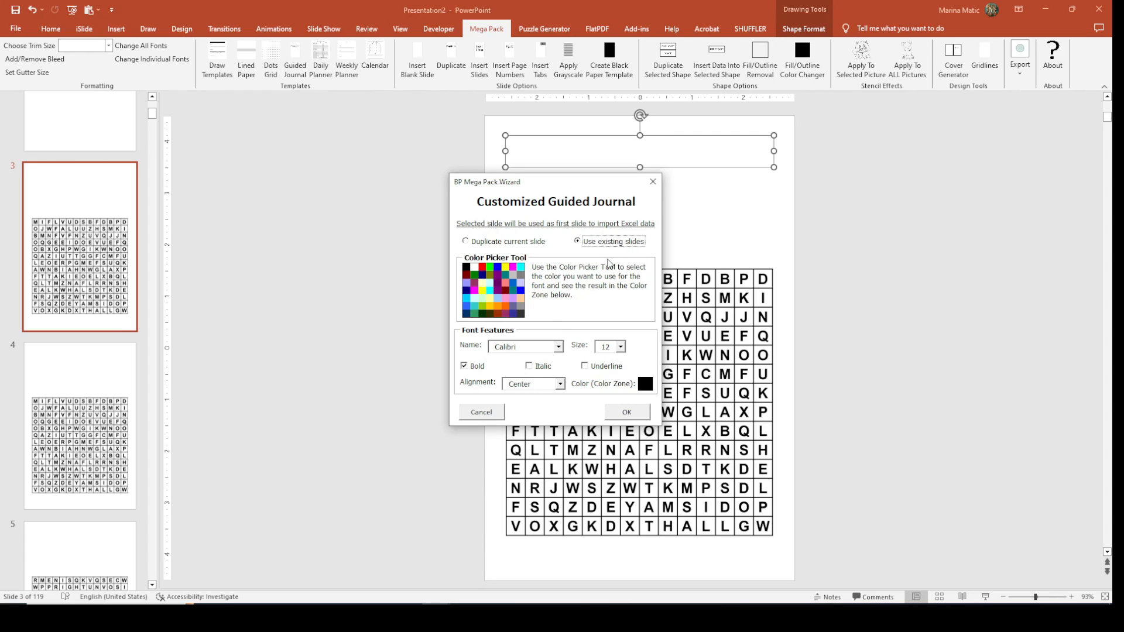
- Choose Aref Ruqaa as the font for the imported title text
left_click(543, 348)
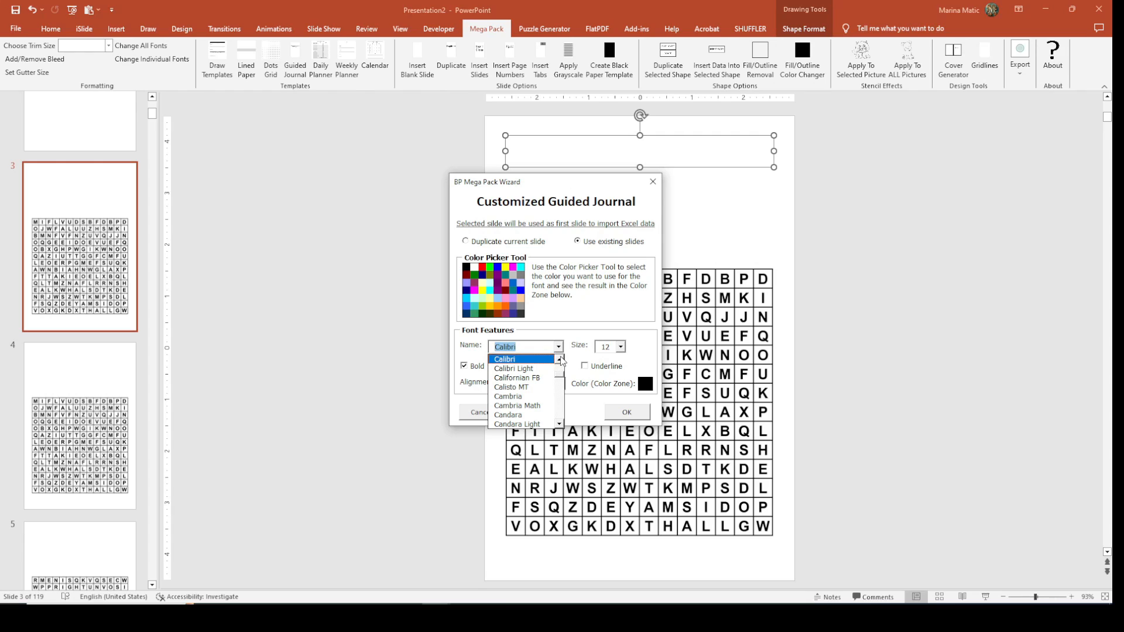
key("Home")
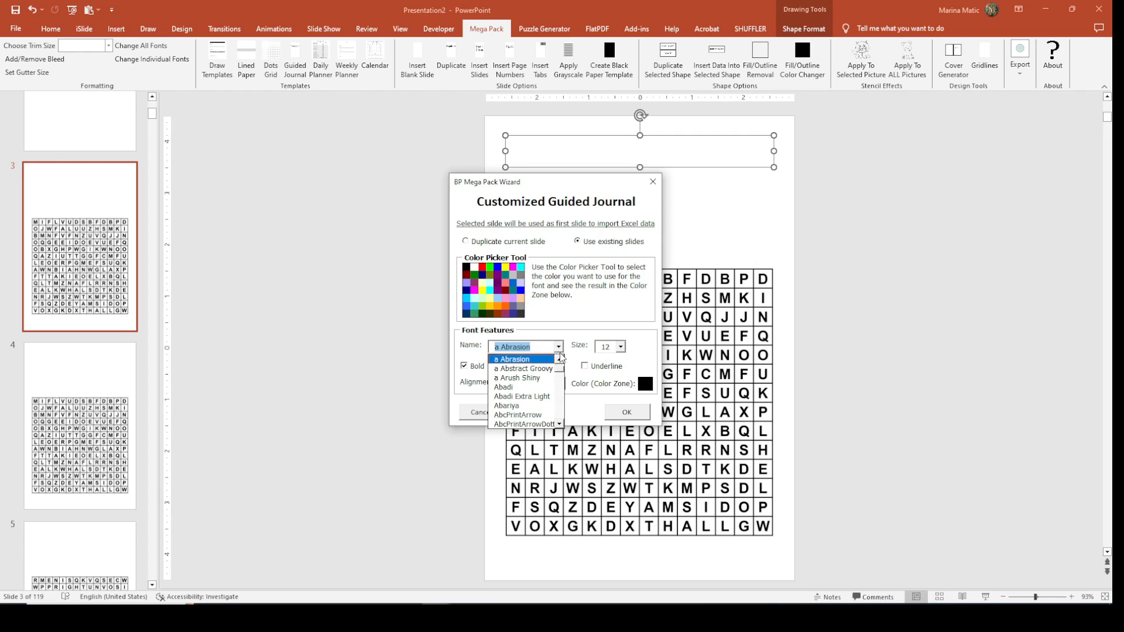
left_click(560, 424)
left_click(560, 424)
left_click(560, 425)
left_click(560, 424)
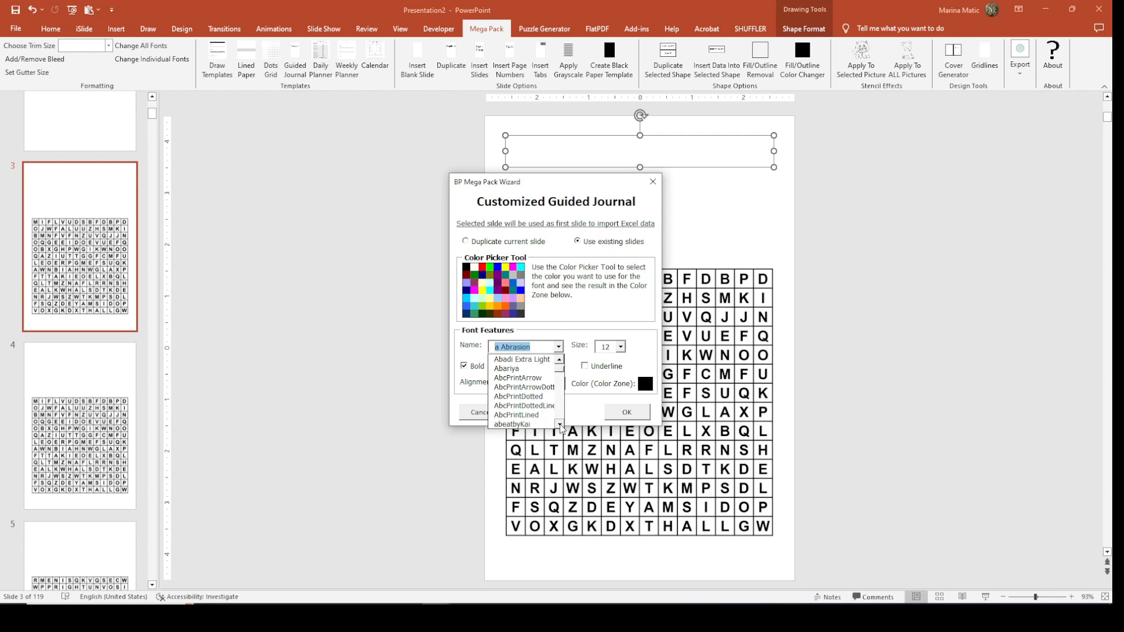
left_click(559, 425)
left_click(560, 425)
left_click(560, 425)
left_click(560, 424)
left_click(560, 425)
left_click(560, 424)
left_click(560, 424)
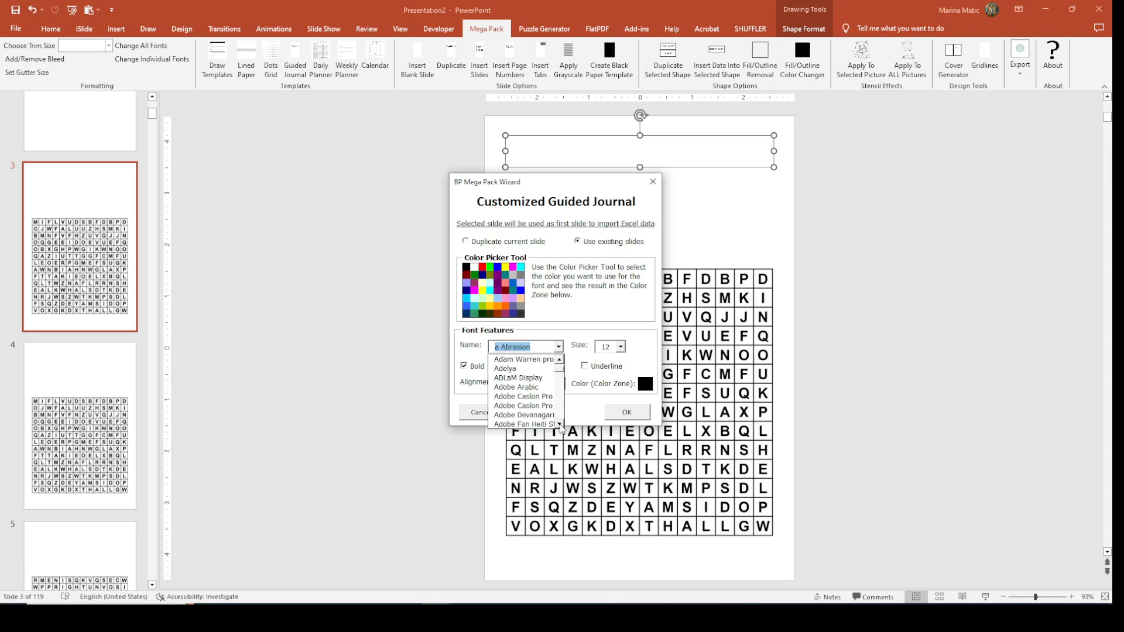
left_click(560, 425)
left_click(560, 425)
left_click(559, 425)
left_click(560, 424)
left_click(560, 424)
left_click(560, 425)
left_click(560, 425)
left_click(560, 425)
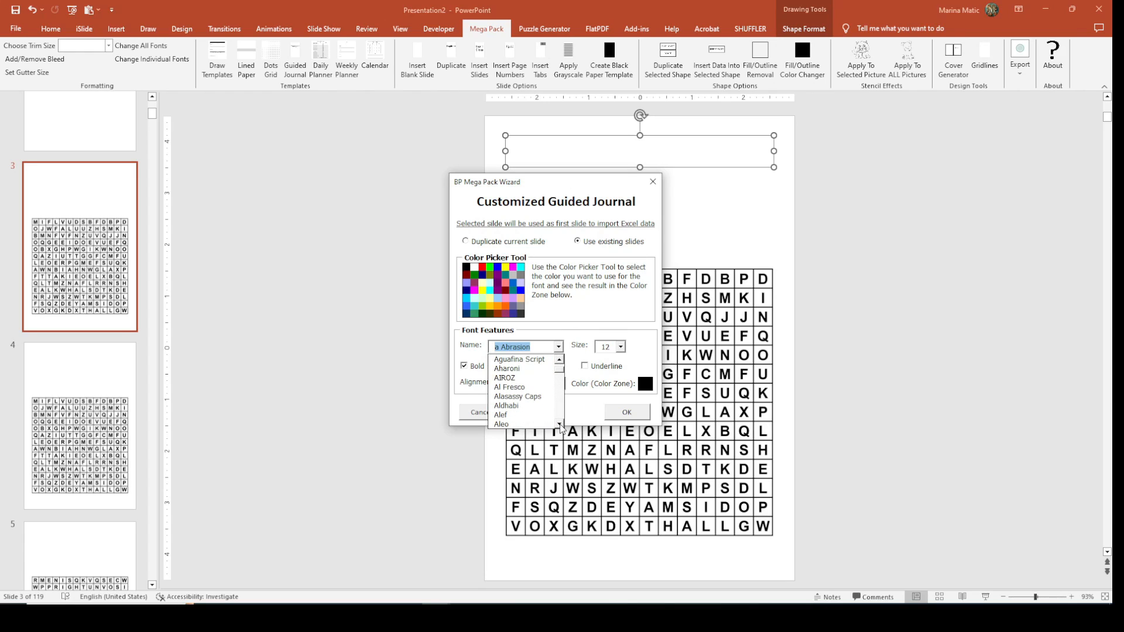
left_click(560, 425)
left_click(560, 424)
left_click(560, 425)
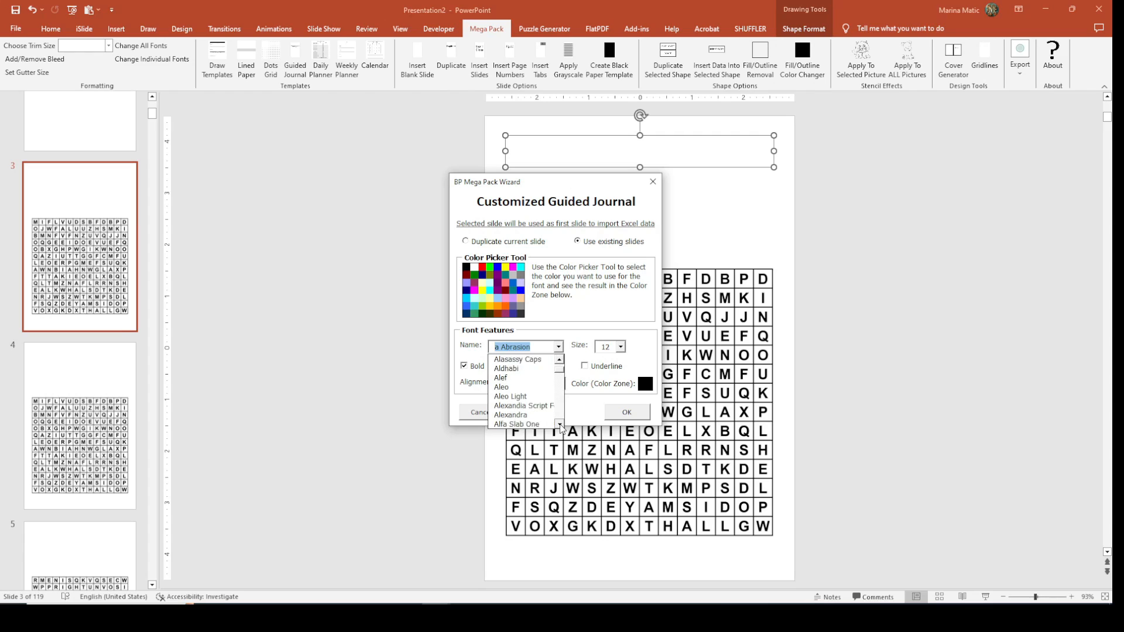
left_click(559, 424)
left_click(560, 424)
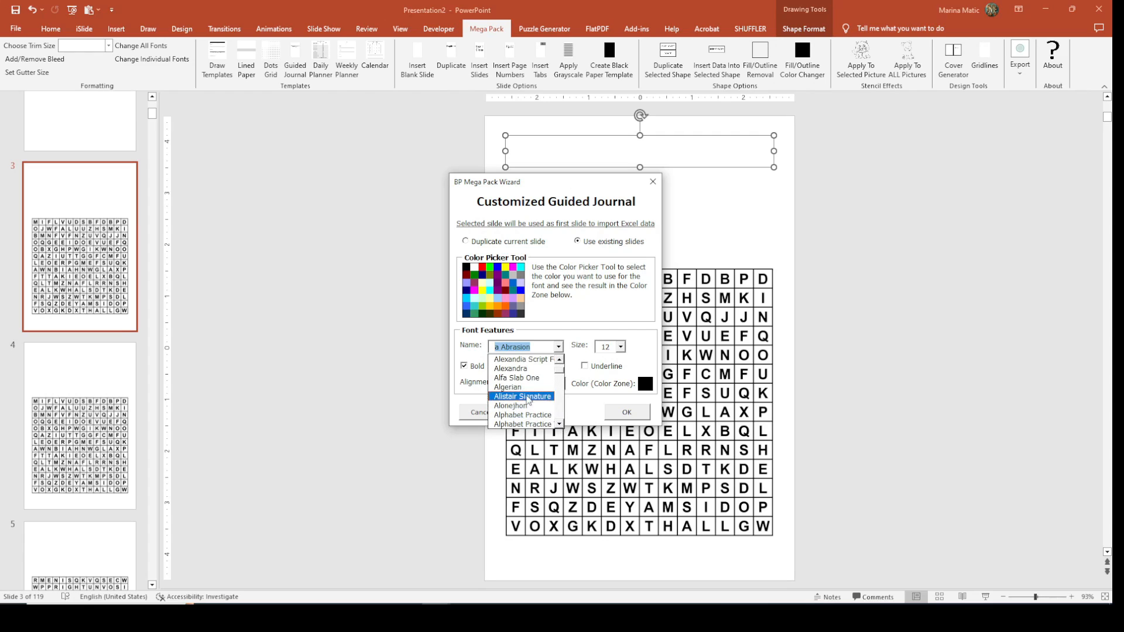
left_click(559, 424)
left_click(560, 425)
left_click(560, 425)
left_click(560, 425)
left_click(560, 425)
left_click(560, 425)
left_click(560, 424)
left_click(559, 425)
left_click(560, 424)
left_click(560, 425)
left_click(560, 425)
left_click(560, 425)
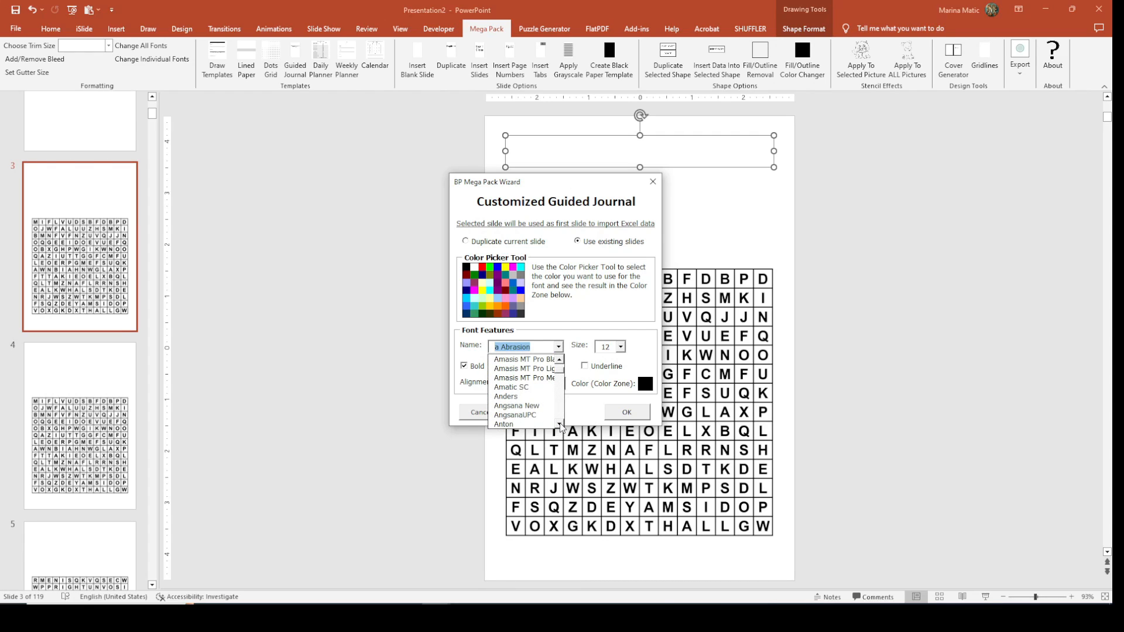
left_click(560, 424)
left_click(560, 425)
left_click(560, 425)
left_click(560, 425)
left_click(560, 424)
left_click(560, 424)
left_click(560, 424)
left_click(559, 425)
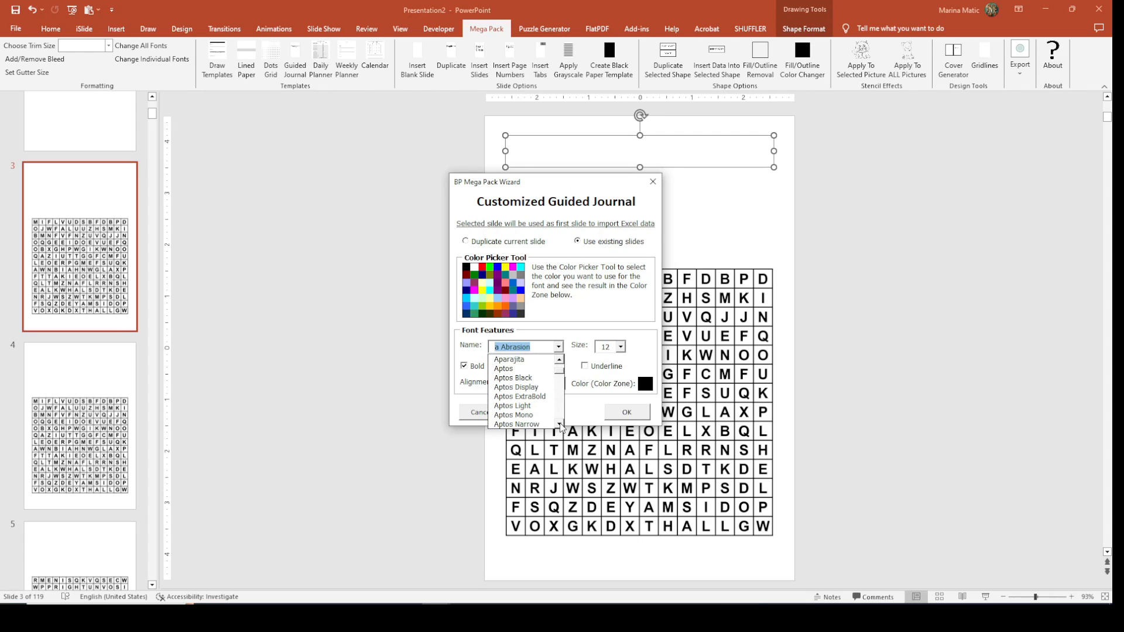
left_click(560, 424)
left_click(559, 425)
left_click(560, 425)
left_click(559, 424)
left_click(560, 424)
left_click(559, 425)
left_click(531, 408)
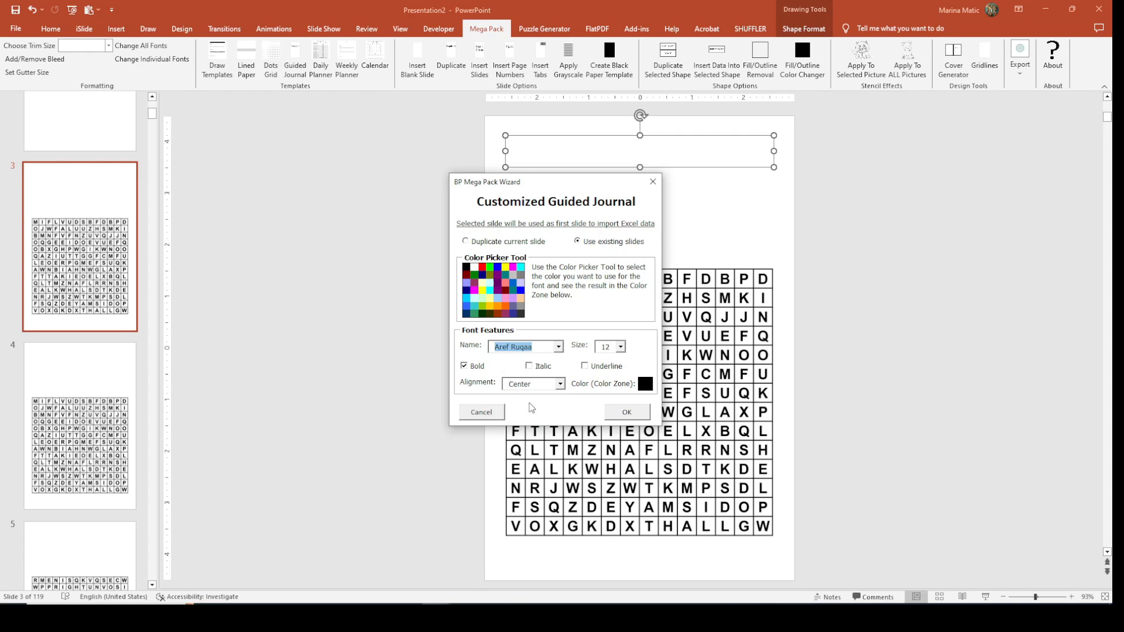
- Pick a larger font size and import the verse titles from the Excel file onto the existing slides, starting at slide 3
left_click(620, 347)
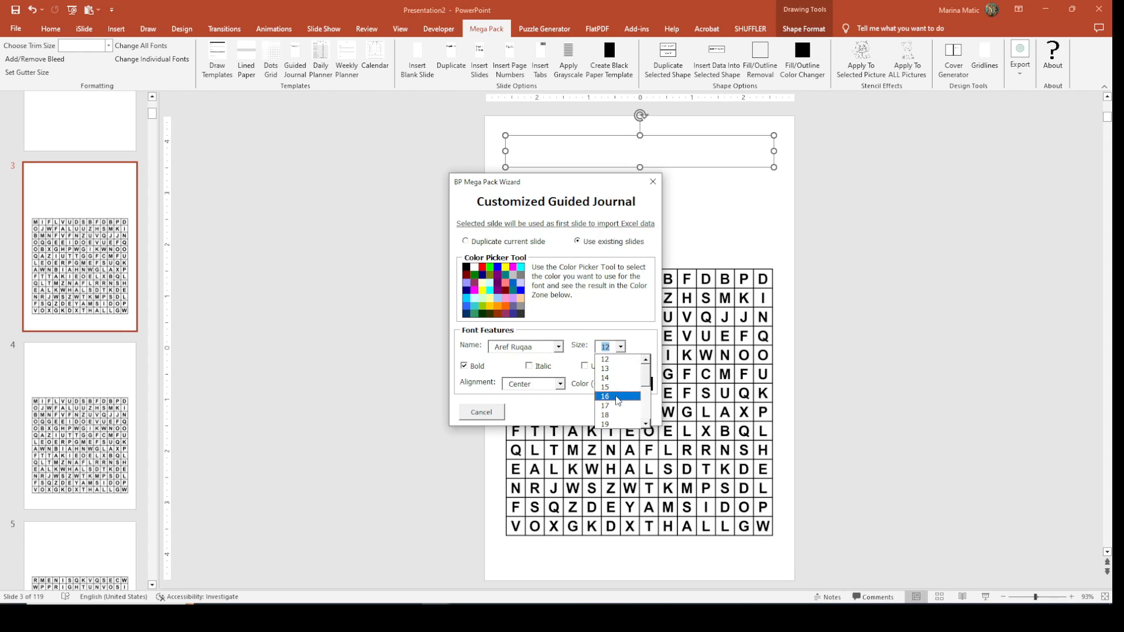
left_click(650, 433)
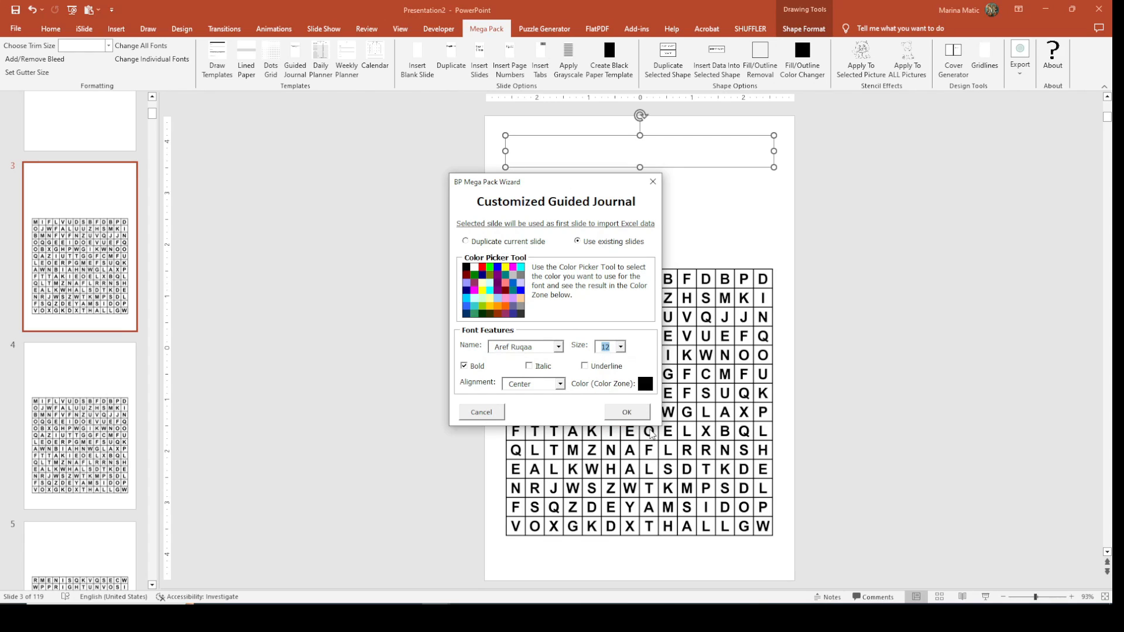
left_click(623, 349)
left_click_drag(646, 368, 648, 380)
left_click(621, 397)
left_click(627, 411)
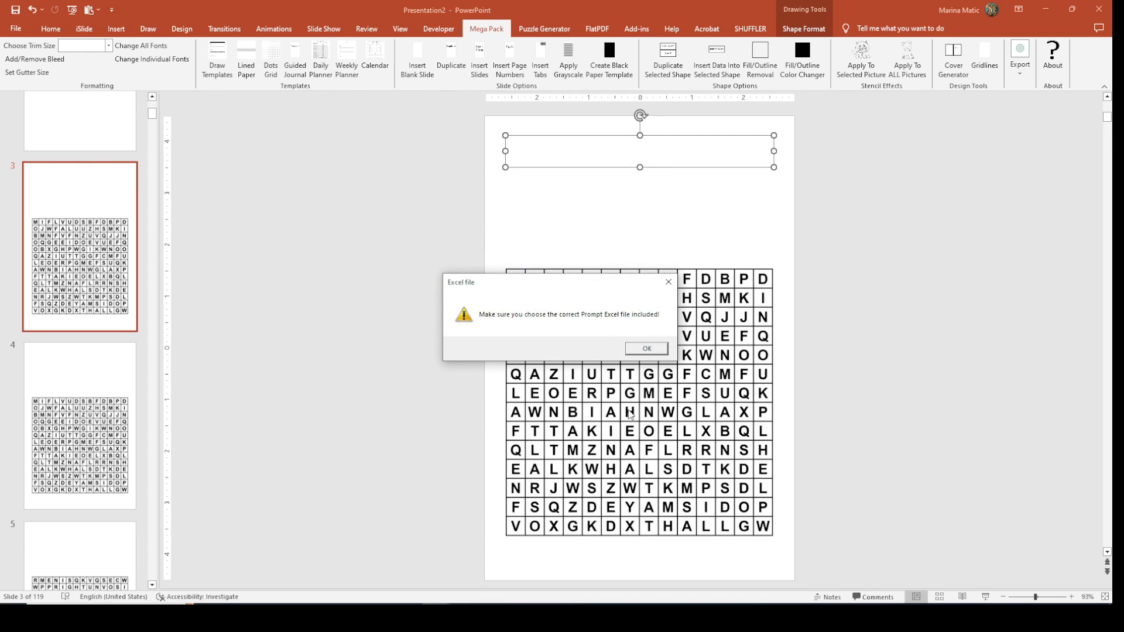
left_click(646, 349)
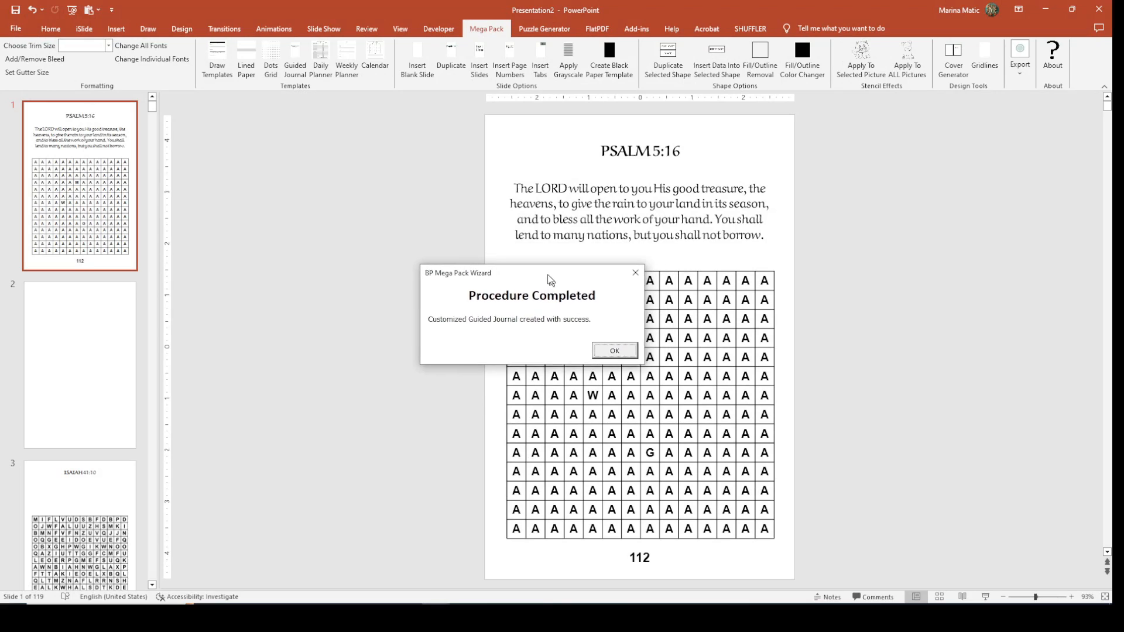
left_click_drag(550, 280, 423, 271)
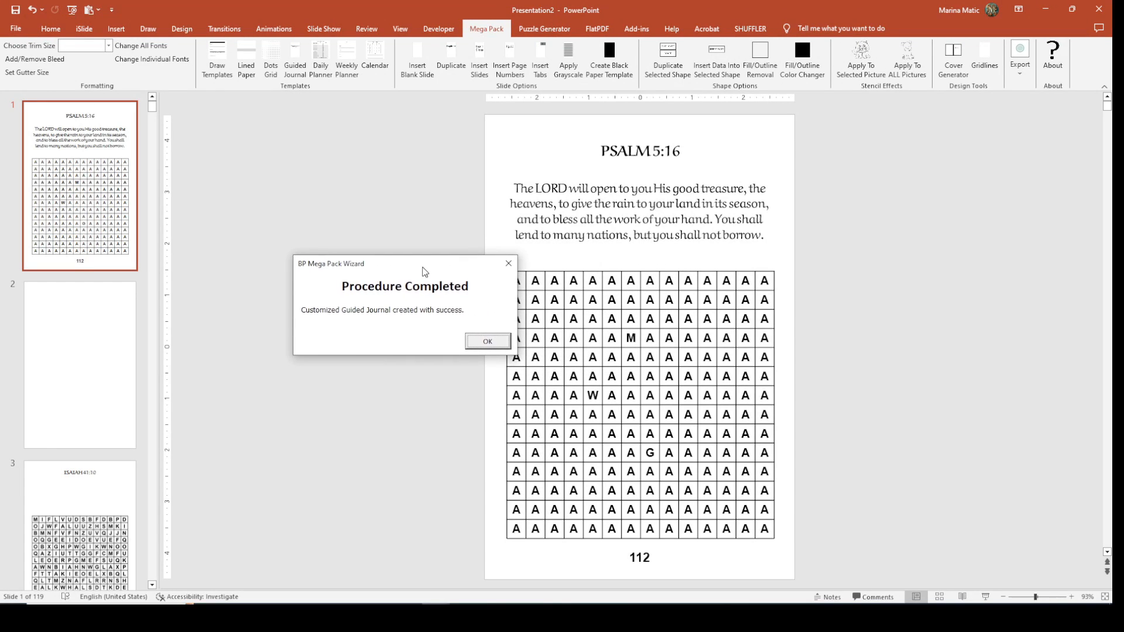
left_click(486, 342)
- Review the imported verse titles on the puzzle slides from slide 3 through slide 10
left_click(68, 352)
scroll(69, 293, "down", 5)
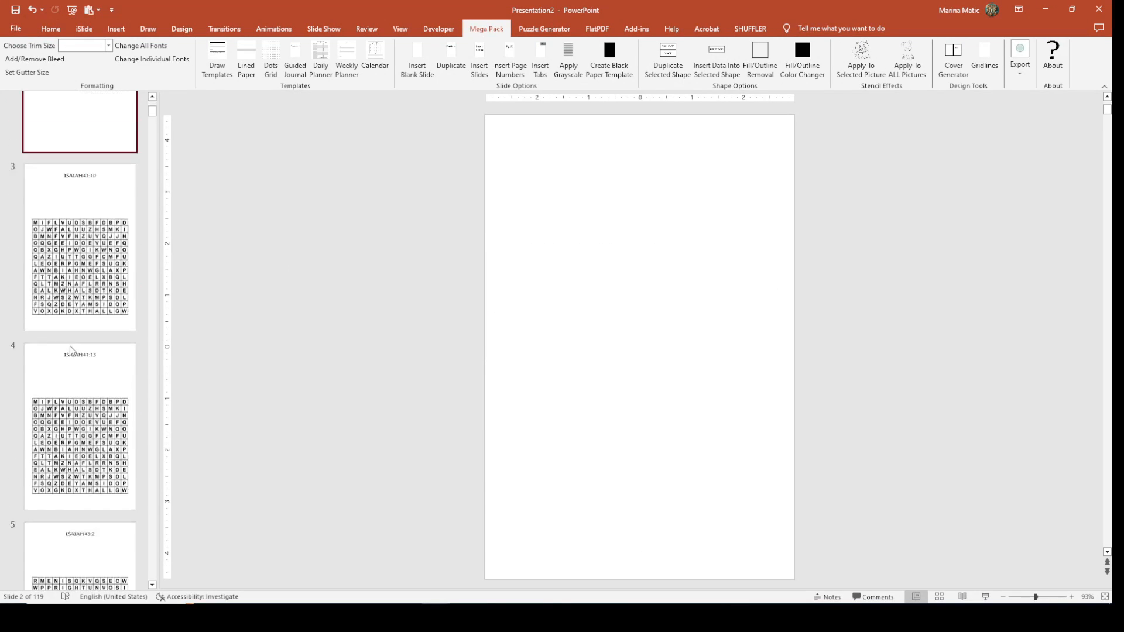
left_click(68, 258)
left_click(103, 438)
scroll(103, 438, "down", 3)
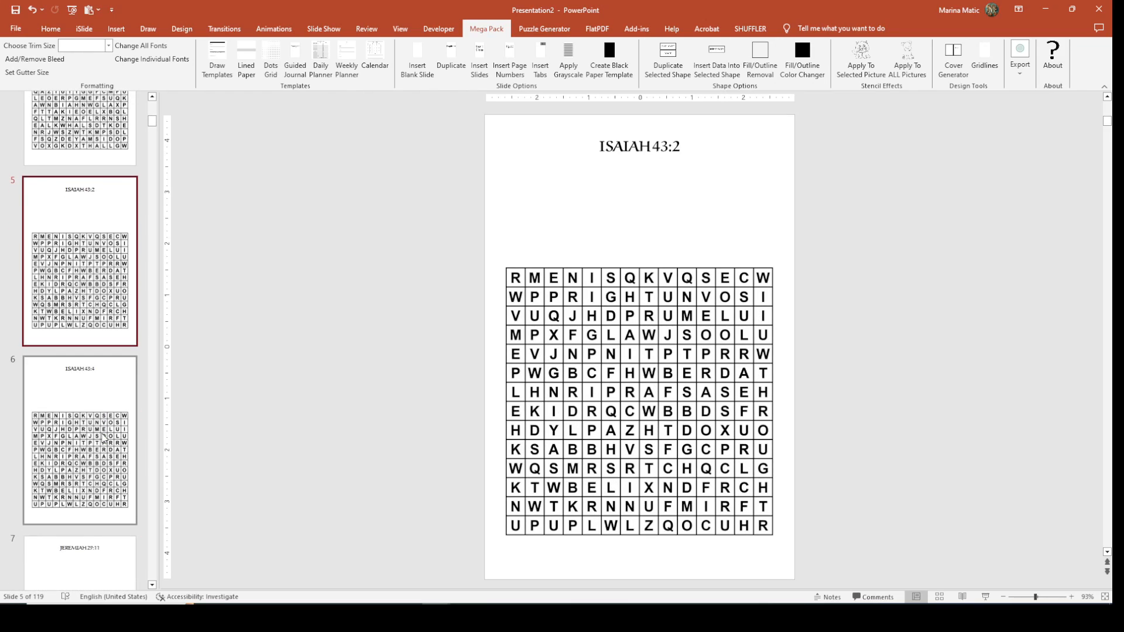
scroll(103, 438, "down", 2)
left_click(103, 438)
scroll(103, 439, "down", 7)
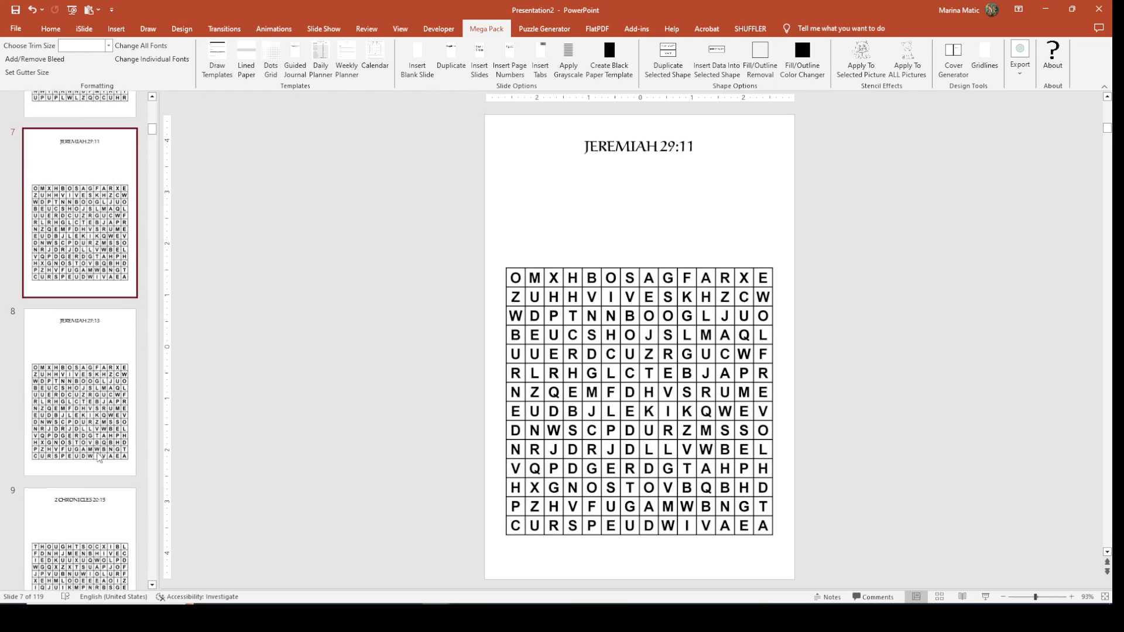
left_click(97, 456)
scroll(100, 457, "down", 3)
left_click(99, 457)
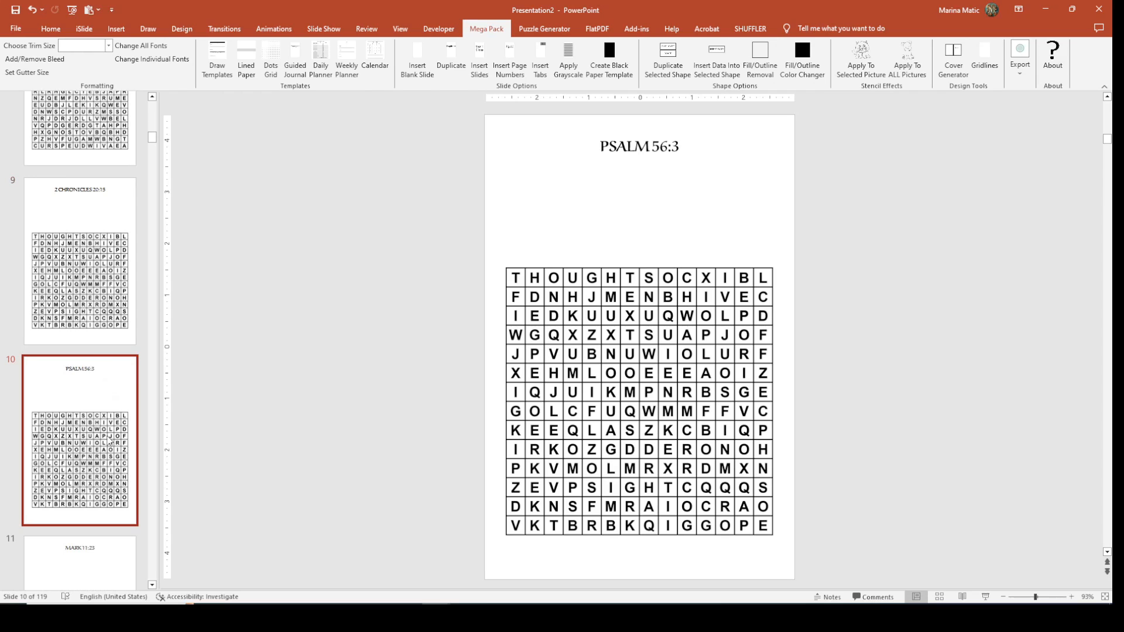
scroll(82, 297, "up", 10)
scroll(82, 297, "up", 12)
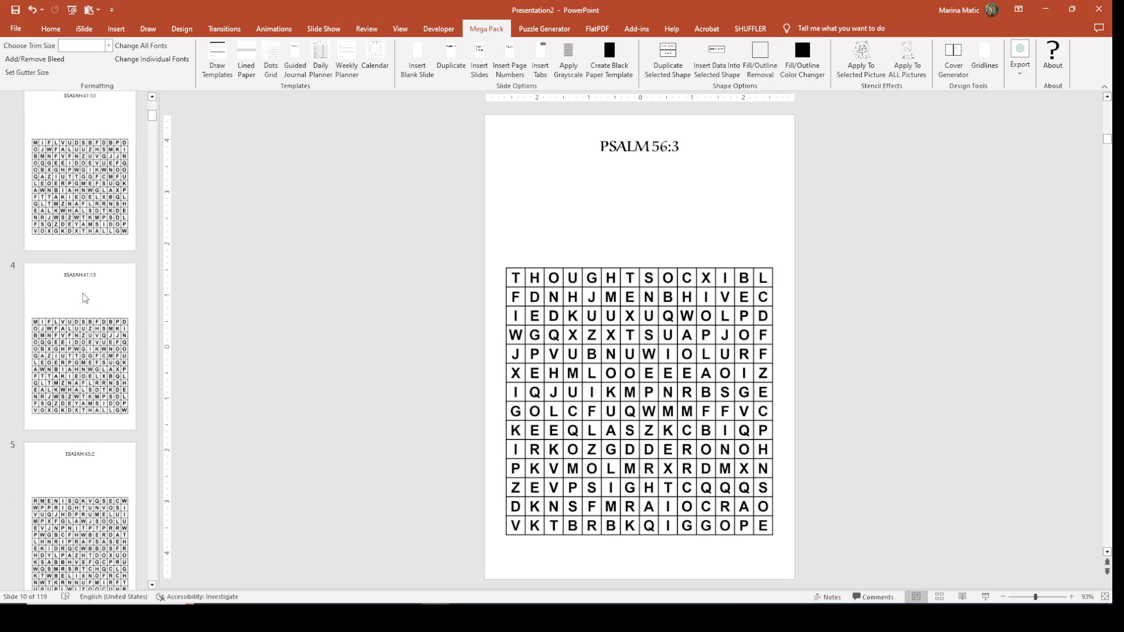
- Draw an empty text box for the verse on slide 3, as wide as the puzzle grid, and nudge it down just below the title
left_click(106, 351)
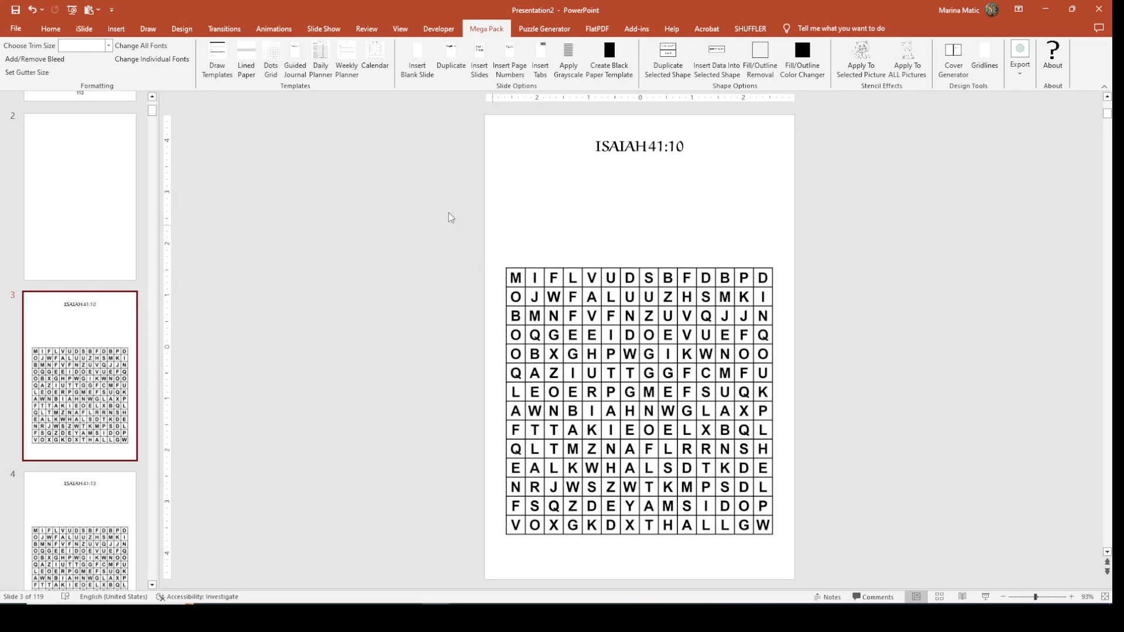
left_click(111, 29)
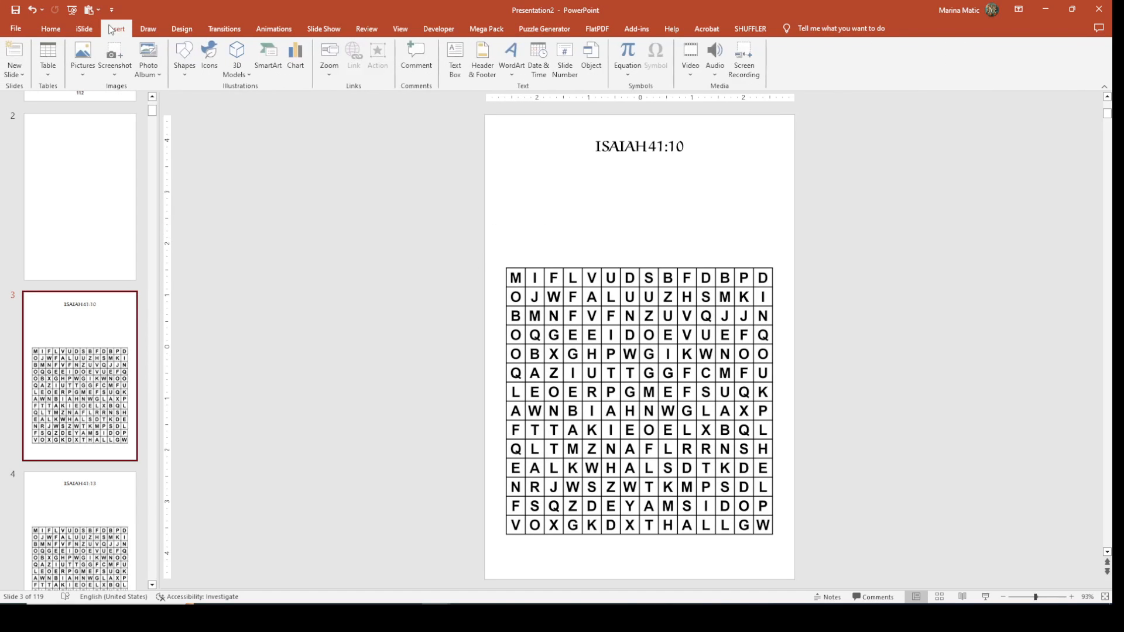
left_click(455, 58)
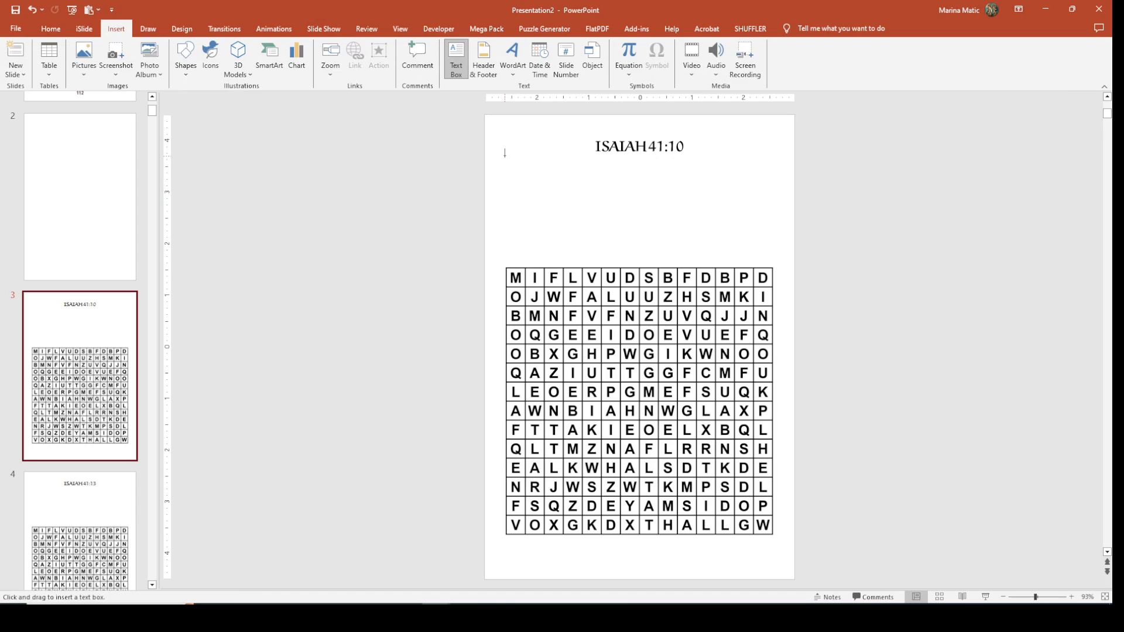
left_click_drag(506, 152, 774, 347)
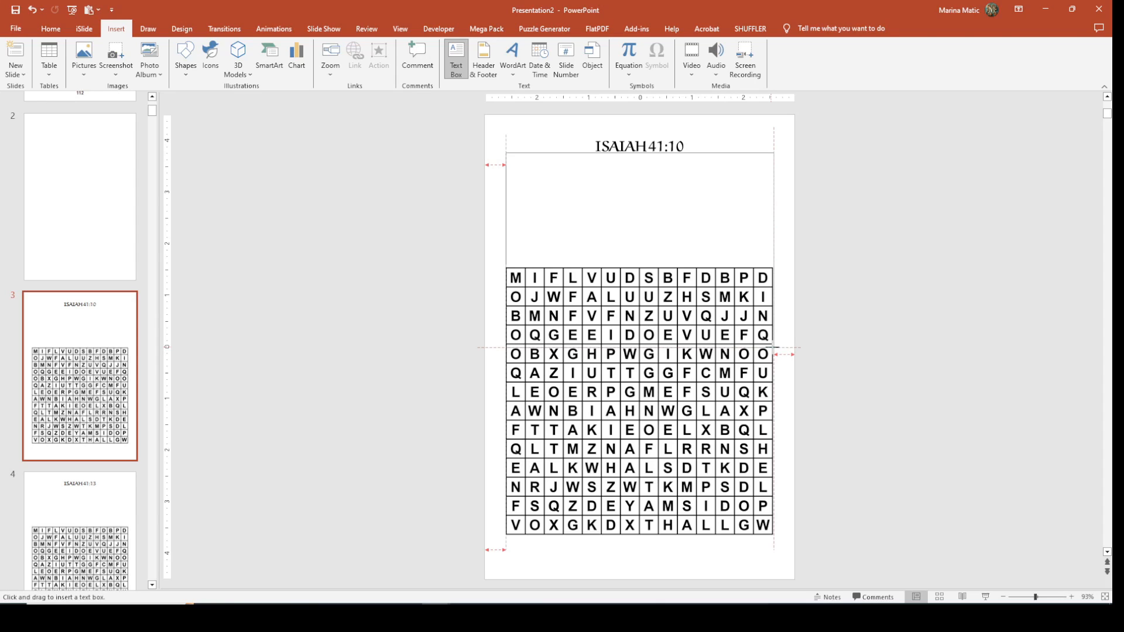
mouse_move(775, 348)
left_mouse_down()
mouse_move(780, 331)
mouse_move(707, 308)
mouse_move(719, 320)
mouse_move(703, 331)
mouse_move(763, 334)
mouse_move(773, 347)
left_mouse_up()
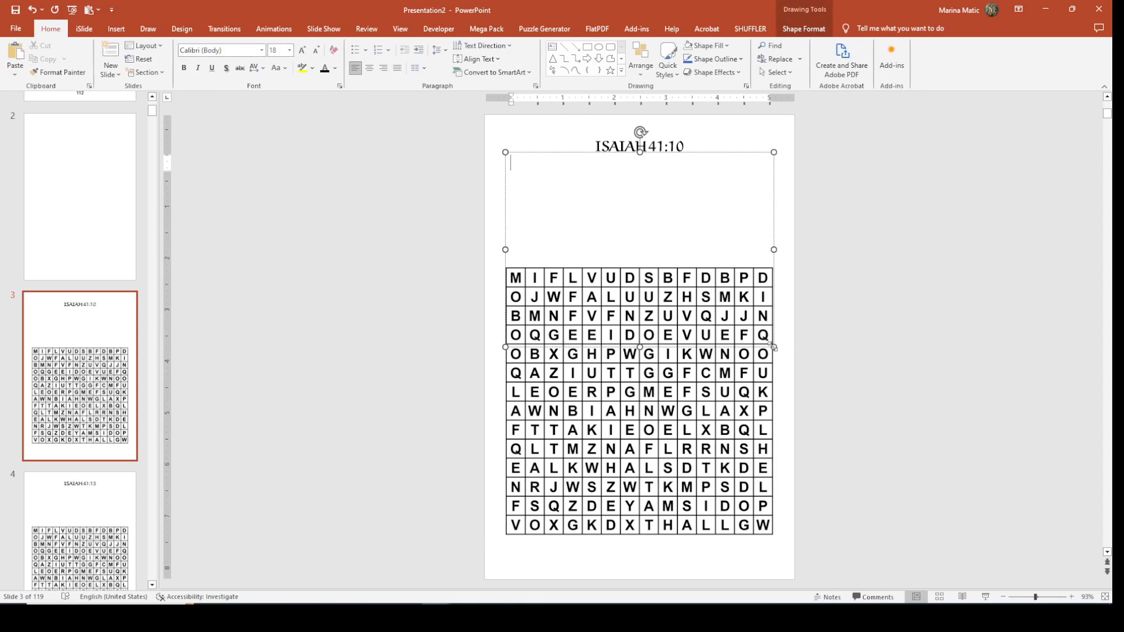
left_click_drag(639, 152, 639, 153)
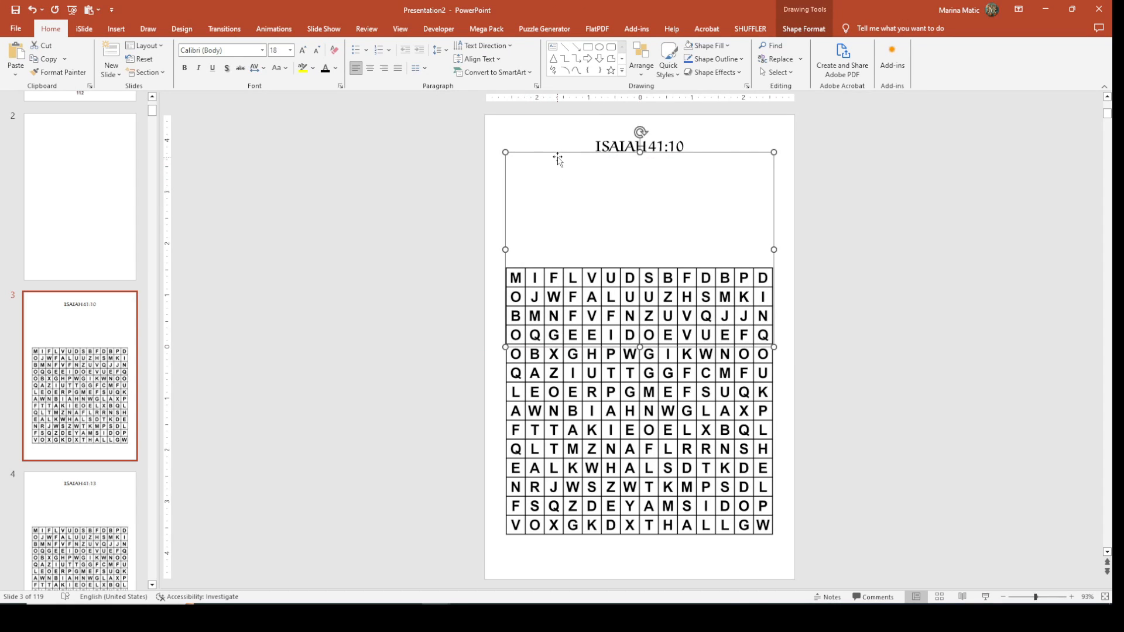
key("Down")
key("Down")
key("Down")
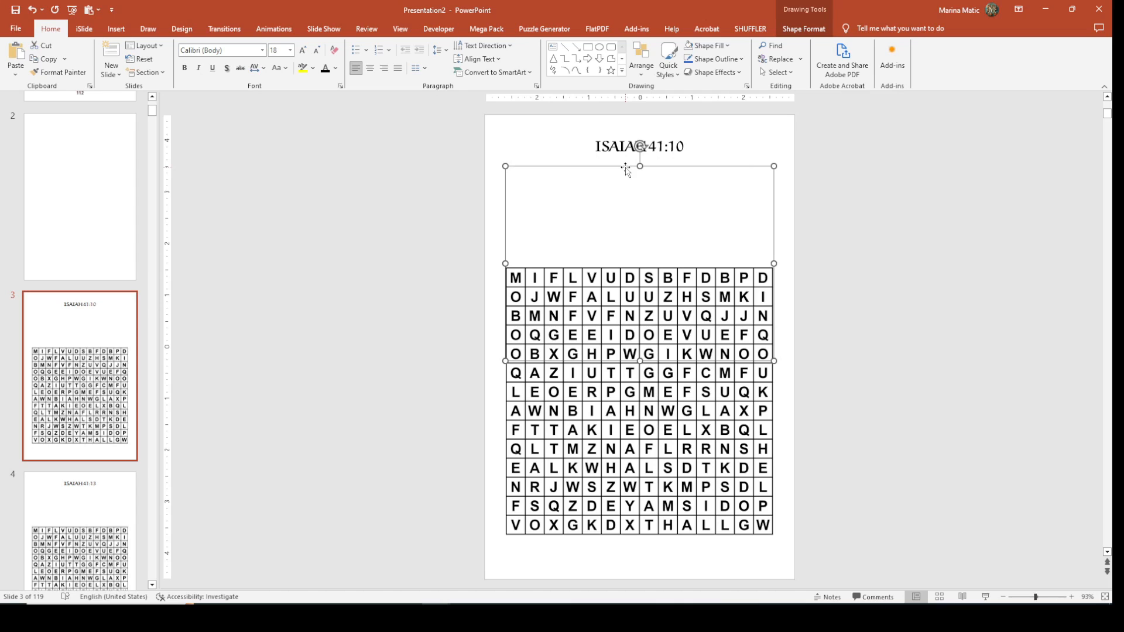
- Set up the Excel data import into the verse text box, using the existing slides with bold Aref Ruqaa at size 18
left_click(500, 32)
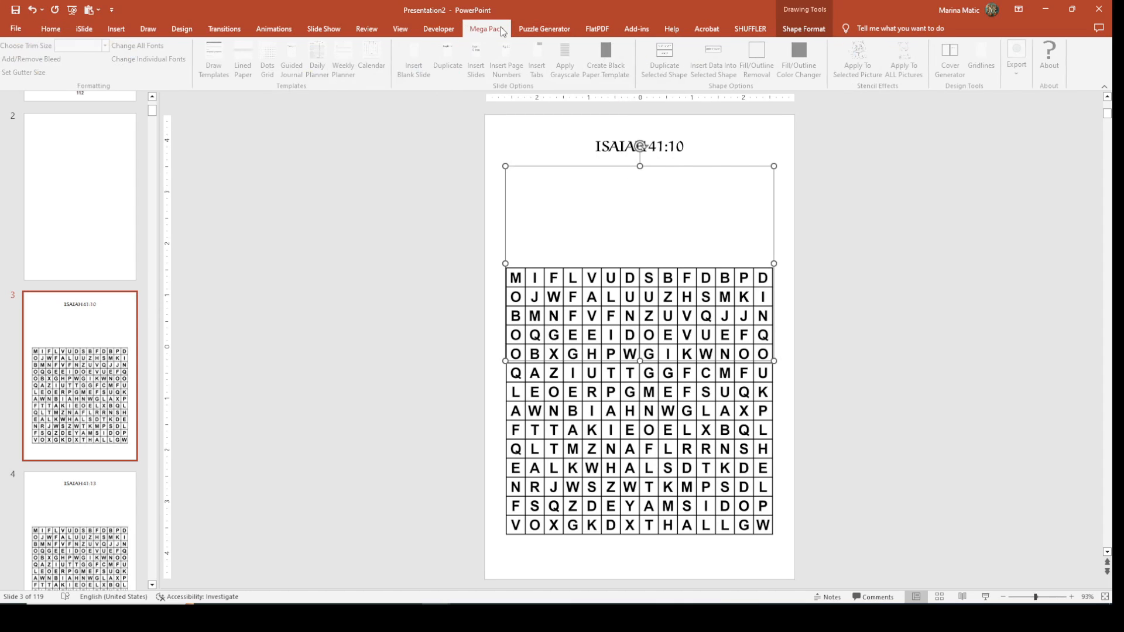
left_click(715, 68)
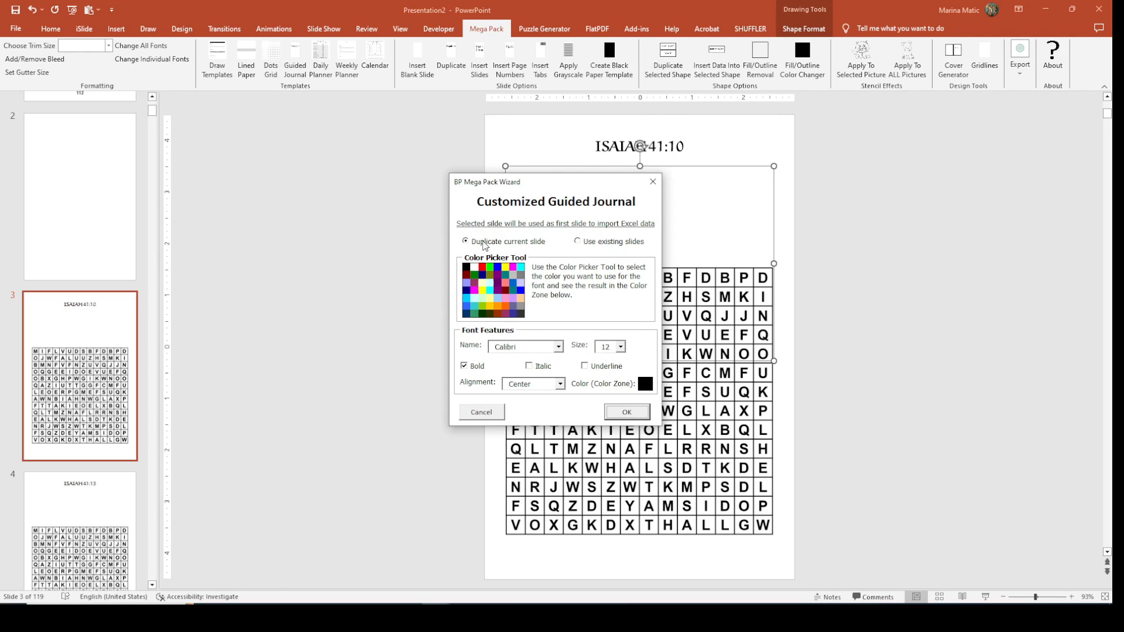
left_click(579, 243)
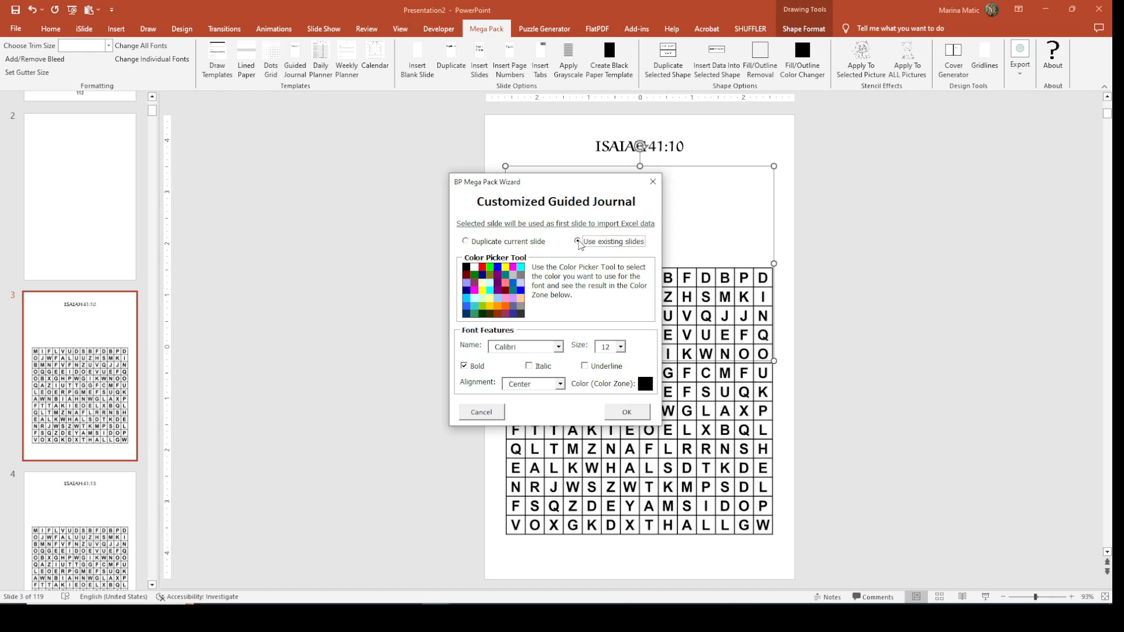
left_click(558, 348)
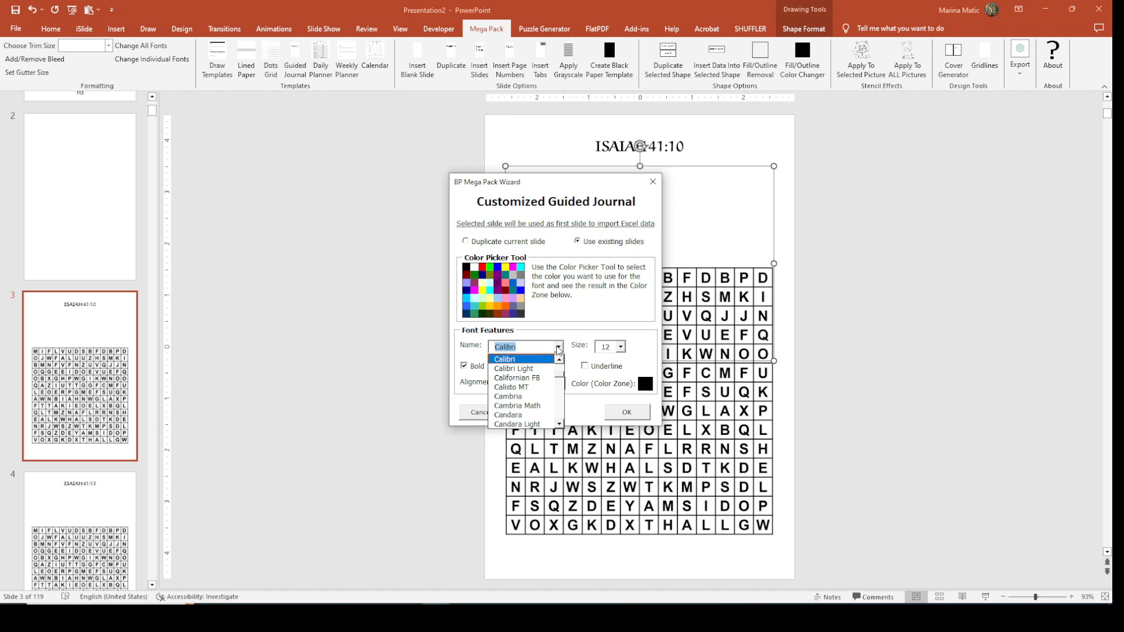
type("ar")
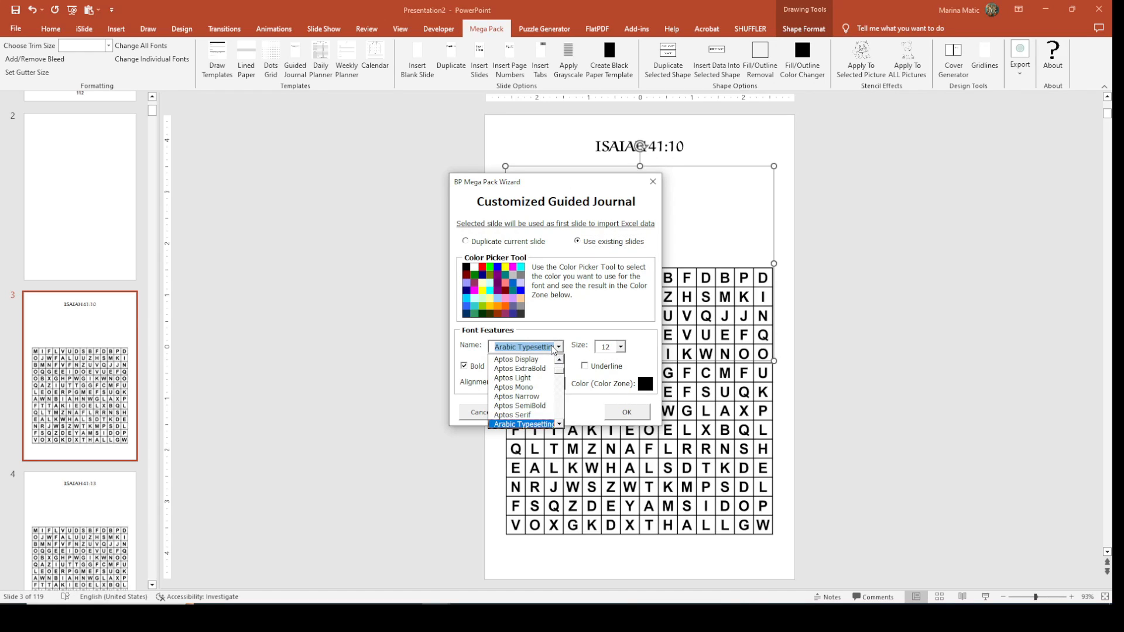
scroll(530, 404, "down", 1)
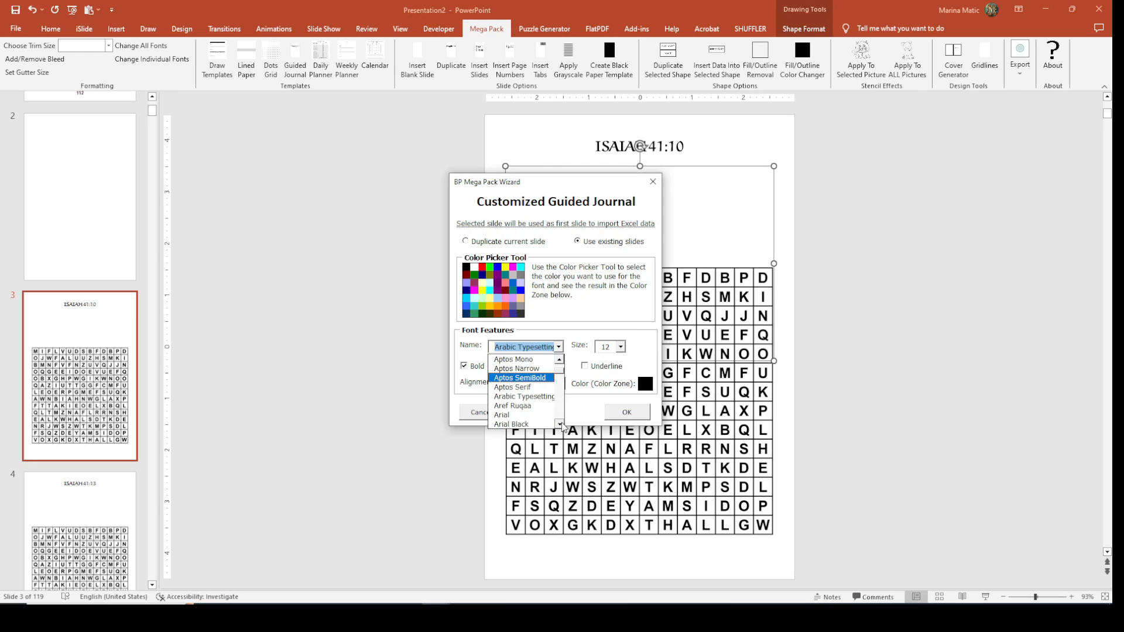
left_click(531, 406)
left_click(621, 347)
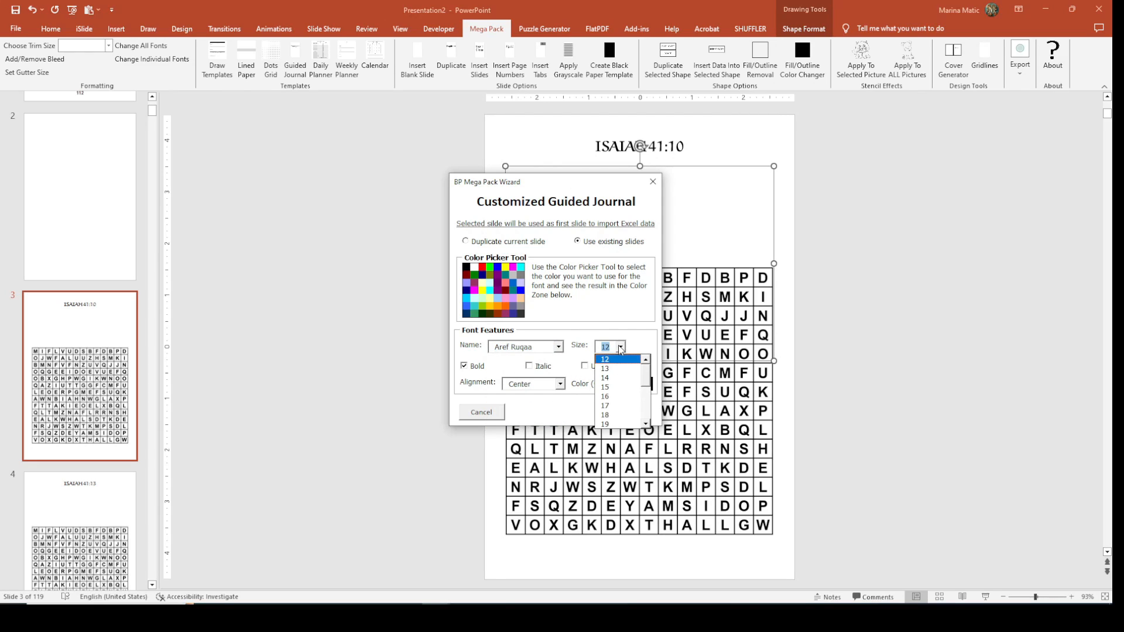
left_click(627, 417)
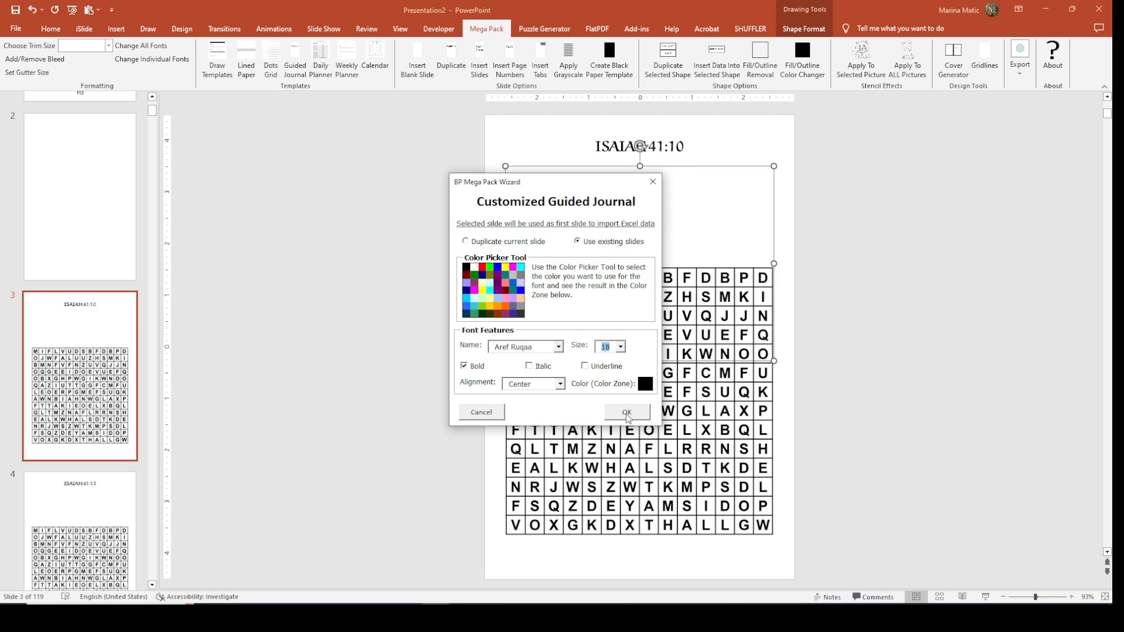
- Turn off bold, set the alignment to Left, and run the customized guided journal import on the existing slides
left_click(469, 369)
left_click(561, 386)
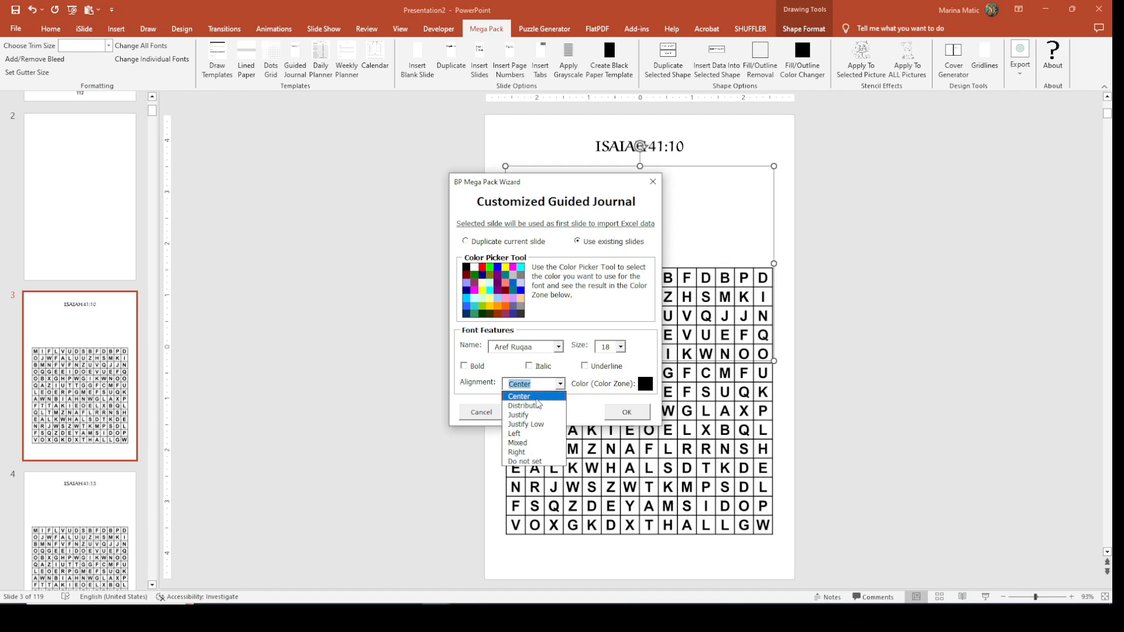
left_click(520, 435)
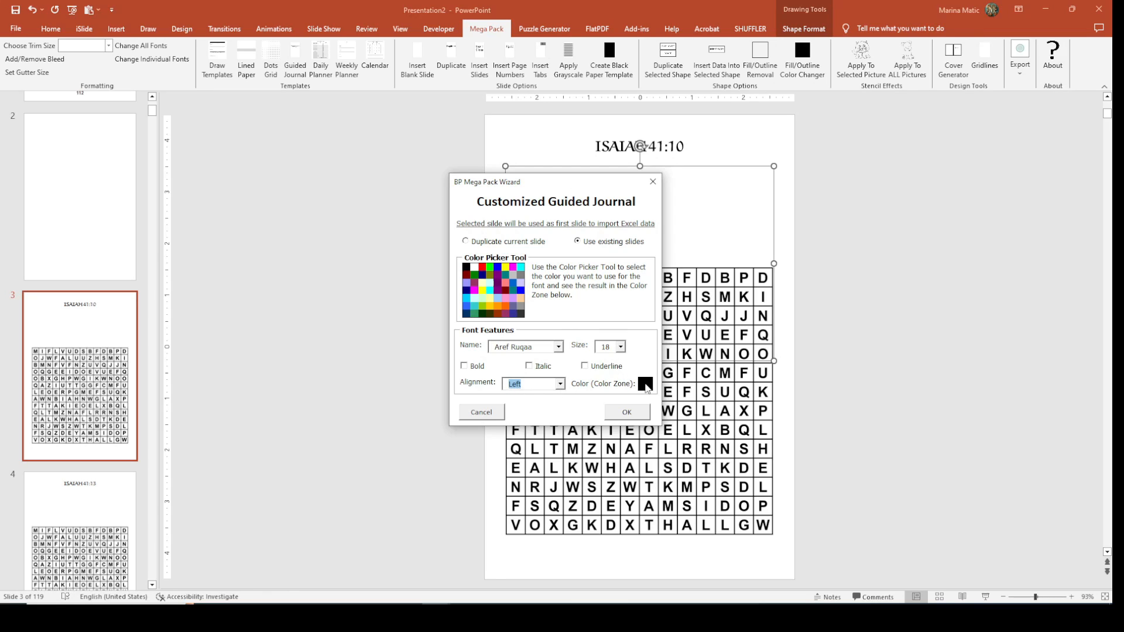
left_click(639, 414)
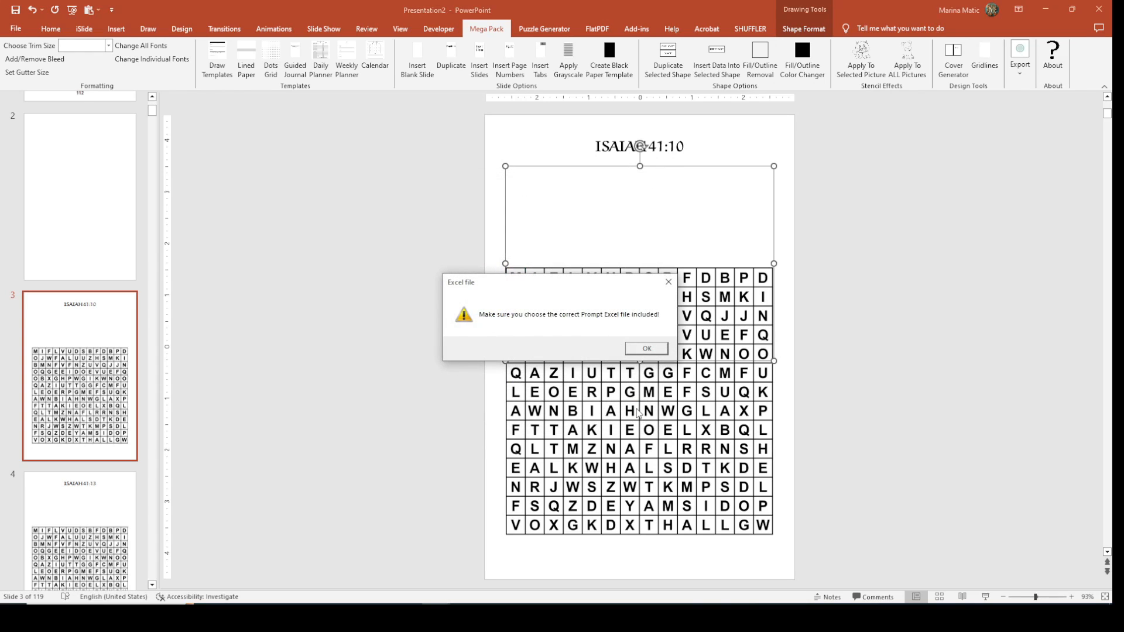
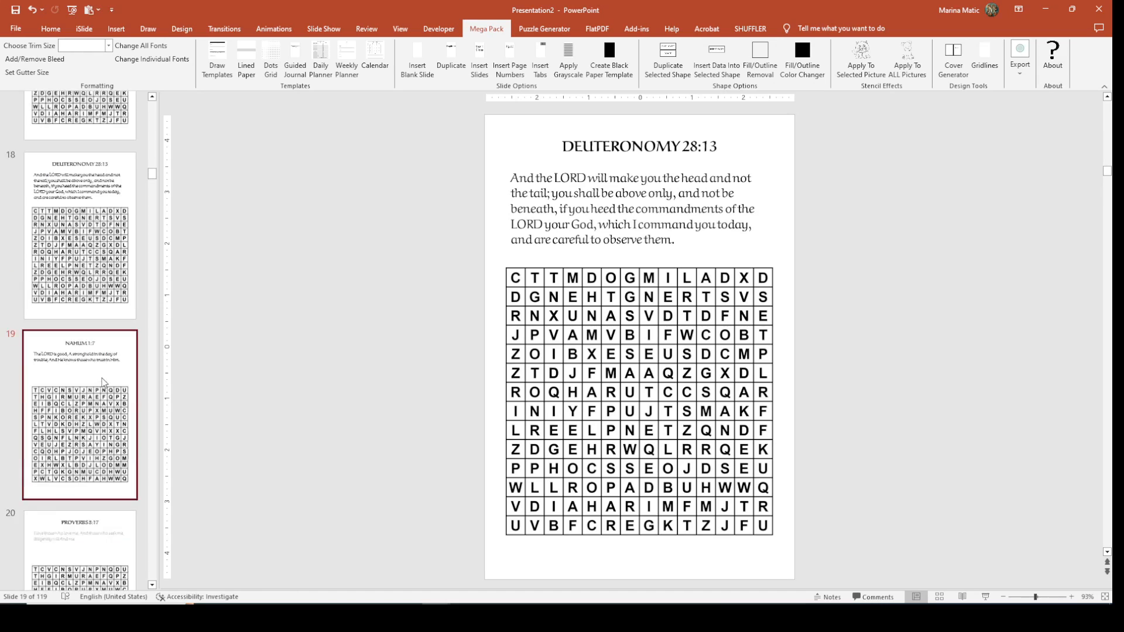
- Examine the imported verses above the word search grids on slides 19 to 39
key("Down")
key("Down")
key("Down")
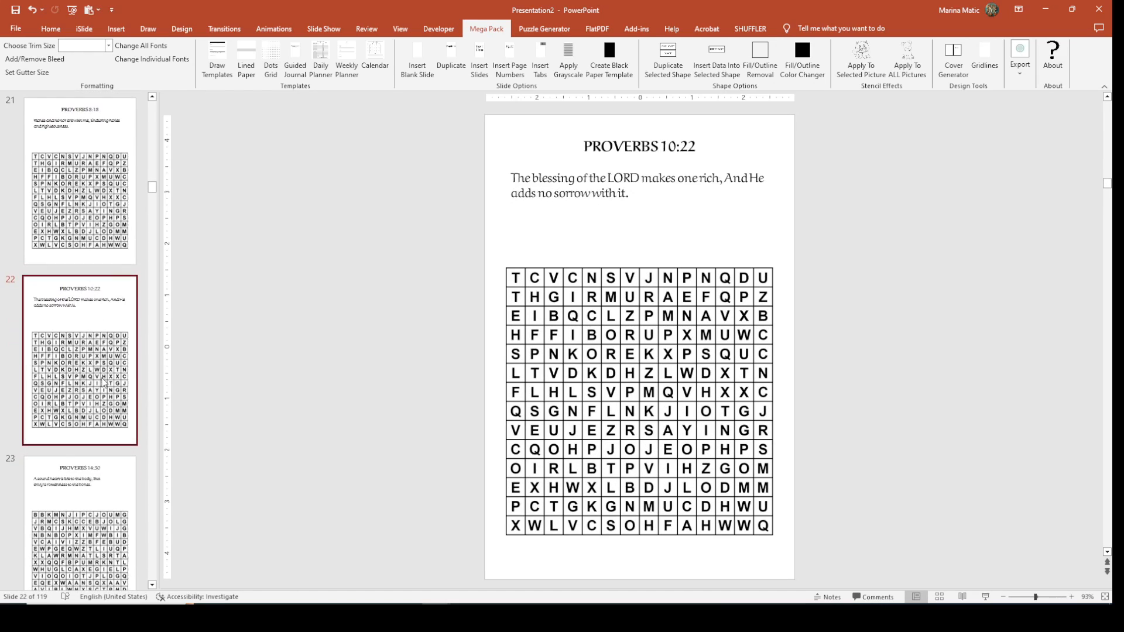
key("Down")
key("Down")
key("Down")
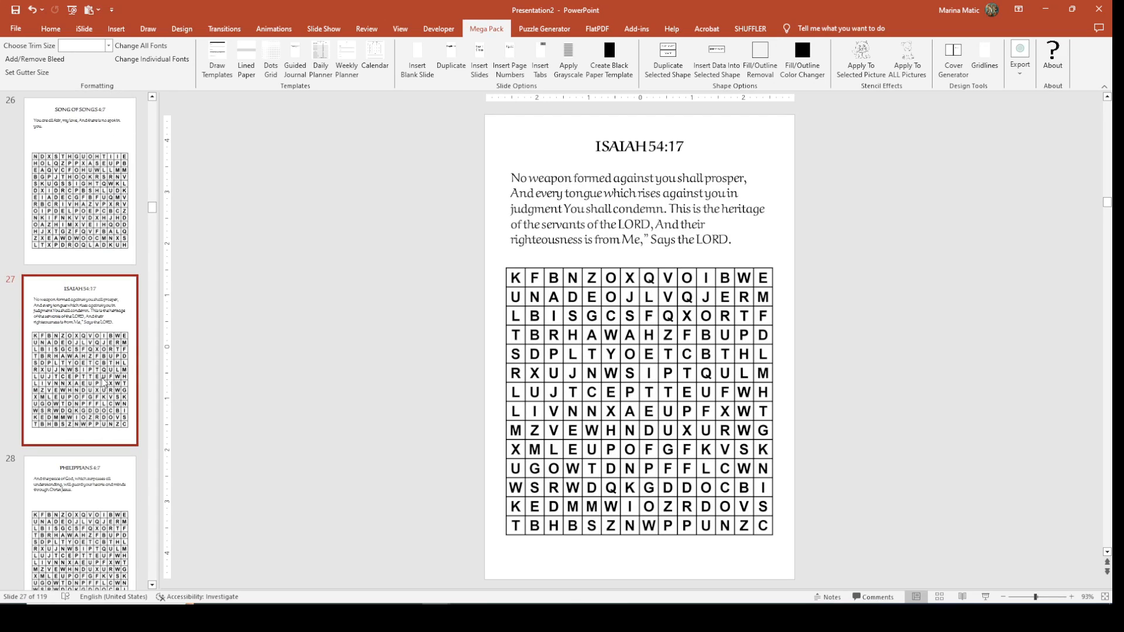
key("Down")
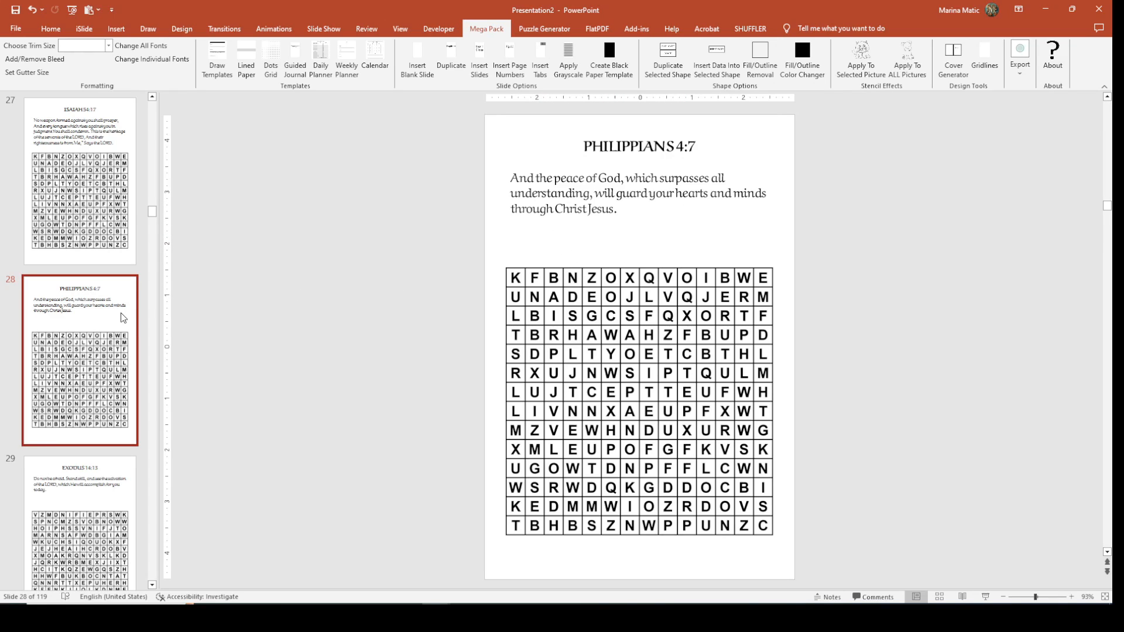
key("Down")
key("Down")
key("Down")
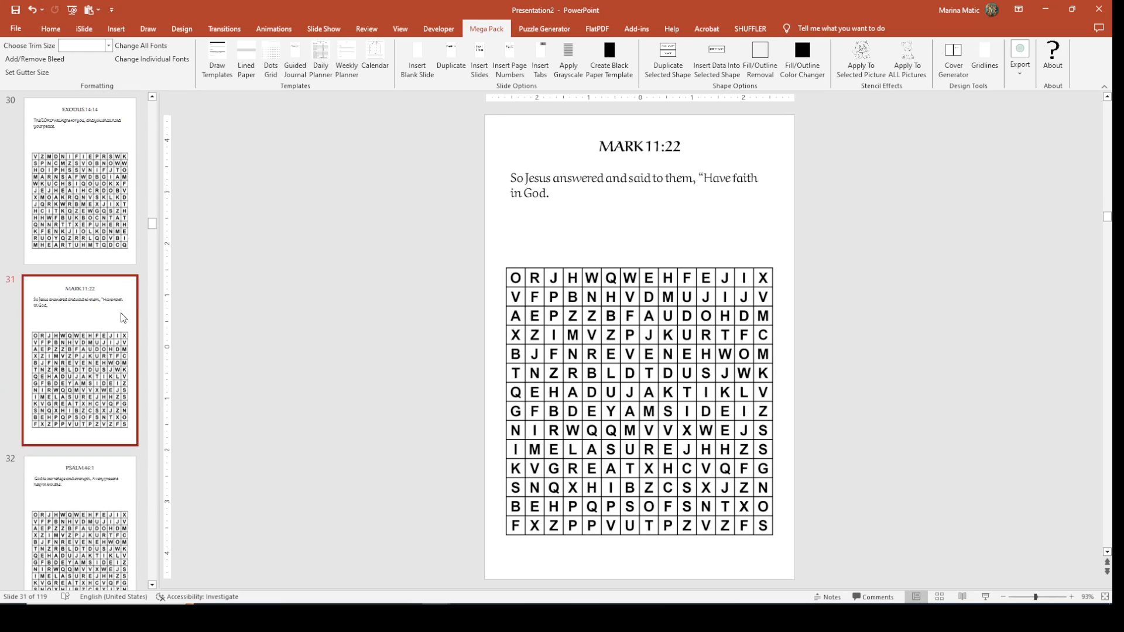
key("Down")
key("Down")
key("Down")
key("Down")
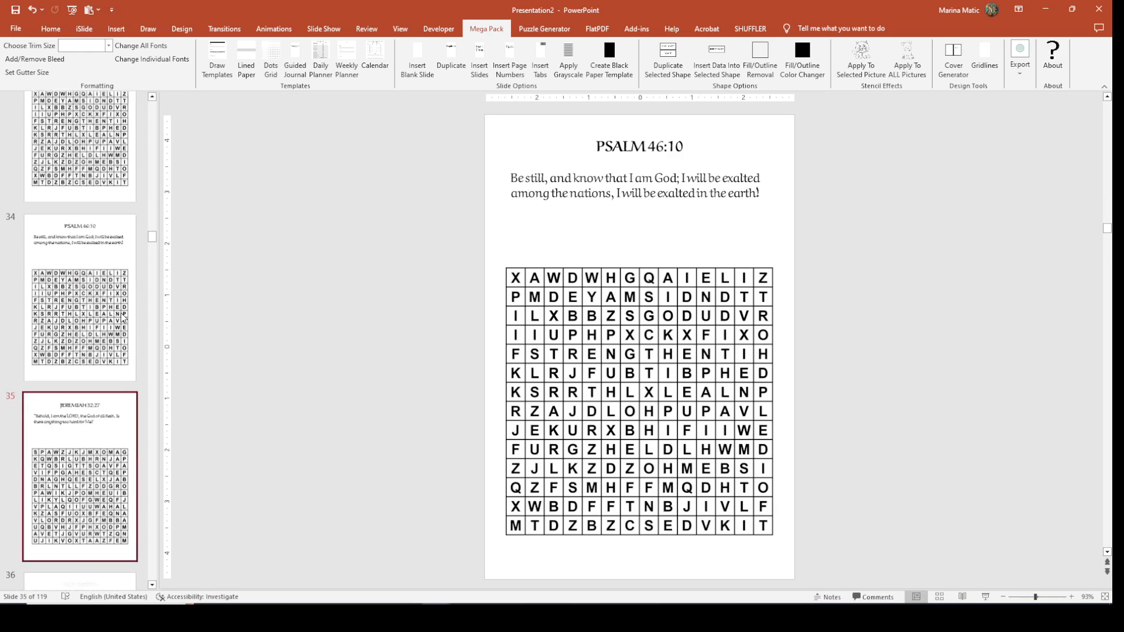
key("Down")
key("Down")
key("Down")
key("Down")
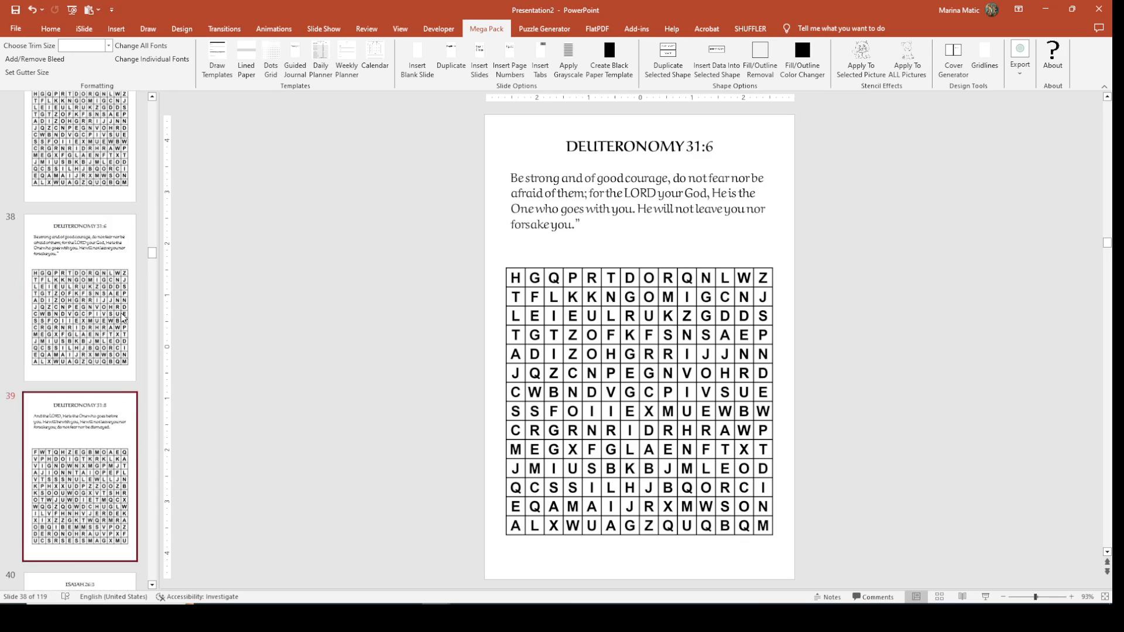
- Return to slide 3 and activate the Isaiah 41:10 verse text for editing
left_click_drag(153, 257, 159, 120)
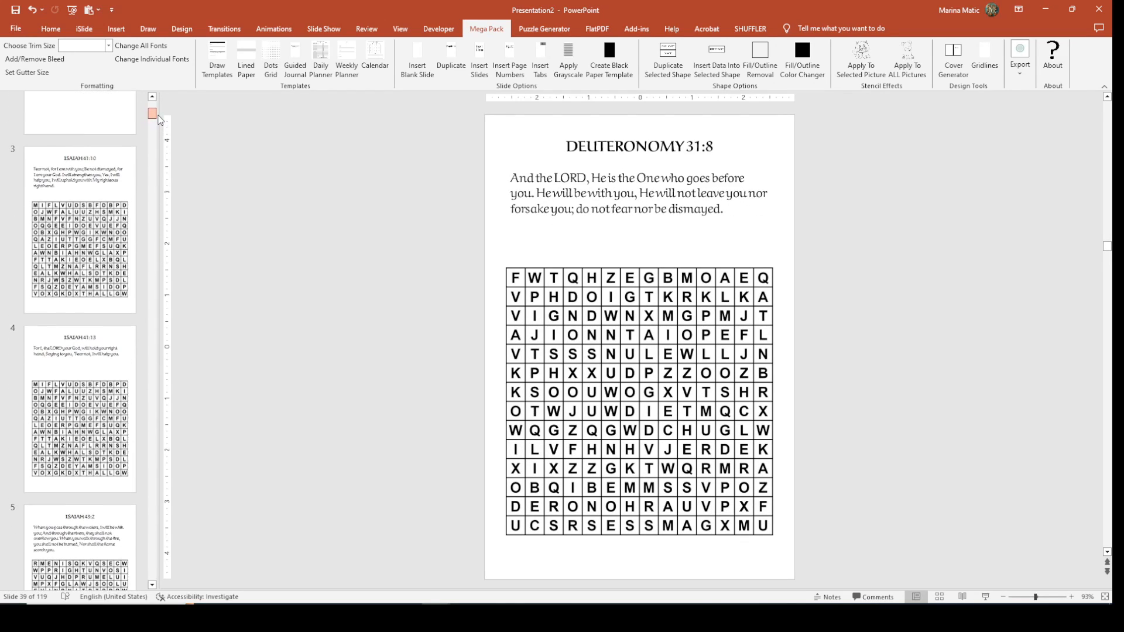
left_click(129, 168)
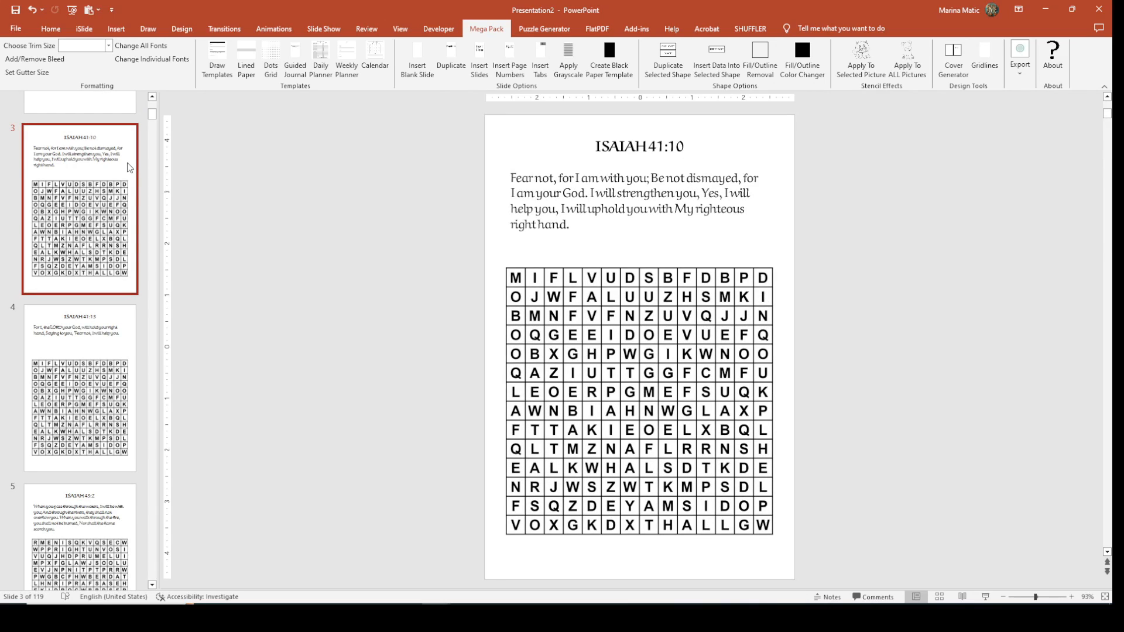
left_click(561, 194)
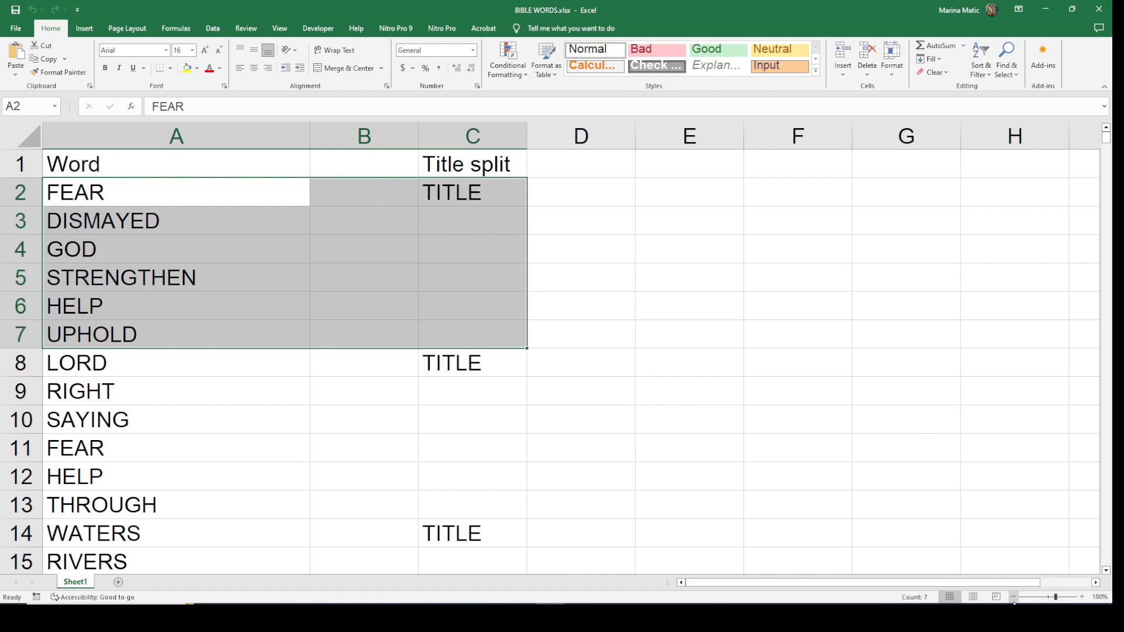
- Switch to BIBLE WORDS.xlsx in Excel, reduce the zoom to 80%, and place the word list side by side with the PowerPoint presentation
scroll(1015, 603, "up", 3)
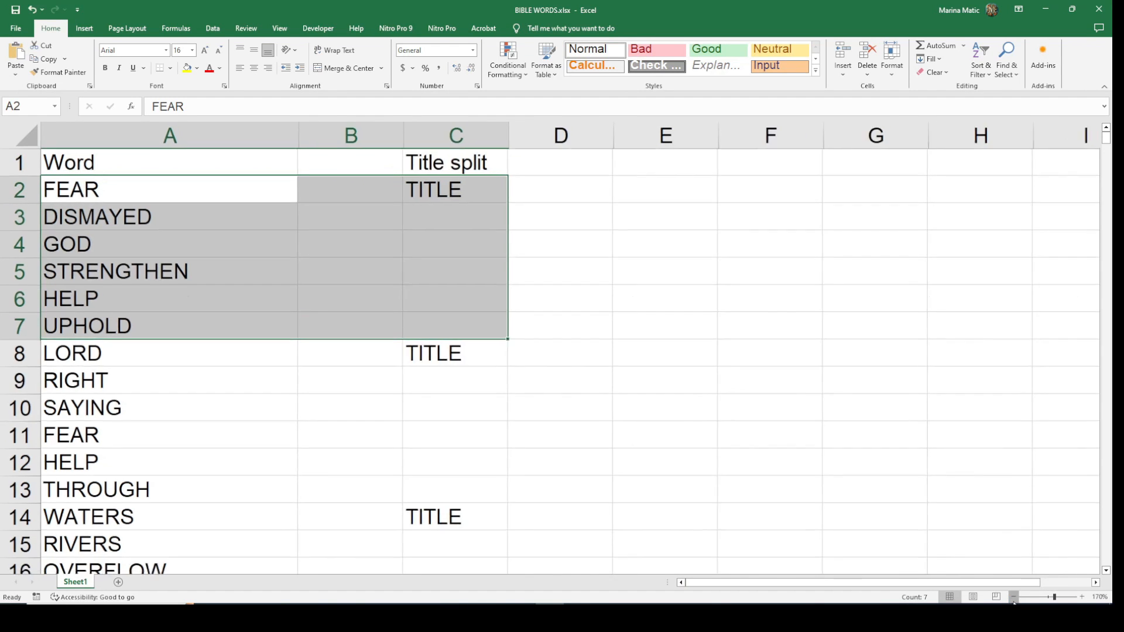
left_click(1013, 599)
left_click(1014, 598)
left_click(1013, 598)
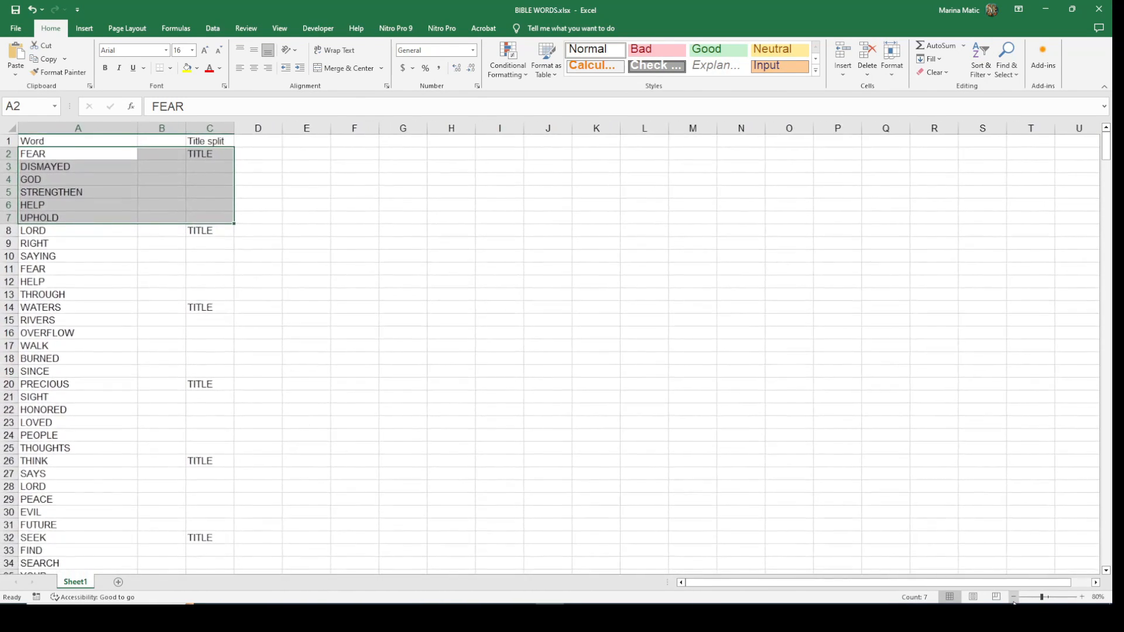
left_click(1013, 598)
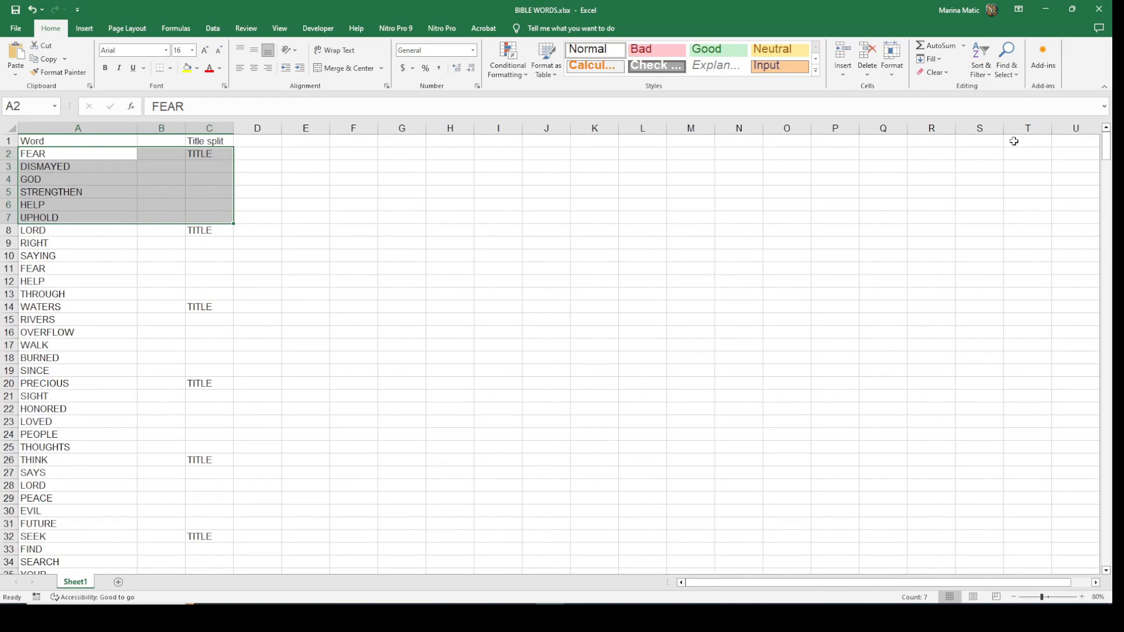
left_click(1073, 9)
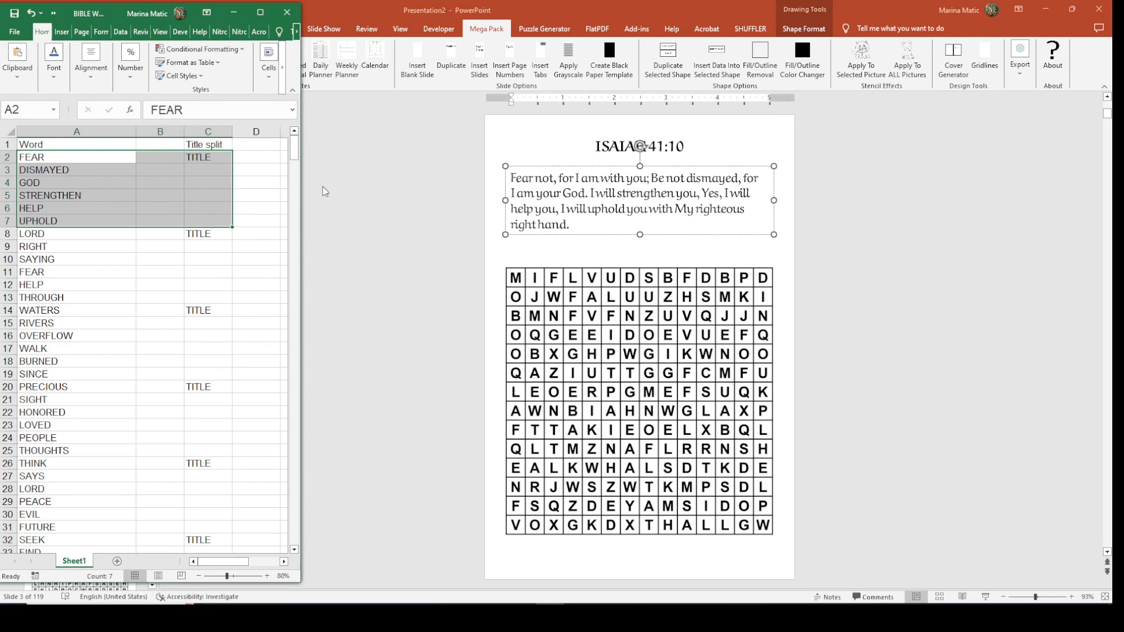
left_click(97, 164)
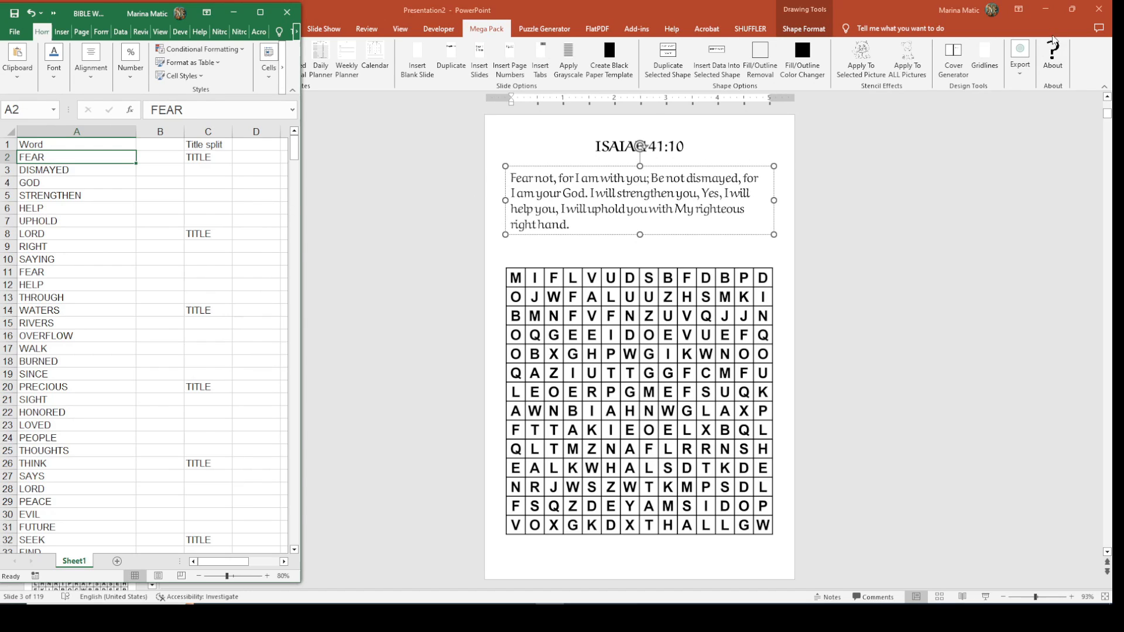
left_click(1072, 11)
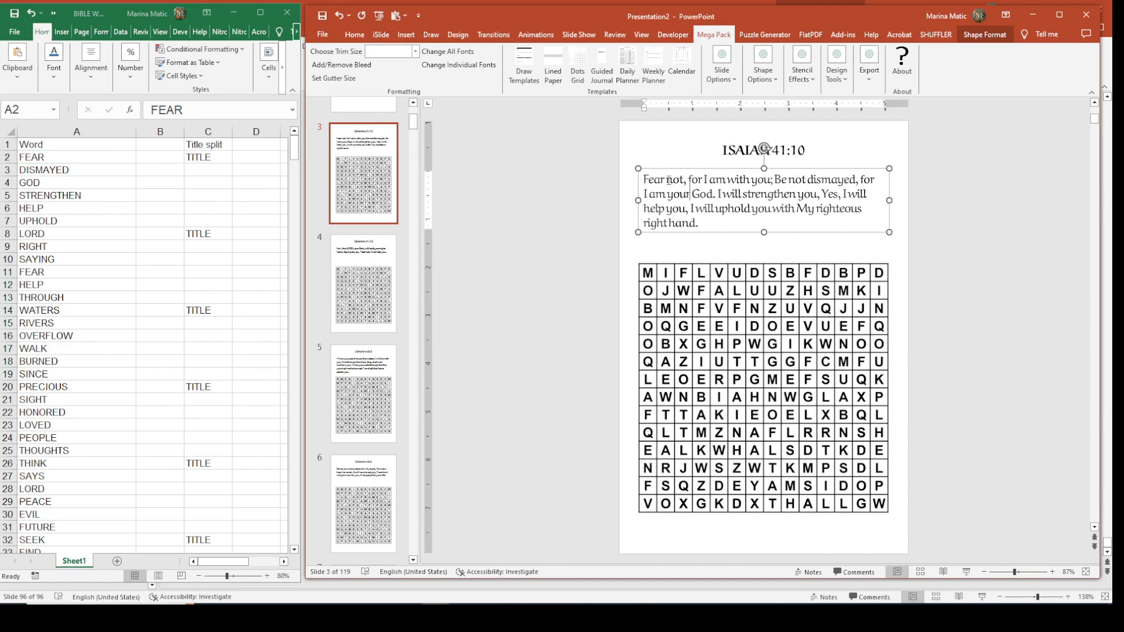
- Underline the words "Fear" and "dismayed" in the Isaiah 41:10 verse on slide 3
left_click_drag(668, 180, 644, 180)
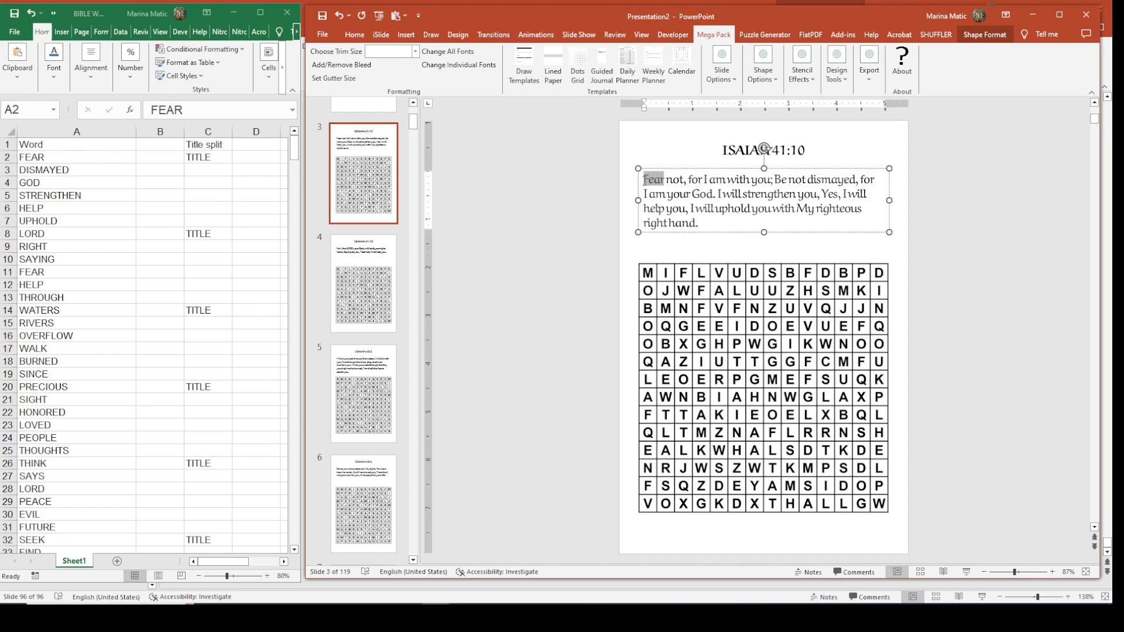
left_click(454, 66)
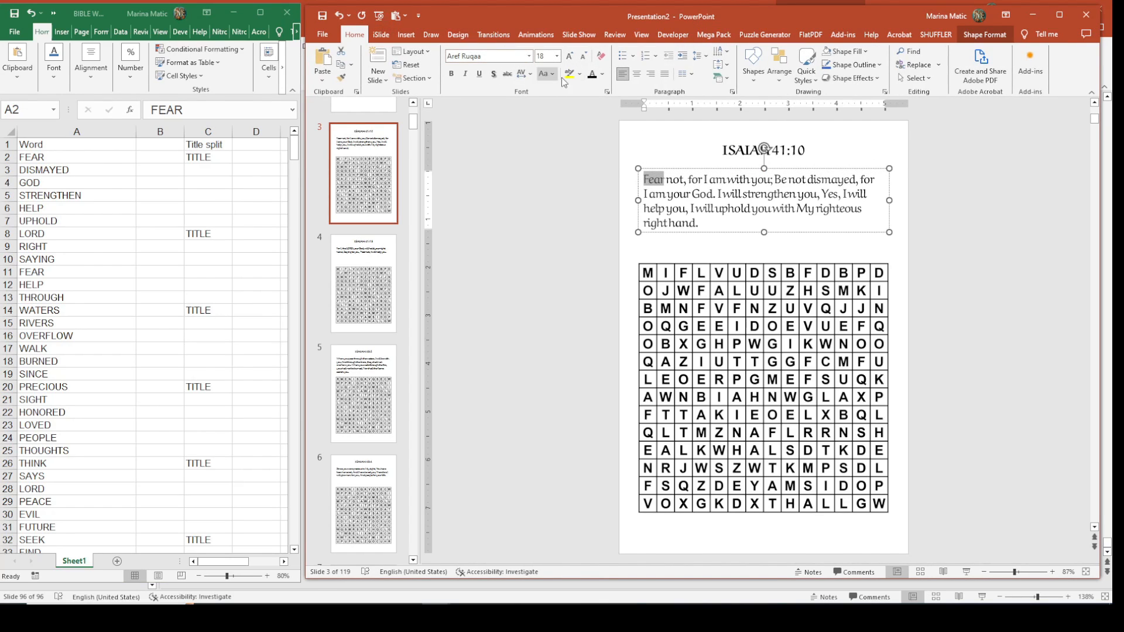
left_click(479, 74)
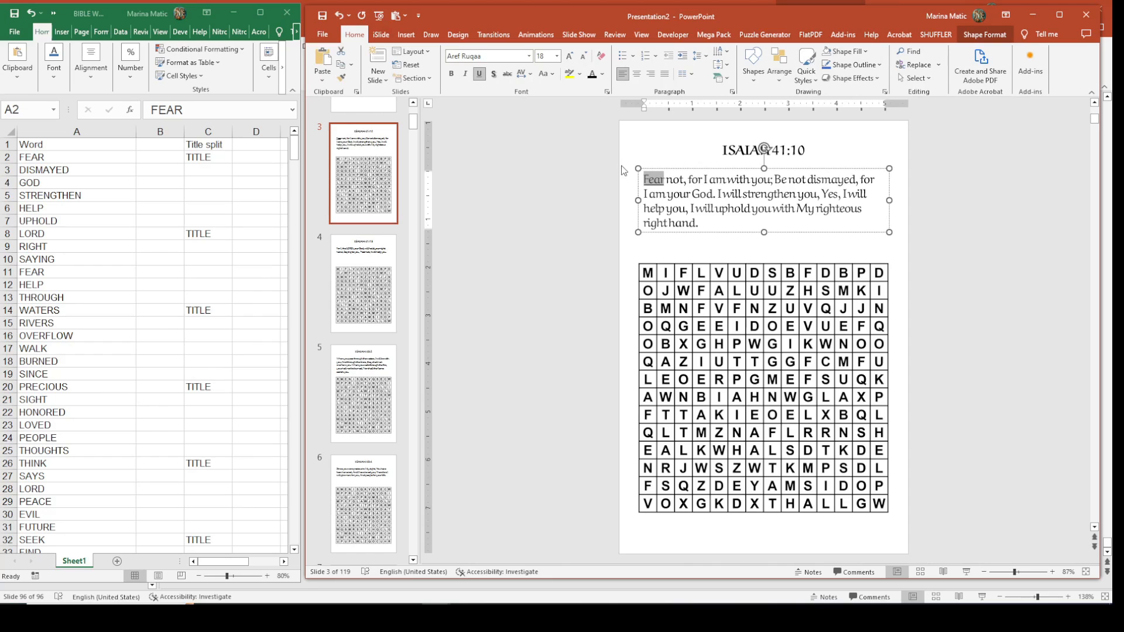
left_click(673, 180)
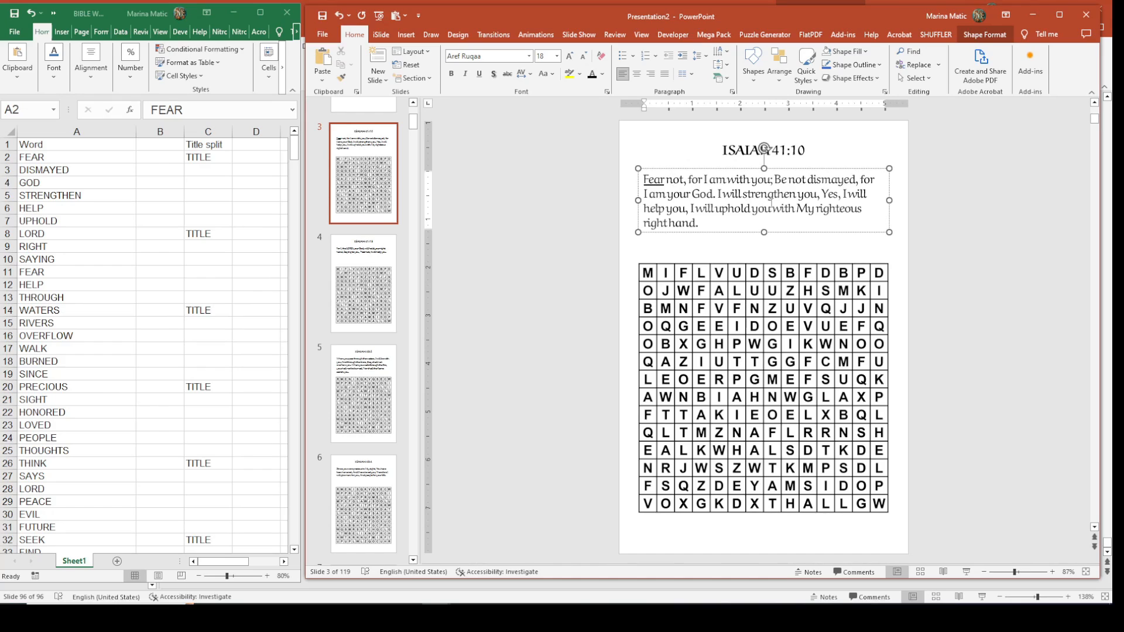
left_click_drag(808, 180, 856, 187)
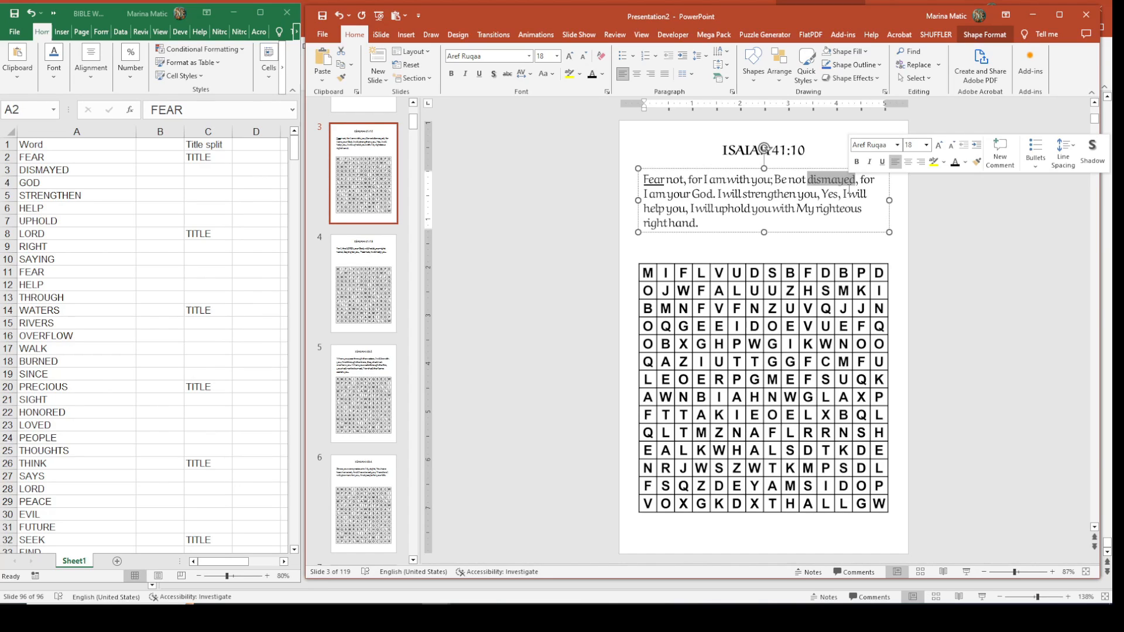
key("ctrl+u")
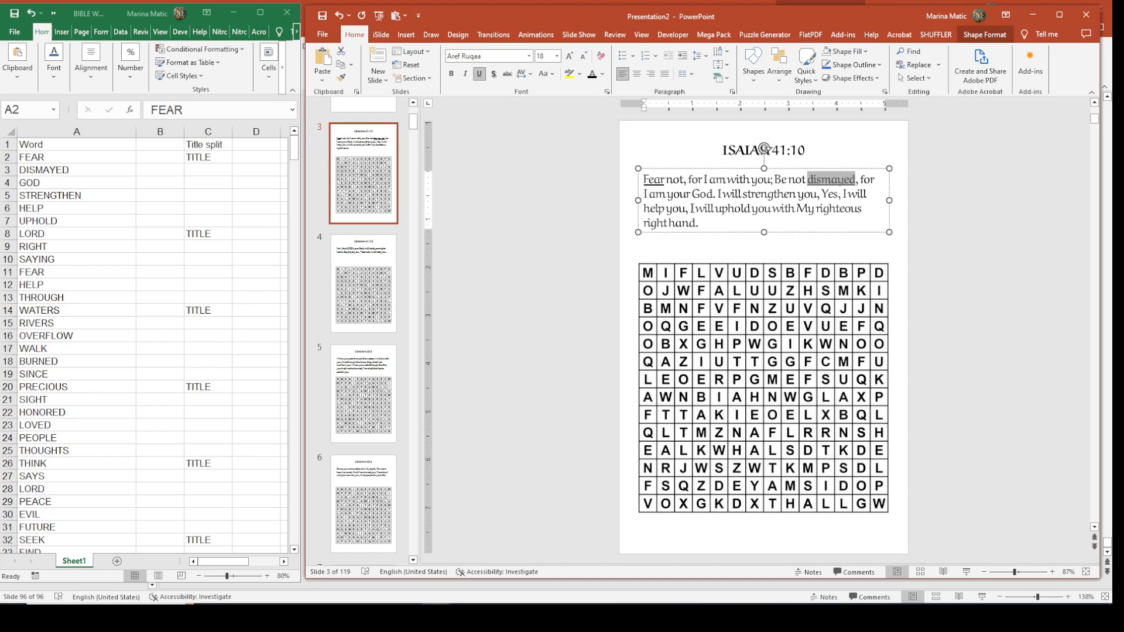
- Underline the words "God" and "strengthen" in the Isaiah 41:10 verse
double_click(701, 194)
key("ctrl+u")
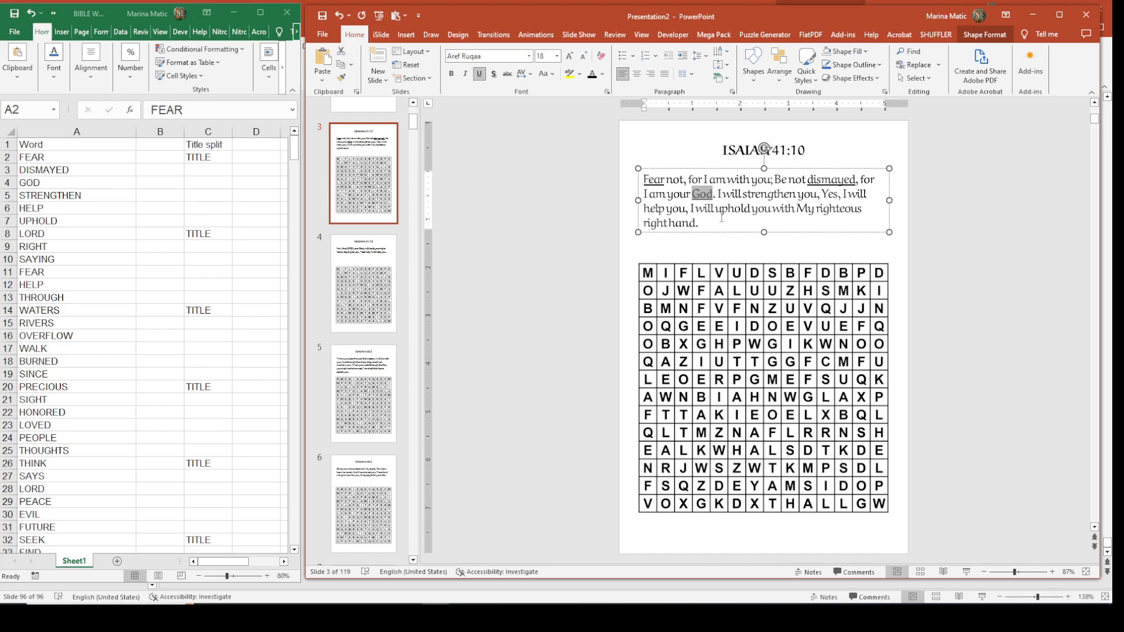
left_click(767, 196)
left_click_drag(743, 194, 798, 196)
key("ctrl+u")
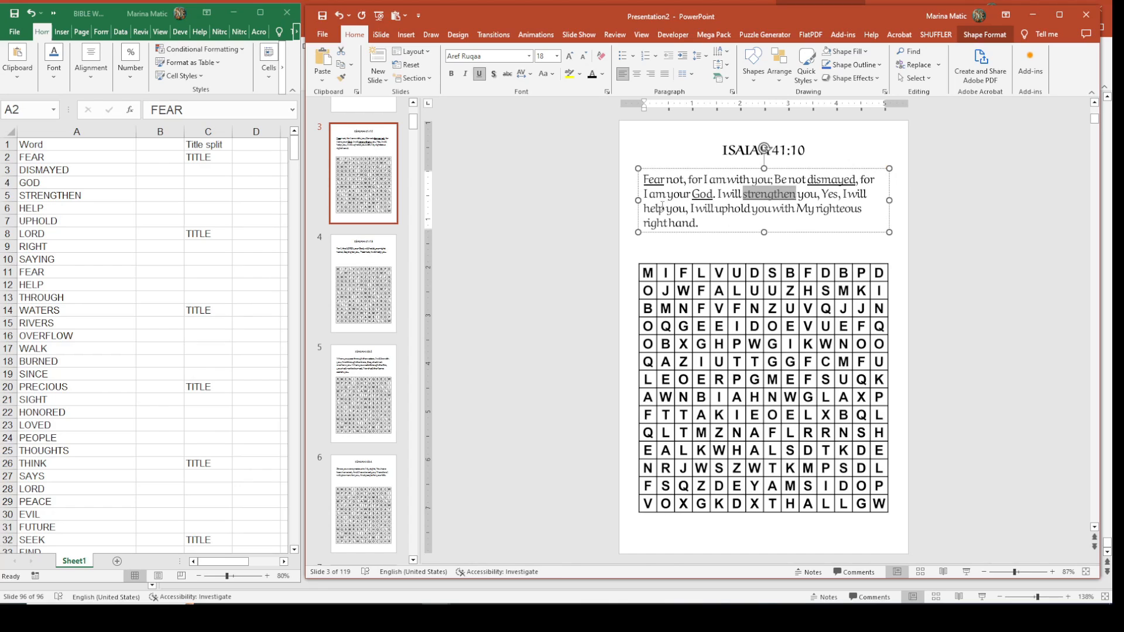
- Underline the words "help" and "uphold" in the Isaiah 41:10 verse
left_click_drag(667, 209, 643, 209)
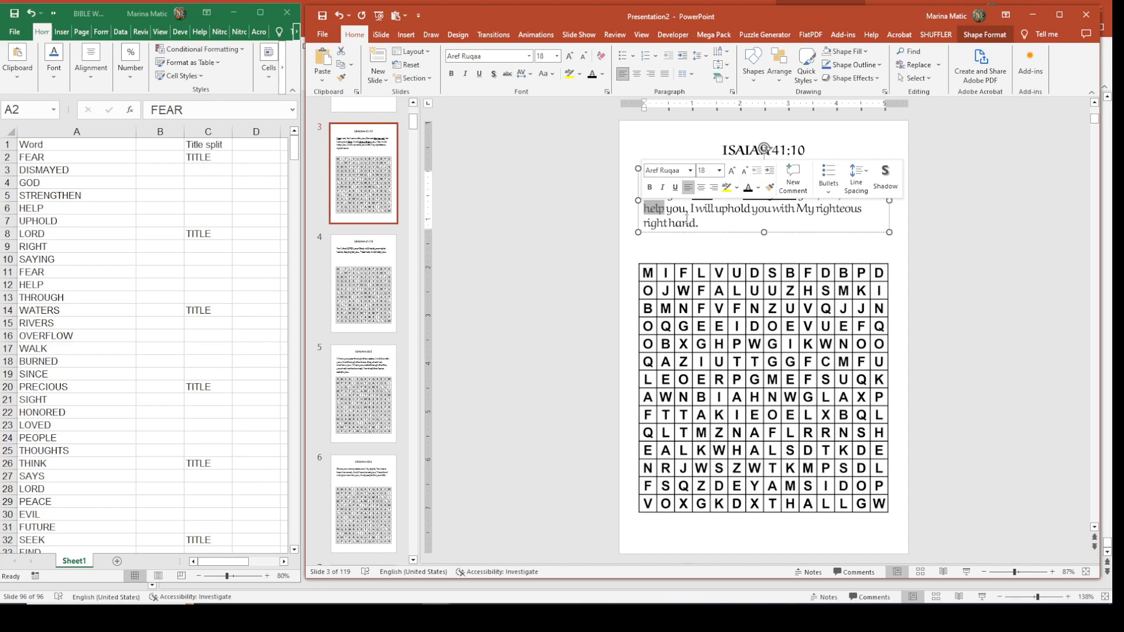
key("ctrl+u")
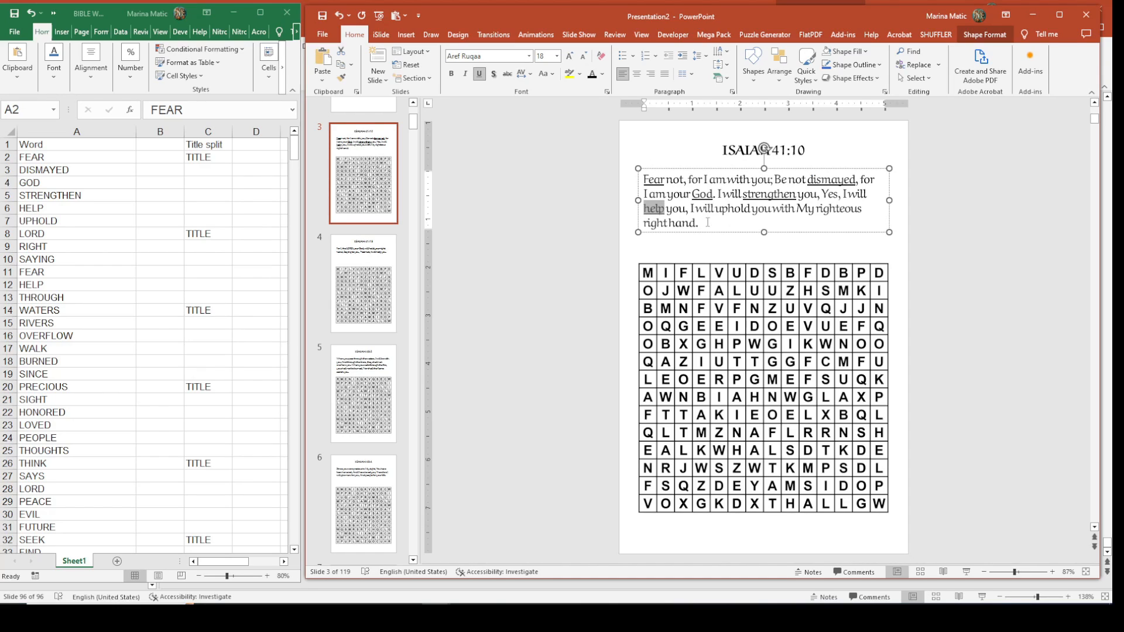
left_click_drag(717, 211, 749, 221)
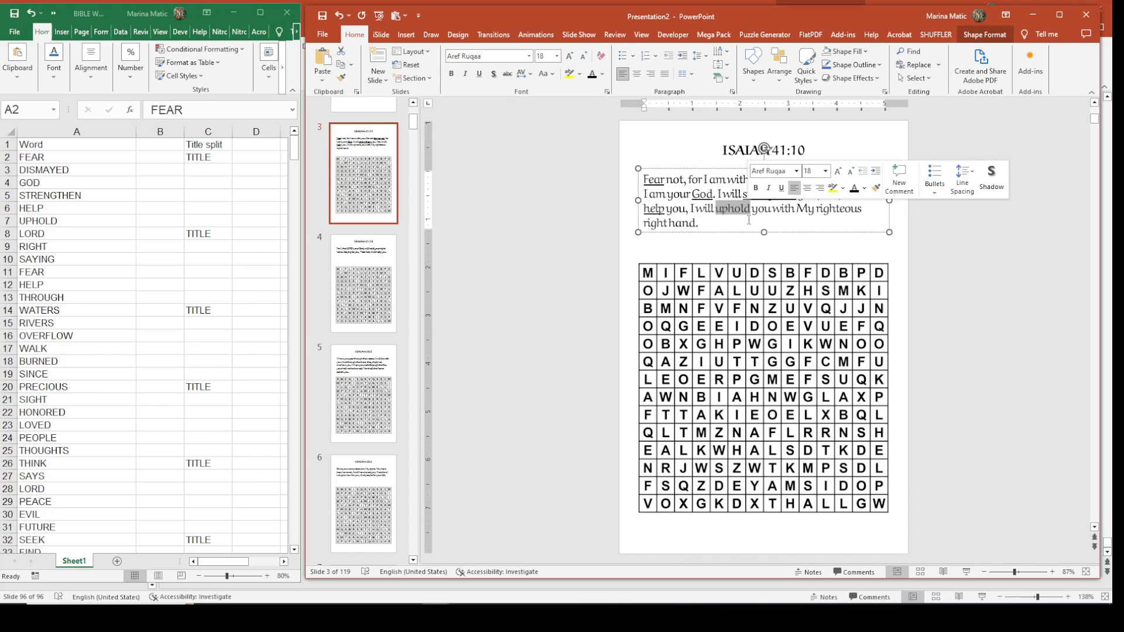
key("ctrl+u")
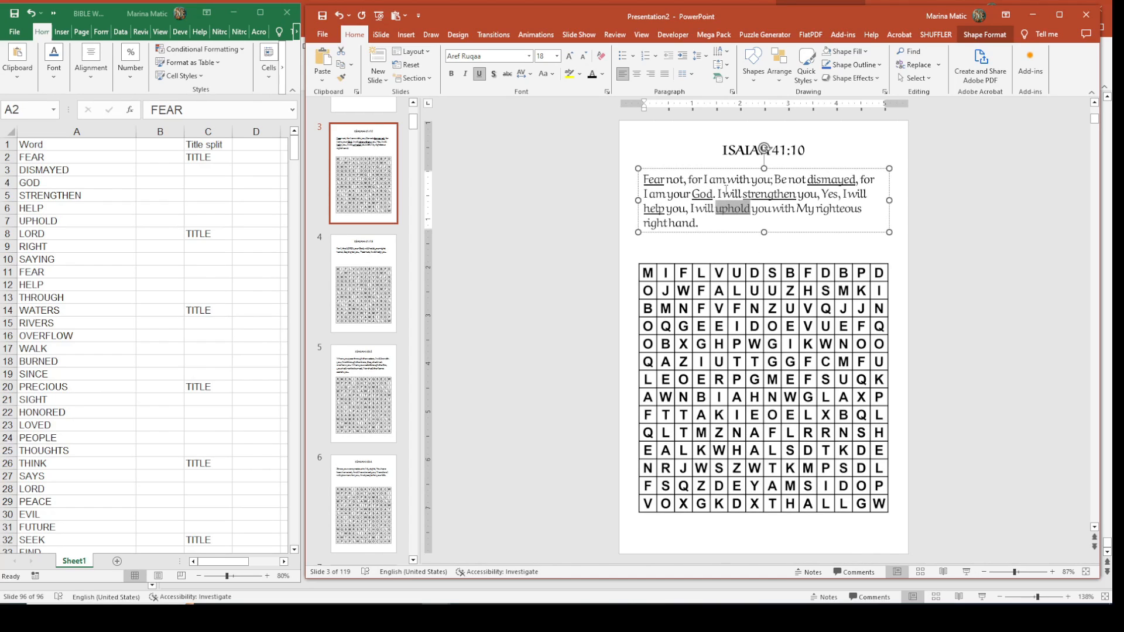
- Underline the words "LORD" and "right" in the Isaiah 41:13 verse on slide 4
scroll(453, 242, "down", 1)
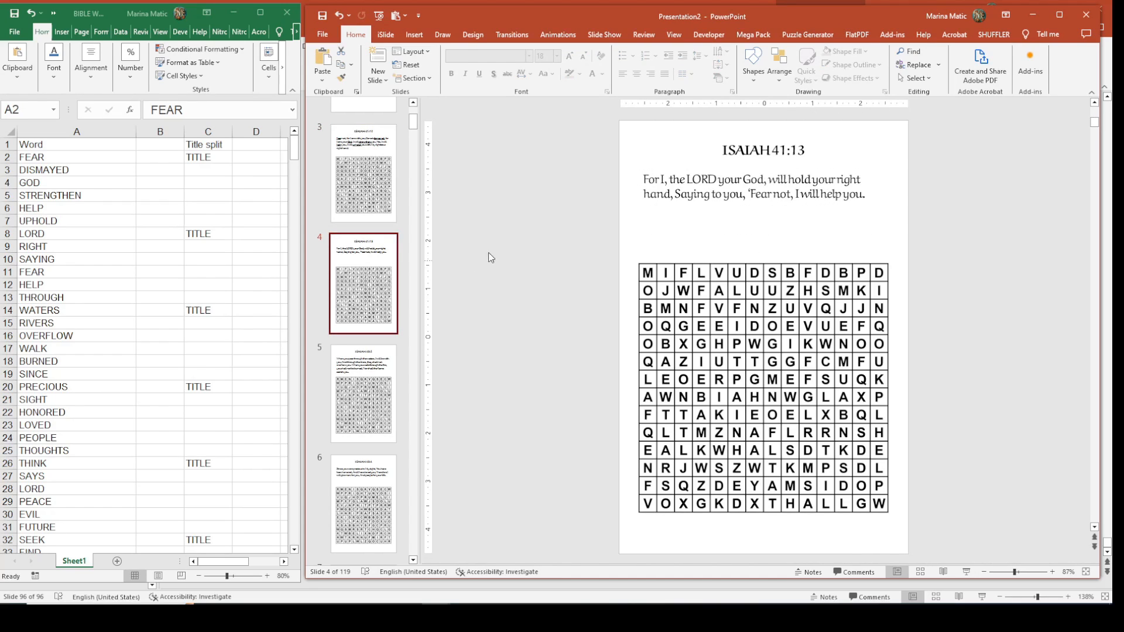
left_click(699, 185)
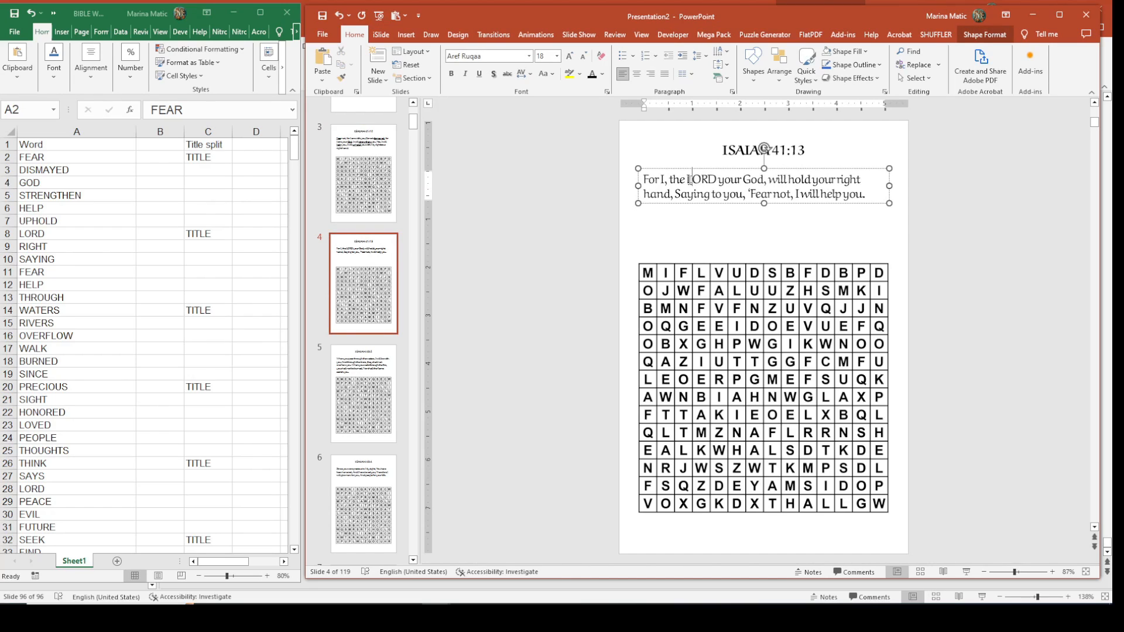
left_click_drag(687, 180, 716, 180)
key("ctrl+u")
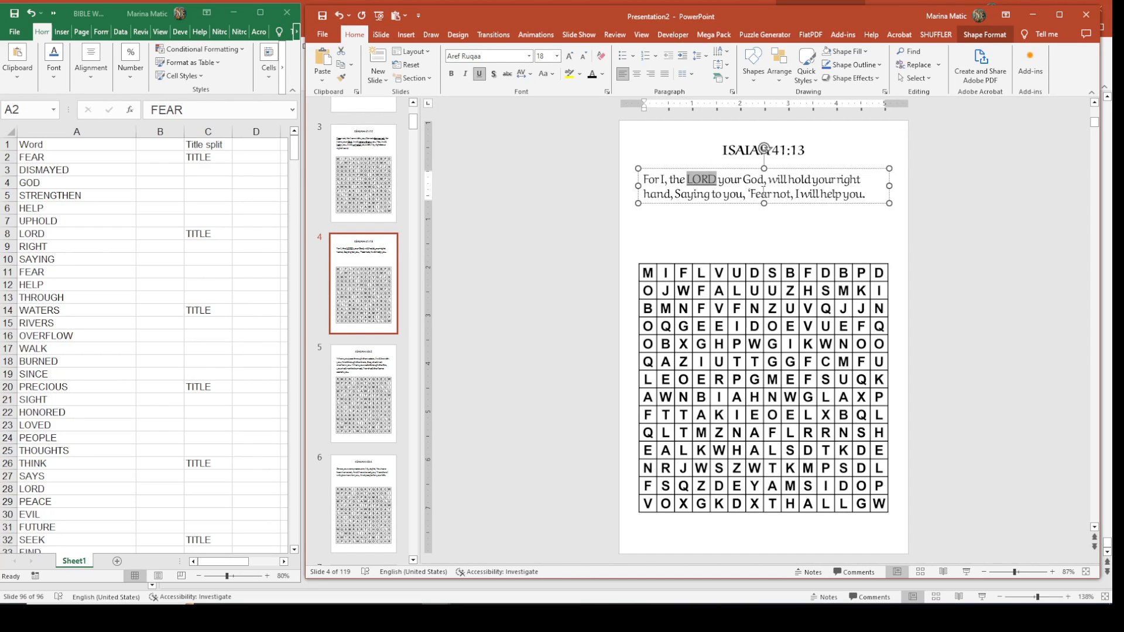
left_click_drag(837, 179, 862, 180)
key("ctrl+u")
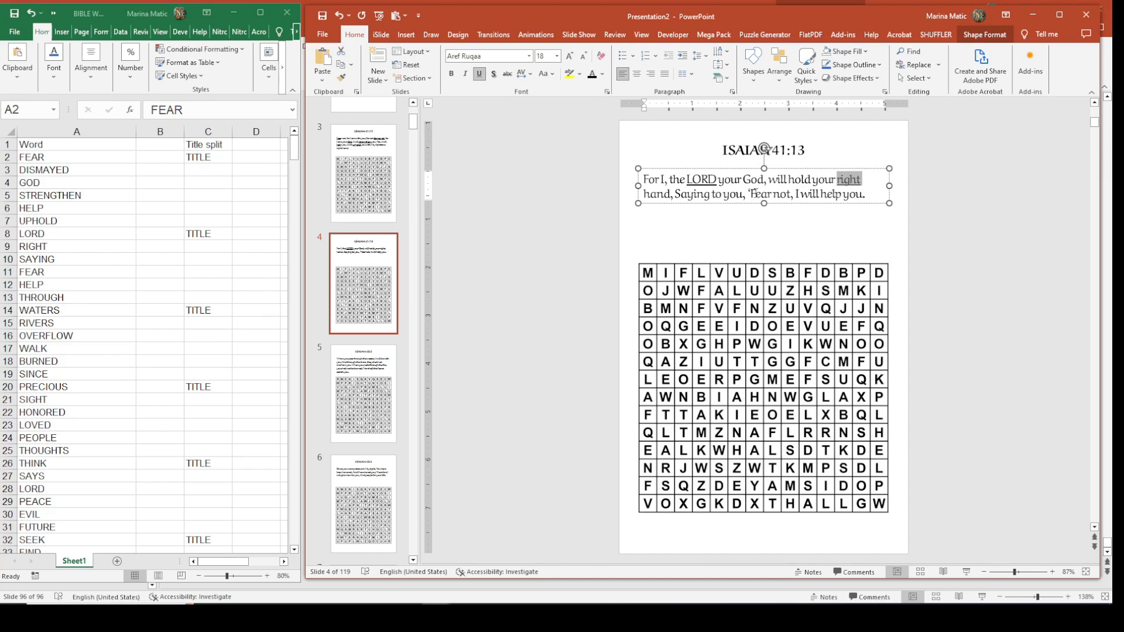
- Underline the words "Saying", "Fear" and "help" in the Isaiah 41:13 verse on slide 4
left_click_drag(675, 195, 774, 198)
key("ctrl+u")
key("ctrl+u")
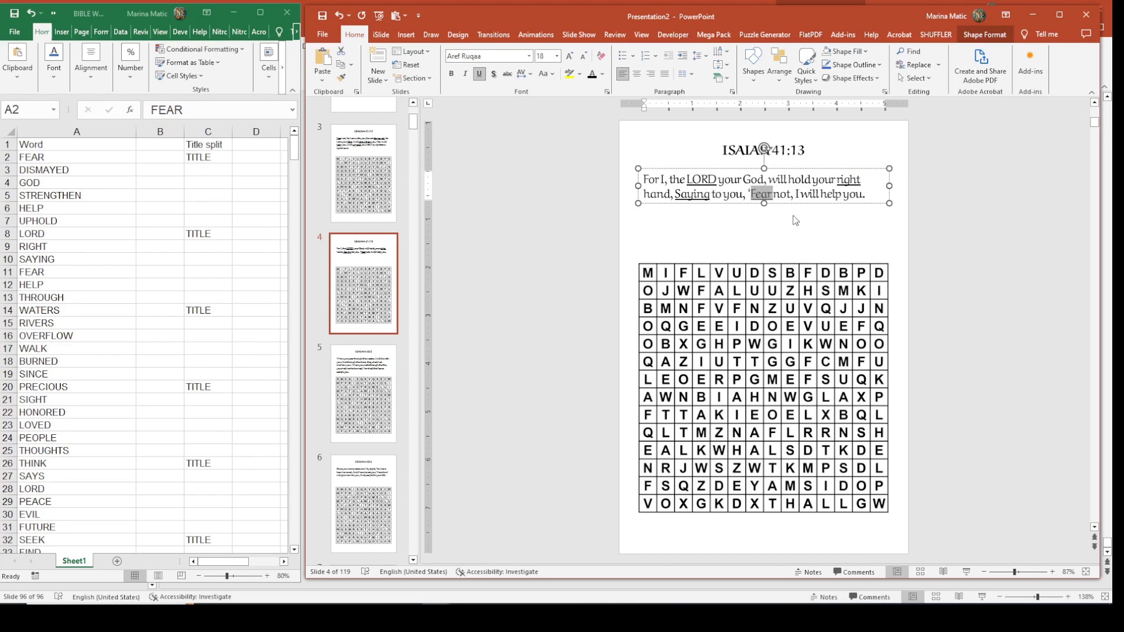
left_click_drag(821, 195, 842, 197)
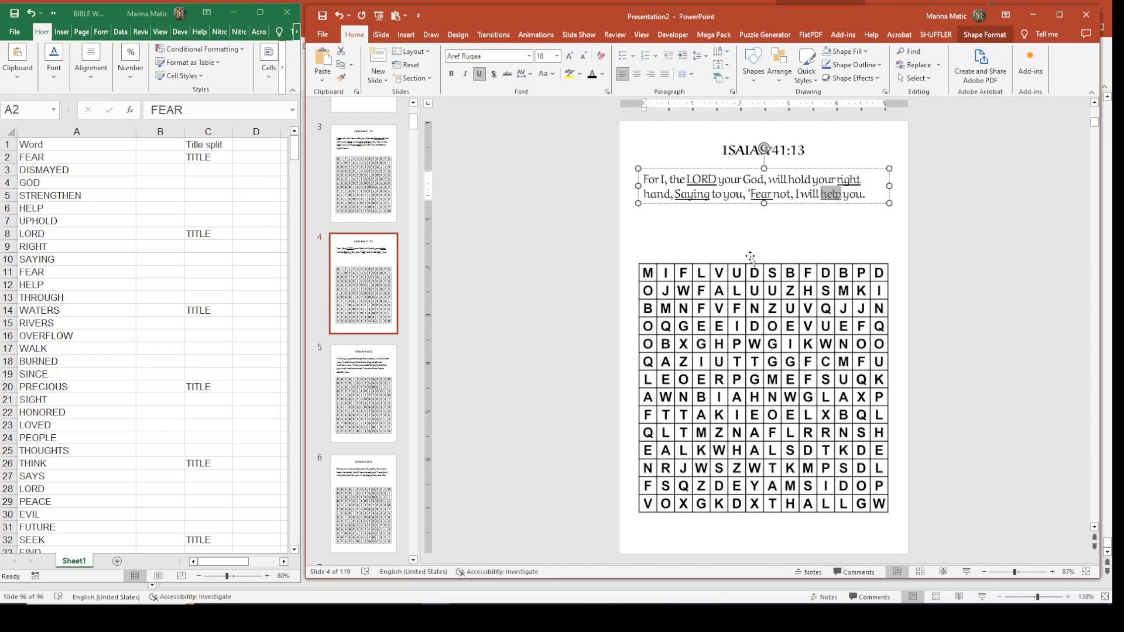
- Delete the Psalm 5:16 title, verse and letter grid on slide 1, and cut its page number box
scroll(467, 329, "down", 1)
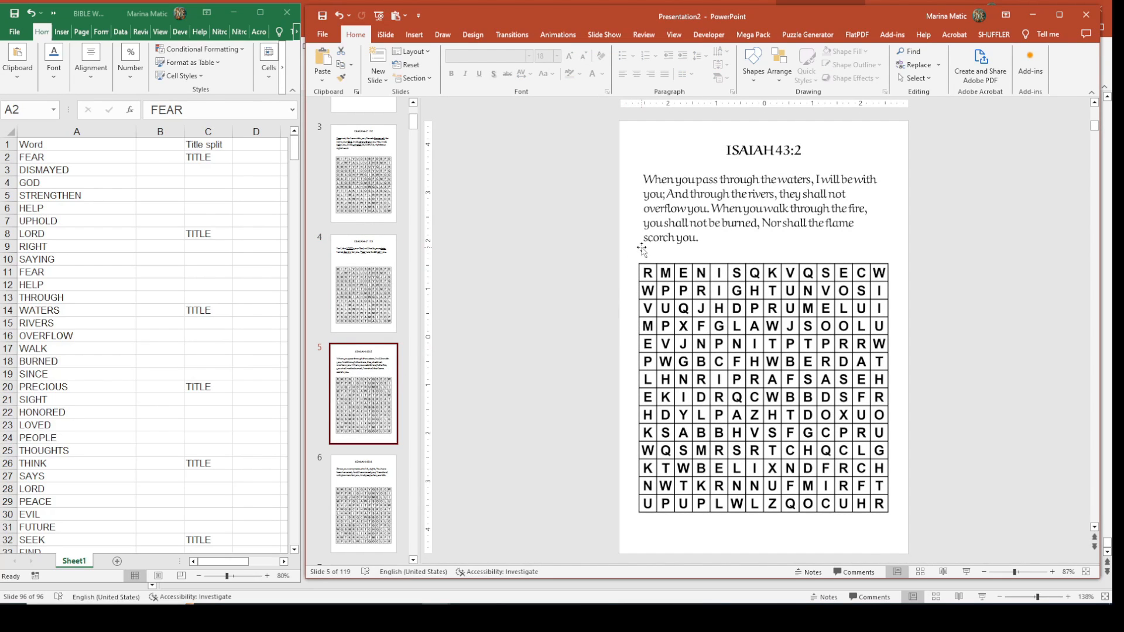
scroll(642, 249, "up", 1)
scroll(420, 114, "up", 3)
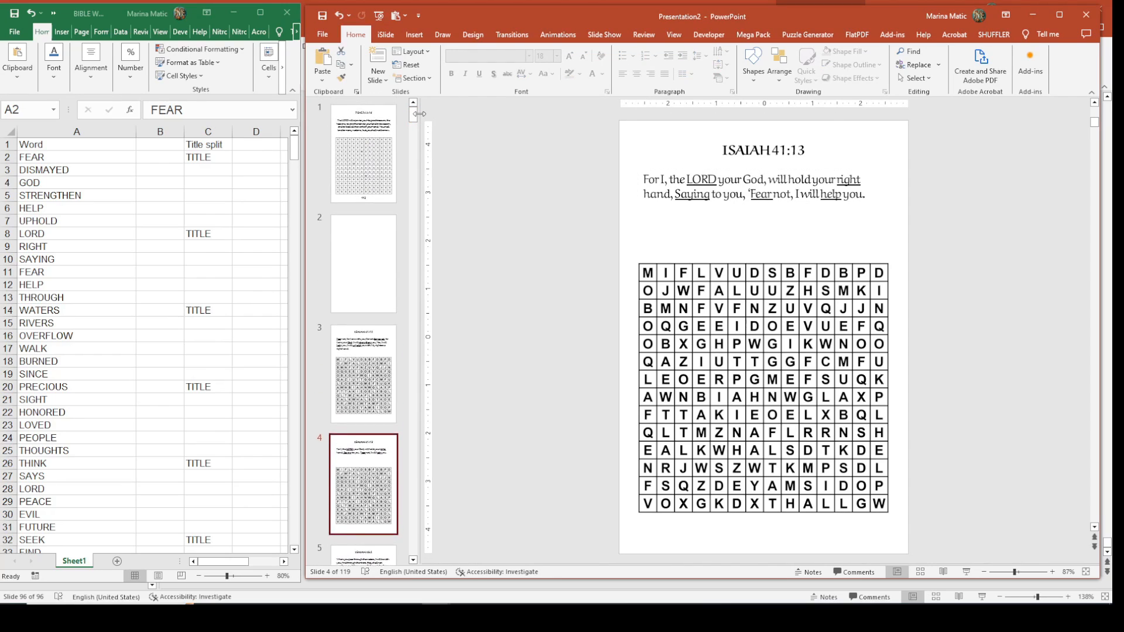
key("Home")
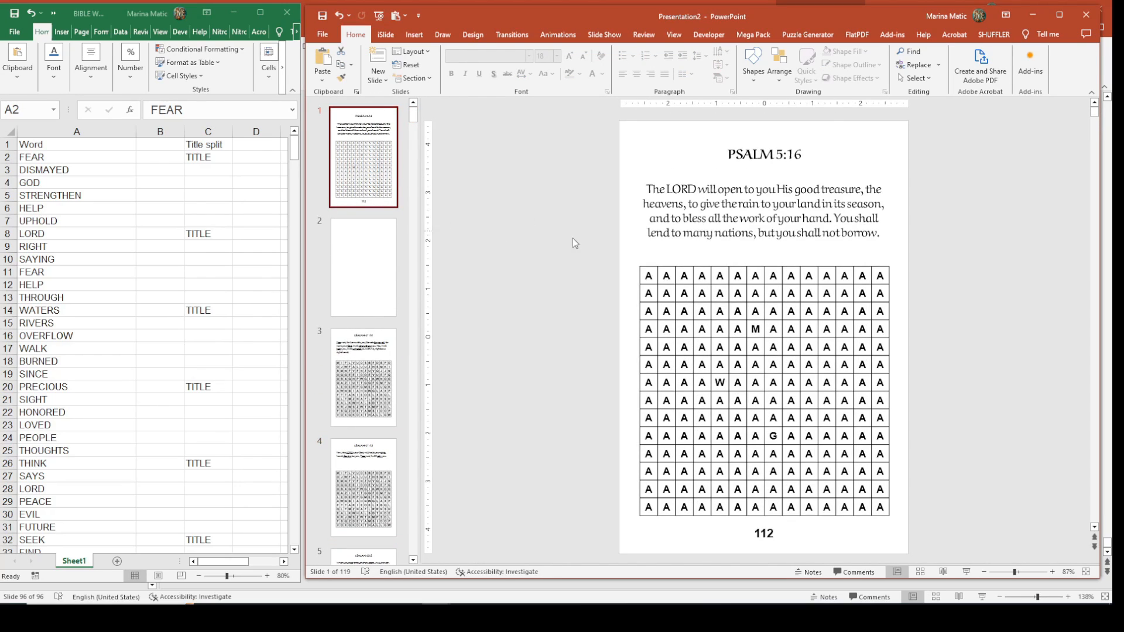
left_click_drag(586, 128, 931, 526)
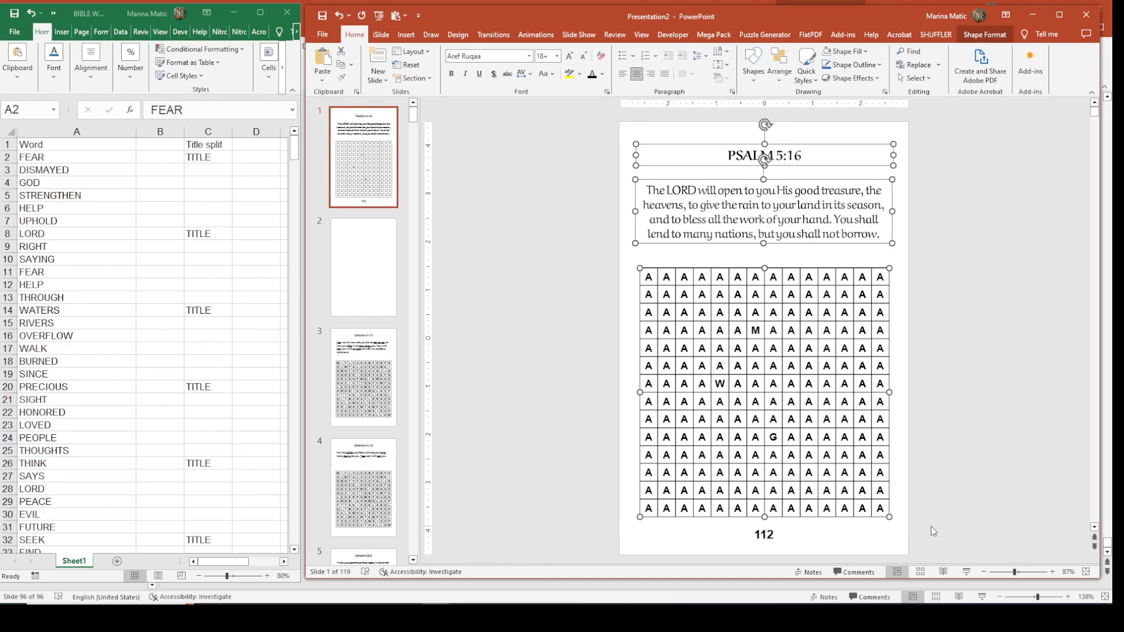
key("Delete")
left_click(788, 534)
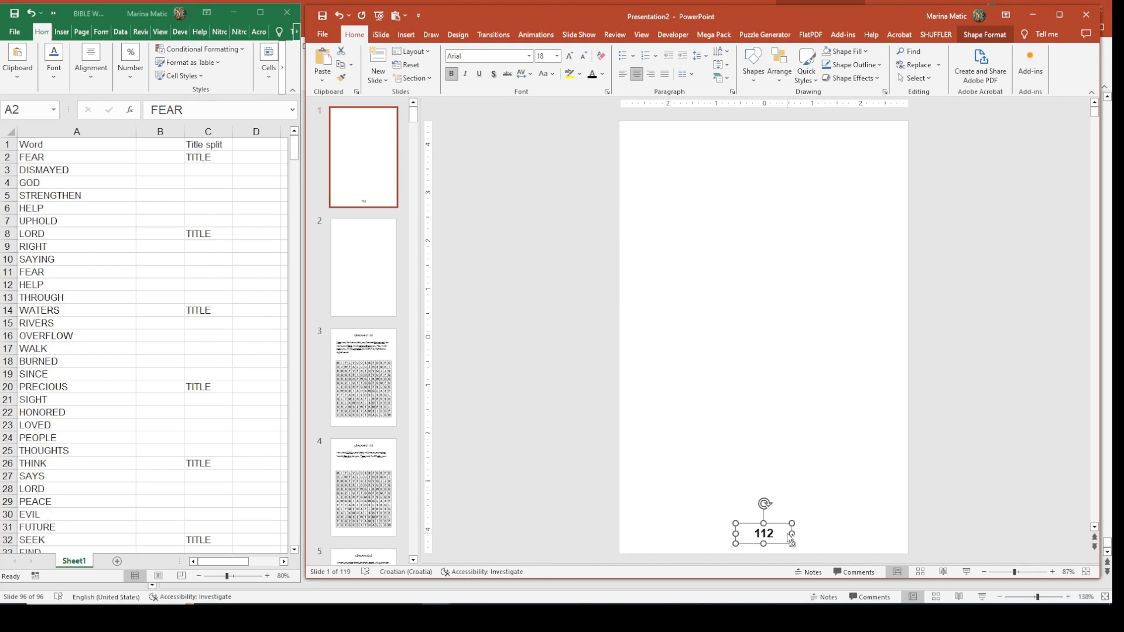
key("Delete")
- Paste the page number box below the puzzle grid on slide 3, shift it slightly upward and clear its text
left_click(384, 346)
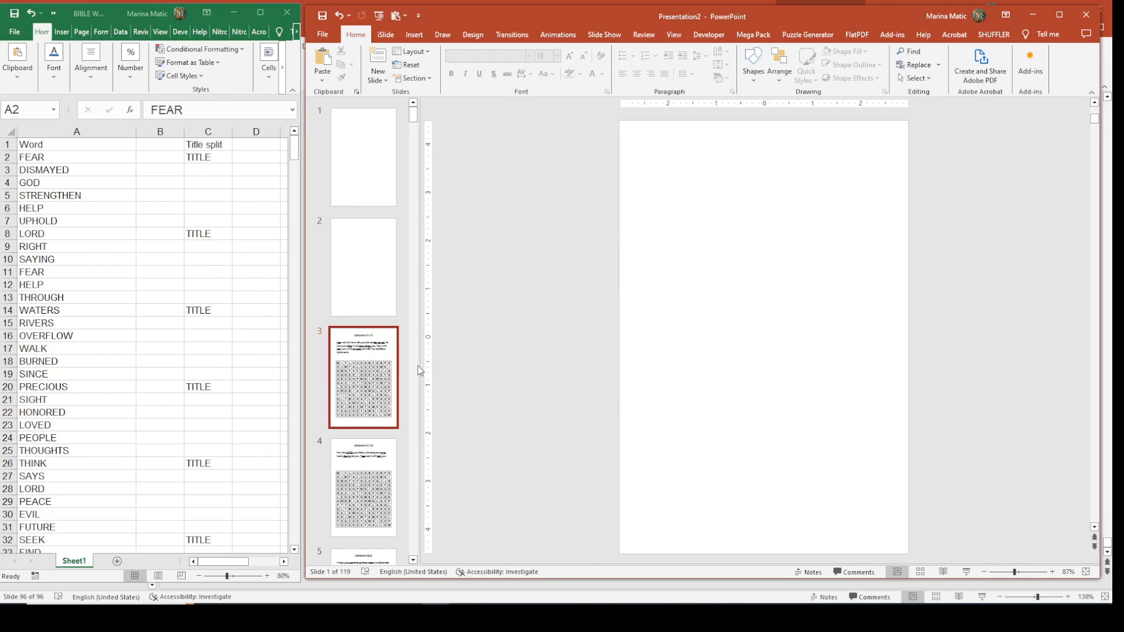
key("ctrl+v")
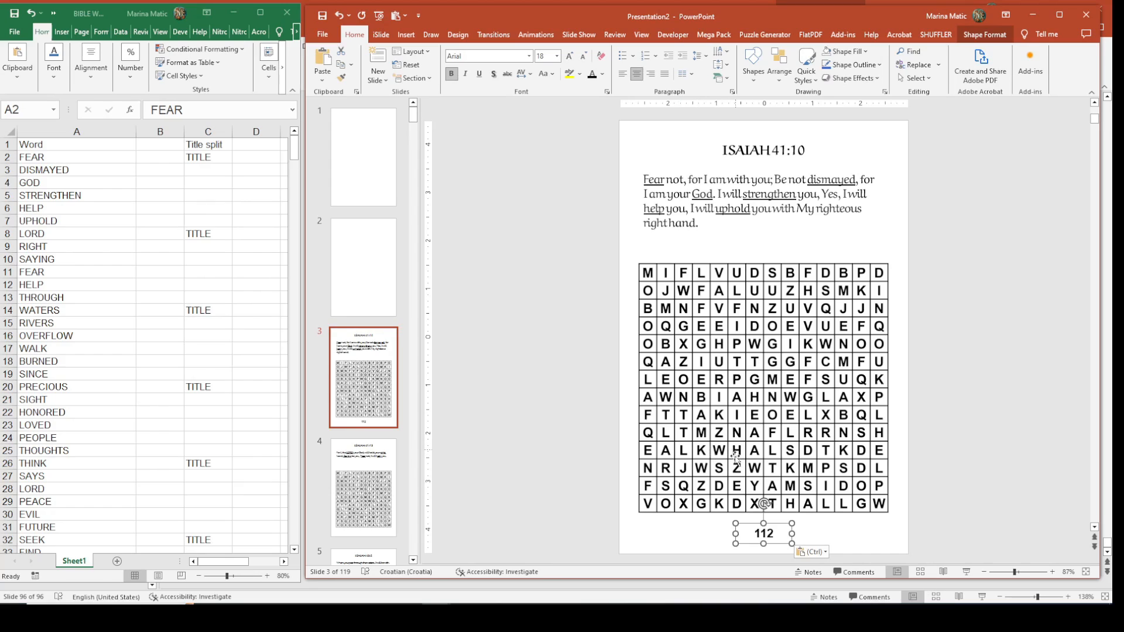
left_click_drag(755, 522, 758, 520)
left_click(770, 529)
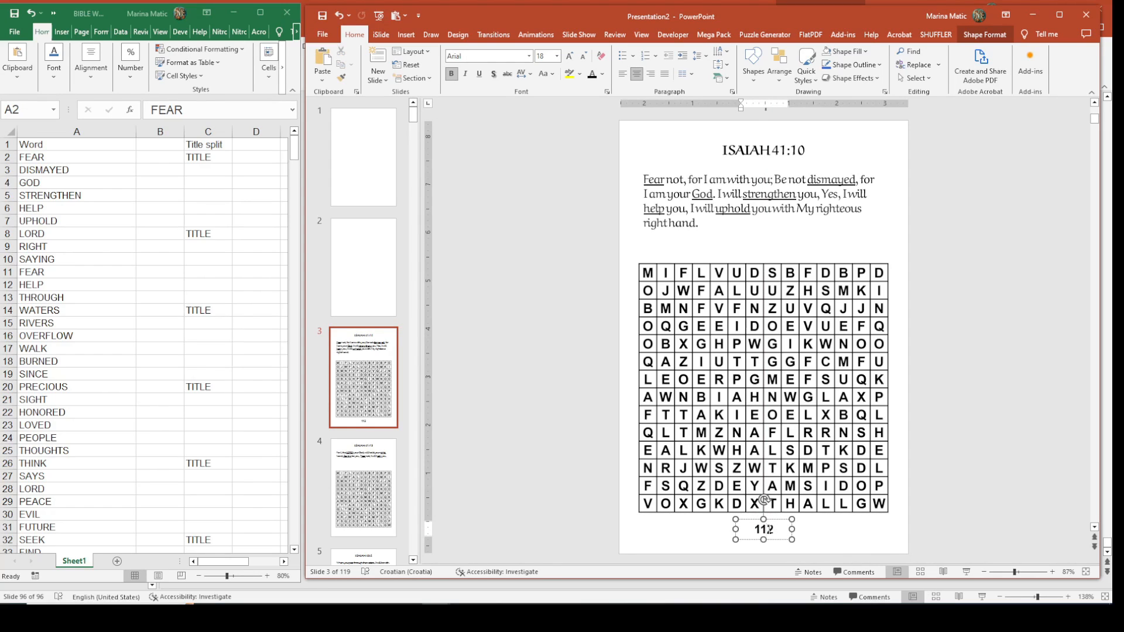
key("BackSpace")
key("BackSpace")
key("Delete")
- Maximize the presentation window, deselect the empty box on slide 3 and go to slide 1
left_click(712, 36)
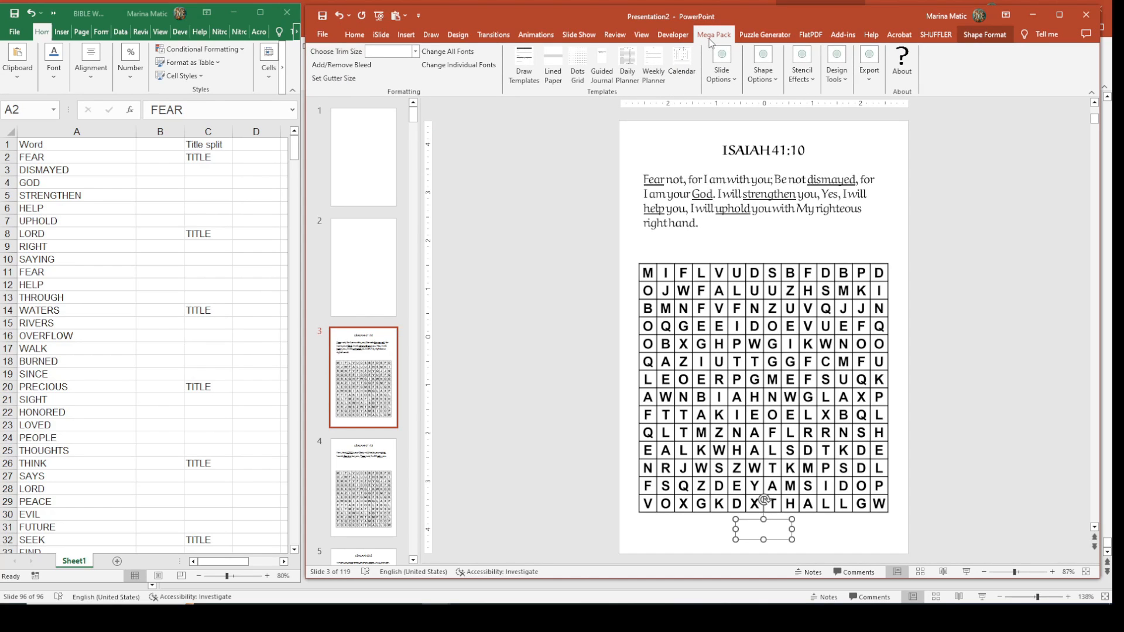
left_click(1058, 16)
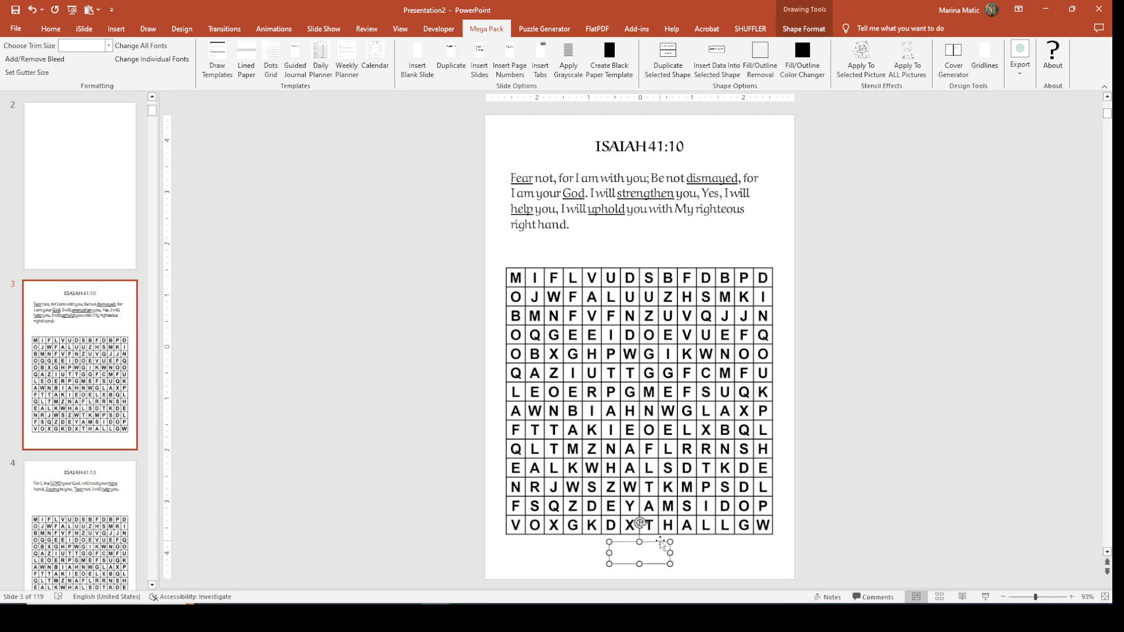
left_click(661, 571)
scroll(79, 146, "up", 2)
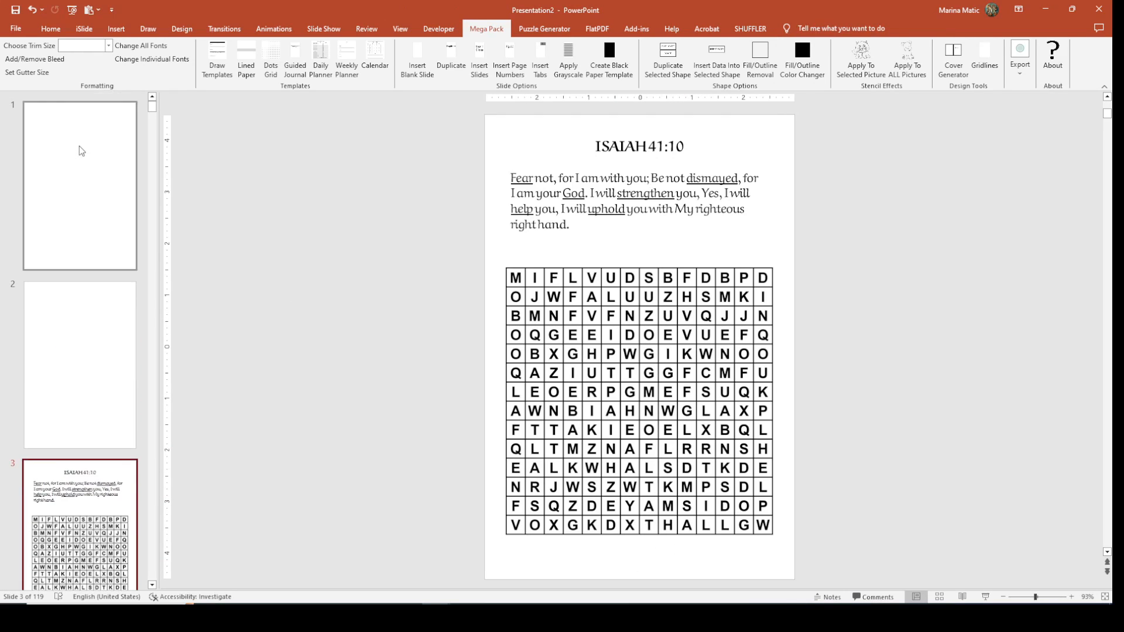
left_click(83, 182)
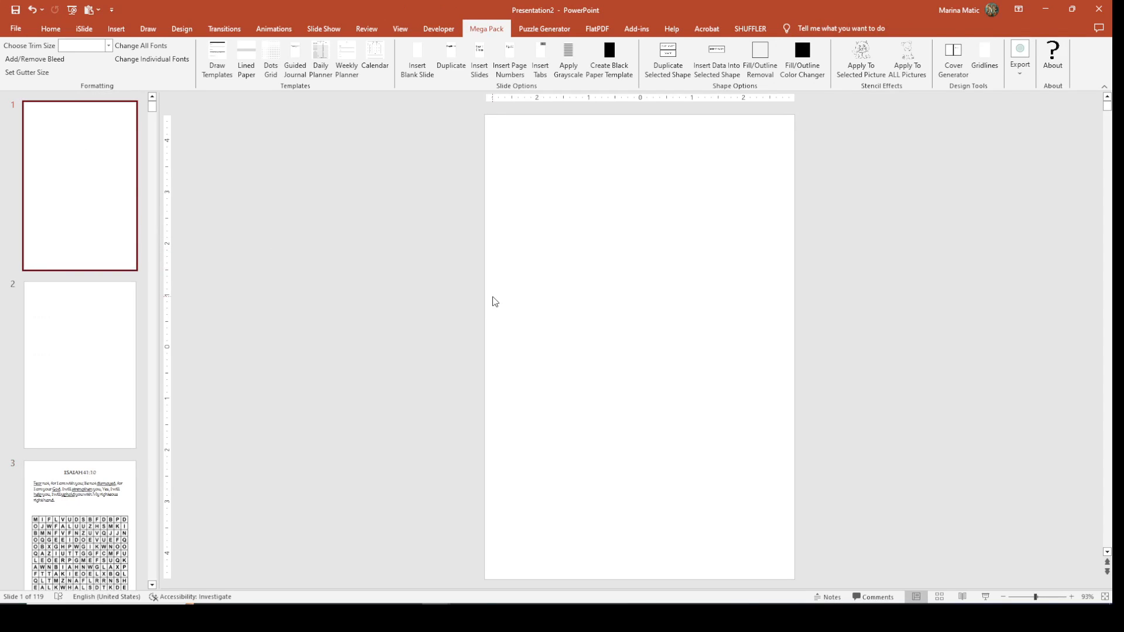
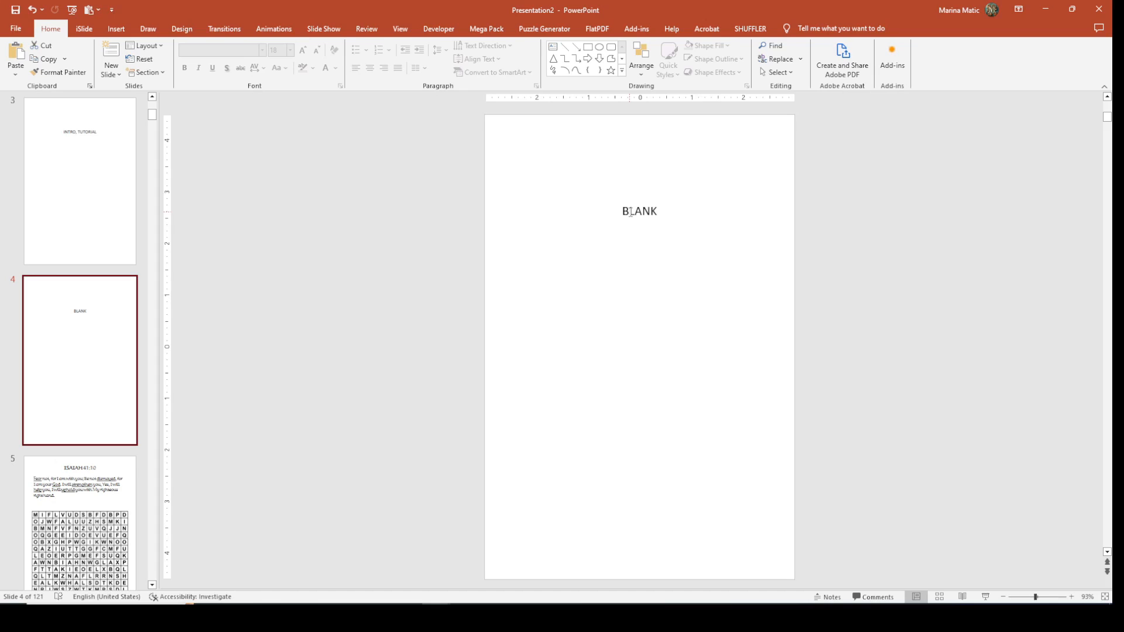
- Draw an empty text box centered near the page's lower edge on the "THIS BOOK BELONGS TO" slide
left_click(109, 492)
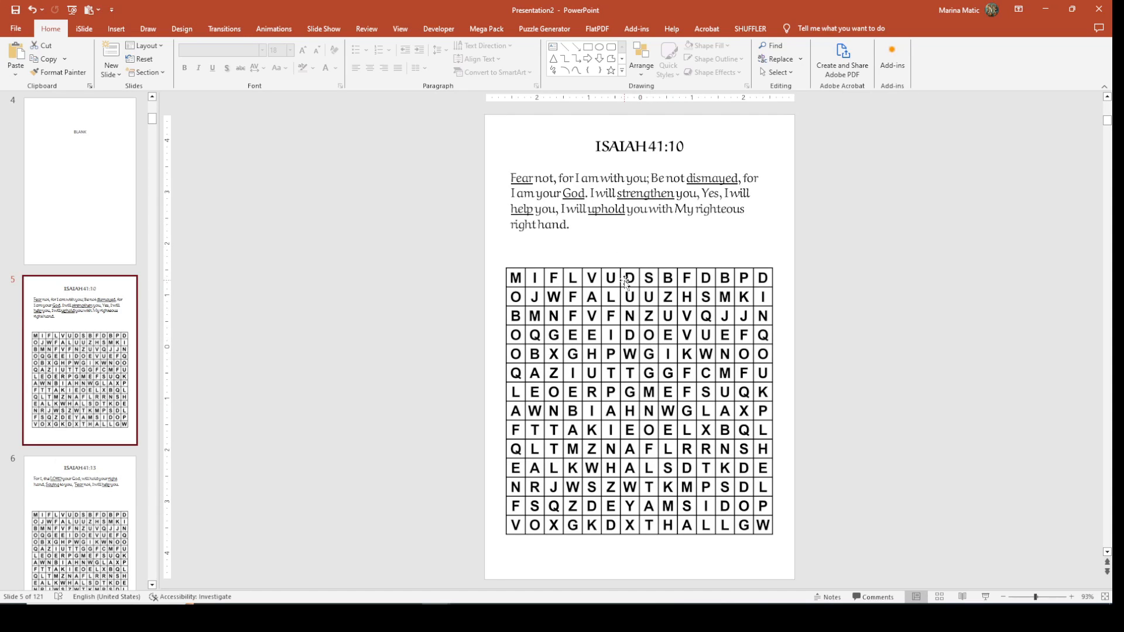
left_click_drag(156, 121, 157, 107)
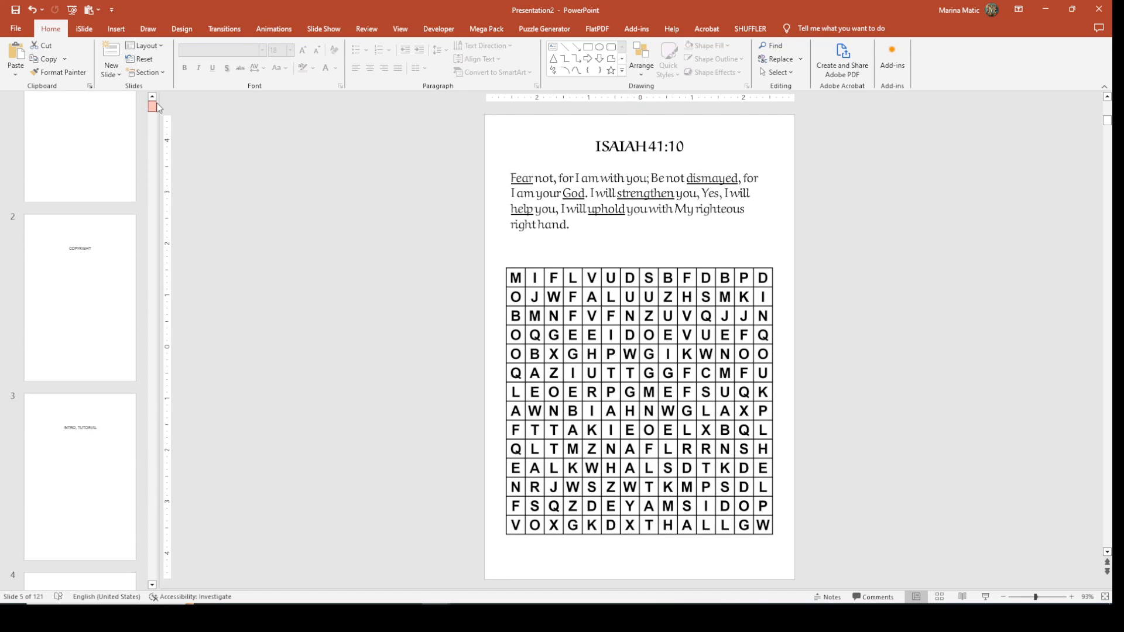
left_click(135, 140)
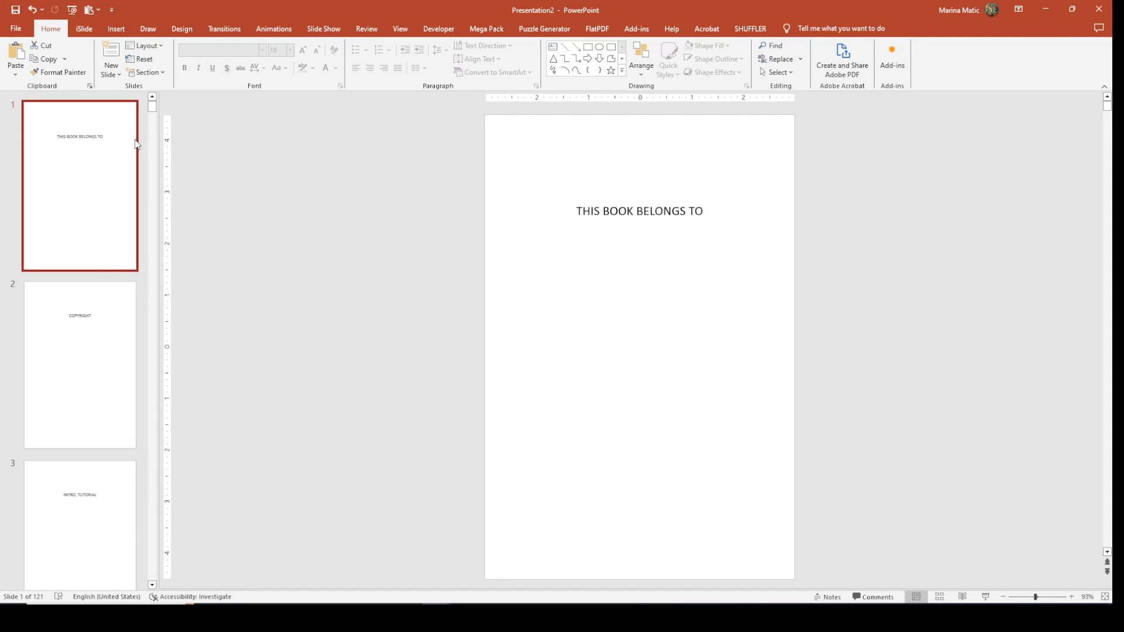
left_click(116, 29)
left_click(456, 58)
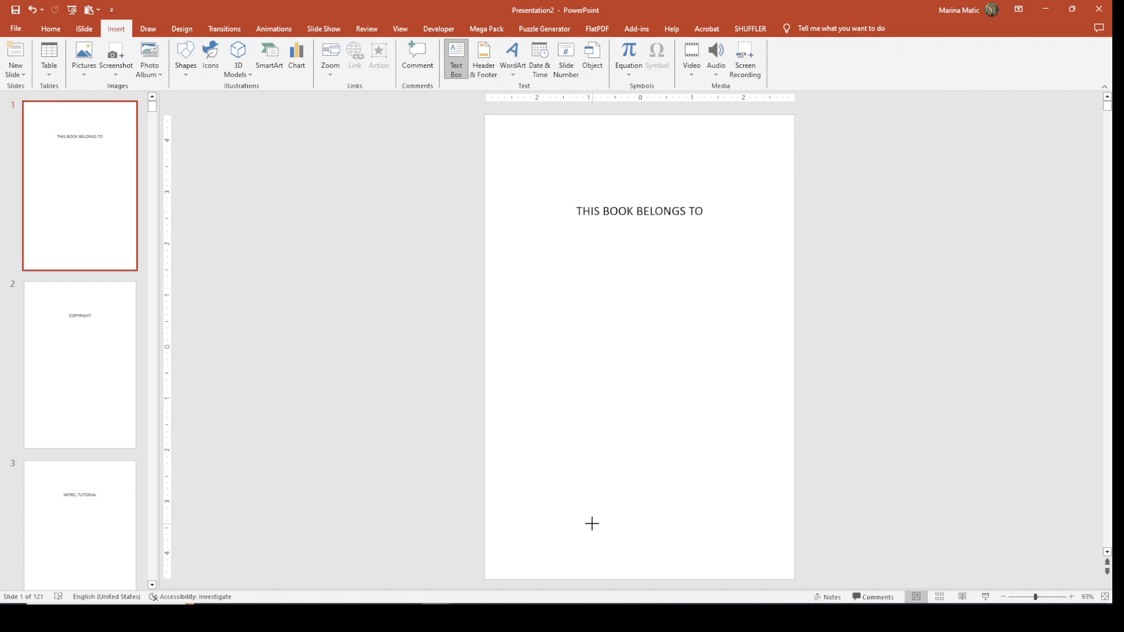
left_click_drag(592, 523, 657, 556)
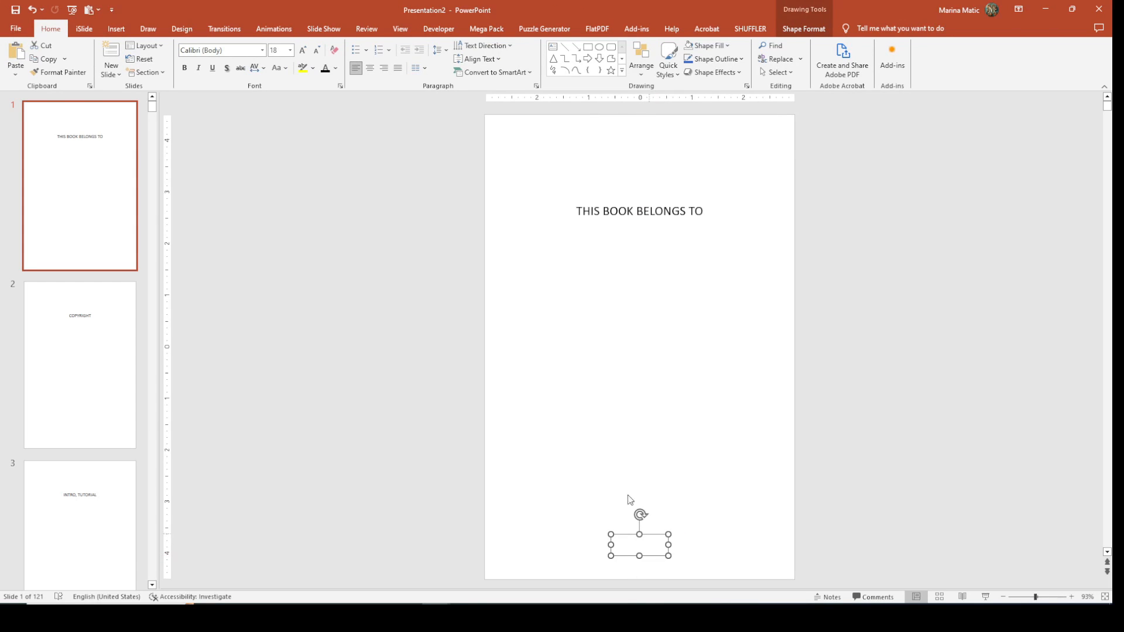
- Format the empty text box on slide 1 with centered alignment and Arial at size 16, keeping the box selected
left_click(373, 72)
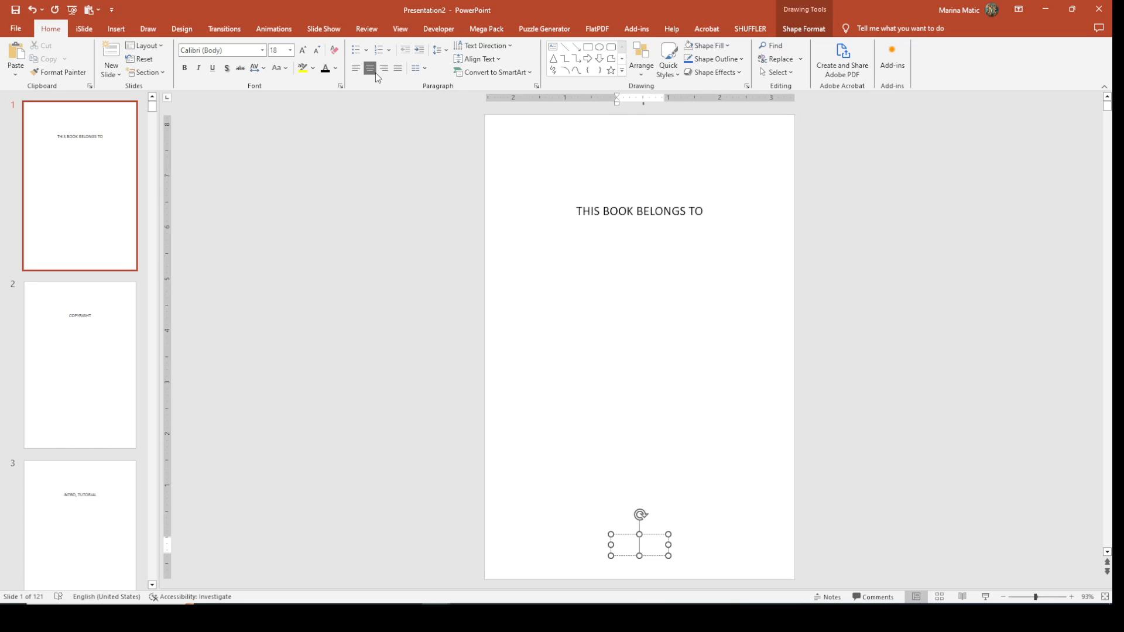
left_click(262, 50)
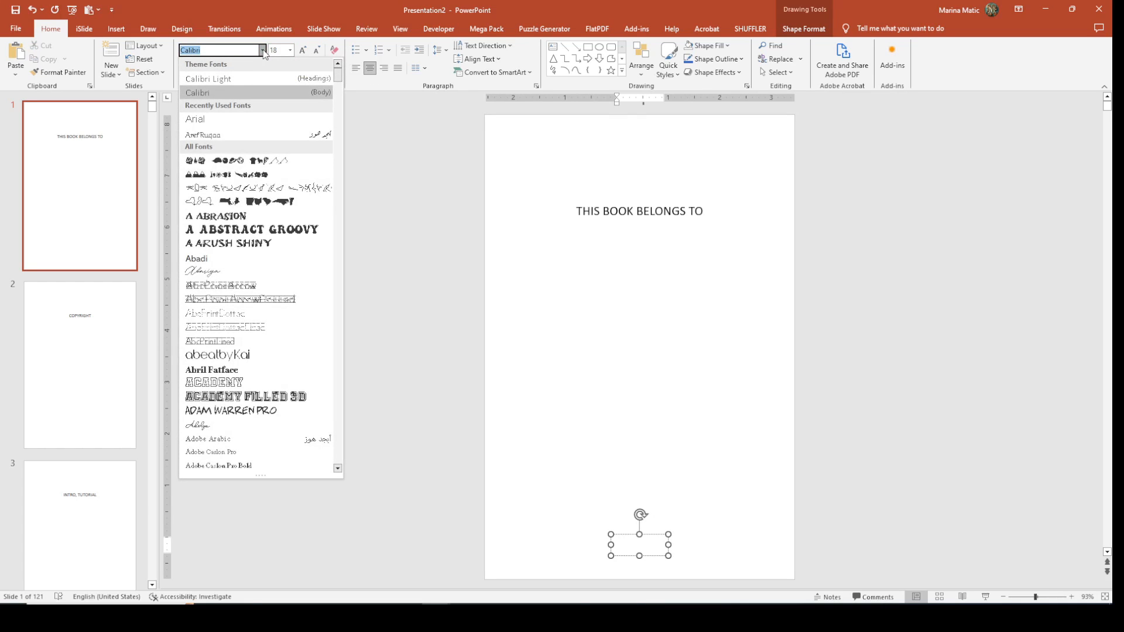
left_click(247, 119)
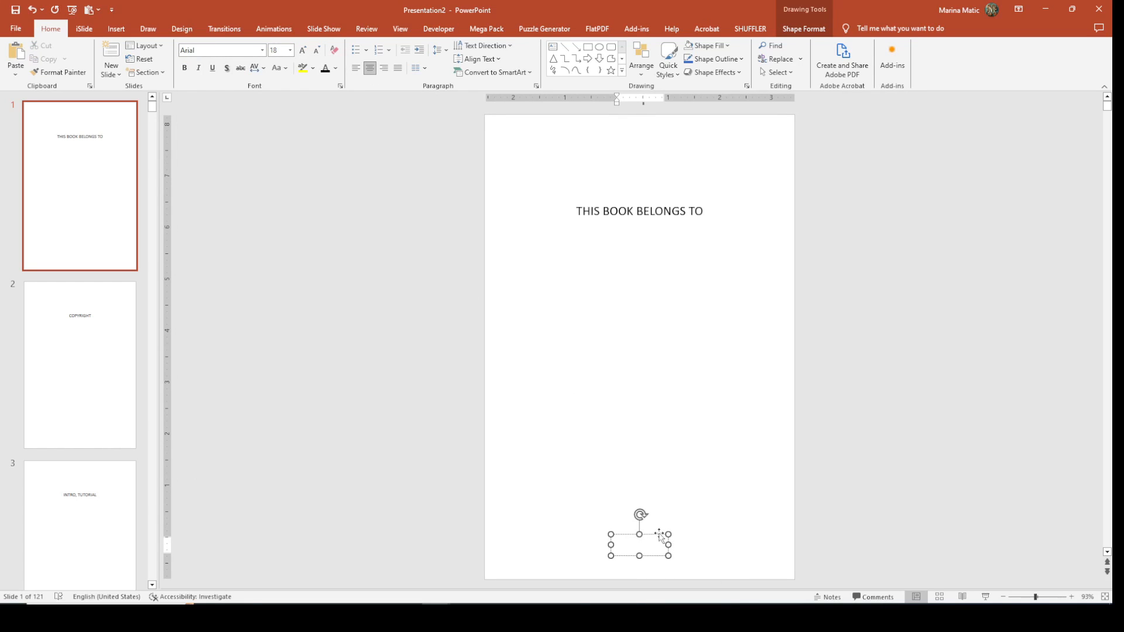
left_click(317, 51)
left_click(627, 538)
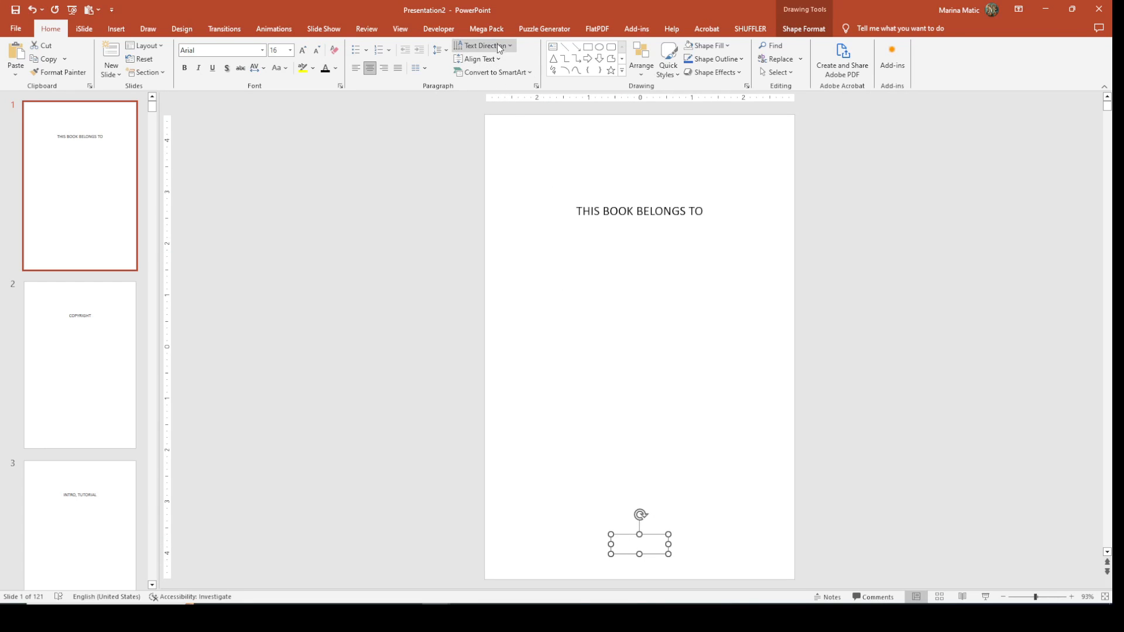
- Open the Mega Pack page number creator for the selected box and use existing slides 1 to 121
left_click(492, 29)
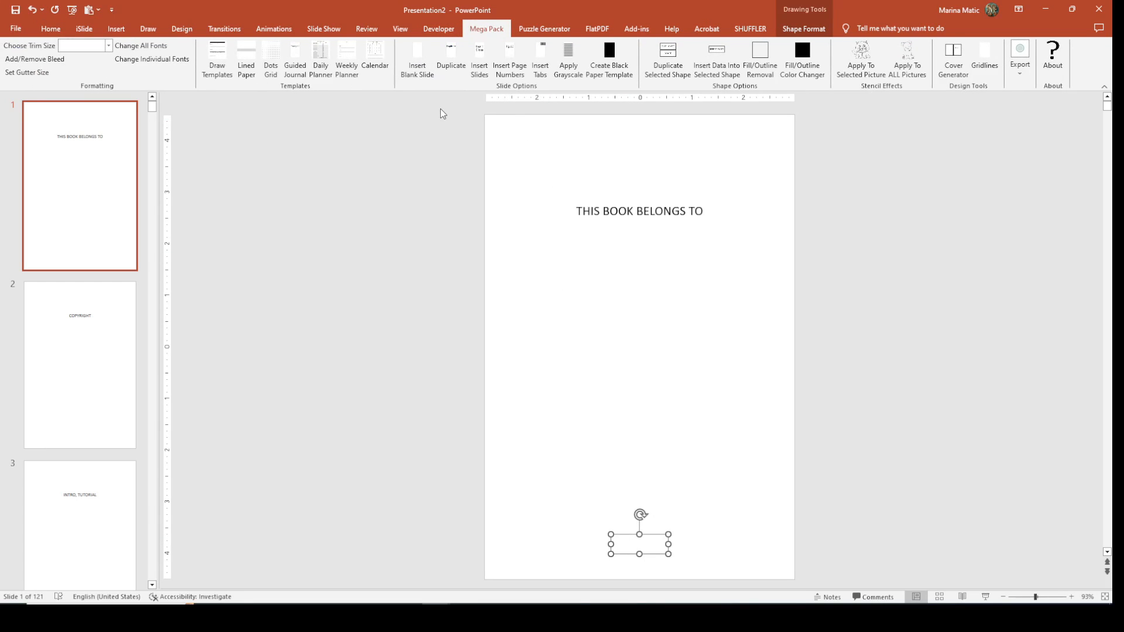
left_click(509, 69)
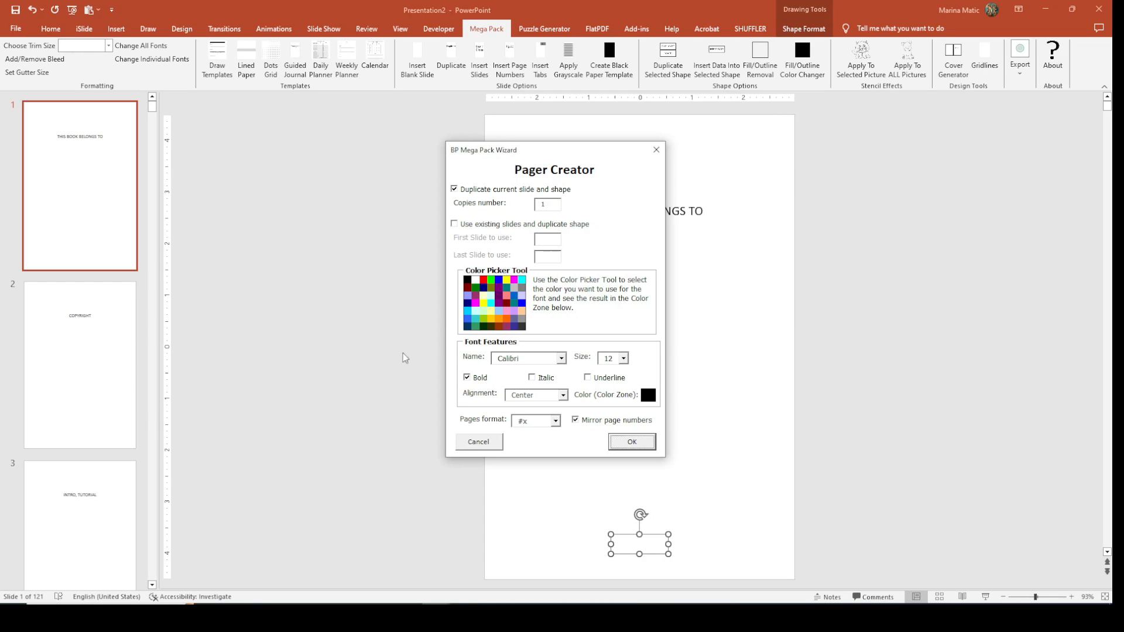
left_click(455, 225)
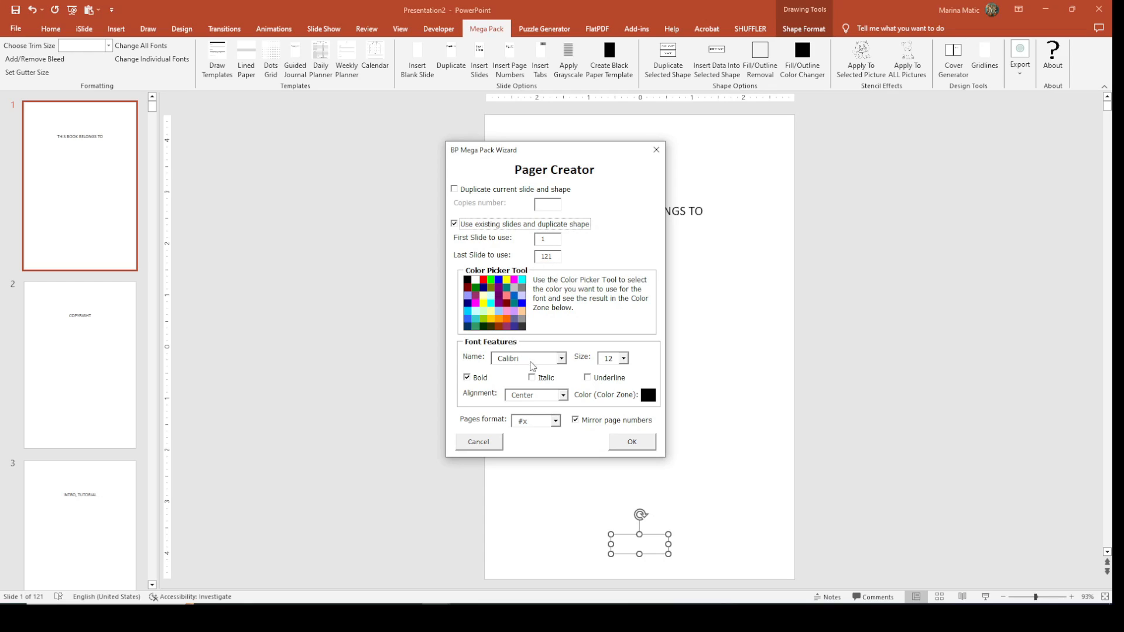
- Set the page number font to Arial at size 14
left_click(534, 363)
type("ar")
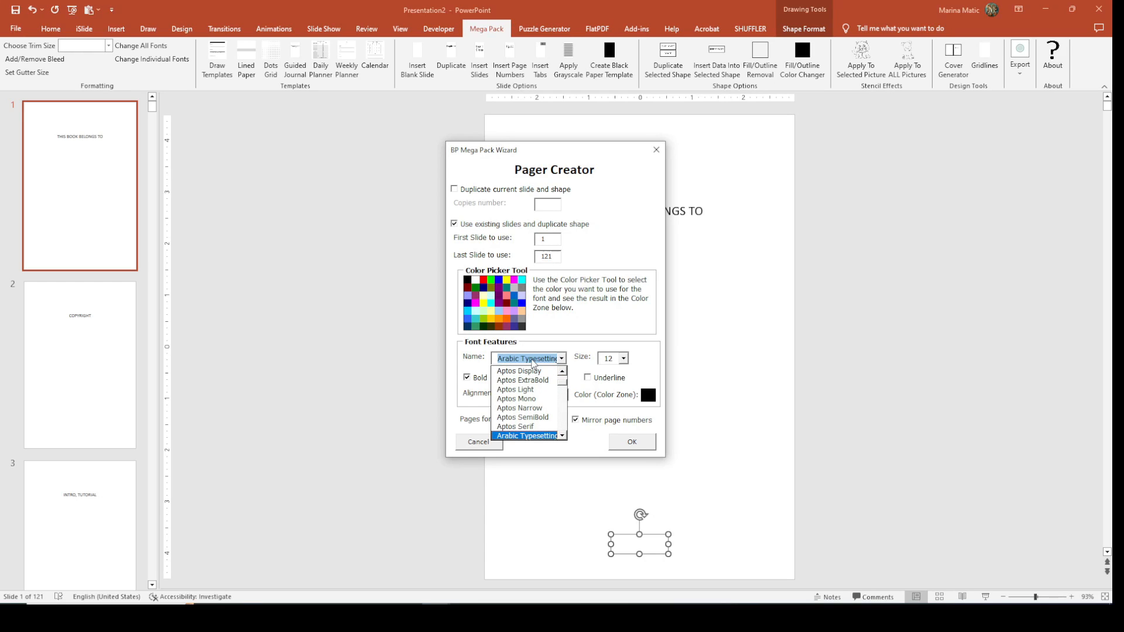
type("ial")
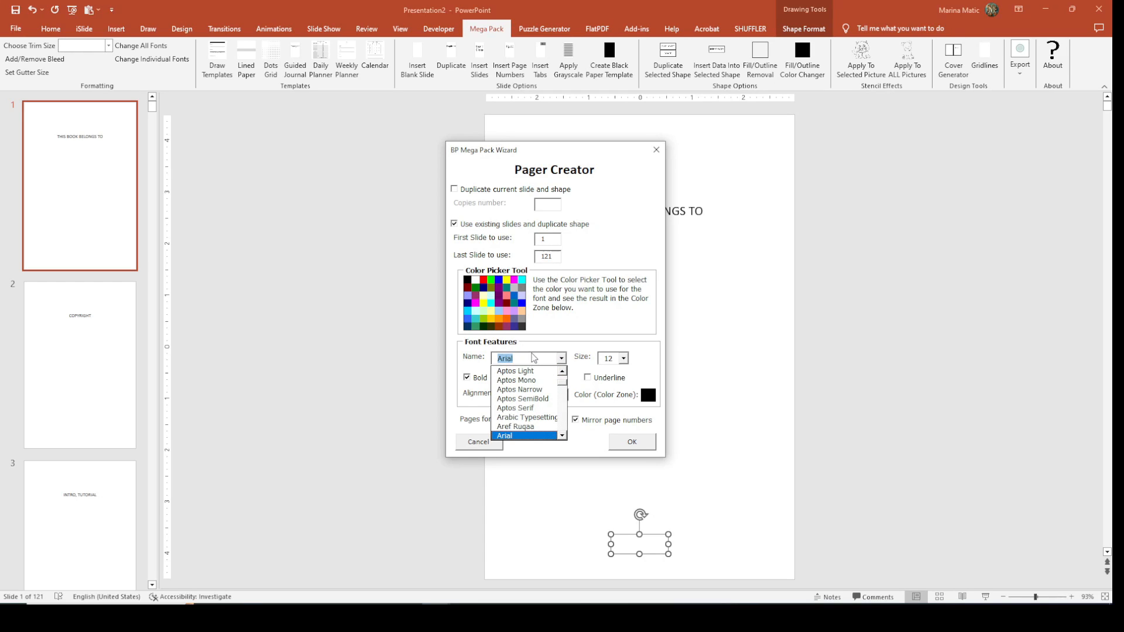
left_click(515, 436)
left_click(623, 359)
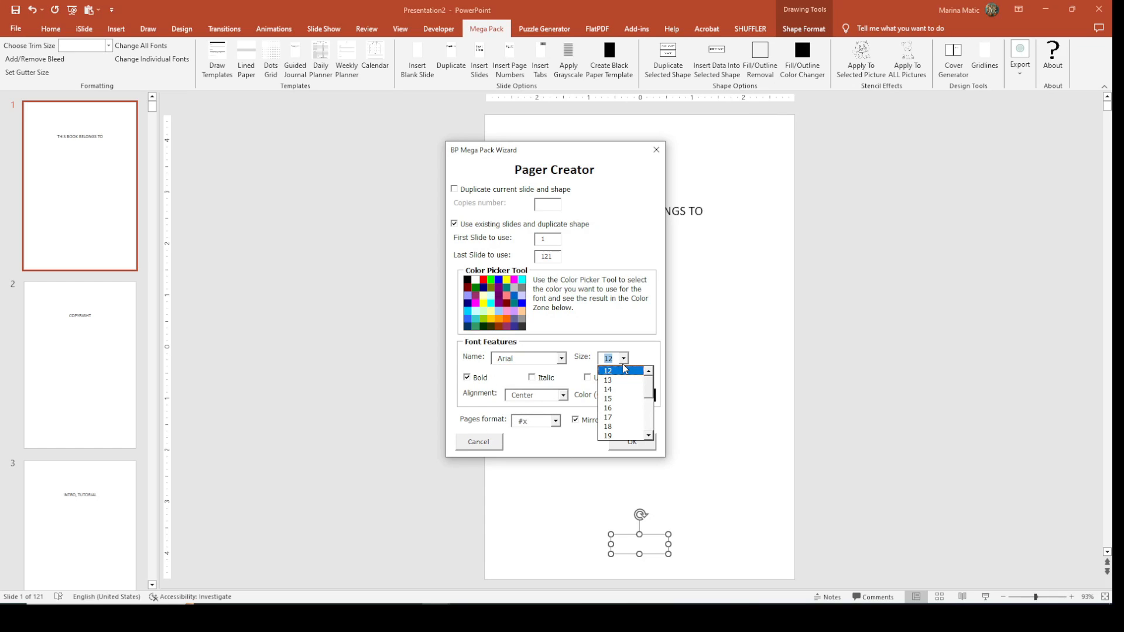
left_click(619, 390)
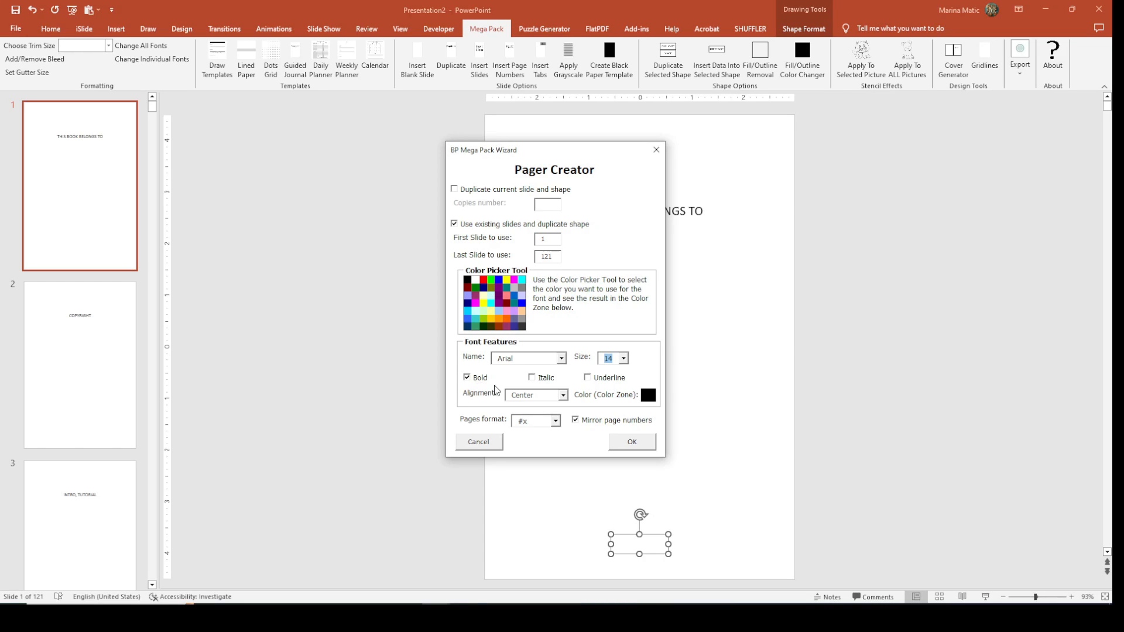
- Set the page number format to plain x, turn off mirrored page numbers and generate the numbering
left_click(564, 397)
left_click(564, 397)
left_click(556, 422)
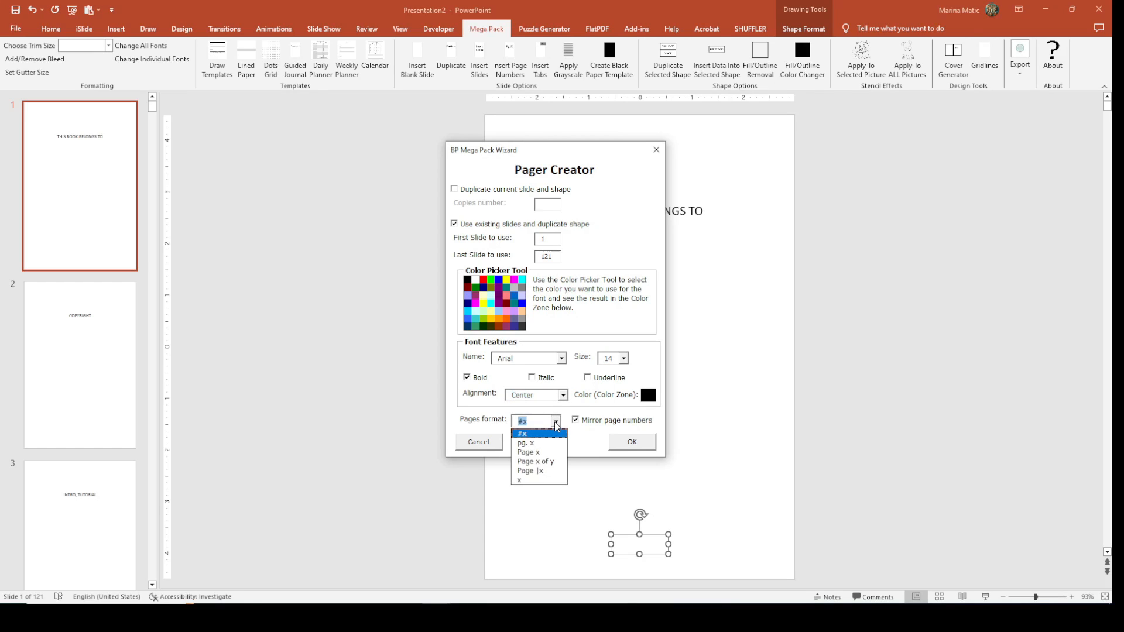
left_click(529, 481)
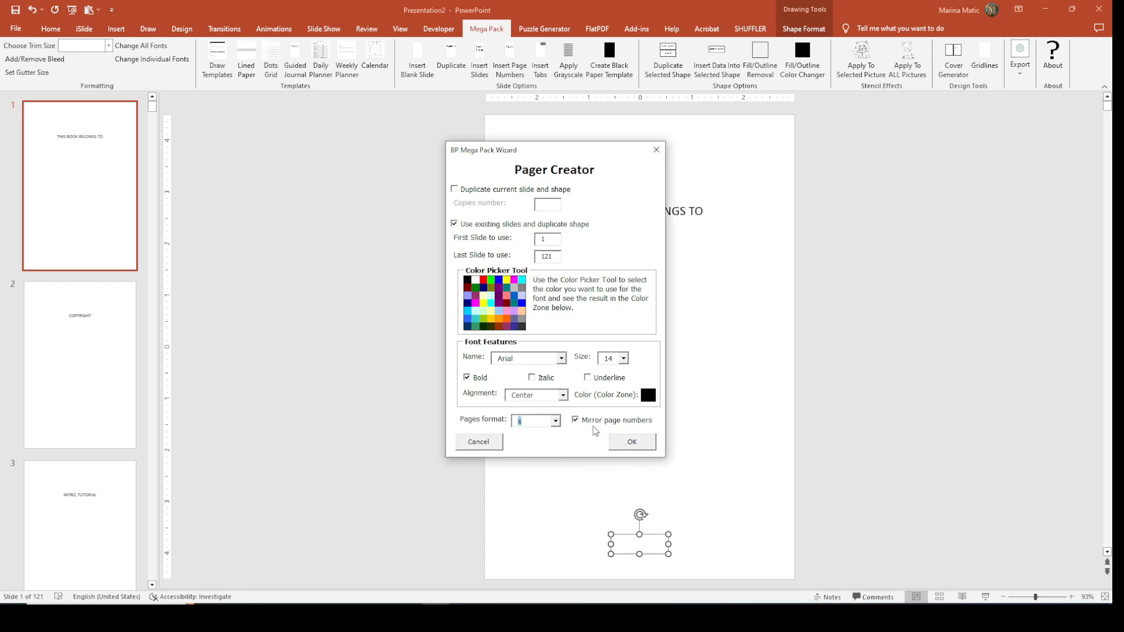
left_click(576, 420)
left_click(648, 448)
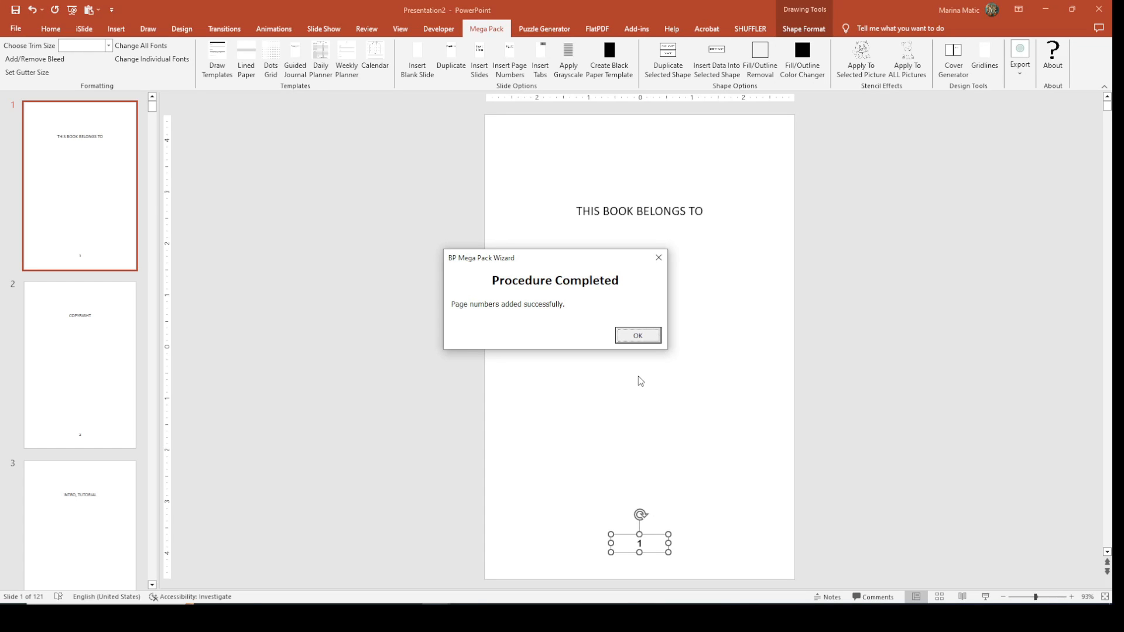
left_click(642, 343)
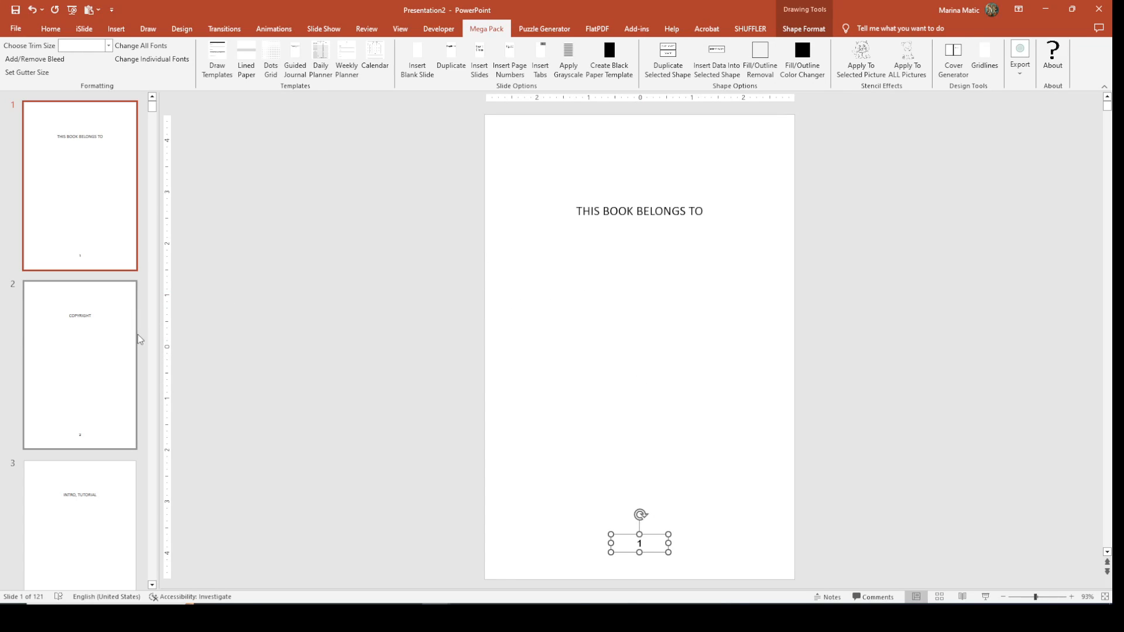
- Review the generated page numbers on the front matter and puzzle slides through slide 26
scroll(136, 327, "down", 8)
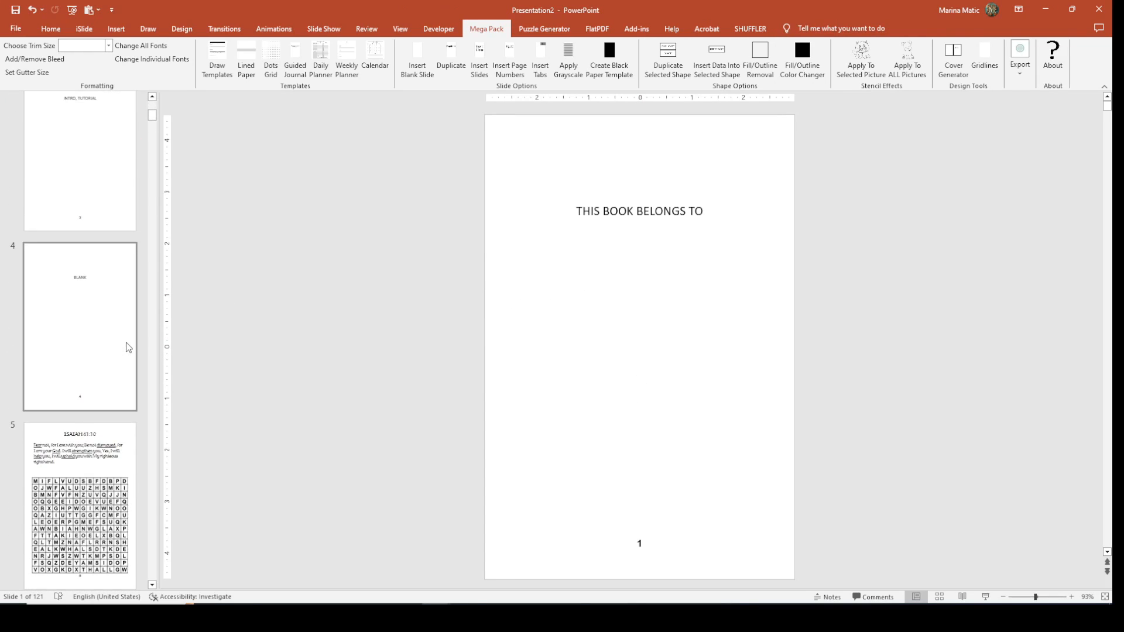
scroll(127, 348, "down", 2)
left_click(121, 405)
scroll(528, 475, "down", 1)
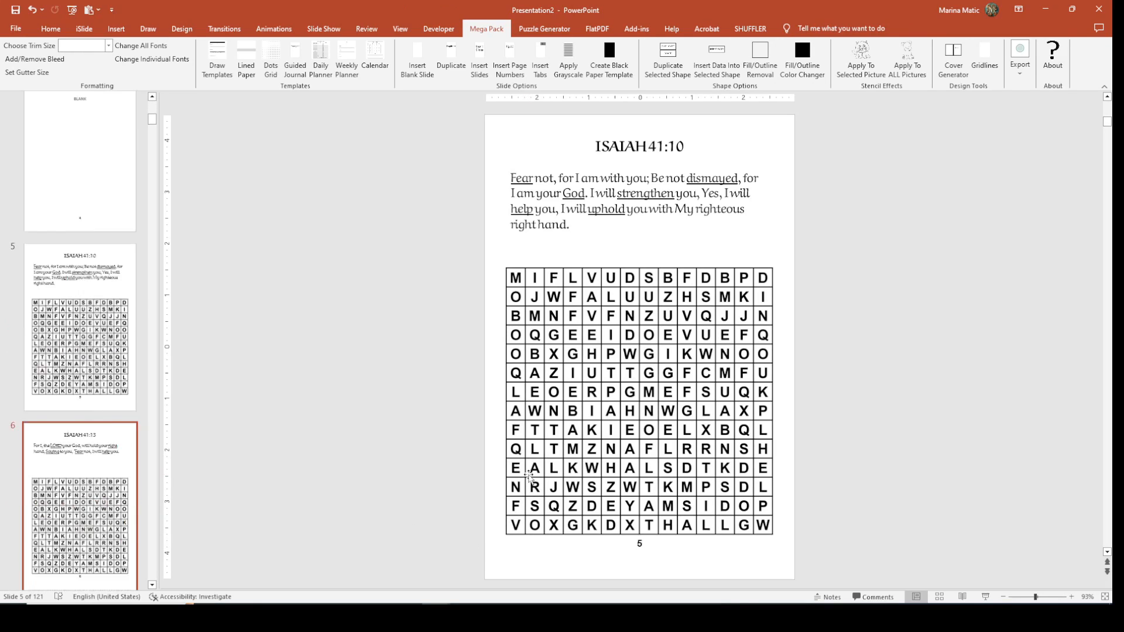
scroll(529, 476, "down", 1)
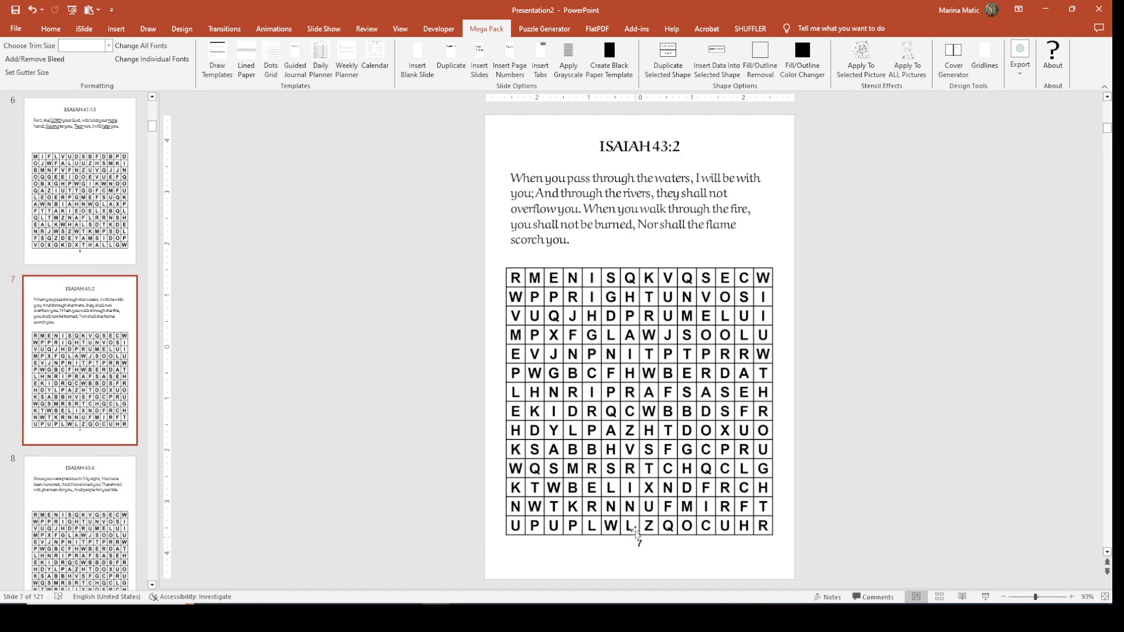
scroll(637, 533, "down", 7)
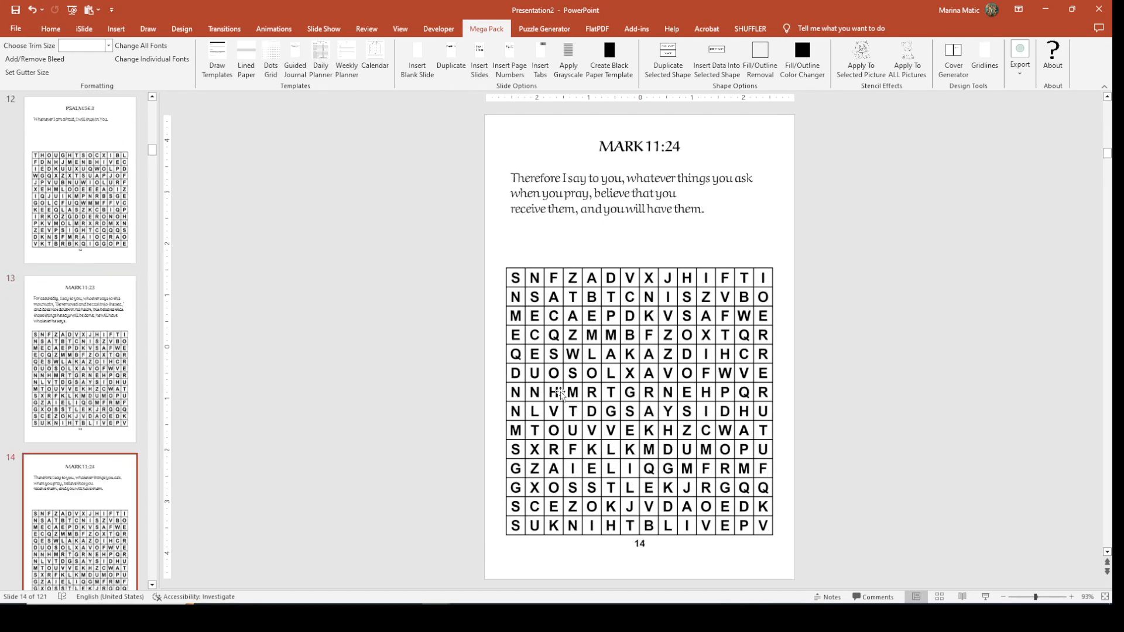
scroll(560, 393, "down", 9)
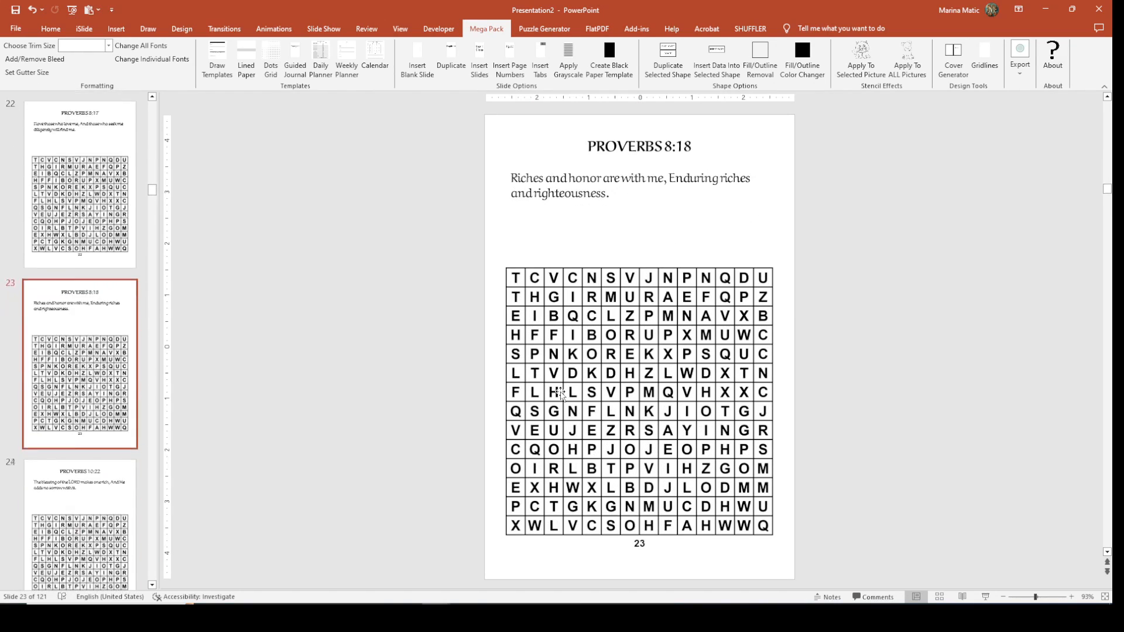
scroll(560, 393, "down", 3)
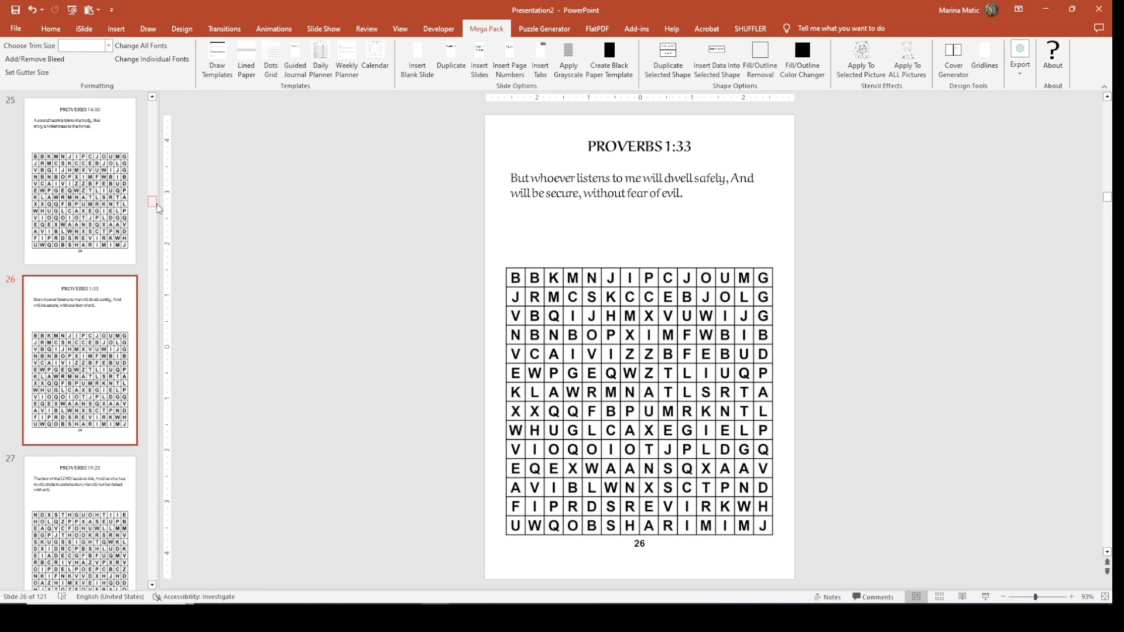
- Draw a square about 0.44" wide beside the ISAIAH 41:10 title on slide 5
left_click_drag(153, 202, 160, 109)
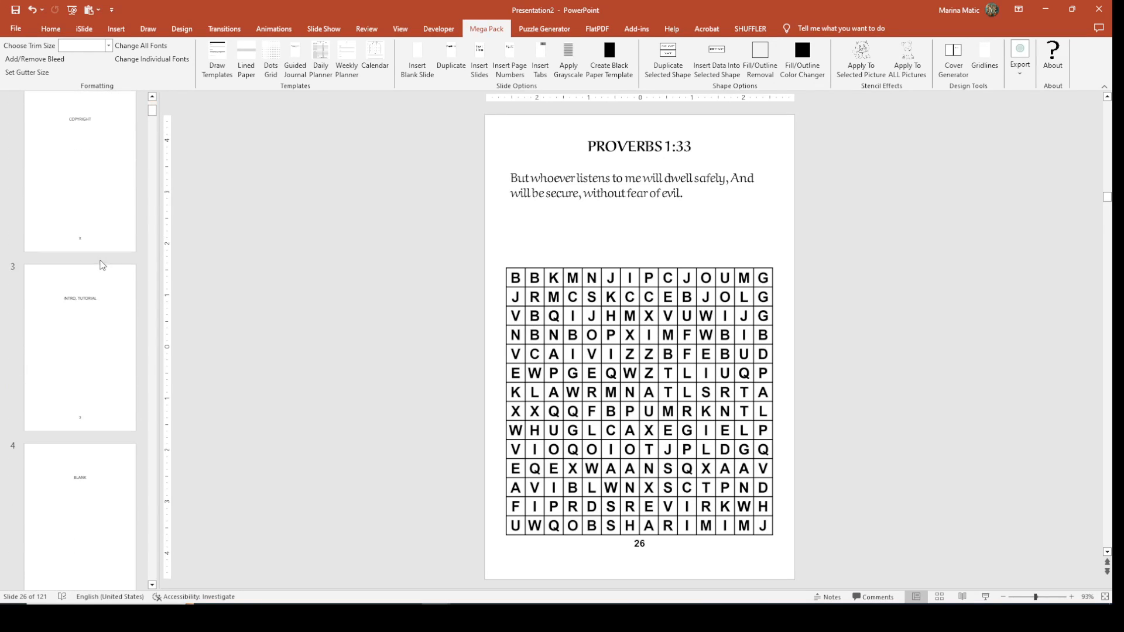
scroll(102, 265, "down", 3)
left_click(102, 265)
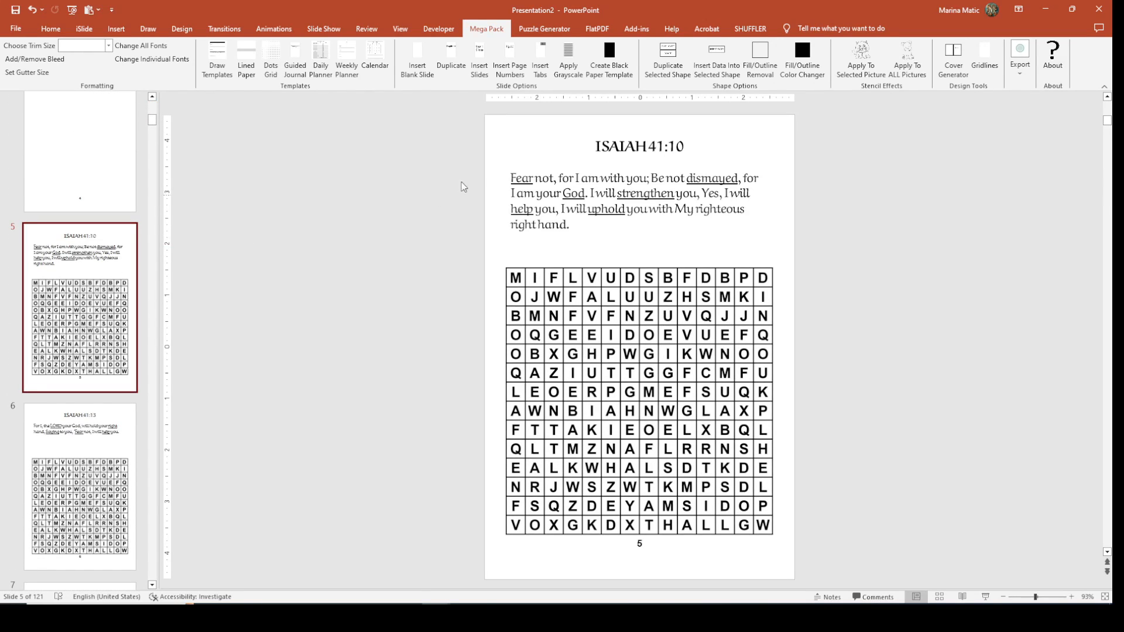
left_click(116, 28)
left_click(195, 56)
left_click(216, 103)
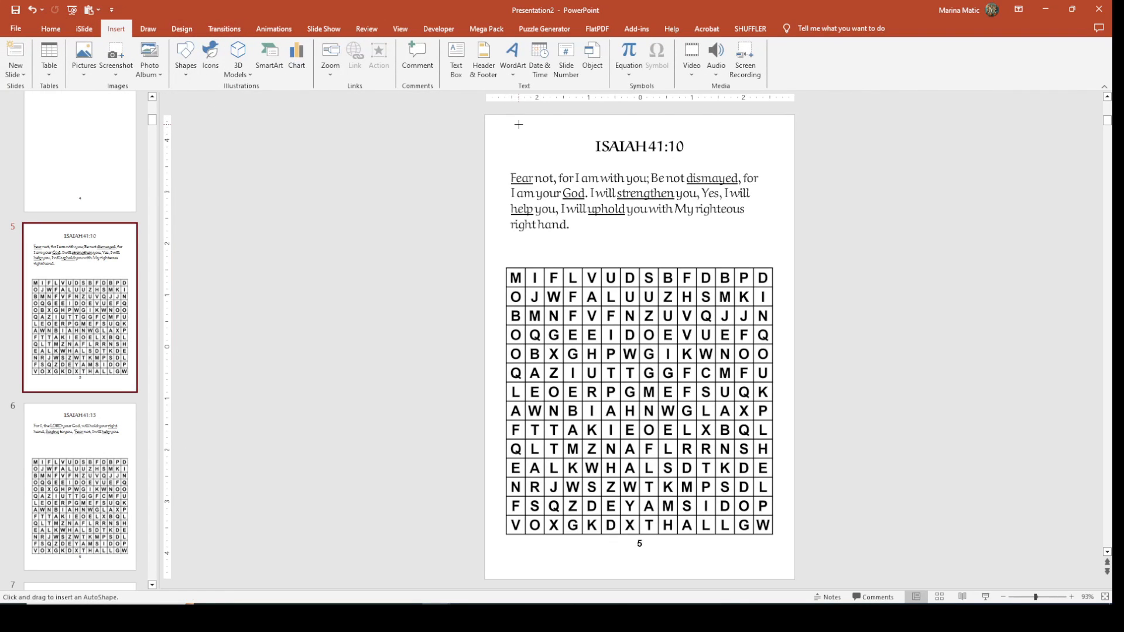
left_click_drag(518, 124, 542, 149)
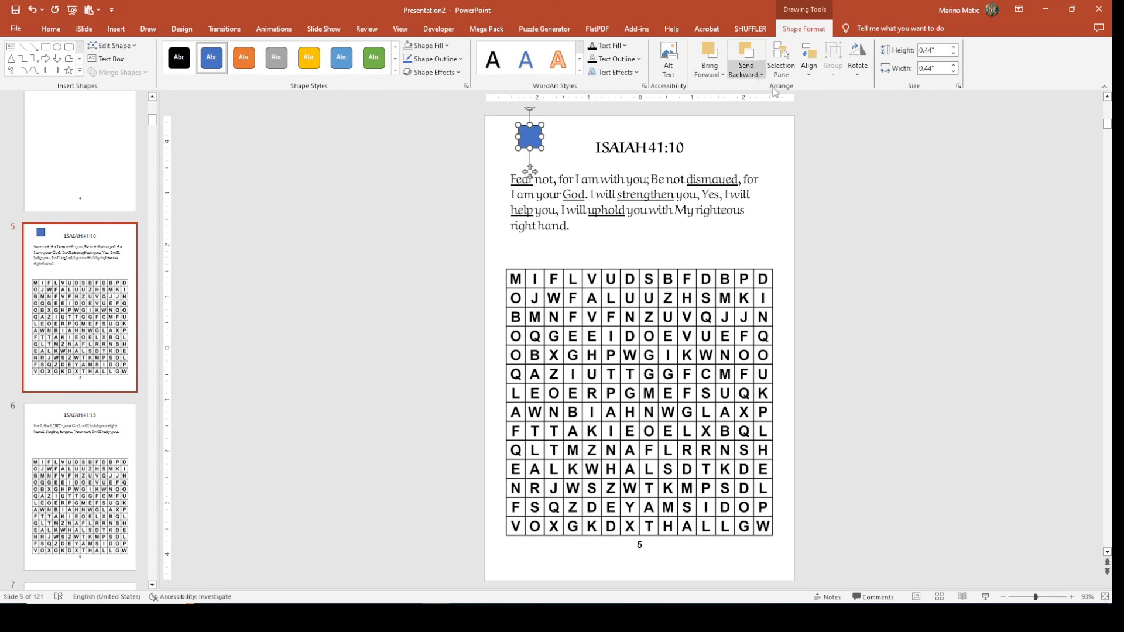
- Set the square's height and width to 0.3"
left_click(954, 53)
left_click(954, 53)
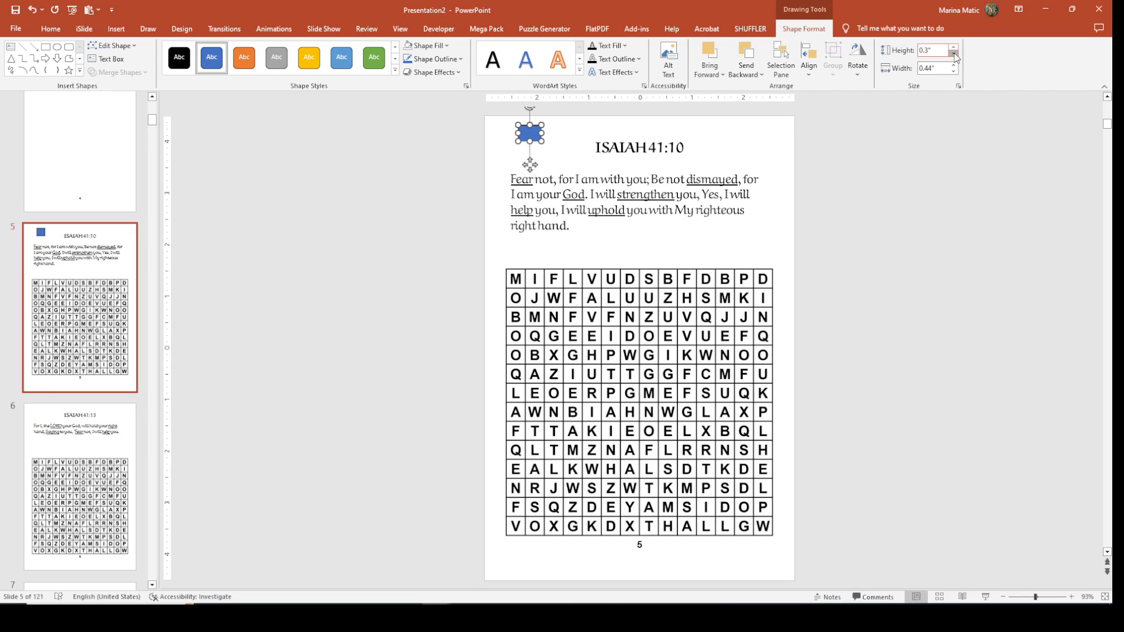
left_click(955, 71)
left_click(954, 71)
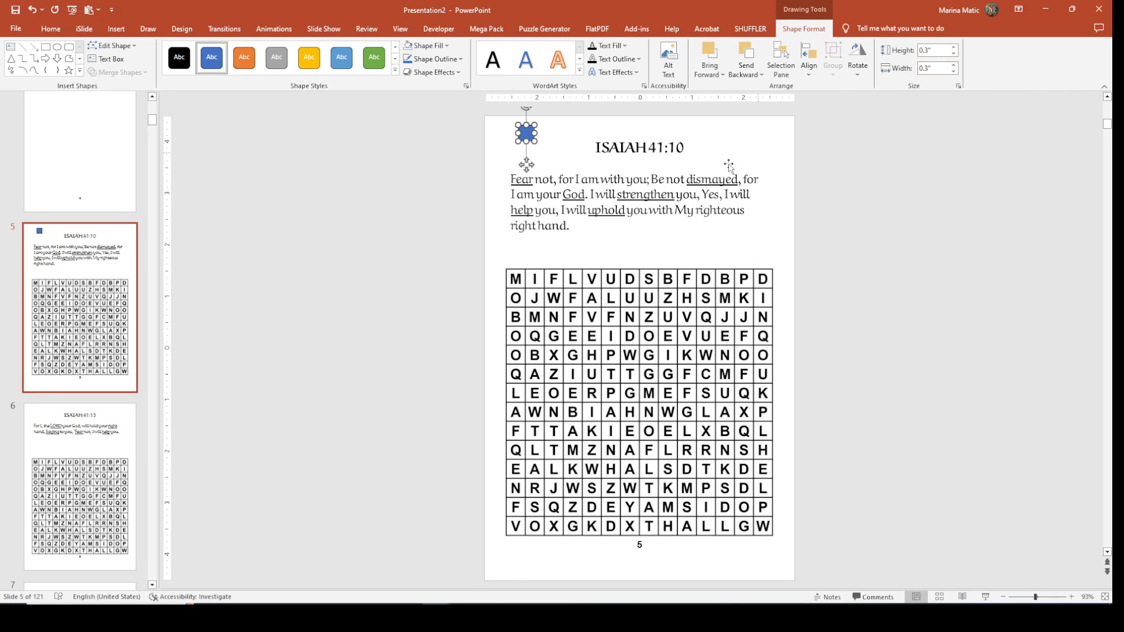
- Centre the square at the slide's top edge and place copies at the right edge beside the grid and centred at the bottom edge
left_click_drag(527, 165, 645, 153)
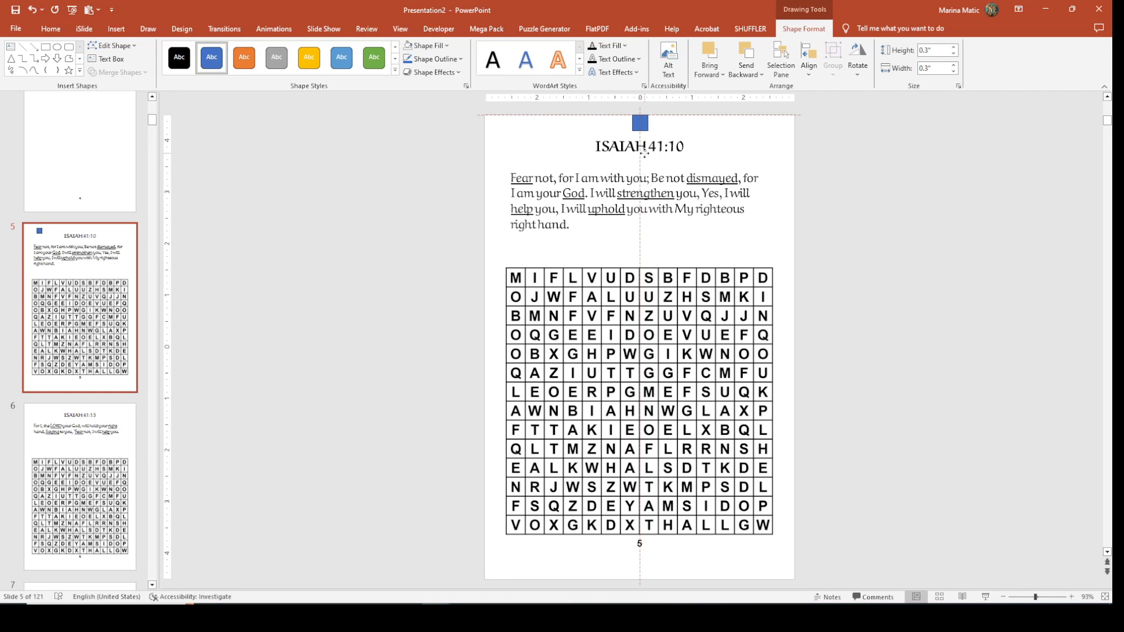
left_click_drag(645, 153, 786, 416)
key("ctrl+d")
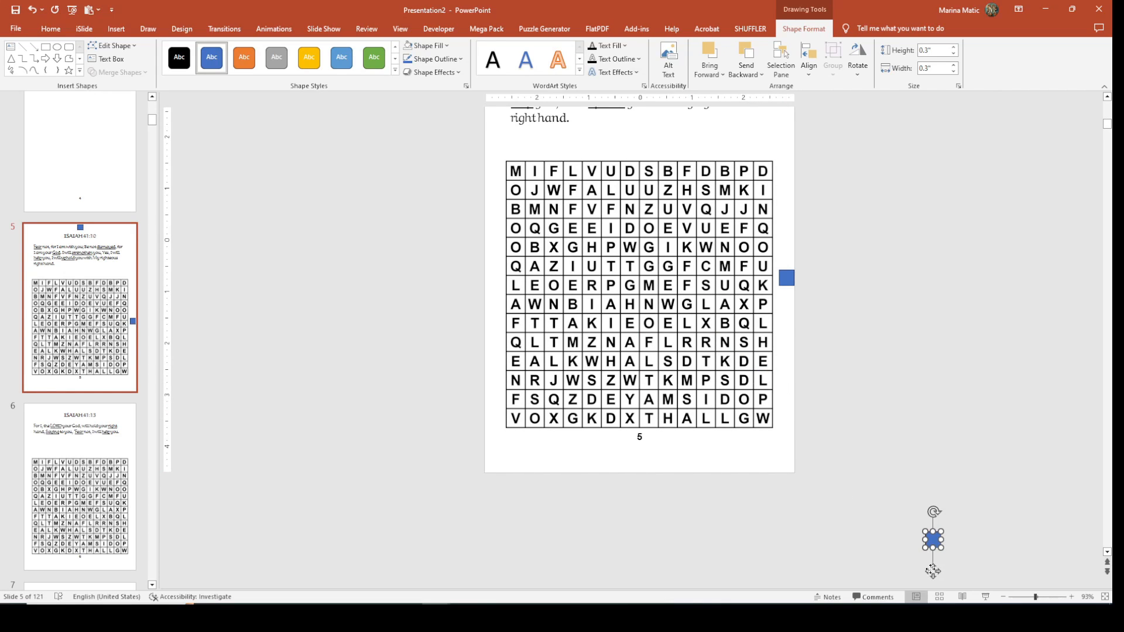
left_click_drag(933, 571, 640, 525)
scroll(640, 524, "up", 1)
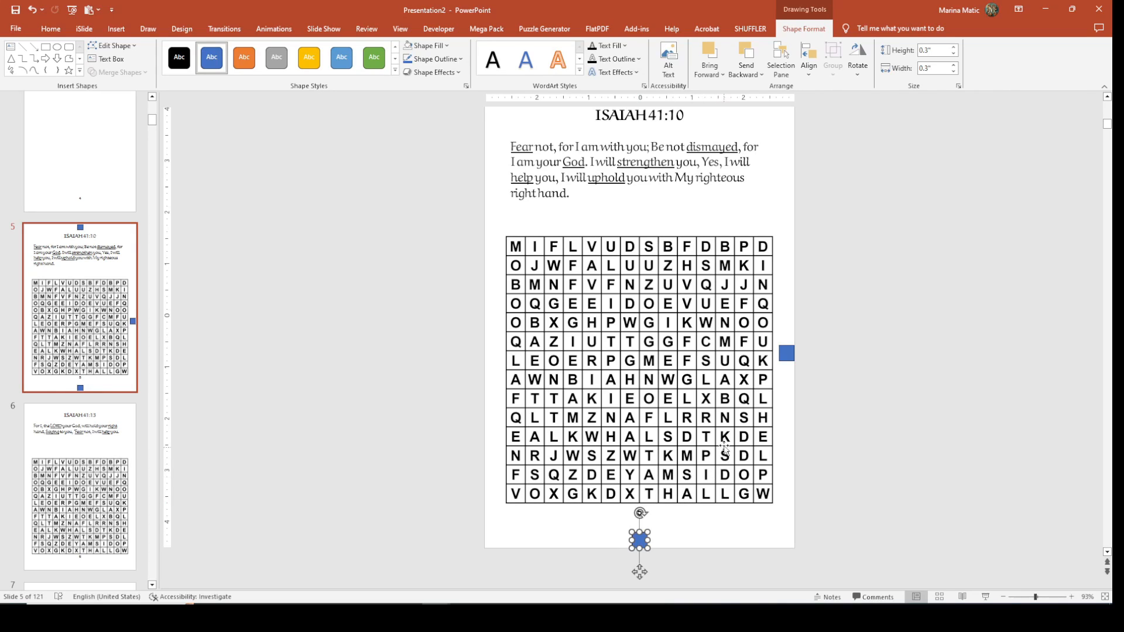
scroll(714, 421, "up", 2)
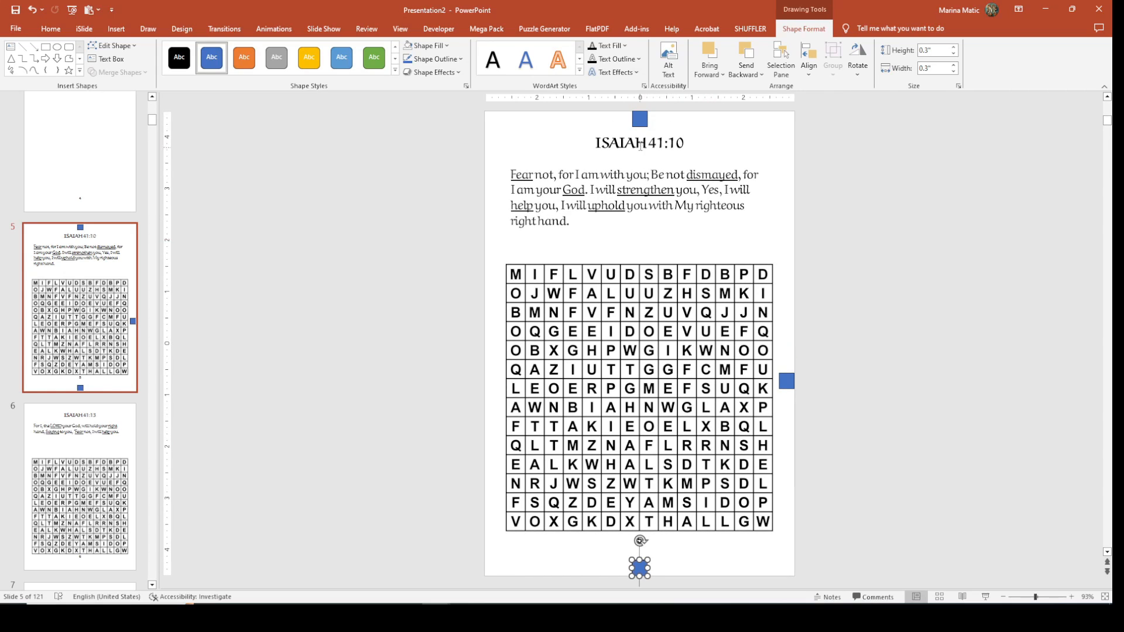
left_click(641, 122)
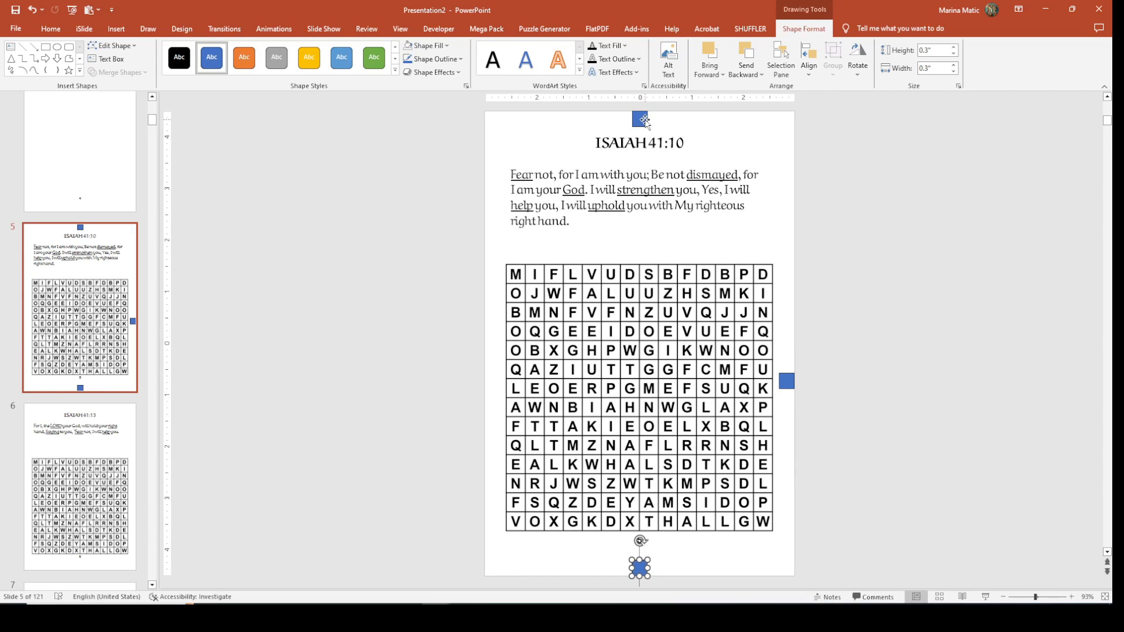
left_click(789, 384)
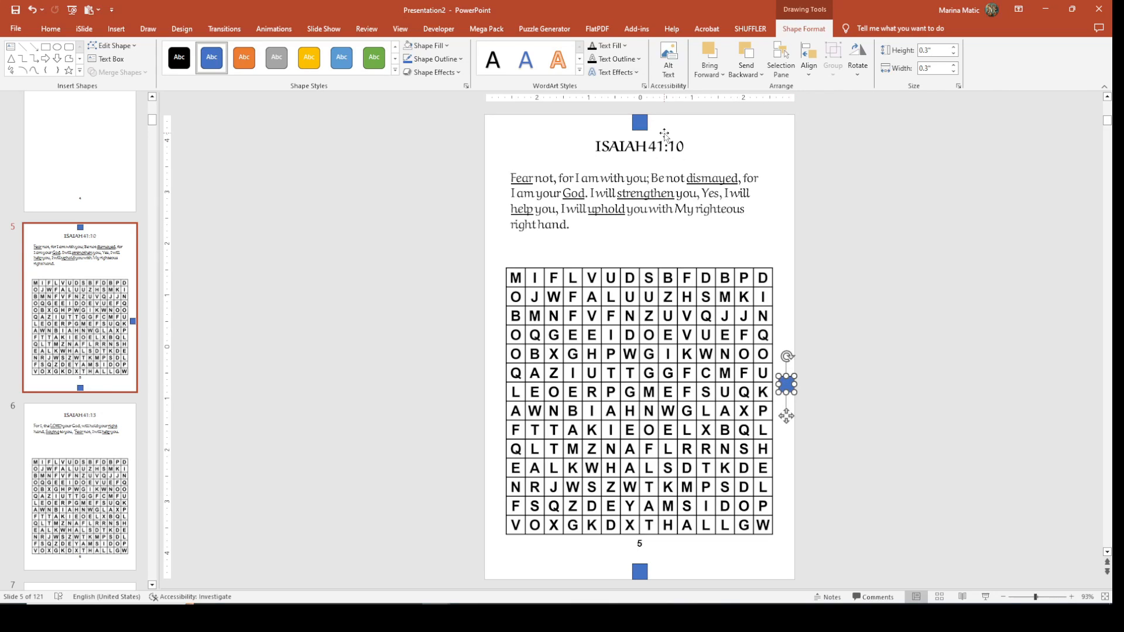
left_click(640, 123)
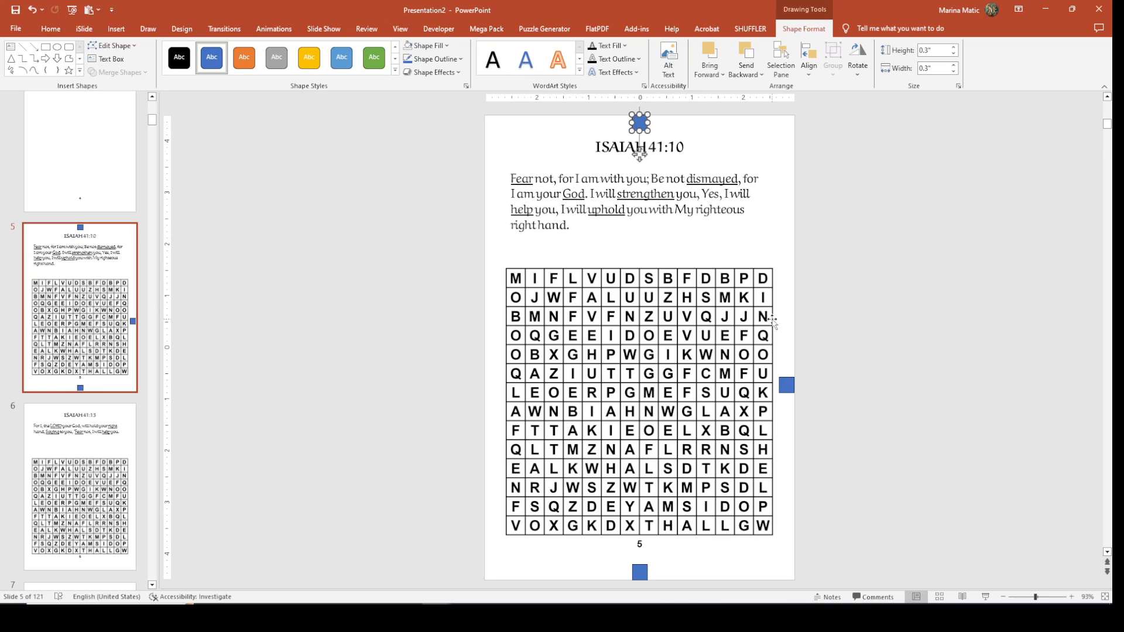
left_click(788, 383)
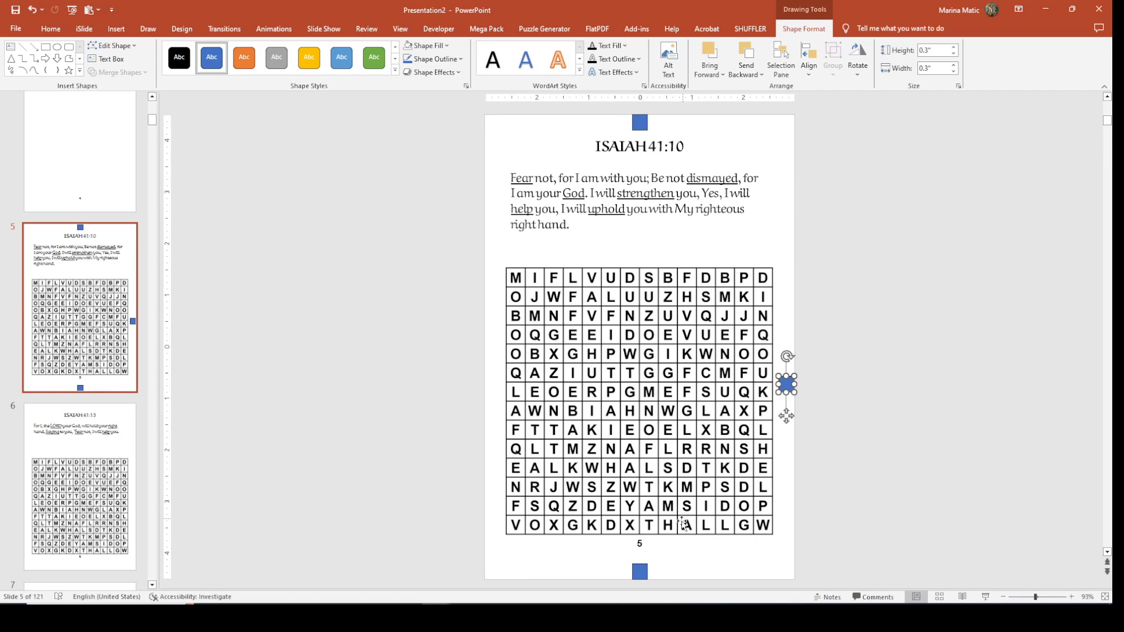
left_click(640, 571)
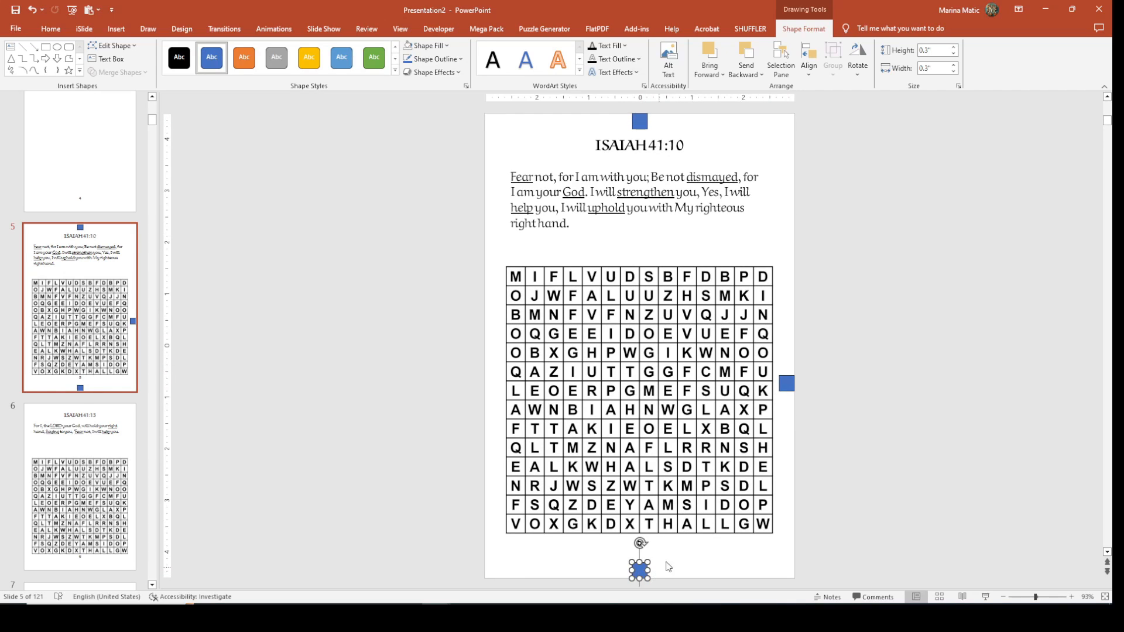
- Duplicate the right edge square and move one of the two to the slide's left edge beside the letter grid
left_click(786, 384)
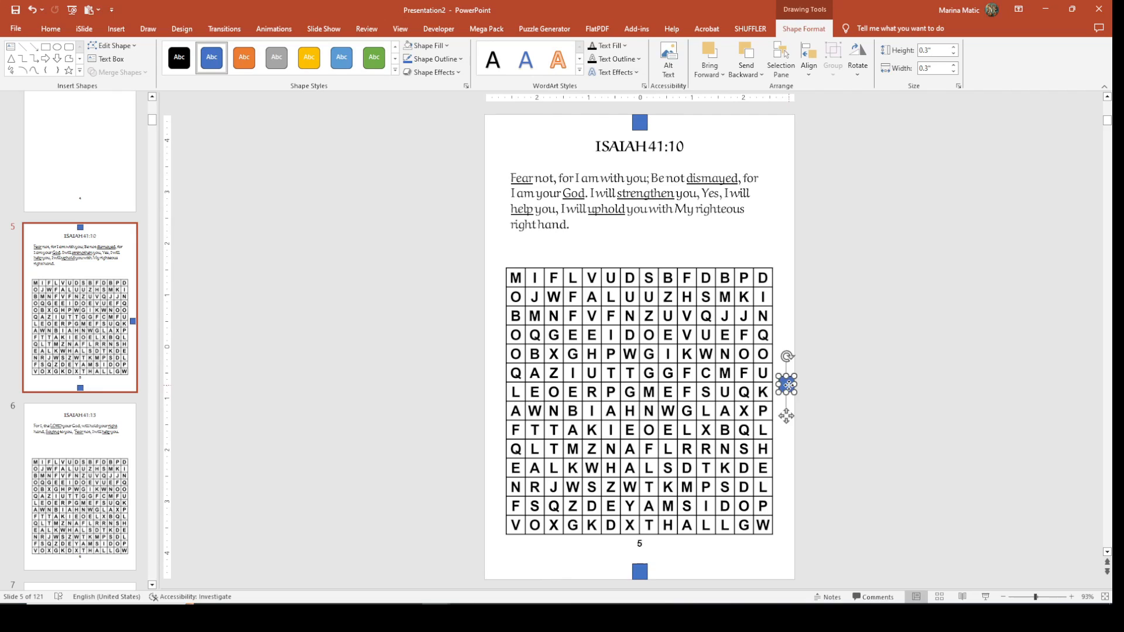
left_click_drag(789, 384, 784, 384)
key("ctrl+d")
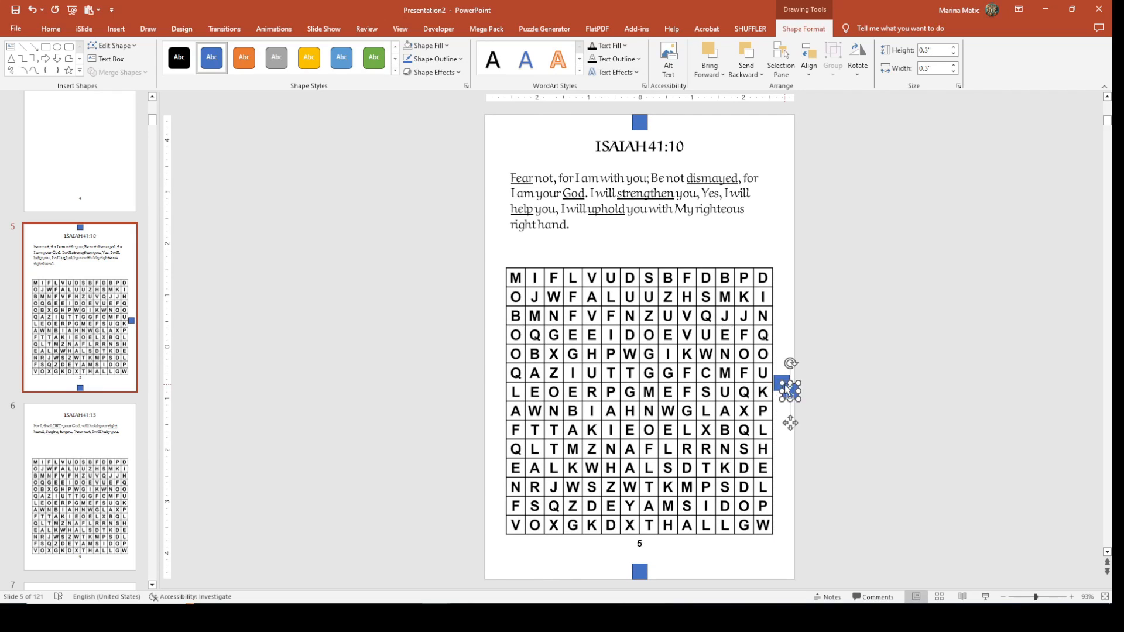
left_click(779, 379)
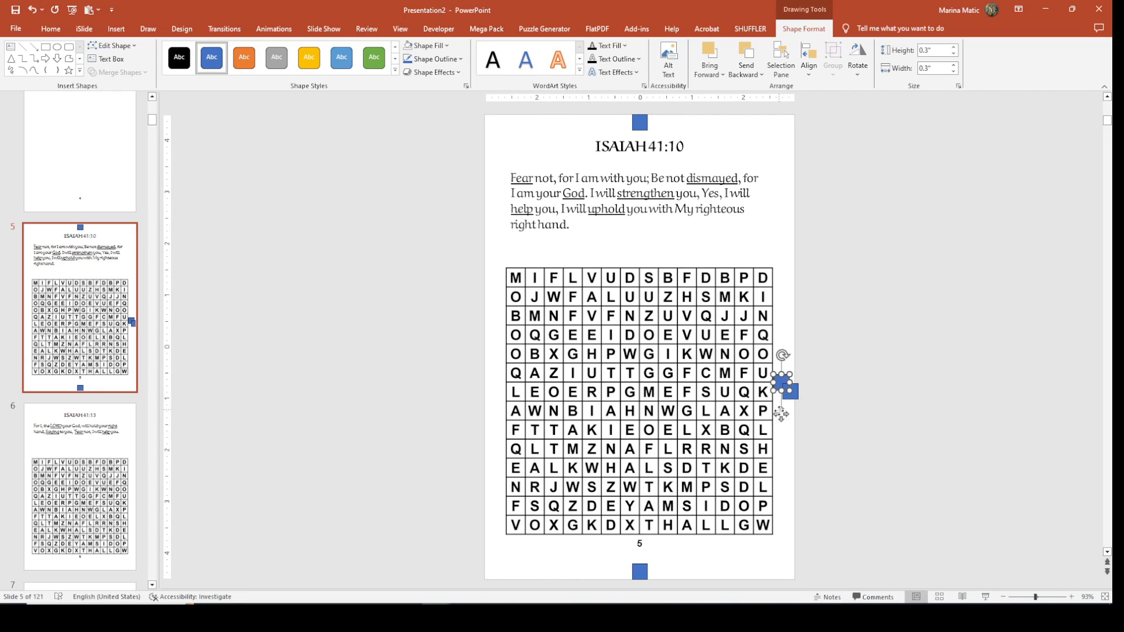
left_click_drag(780, 414, 490, 407)
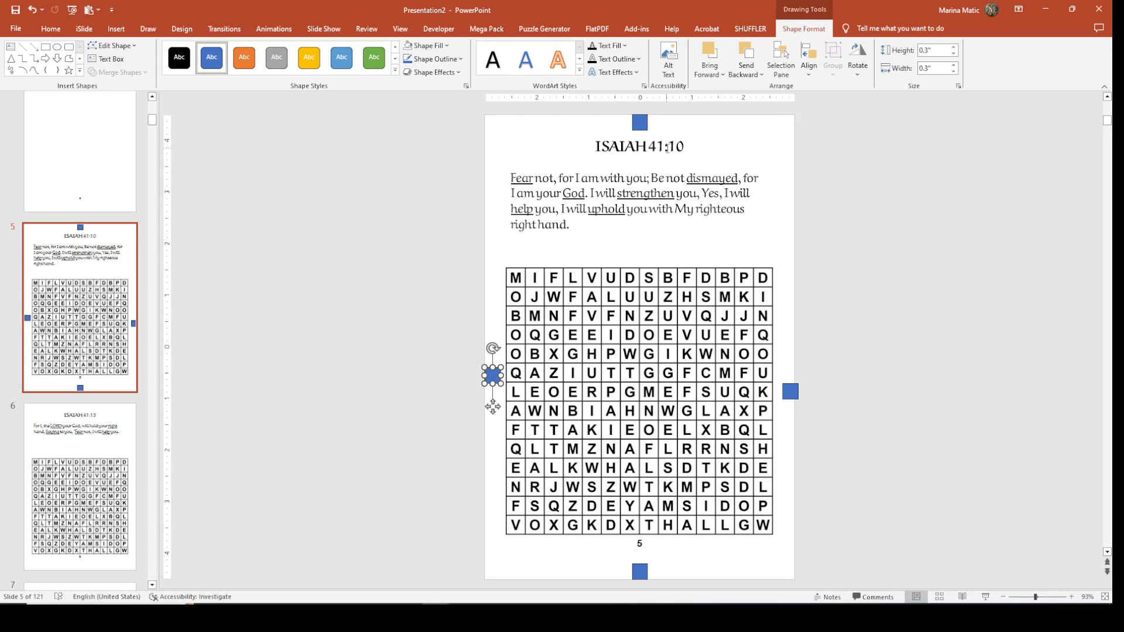
left_click(98, 434)
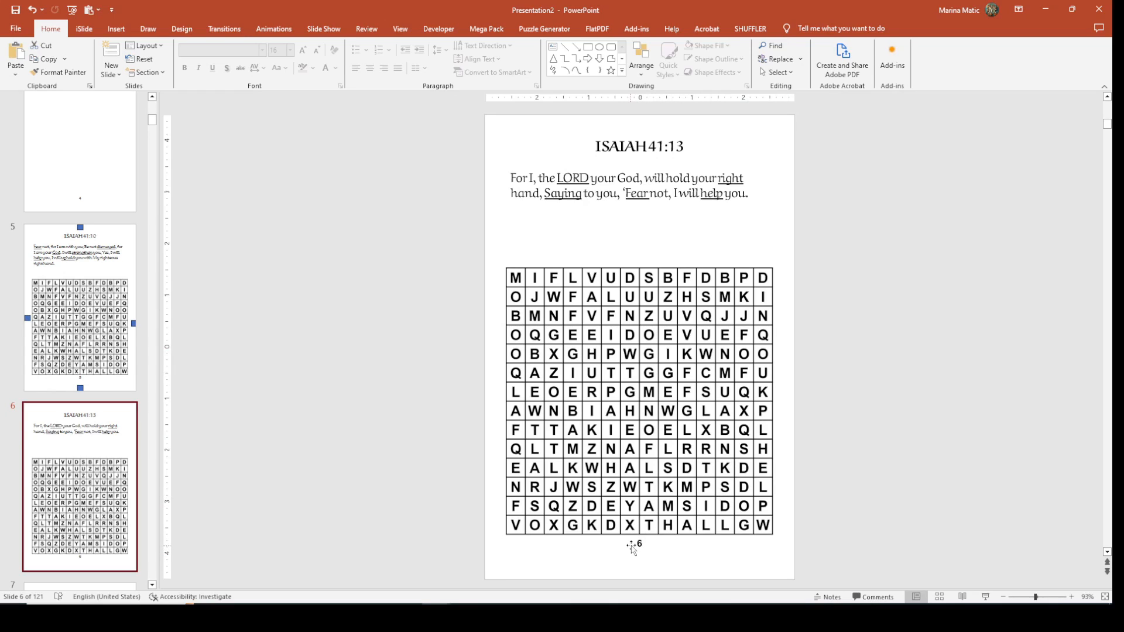
key("Up")
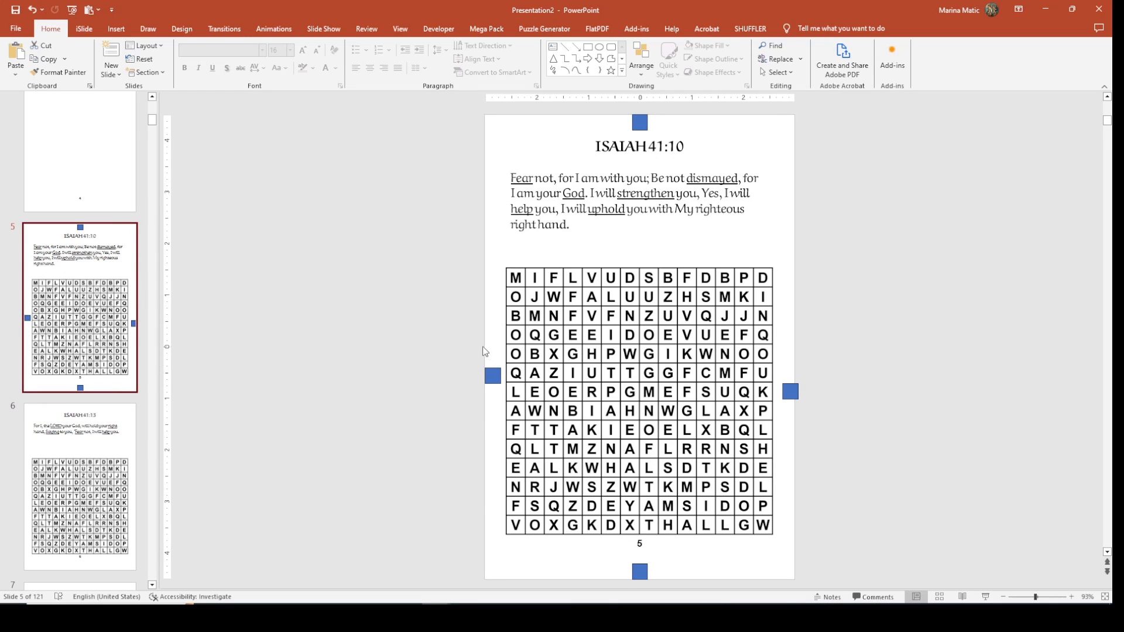
- Lock the aspect ratio of the left edge square and enlarge it to 0.5" by 0.5"
left_click(493, 377)
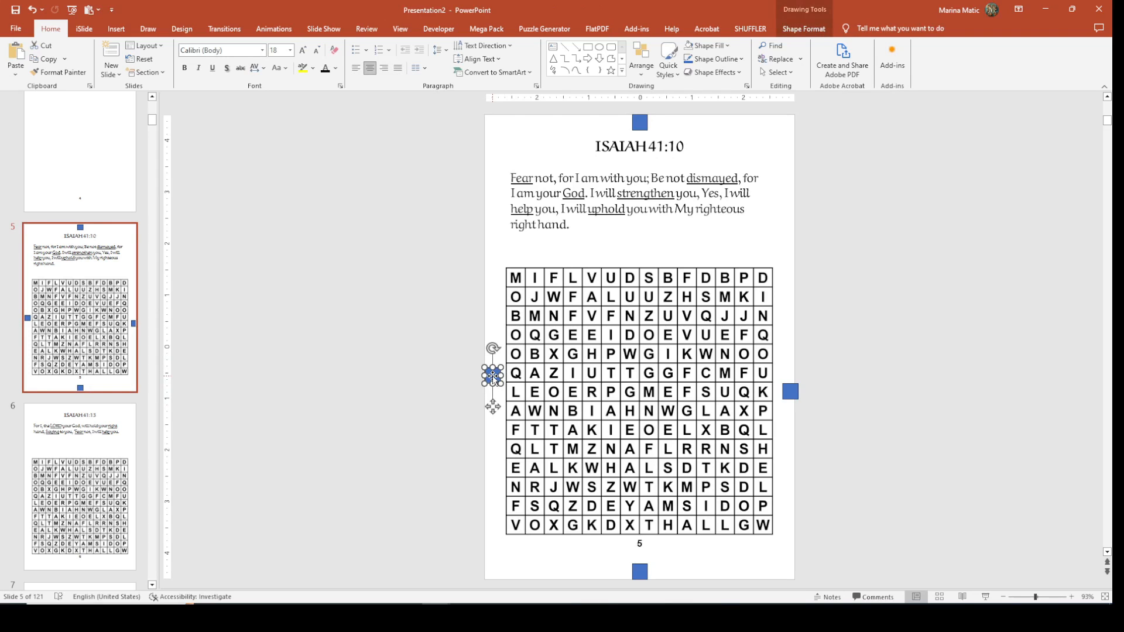
left_click(803, 30)
left_click(958, 87)
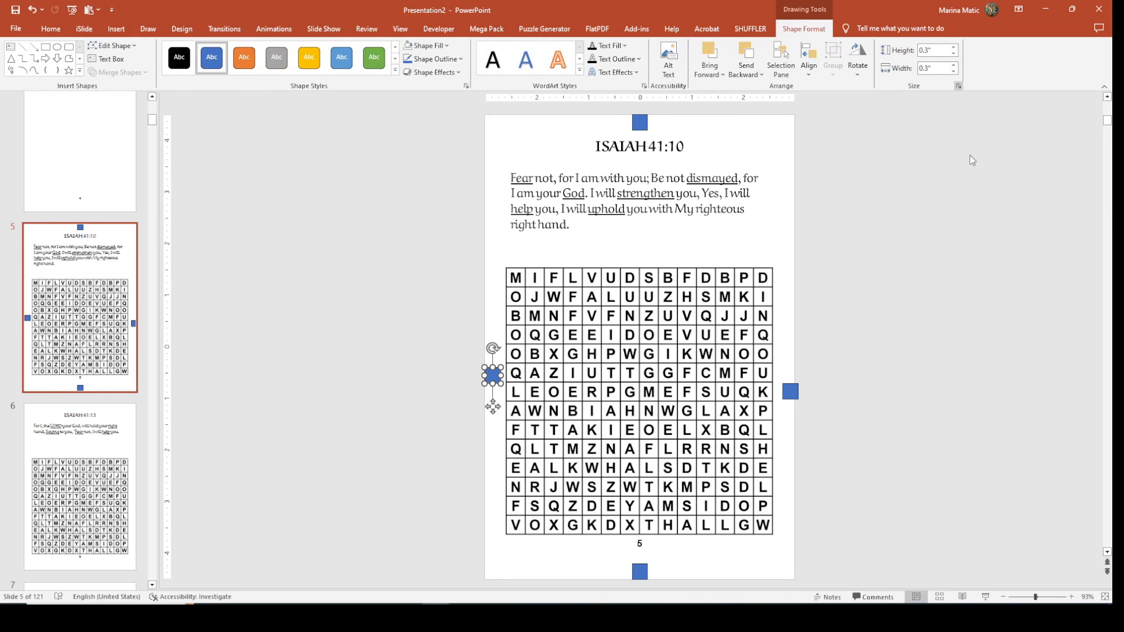
left_click(971, 264)
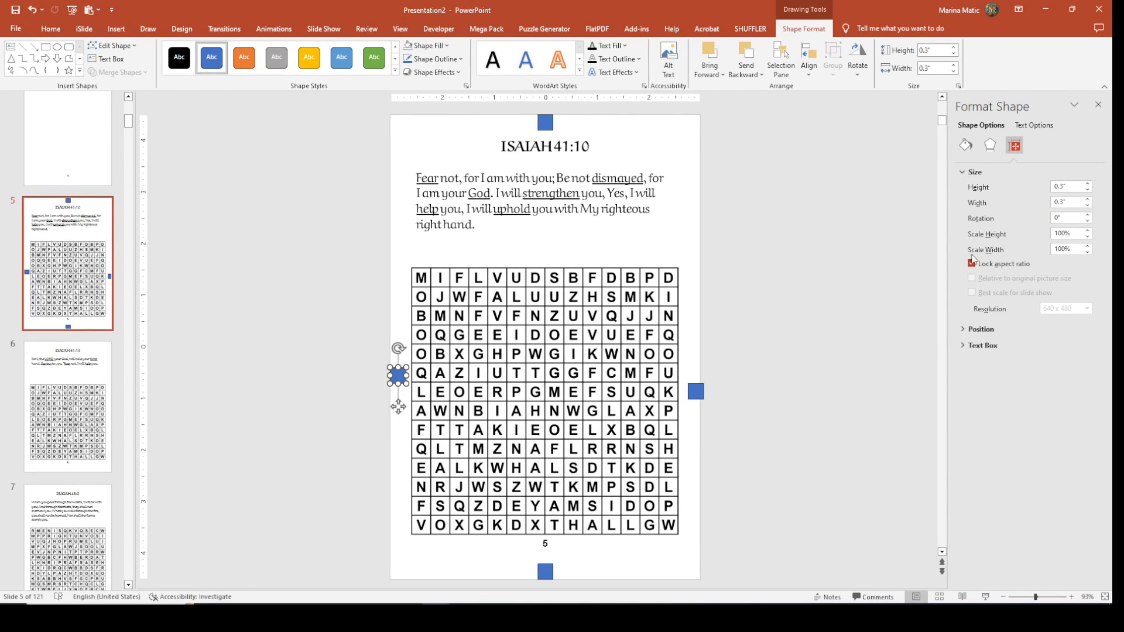
left_click(954, 48)
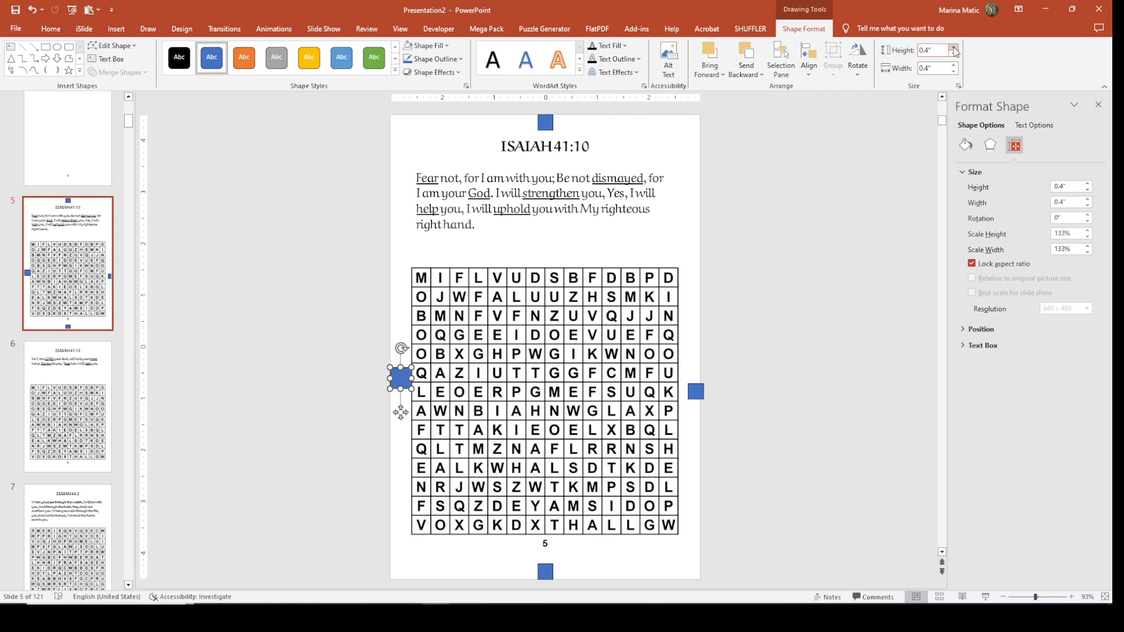
left_click(954, 48)
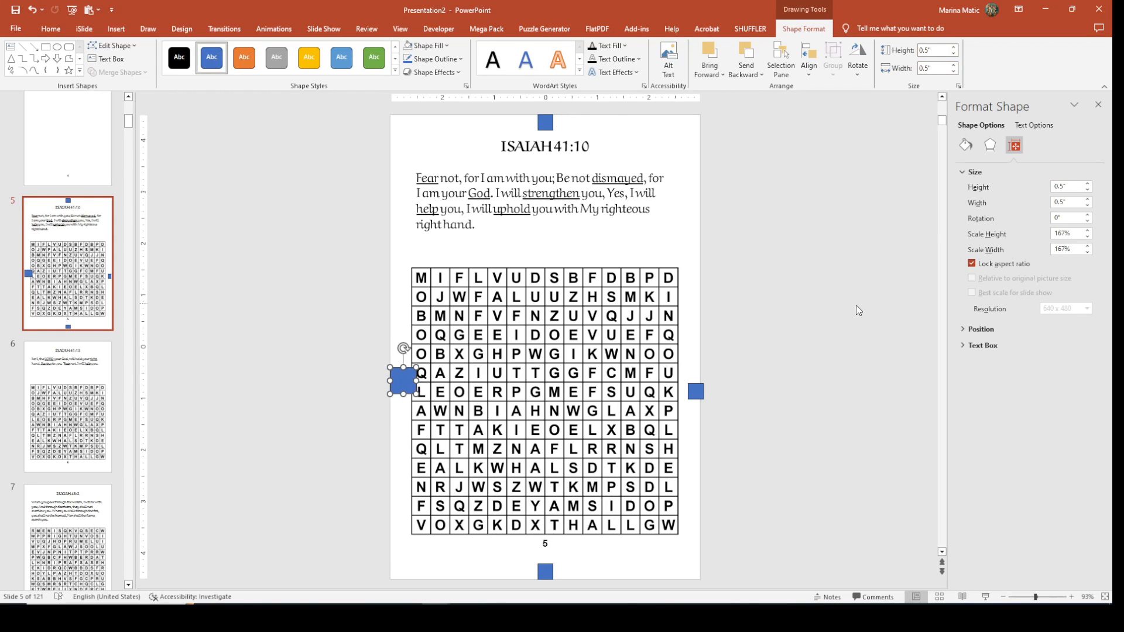
- Nudge the right edge square to sit closer to the letter grid and delete the enlarged left edge square
left_click_drag(700, 394, 696, 392)
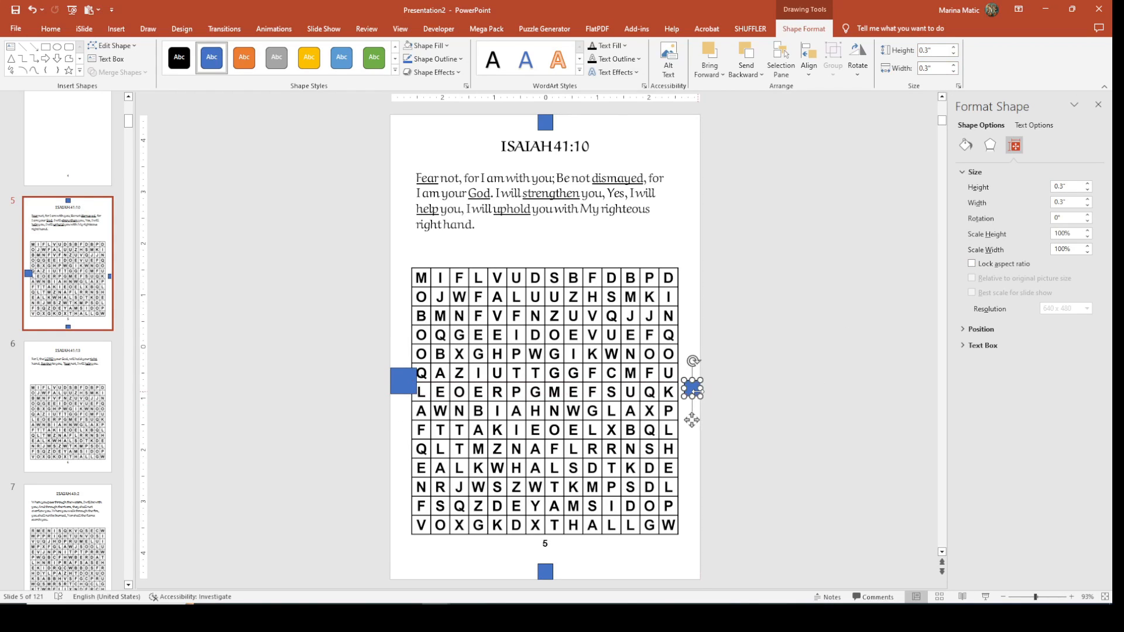
left_click(403, 380)
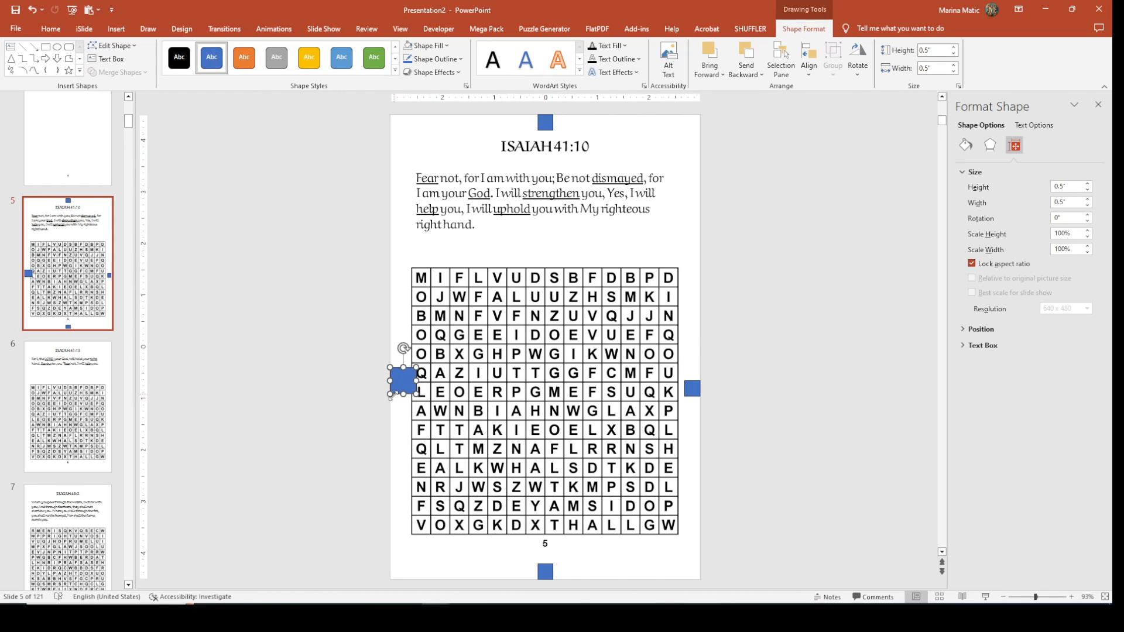
key("Delete")
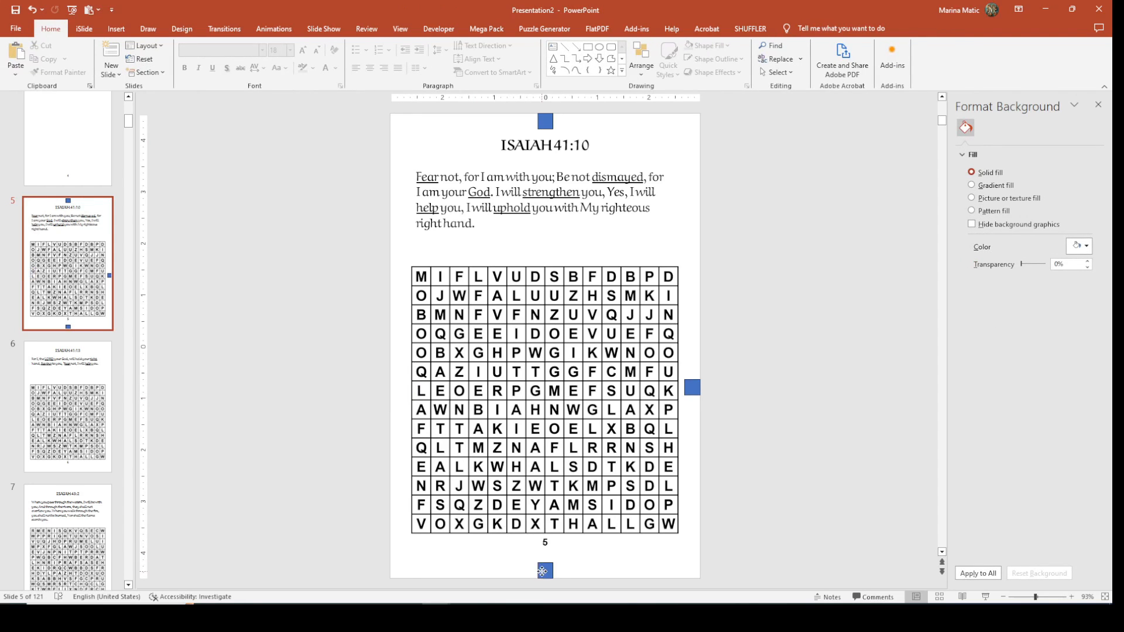
- Delete the remaining guide squares at the bottom, right and top edges of the ISAIAH 41:10 slide
left_click(545, 572)
key("Delete")
left_click(692, 389)
key("Delete")
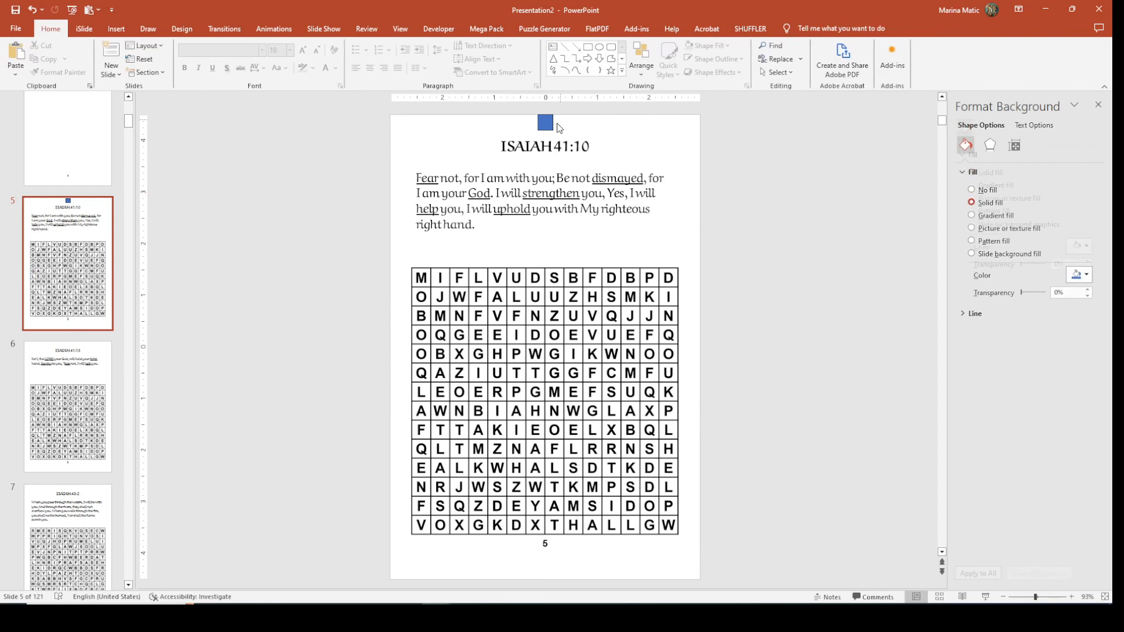
left_click(545, 123)
key("Delete")
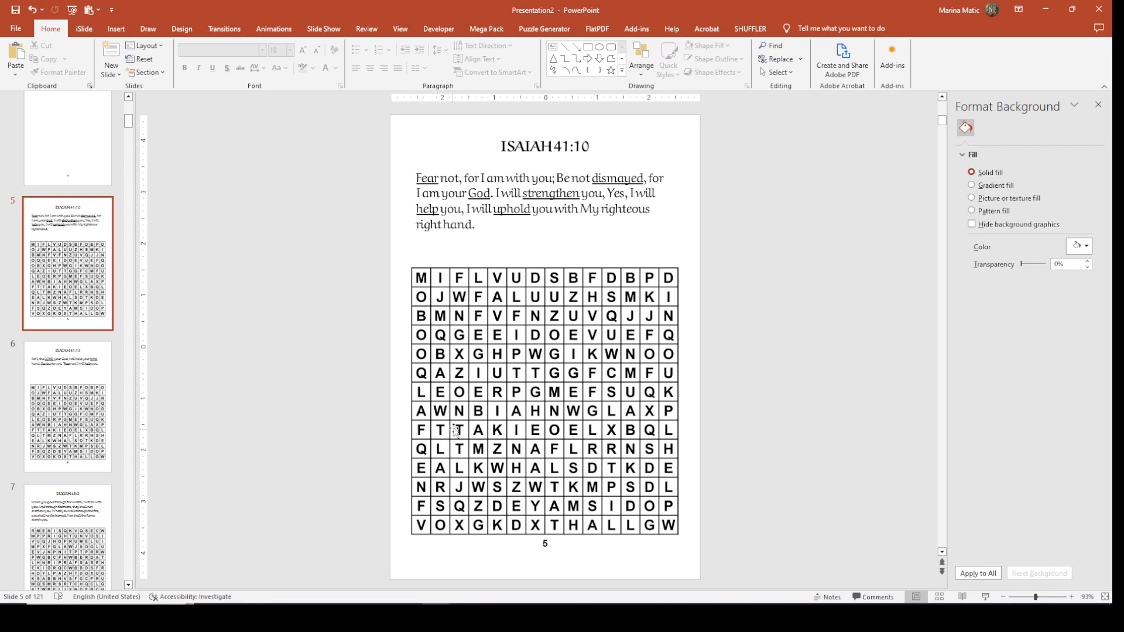
- Set the gutter size of the whole presentation to 0.1 inches with the puzzle generator add-in
left_click(487, 28)
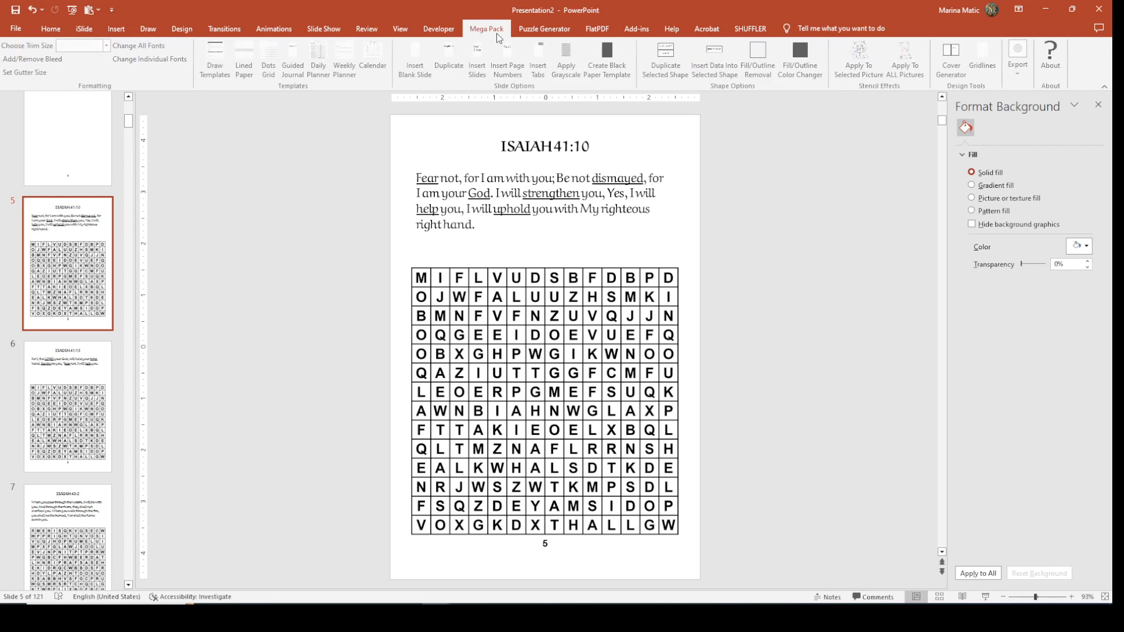
left_click(533, 29)
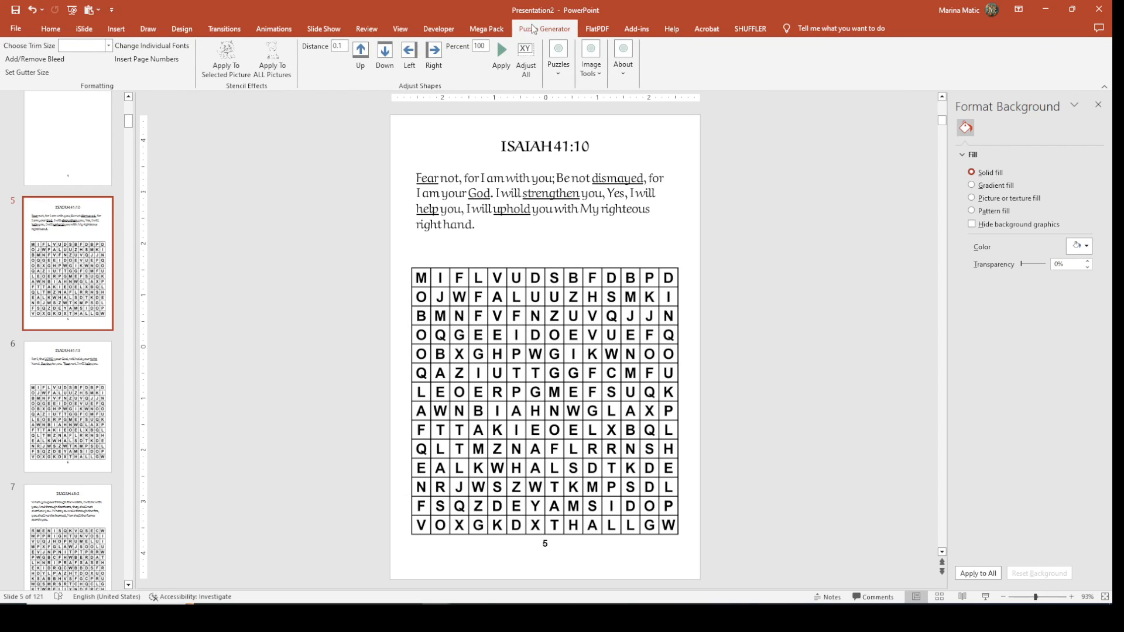
left_click(496, 32)
scroll(496, 36, "down", 1)
scroll(492, 36, "up", 1)
scroll(481, 34, "down", 1)
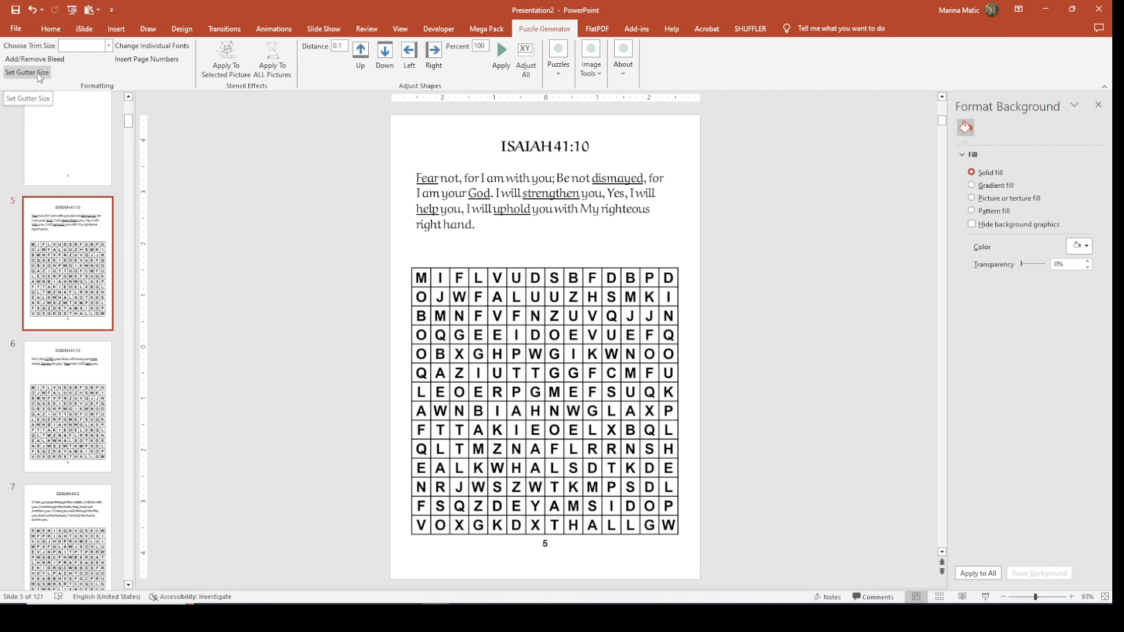
left_click(41, 75)
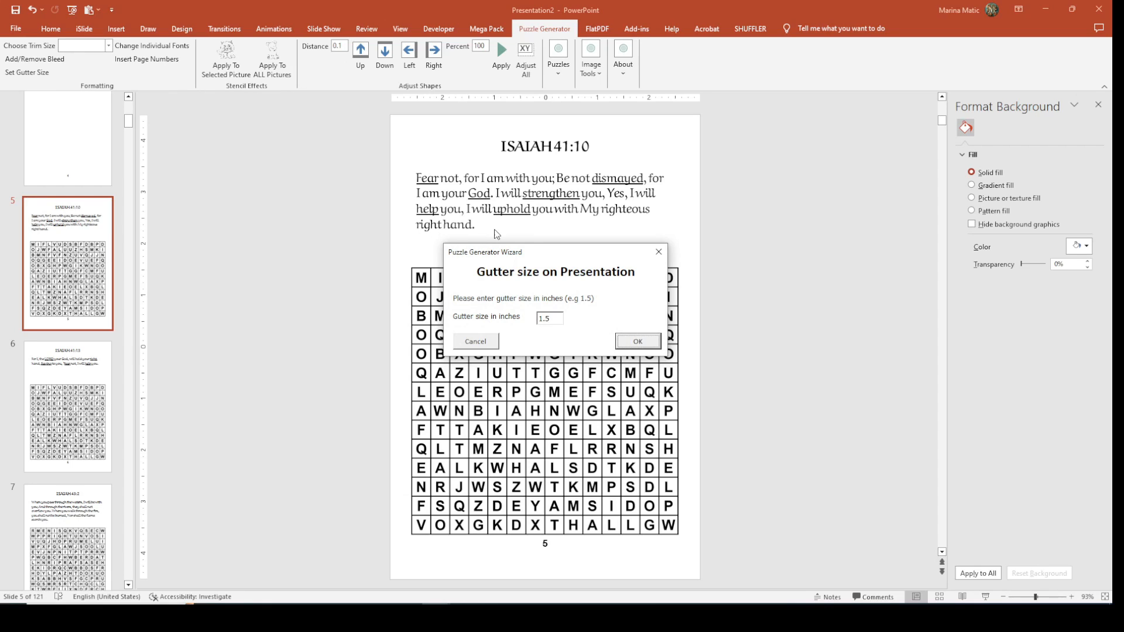
left_click_drag(534, 253, 502, 248)
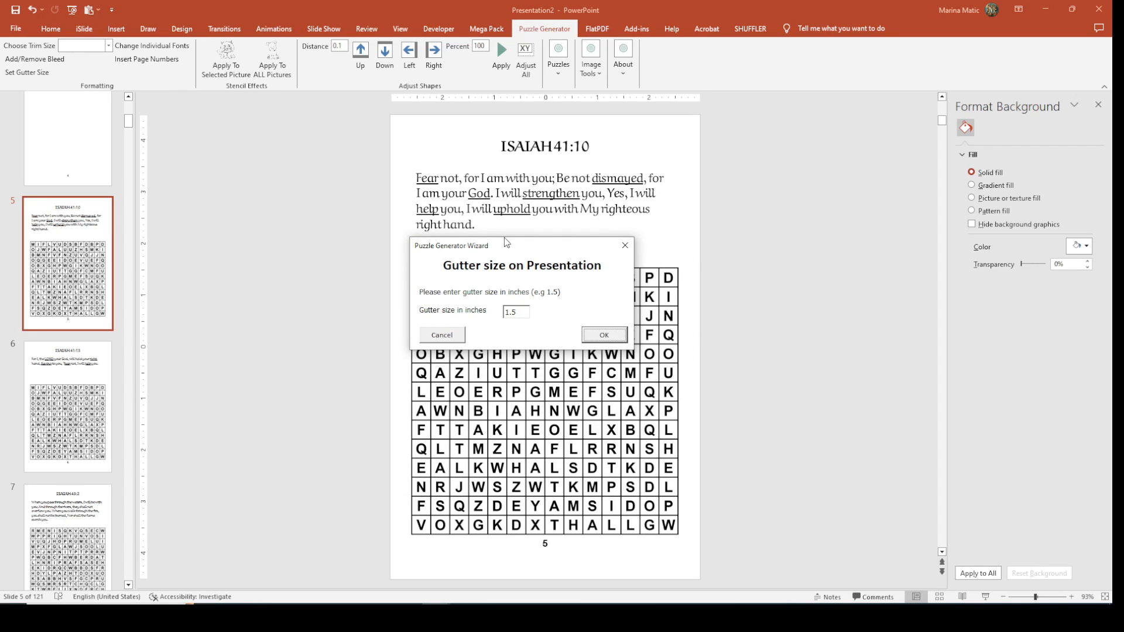
mouse_move(503, 249)
left_mouse_down()
mouse_move(524, 266)
mouse_move(509, 255)
left_mouse_up()
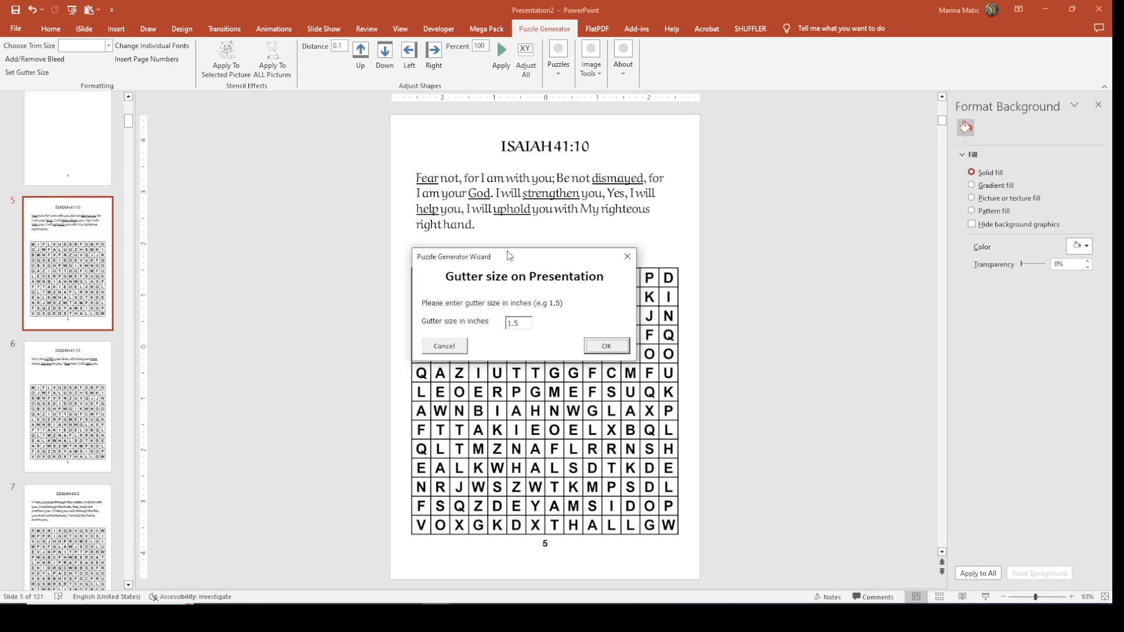
left_click_drag(521, 324, 494, 320)
type("0")
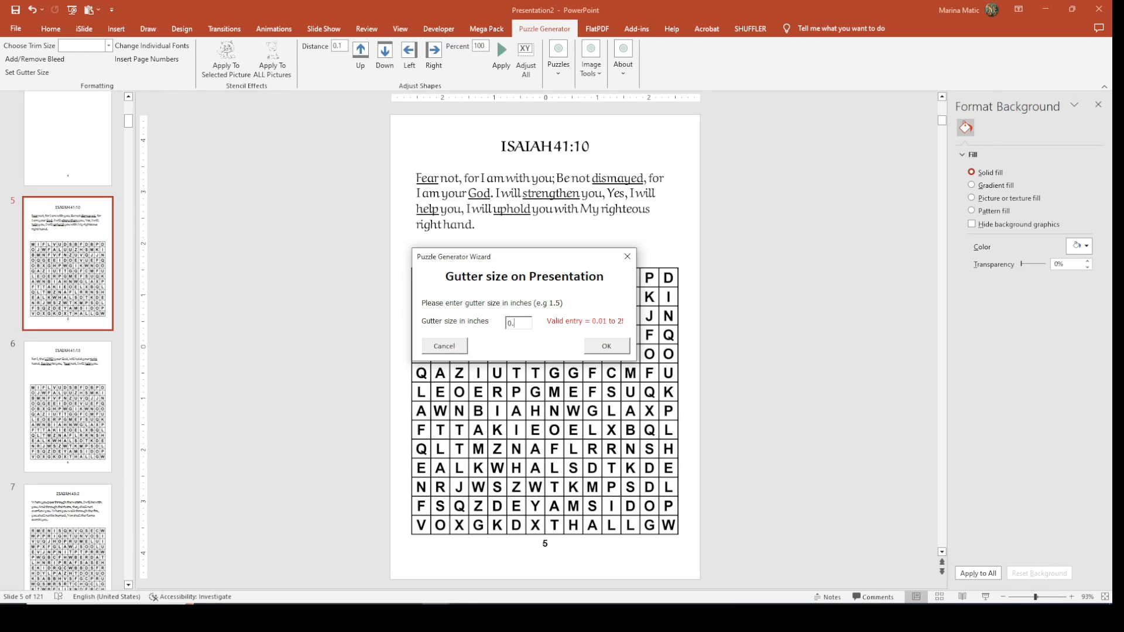
type(".1")
left_click(615, 350)
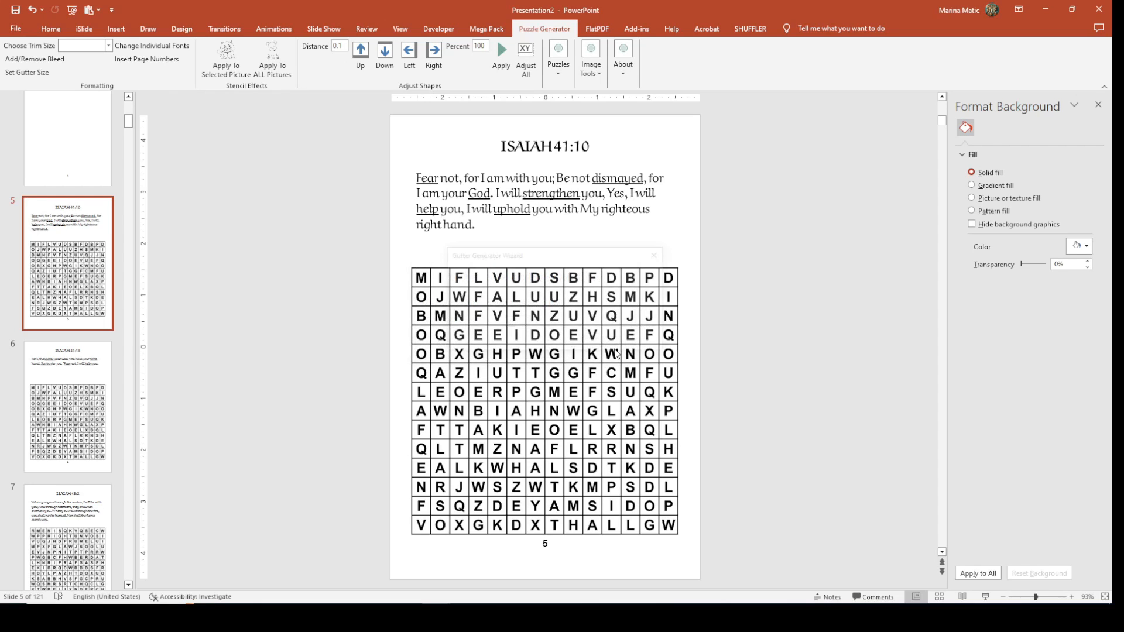
left_click(634, 339)
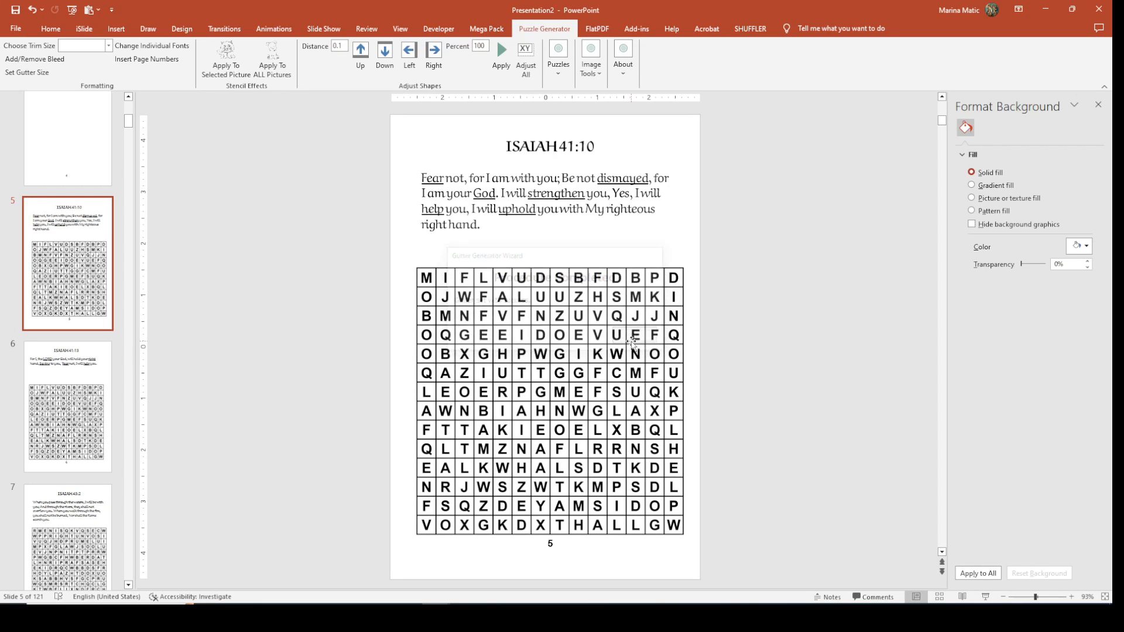
- Draw a rectangle between the verse and the letter grid and size it to 0.3" by 0.3"
left_click(117, 29)
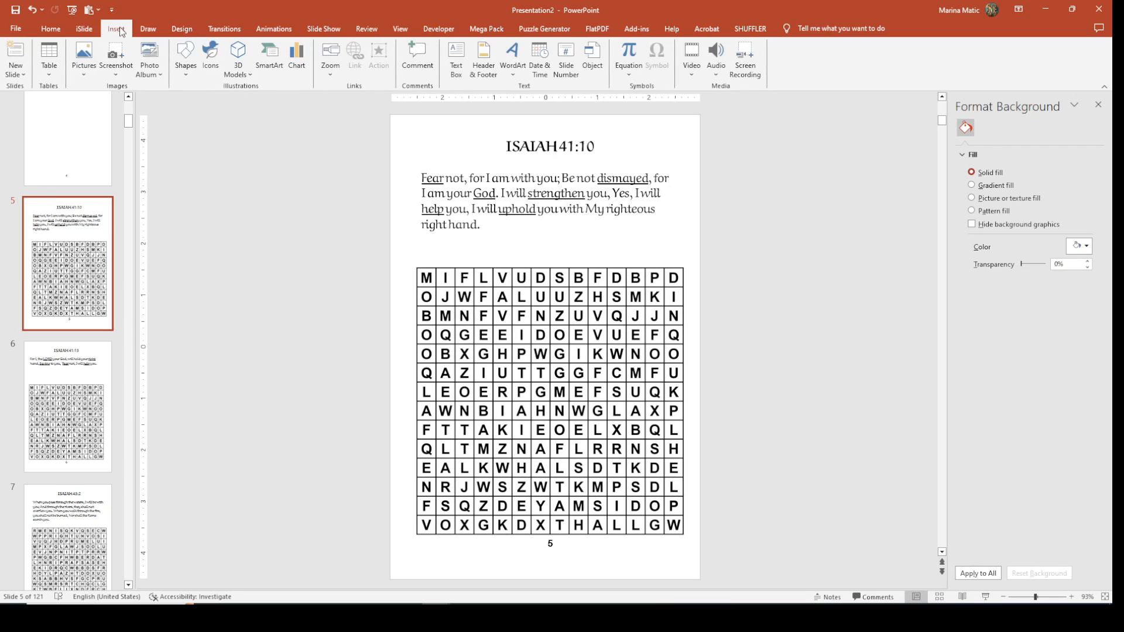
left_click(186, 59)
left_click(216, 99)
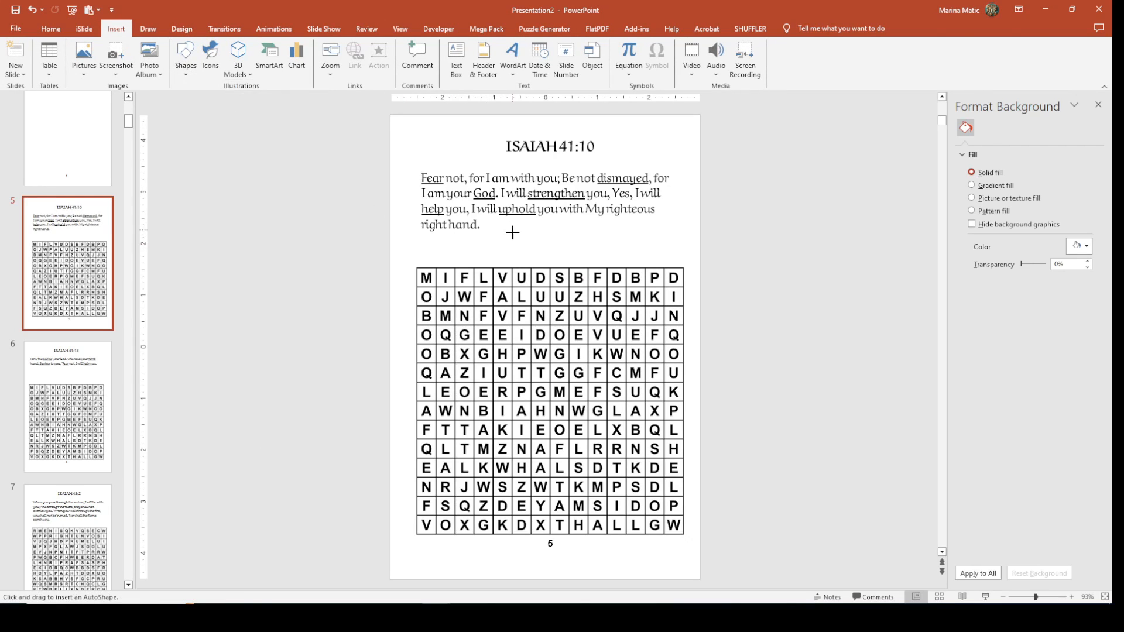
left_click_drag(512, 227, 539, 255)
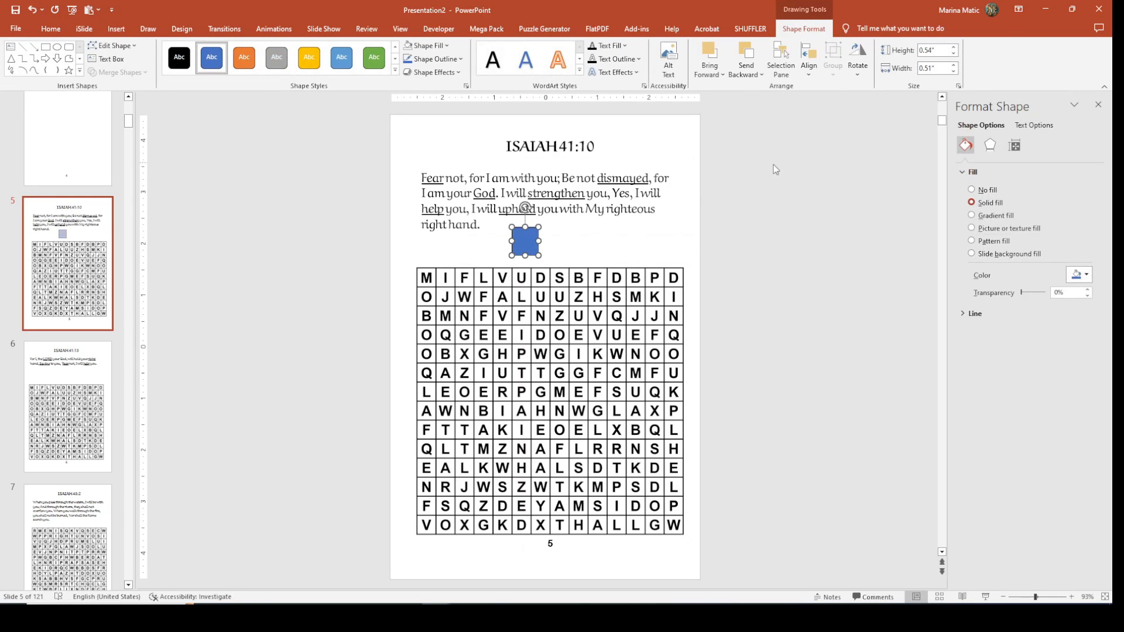
left_click(954, 53)
left_click(954, 53)
left_click(954, 53)
left_click(954, 71)
left_click(954, 71)
left_click(954, 72)
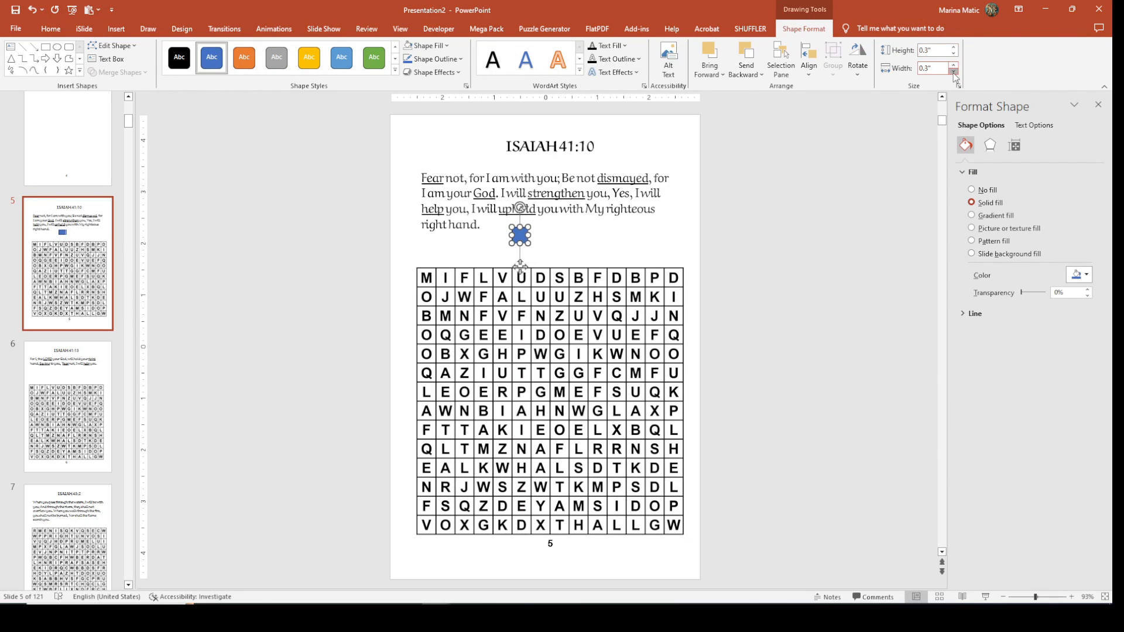
- Place the 0.3" square in the margin between the letter grid and the slide's right edge
left_click_drag(520, 266, 692, 345)
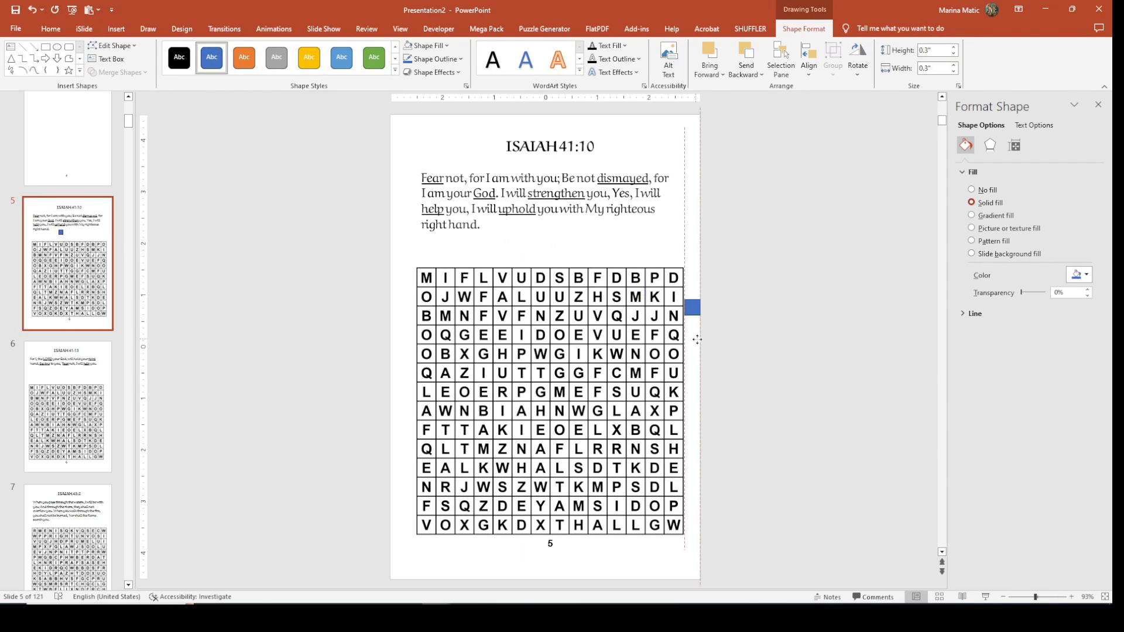
left_click(701, 380)
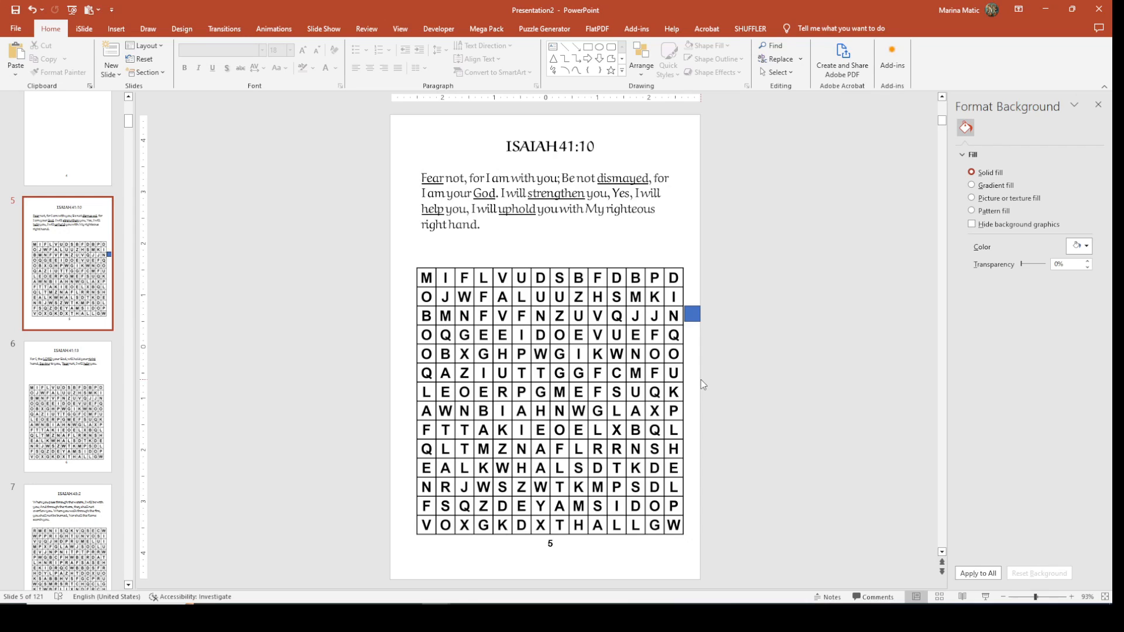
left_click(693, 315)
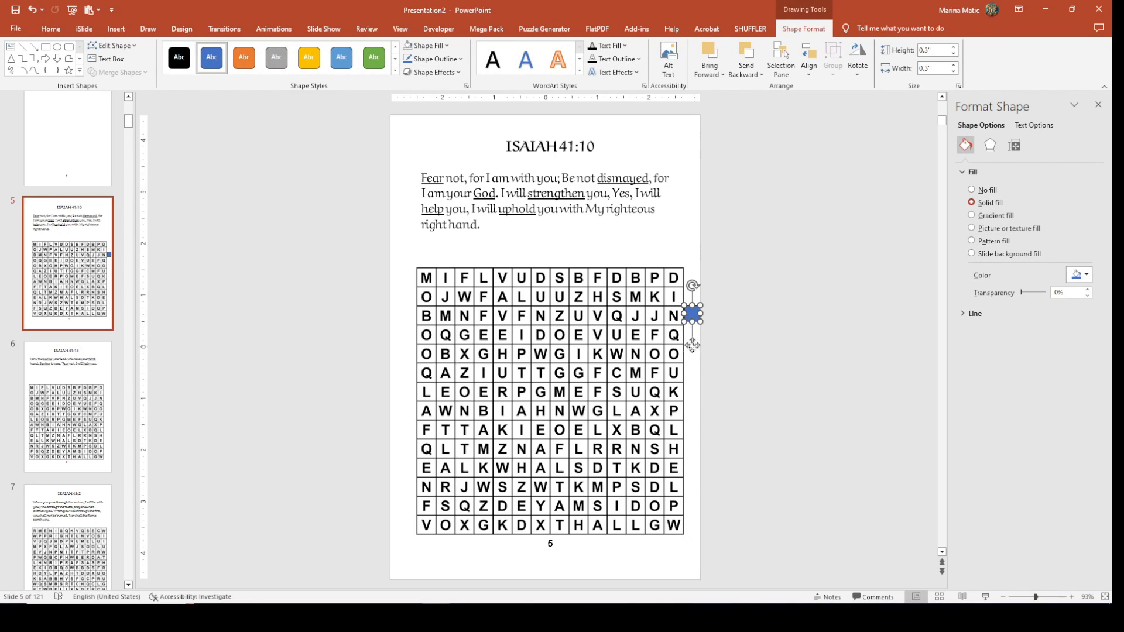
- Move the guide square to the slide's left edge beside the grid and resize it to 0.4" high and 0.5" wide
left_click_drag(692, 346, 399, 372)
left_click(954, 48)
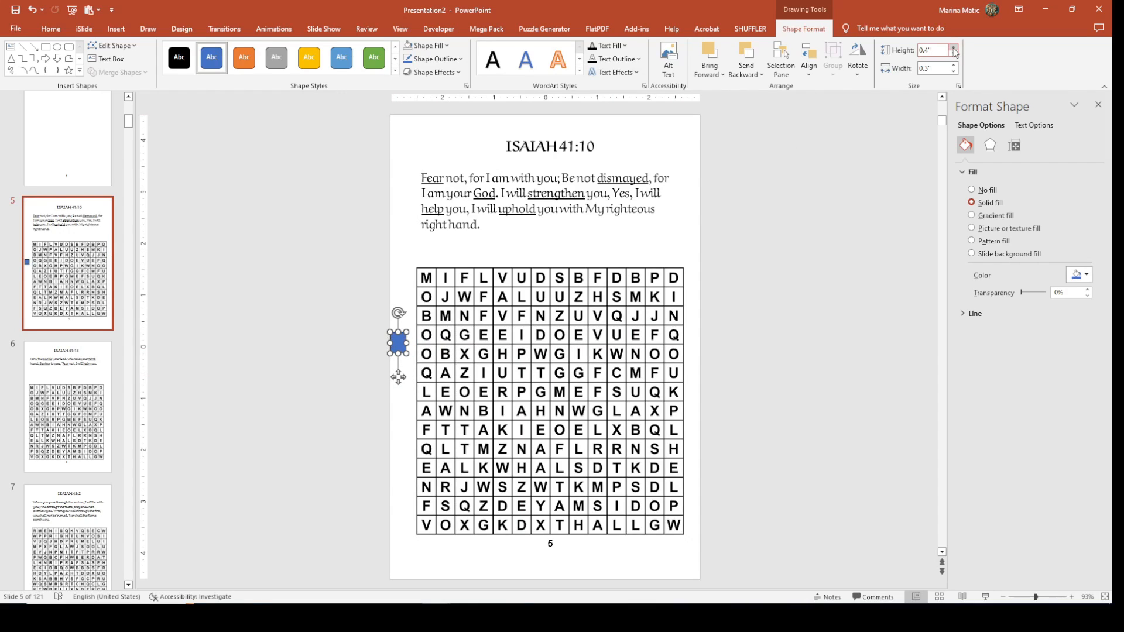
left_click(954, 66)
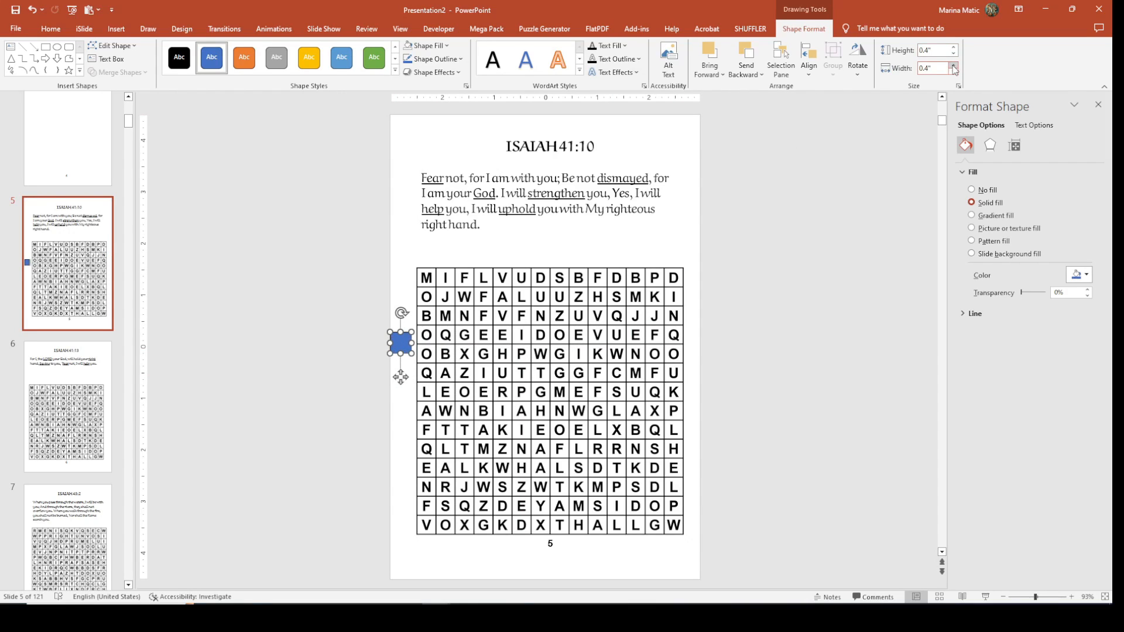
left_click(954, 65)
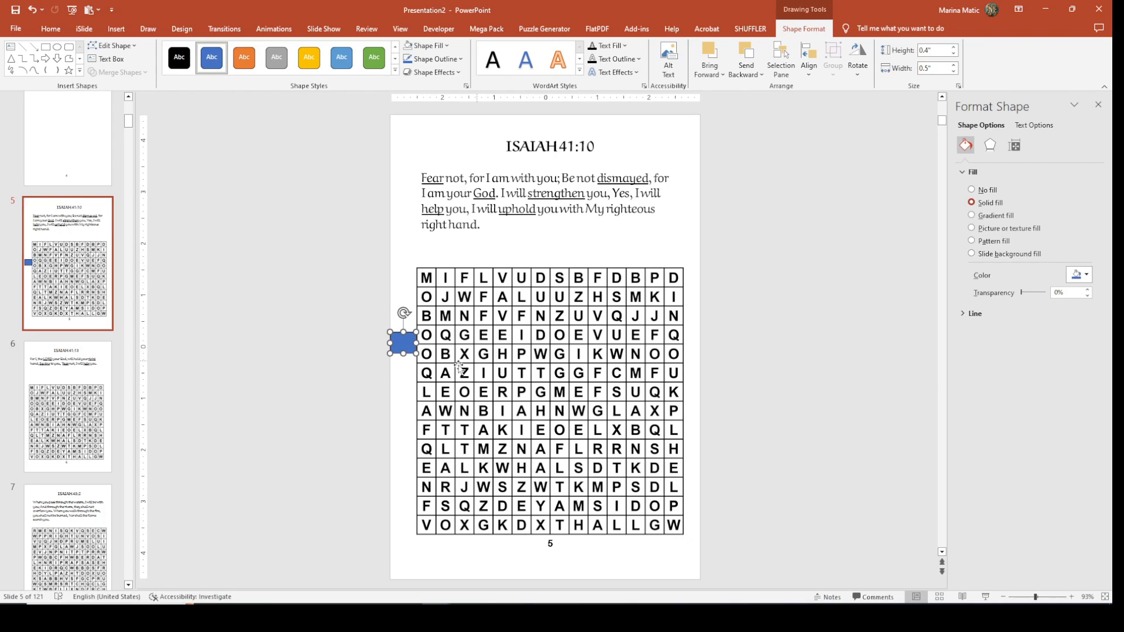
- Move the resized guide rectangle to the slide's right edge and delete it
left_click_drag(404, 338, 699, 344)
key("Delete")
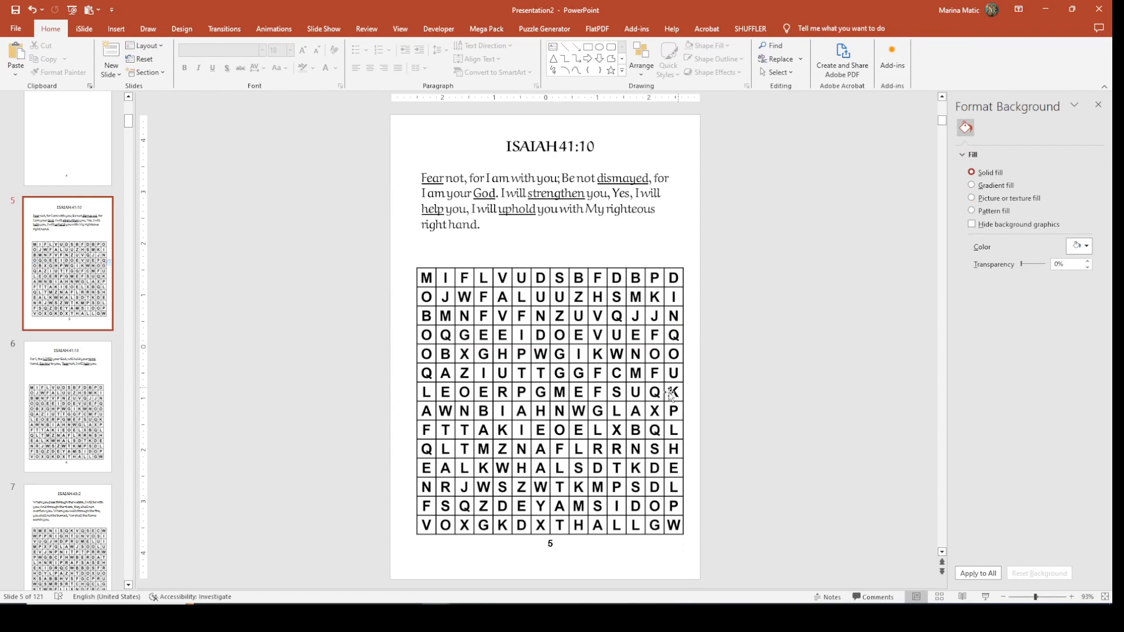
- Look through the puzzle slides from slide 6 to slide 12, comparing the gutter offset on odd and even pages
left_click(109, 377)
left_click(96, 507)
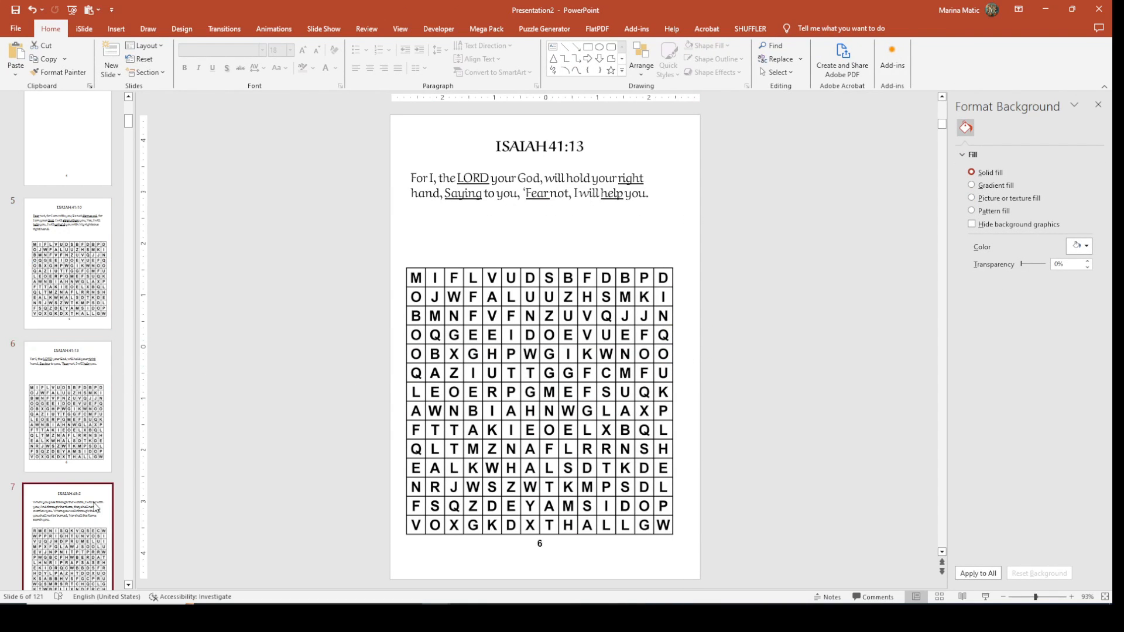
key("Down")
key("Down")
key("Down")
key("Down")
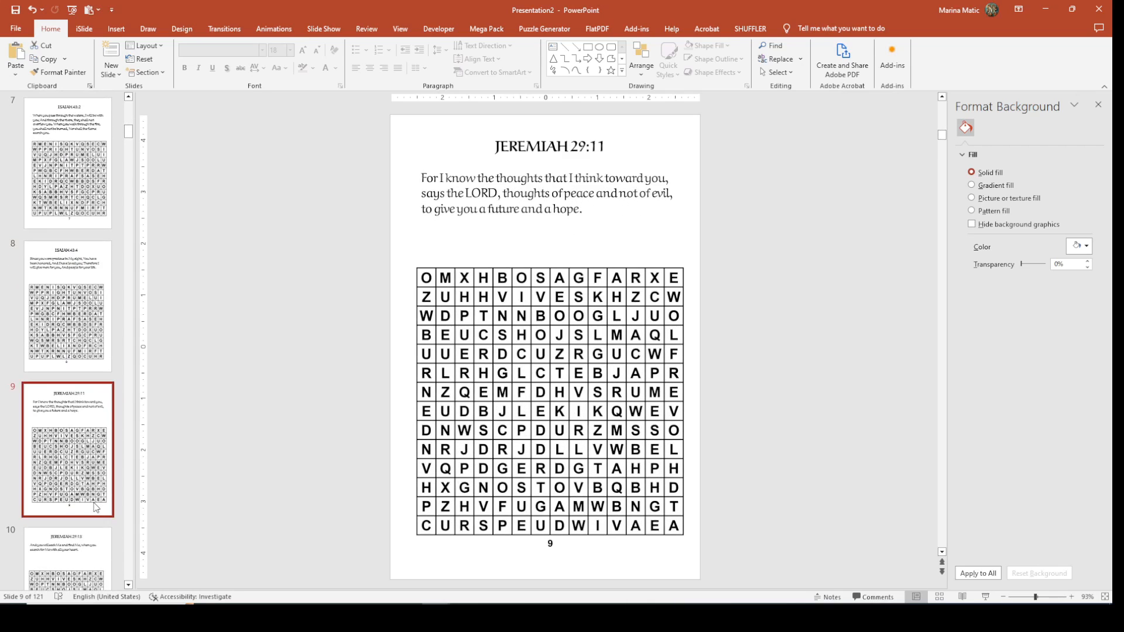
key("Down")
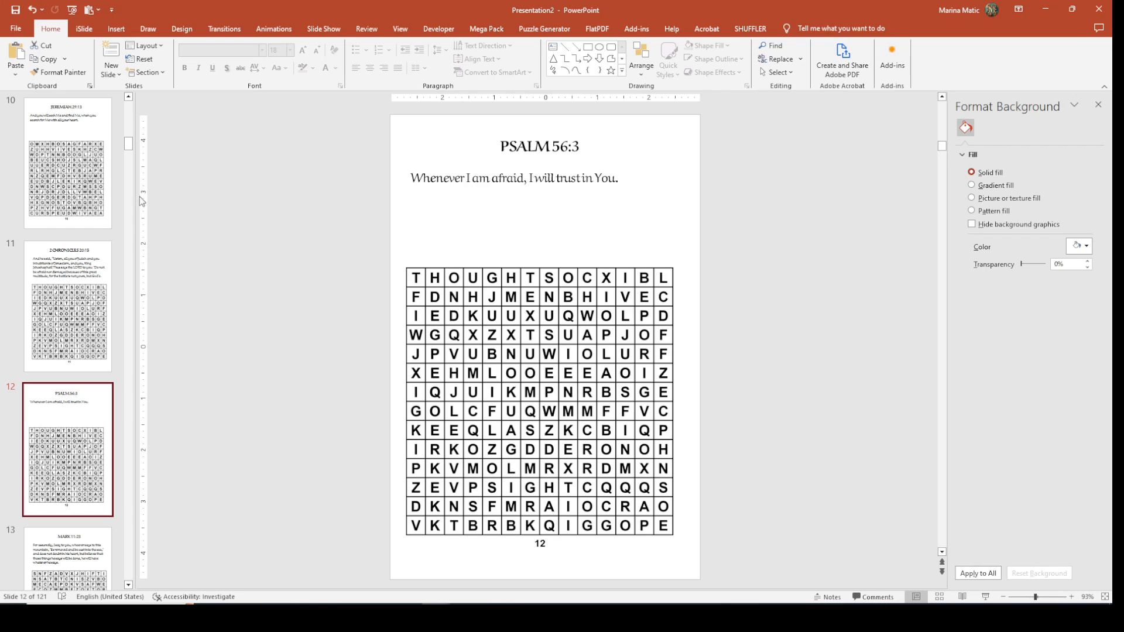
- Delete the page numbers from the THIS BOOK BELONGS TO and COPYRIGHT slides
left_click_drag(131, 147, 129, 104)
left_click(97, 157)
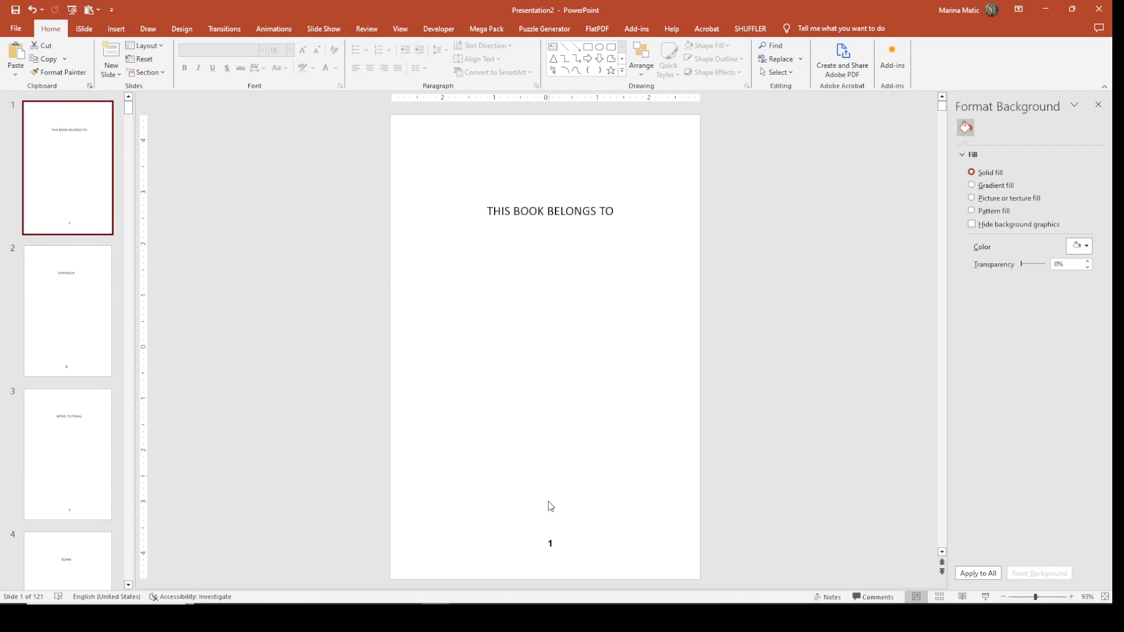
left_click(519, 534)
left_click(517, 530)
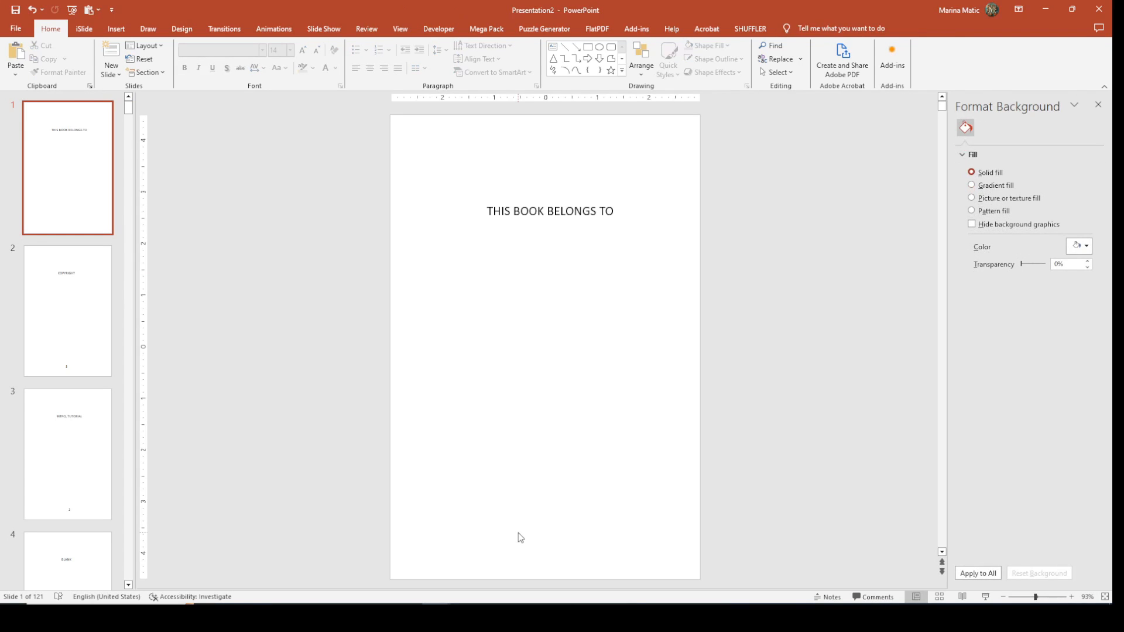
left_click(72, 272)
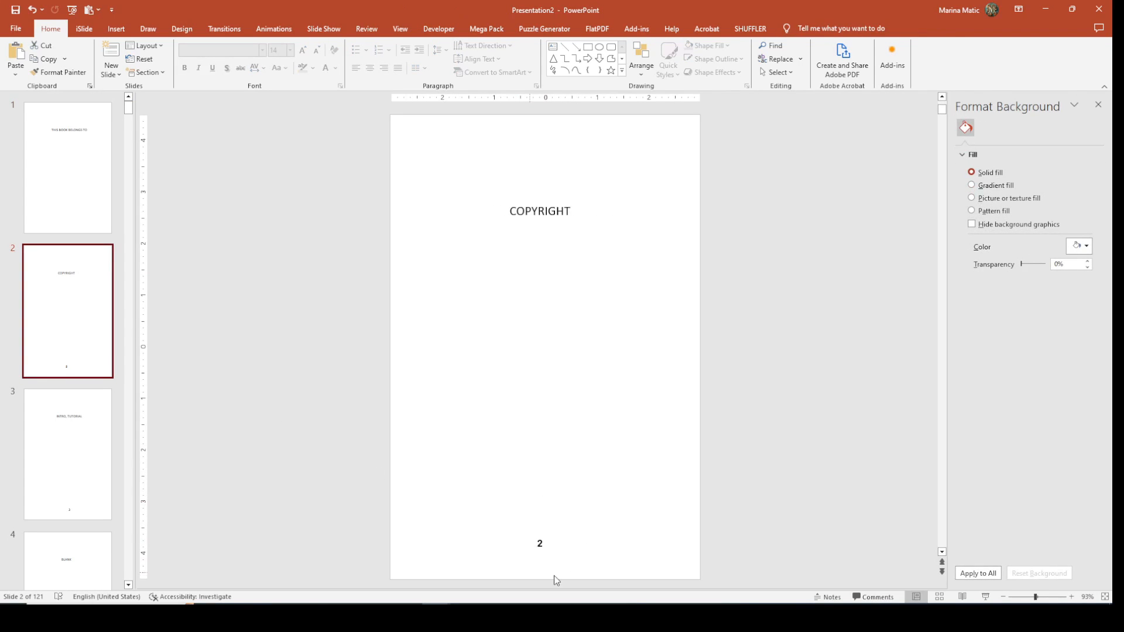
left_click(562, 537)
left_click(557, 550)
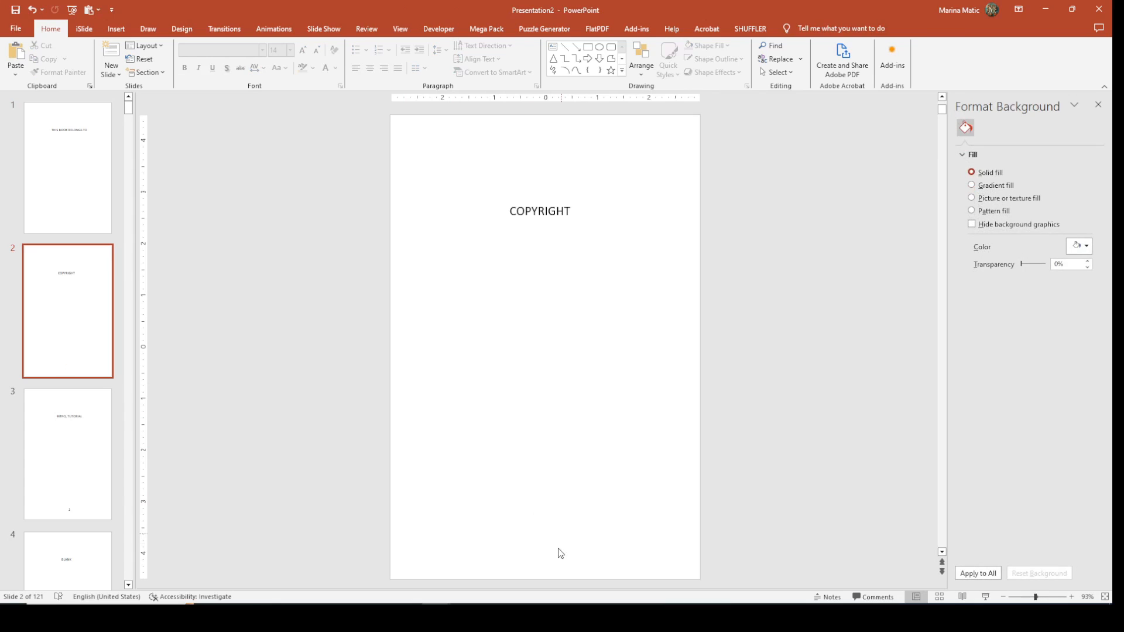
- Review the page numbers on slides 3 to 5 and their placement among the solution grids on slides 111 to 113
left_click(120, 441)
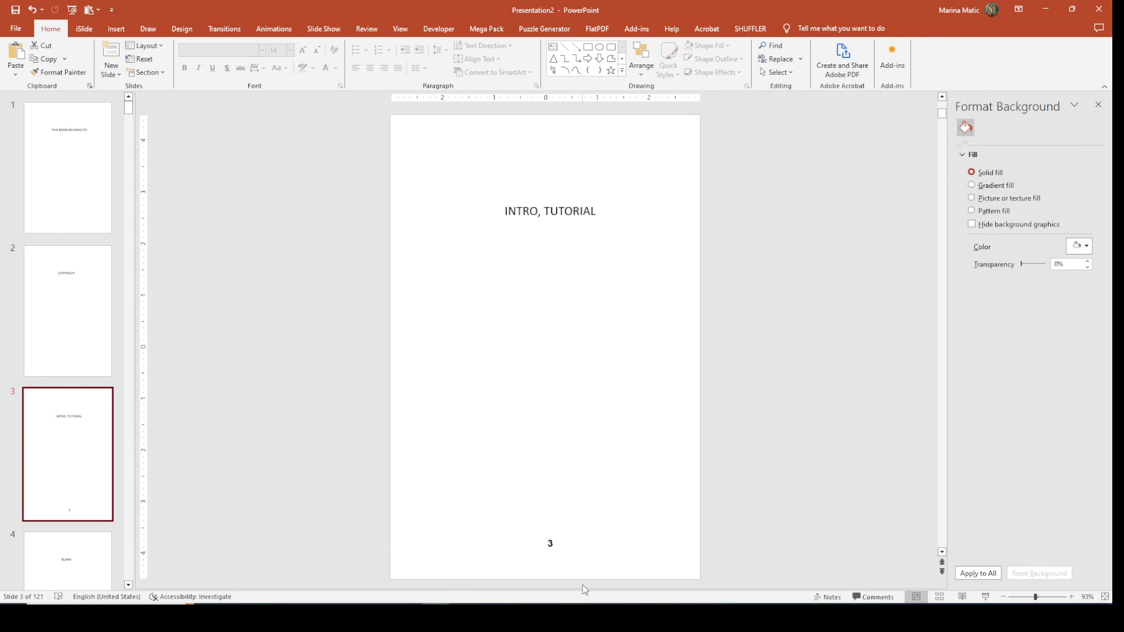
left_click(108, 564)
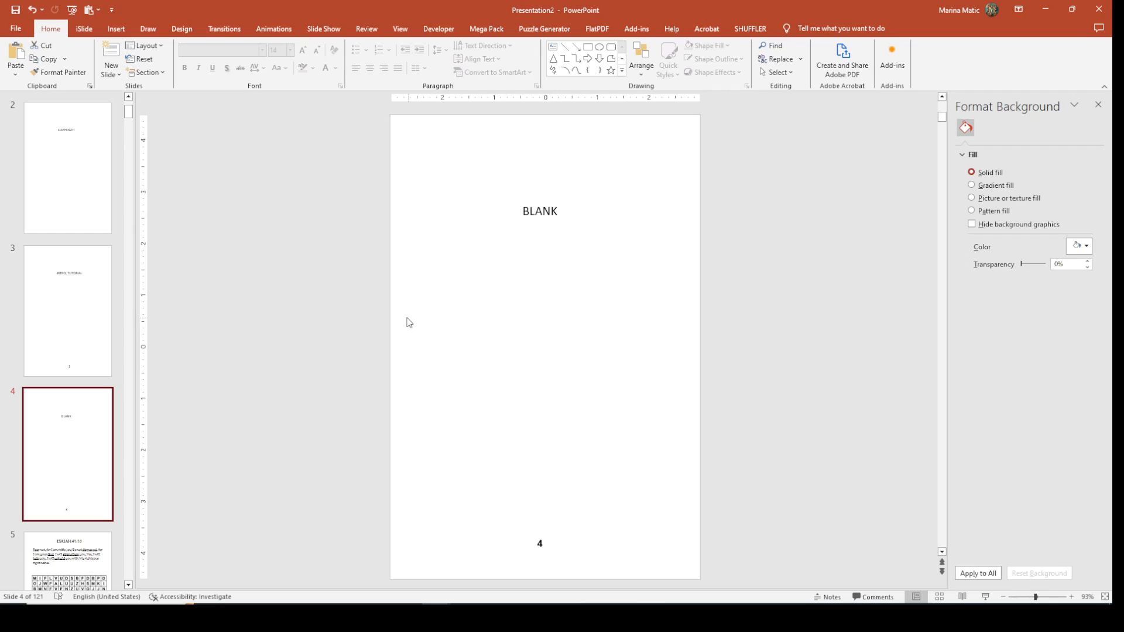
left_click(82, 550)
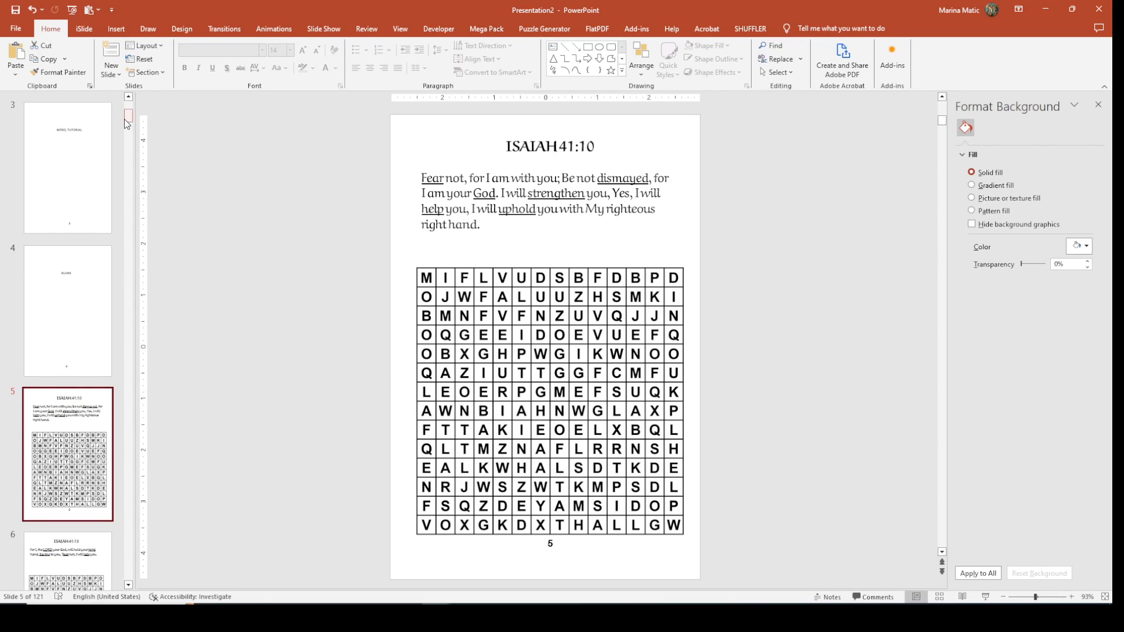
left_click_drag(124, 118, 114, 532)
left_click(79, 466)
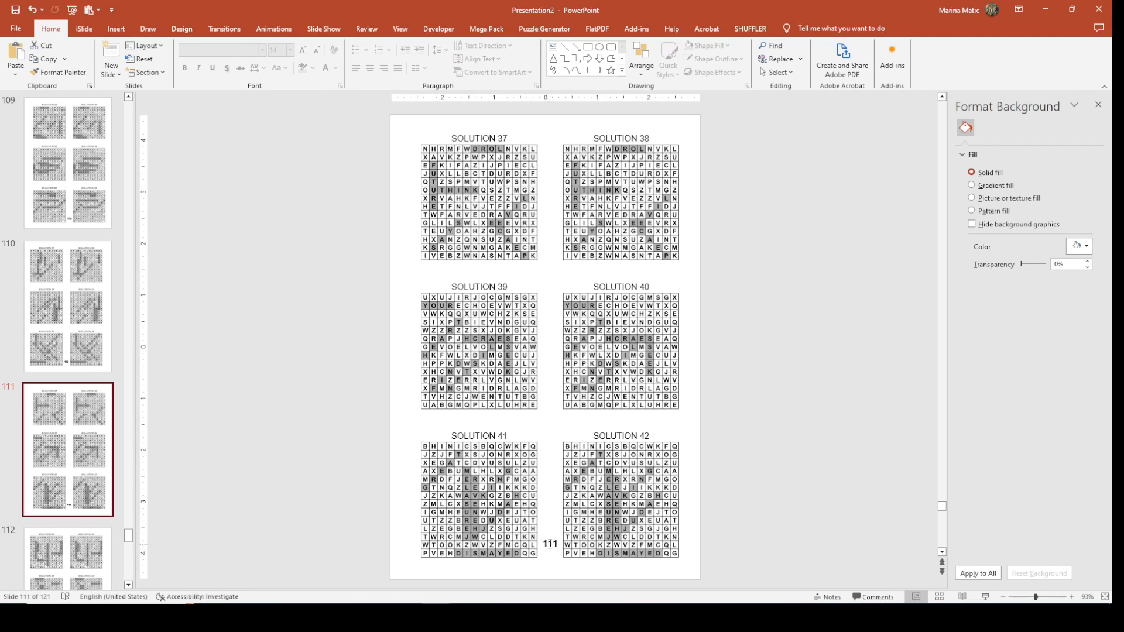
left_click(549, 544)
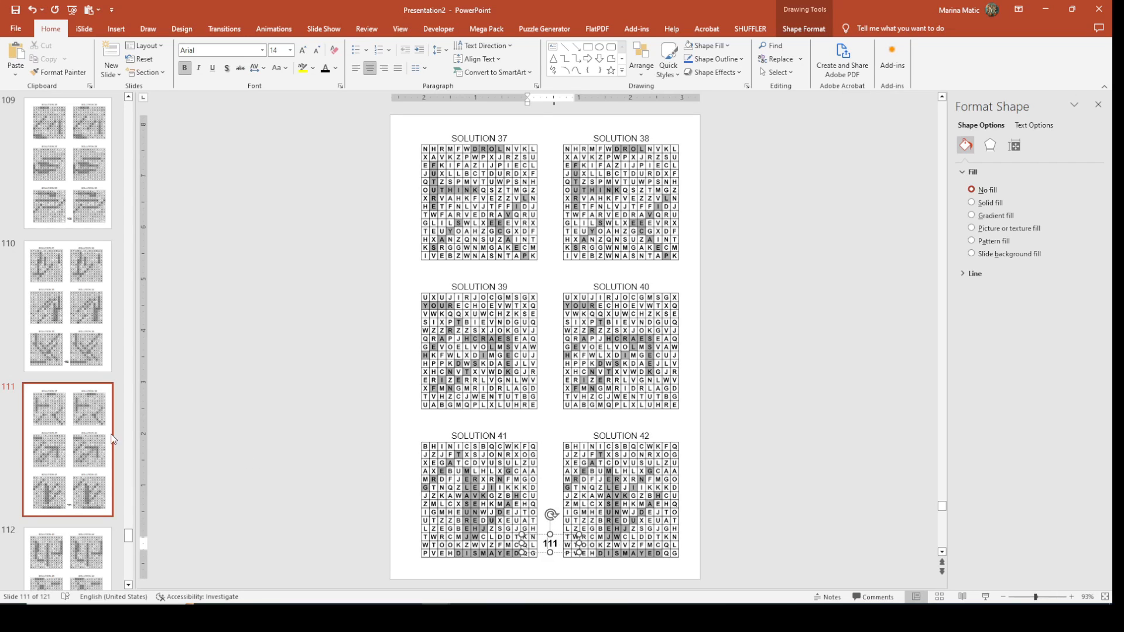
left_click(85, 538)
left_click(87, 542)
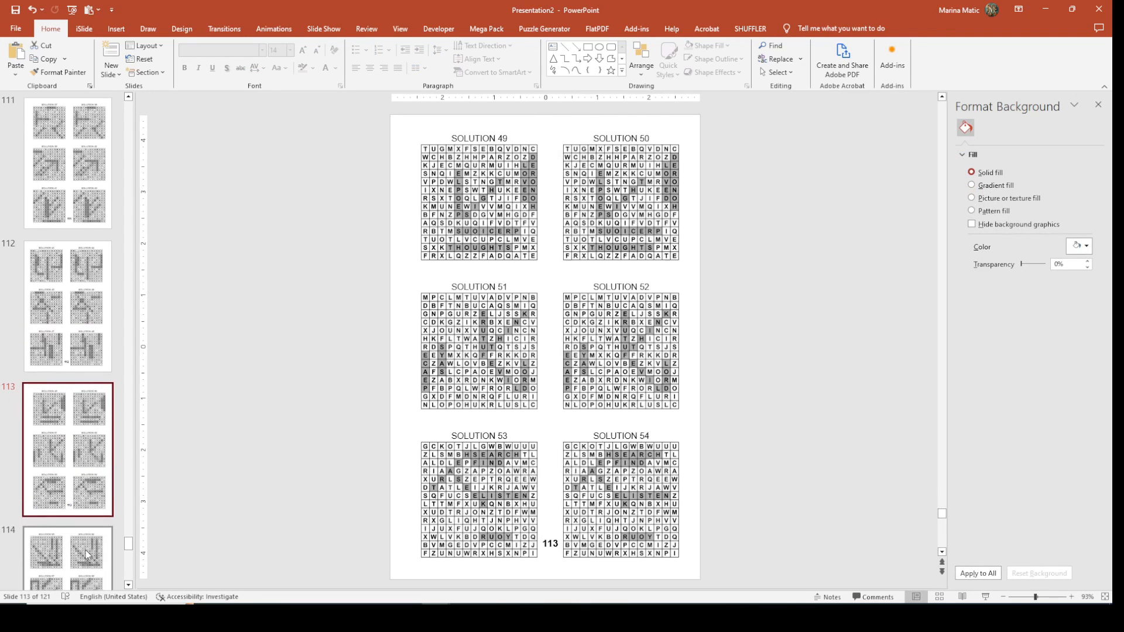
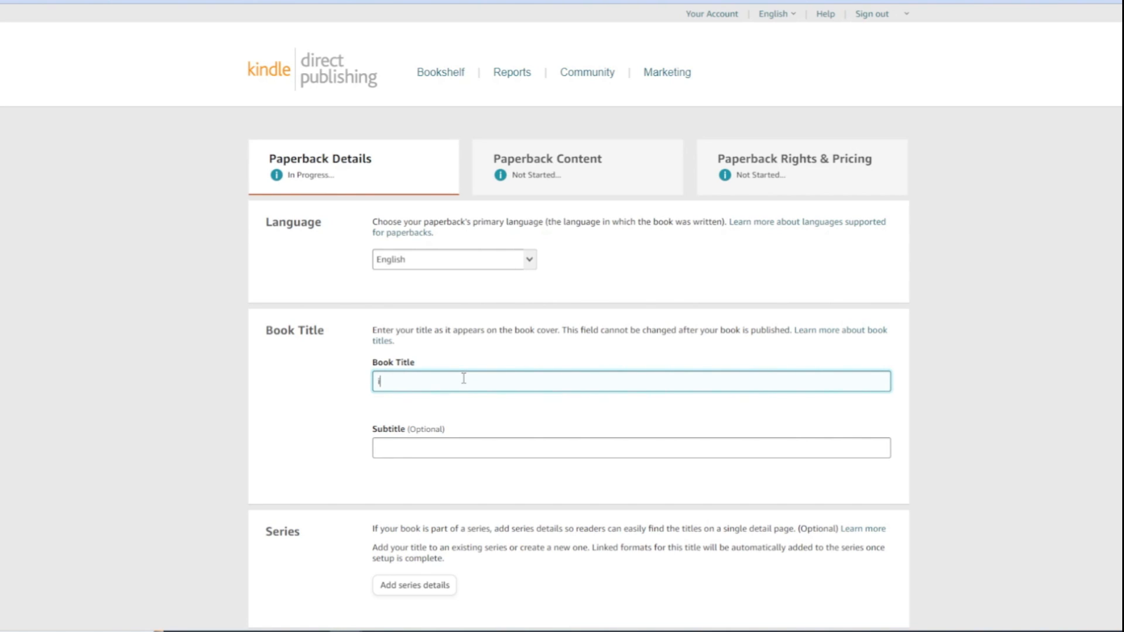
- In Kindle Direct Publishing, enter the book title INSPIRATIONAL BIBLE QUOTES and the subtitle WORDSEARCH PUZZLES FOR ADULTS
key("Caps_Lock")
type("INSPIRATI")
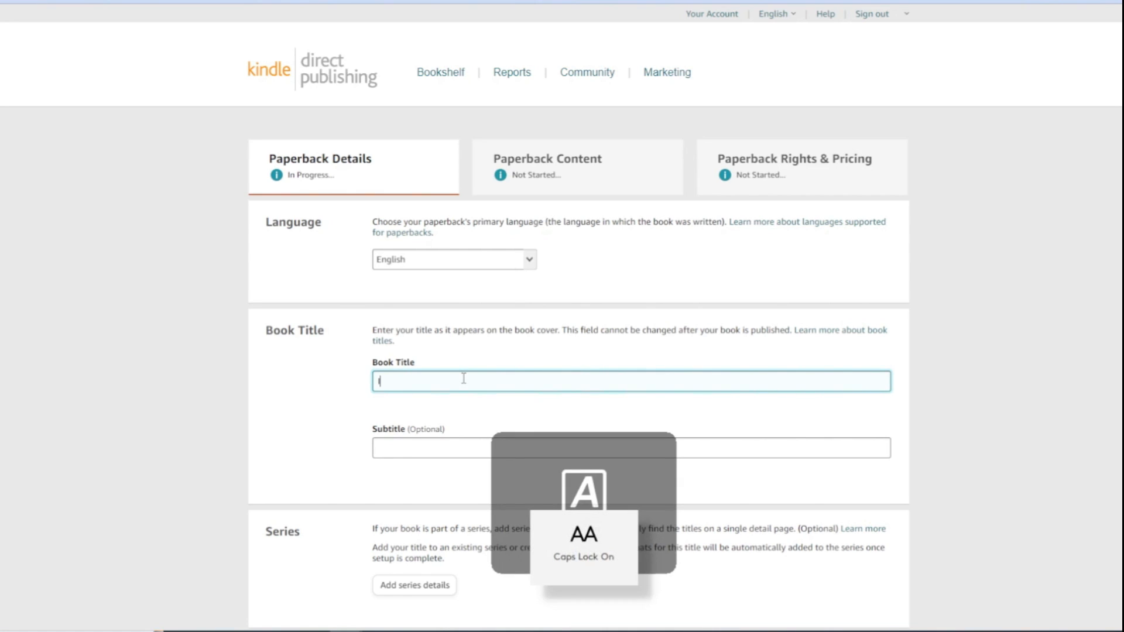
type("ONAL")
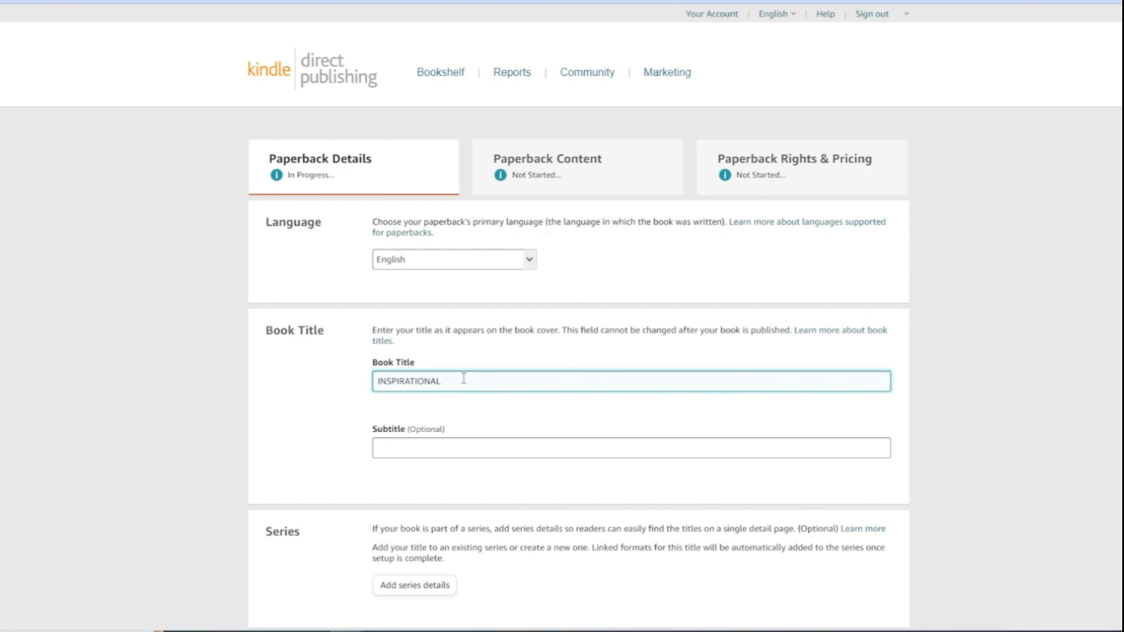
type(" BIBLE QUOTES")
left_click(473, 447)
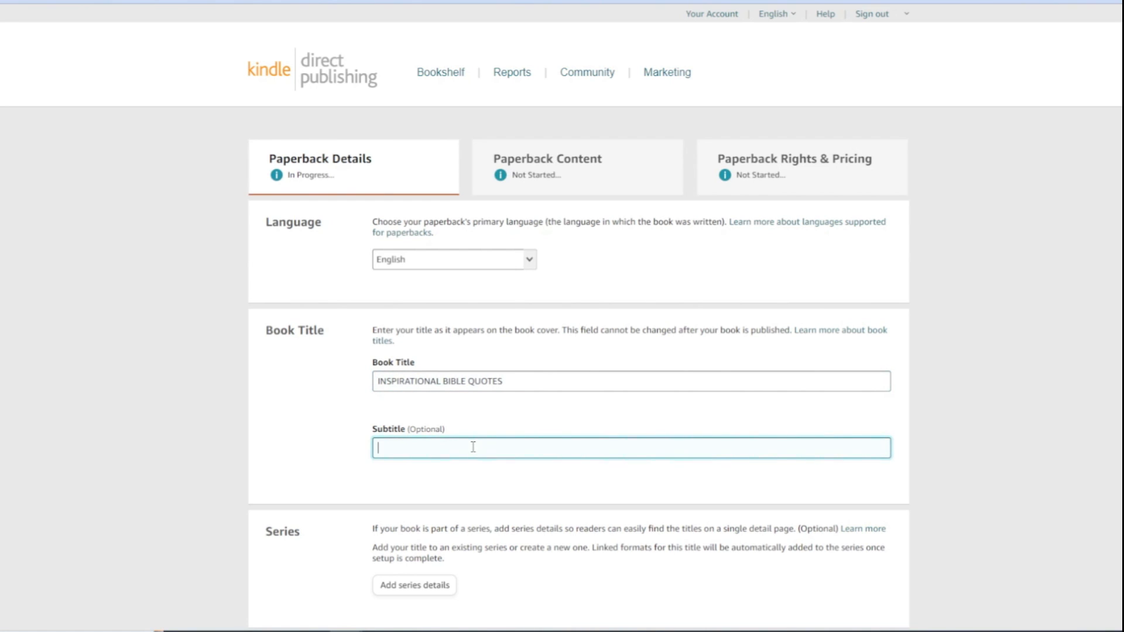
type("WORDSEARCH PUZZLES FOR ADULTS")
- Enter BLA BLA as the placeholder book description
scroll(510, 410, "down", 8)
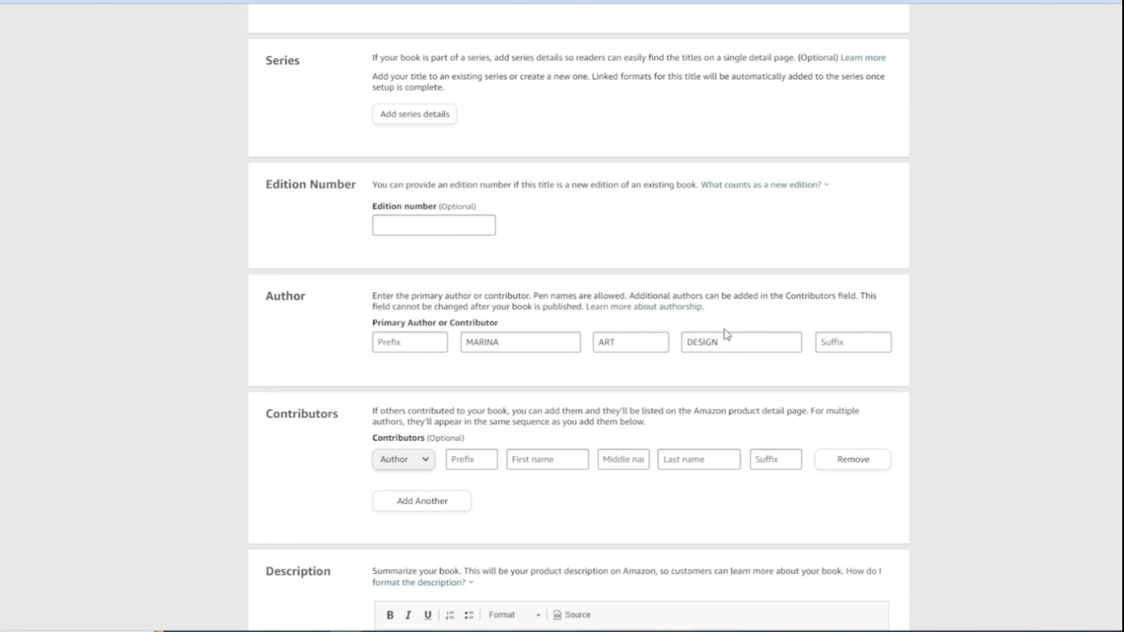
scroll(609, 319, "down", 2)
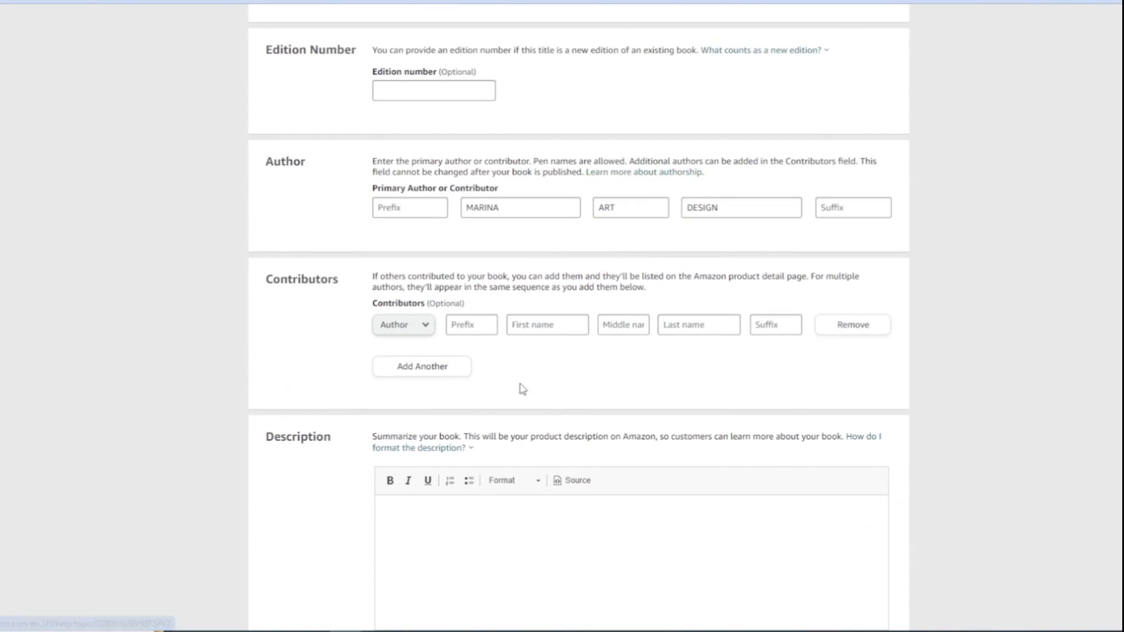
scroll(523, 389, "down", 3)
left_click(499, 364)
type("BLA")
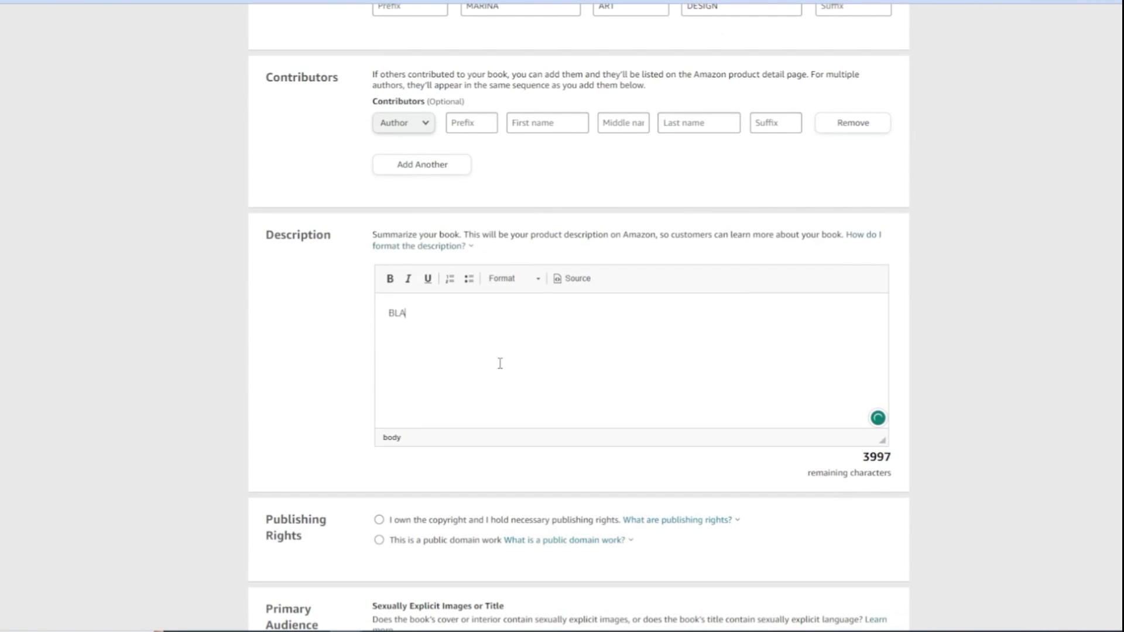
type(" BLA")
- Declare ownership of the copyright and publishing rights, and answer No to sexually explicit images or title
scroll(487, 364, "down", 3)
left_click(378, 317)
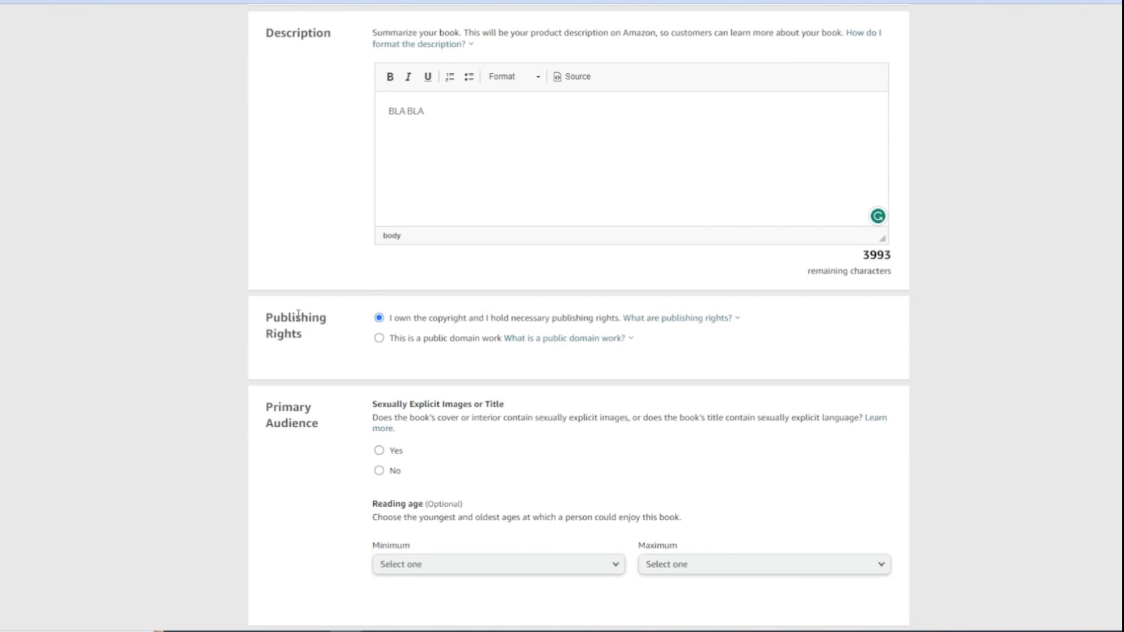
left_click(378, 338)
left_click(398, 322)
scroll(427, 359, "down", 1)
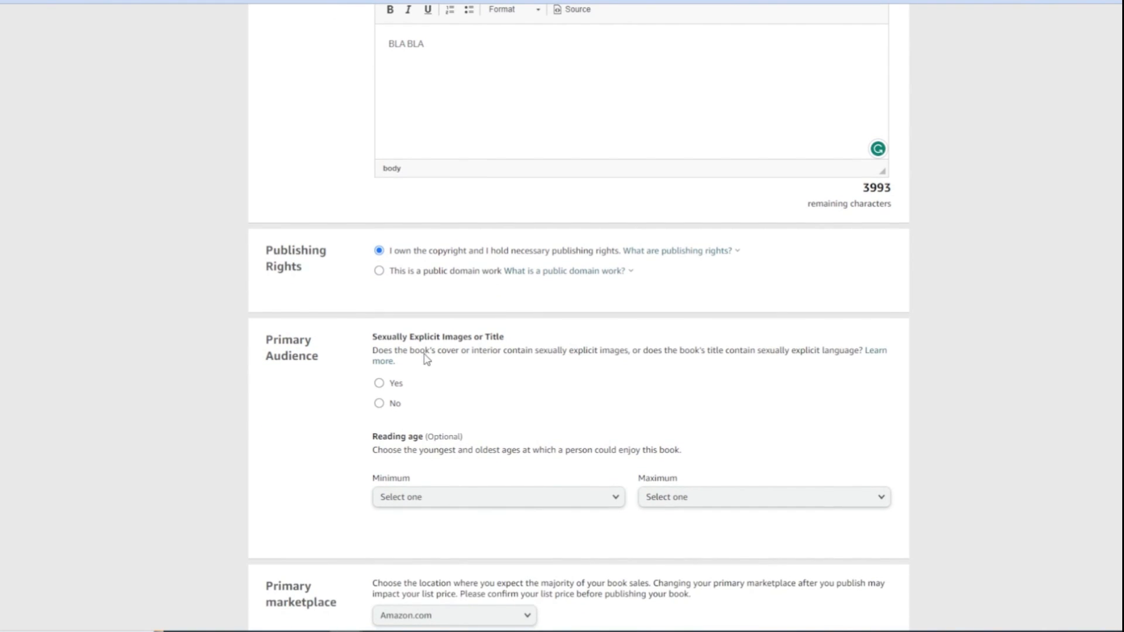
left_click(379, 404)
- Choose the Literature & Fiction category with the General placement for the book and save the categories
scroll(463, 394, "down", 2)
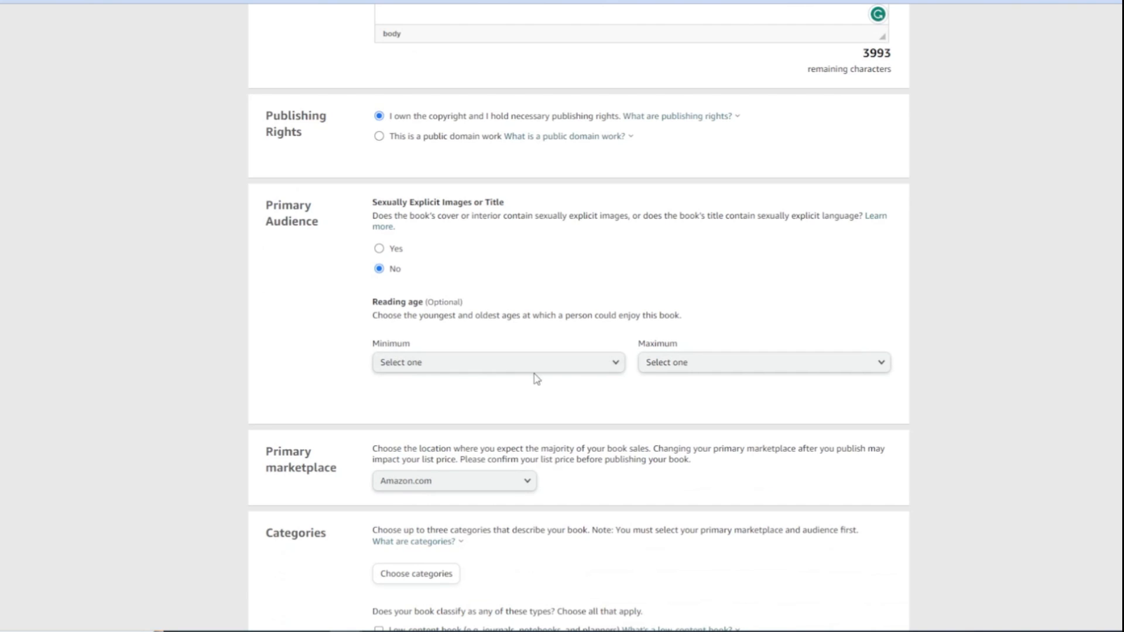
scroll(514, 275, "down", 1)
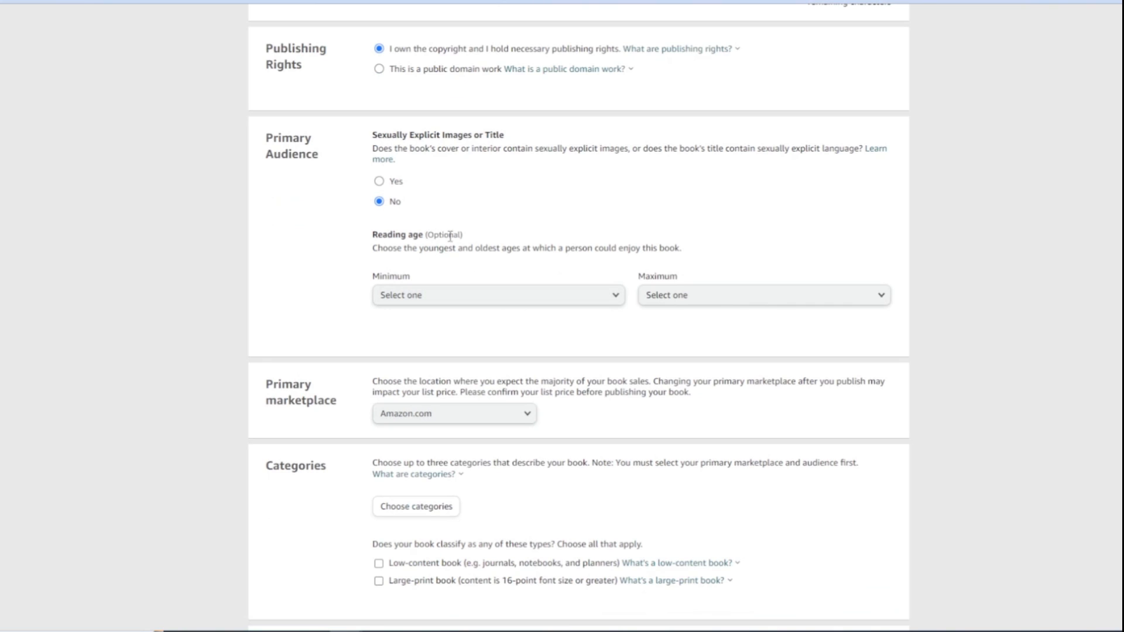
scroll(537, 239, "down", 2)
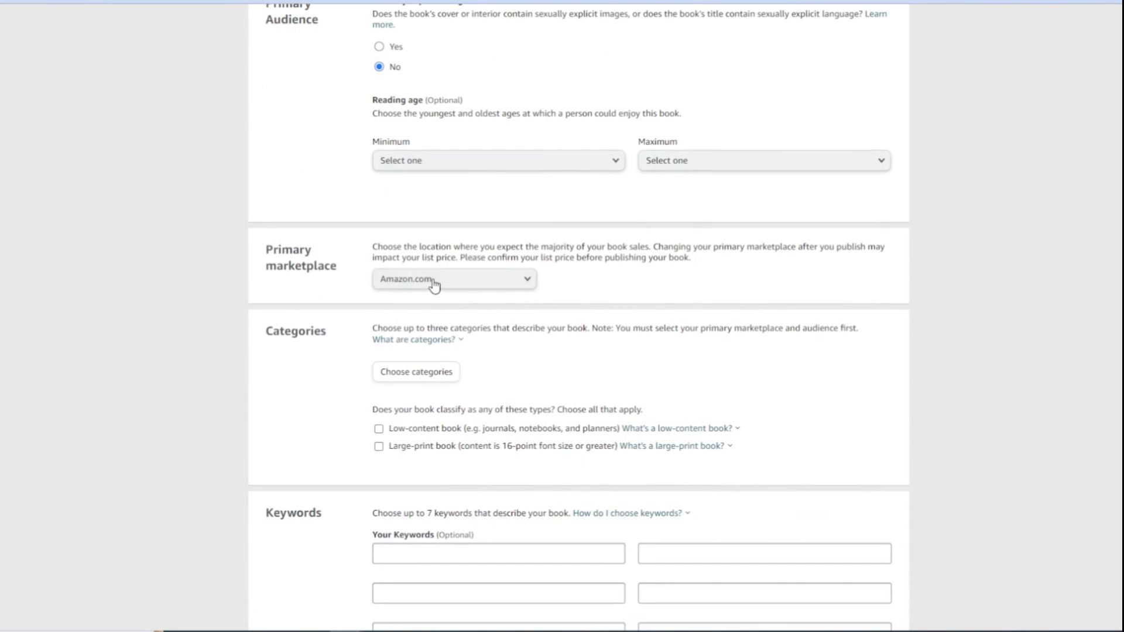
scroll(447, 279, "down", 3)
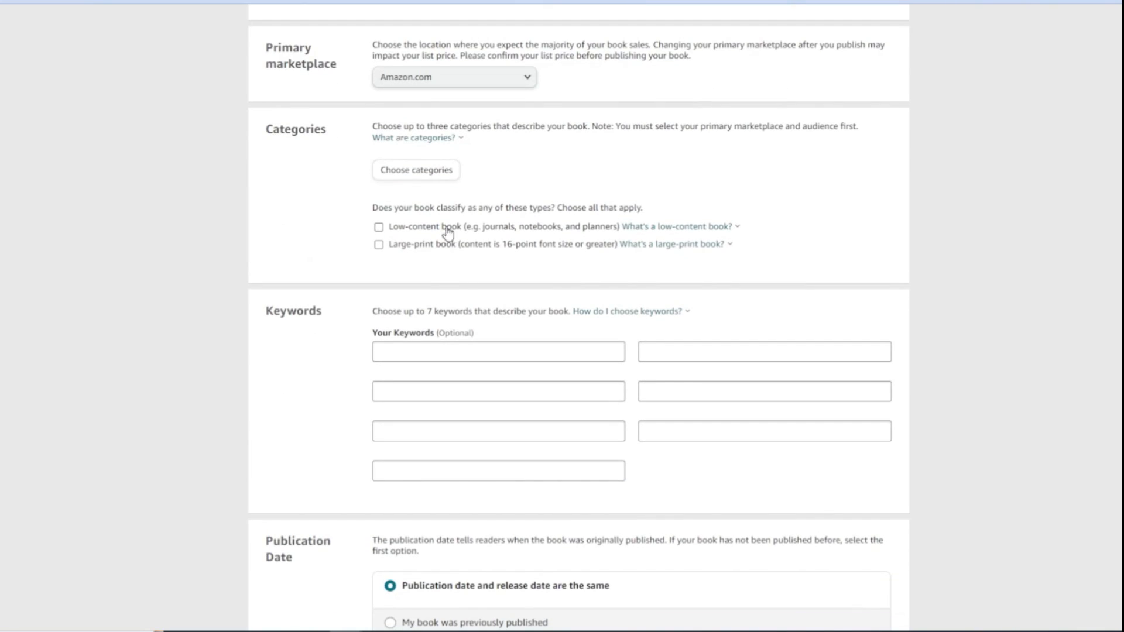
left_click(427, 169)
left_click(434, 306)
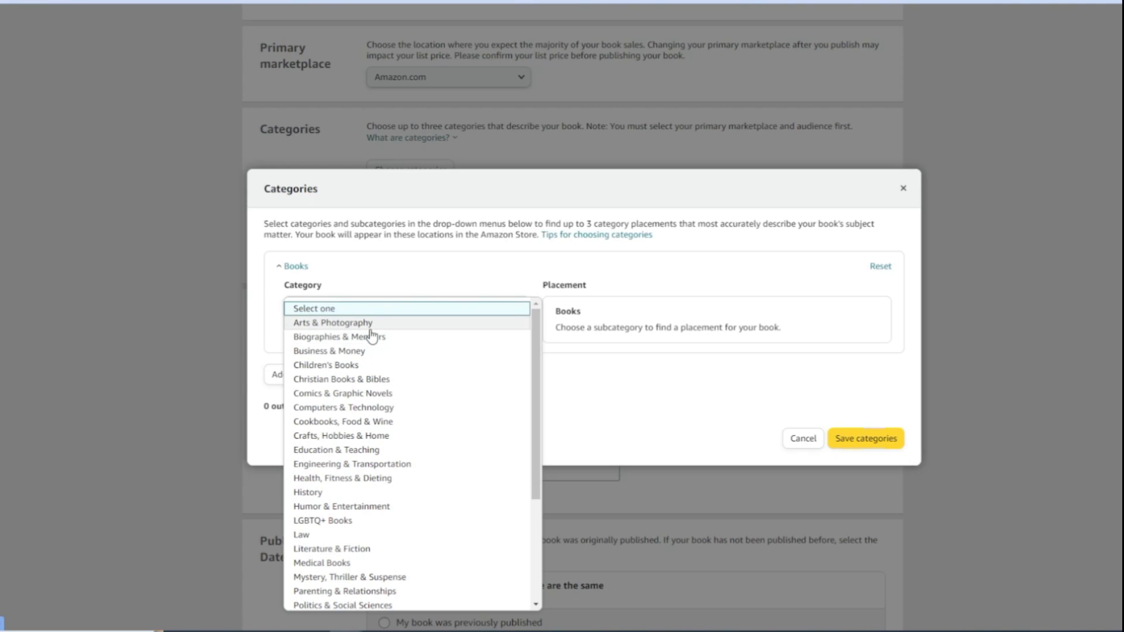
scroll(369, 396, "down", 1)
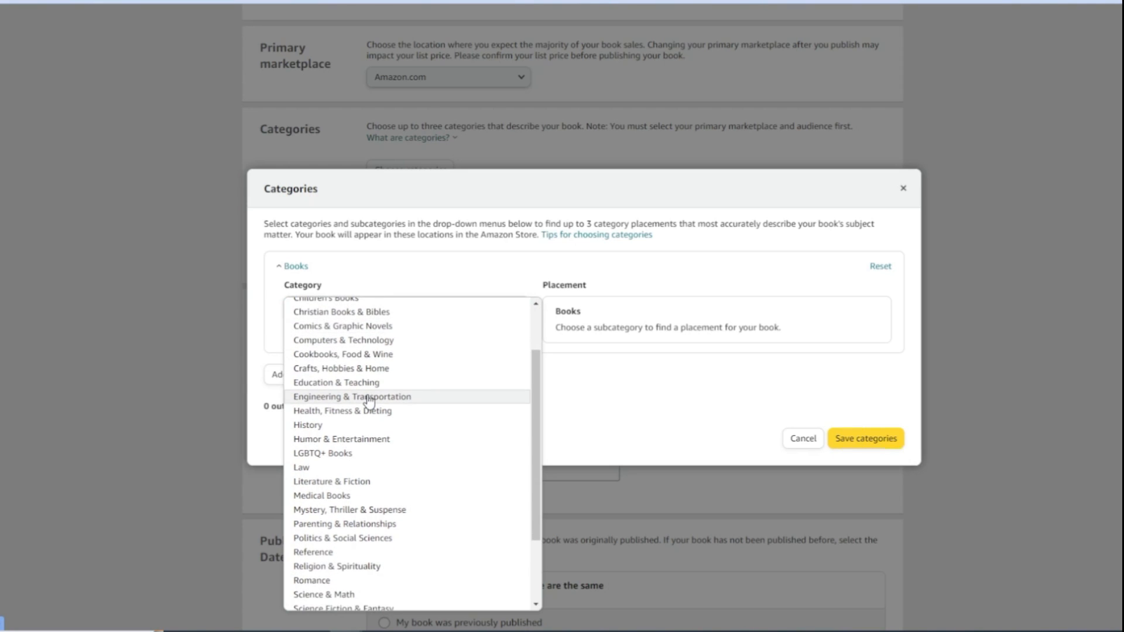
left_click(332, 481)
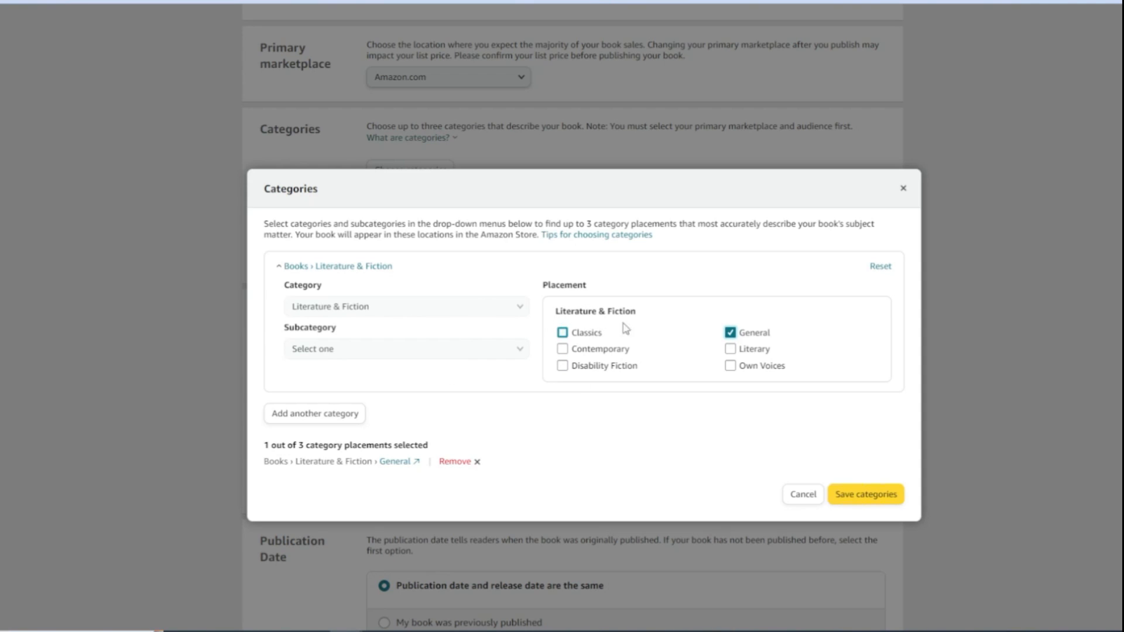
left_click(861, 496)
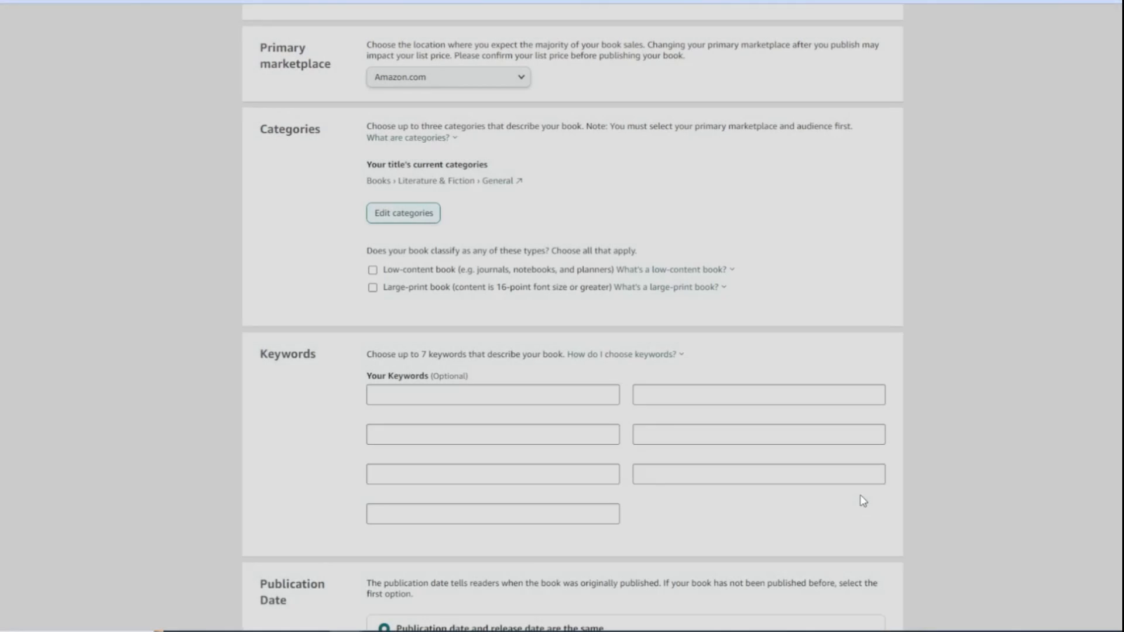
- Switch to the Hidden Gems Books Amazon Keyword Organizer and examine its keyword entry area and output boxes
scroll(585, 351, "down", 1)
left_click(569, 329)
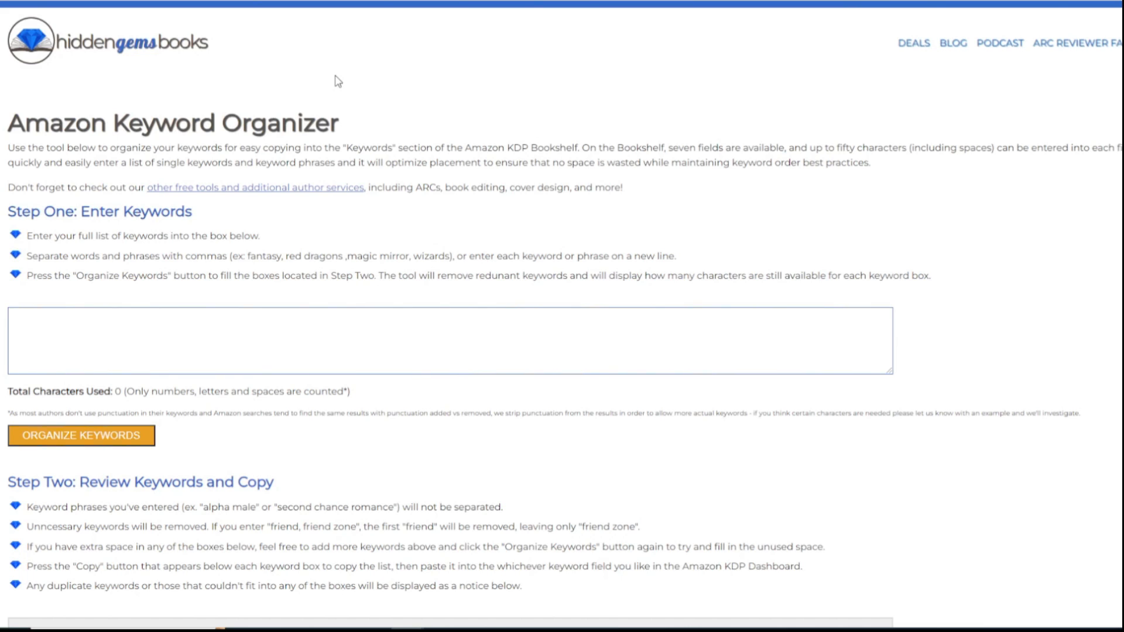
left_click(205, 340)
scroll(154, 240, "down", 5)
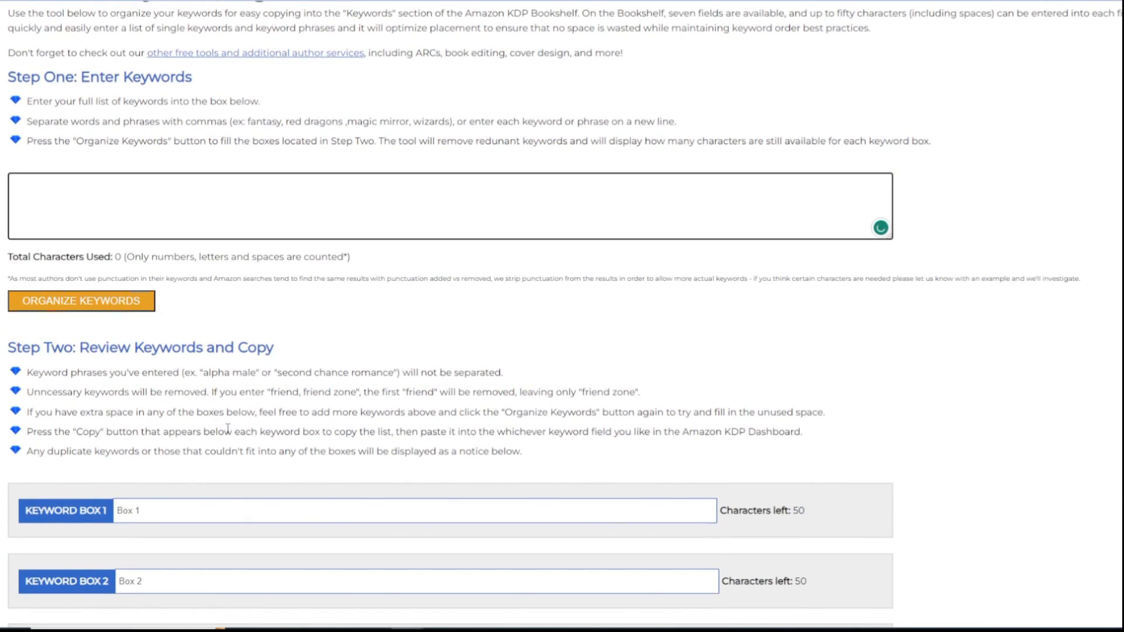
scroll(246, 302, "down", 1)
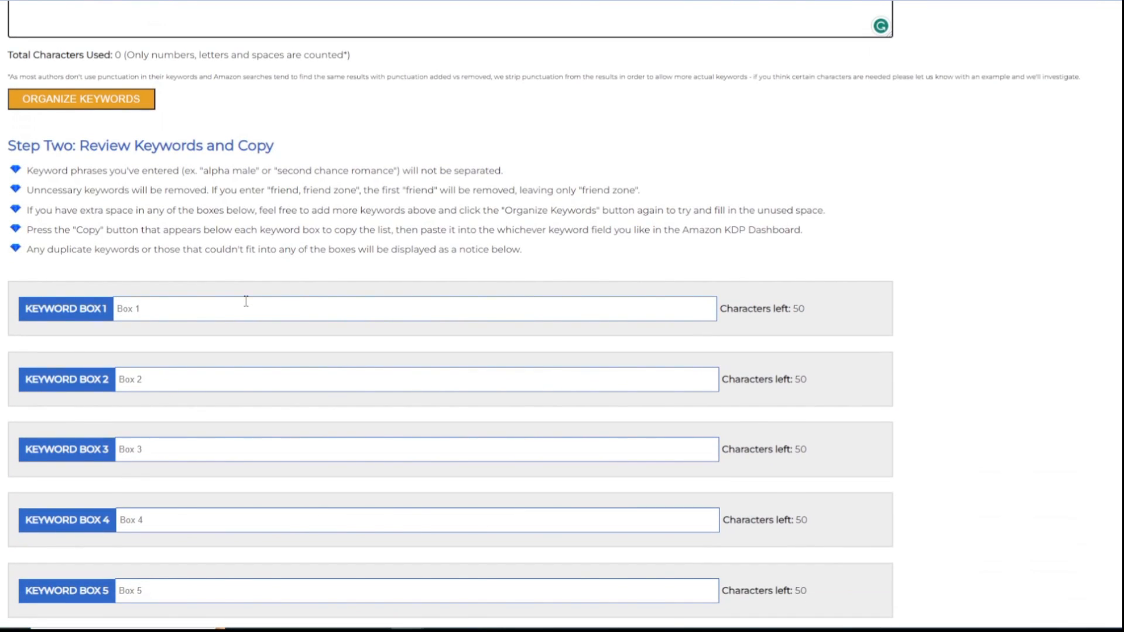
left_click(559, 1)
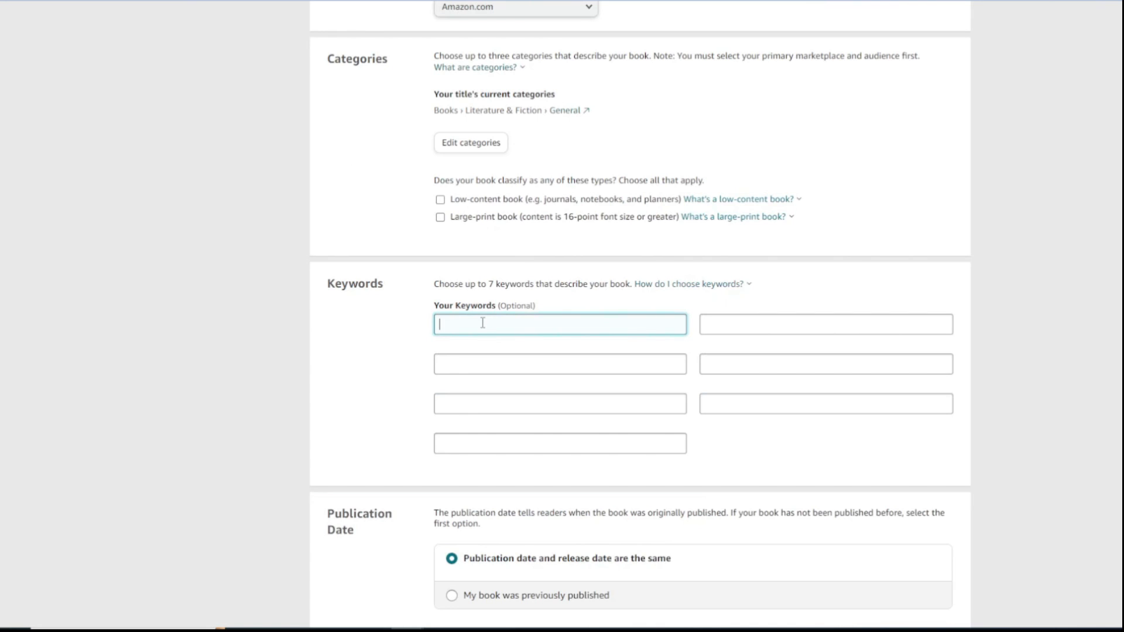
type("FGFHGHJGJHGFHJGHJGNBBGFDGDJHM")
type("NHGFGHFJHGHGGHGFFFFHG")
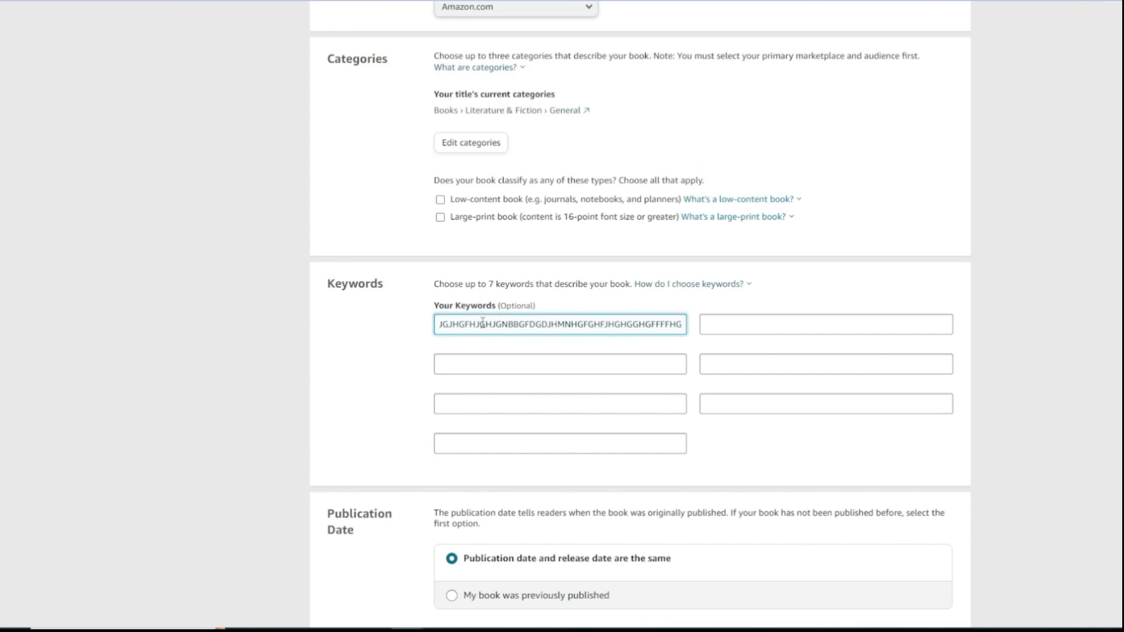
key("BackSpace")
key("BackSpace")
key("BackSpace")
key("BackSpace")
key("BackSpace")
key("BackSpace")
key("BackSpace")
key("BackSpace")
key("BackSpace")
key("BackSpace")
key("BackSpace")
key("BackSpace")
key("BackSpace")
key("BackSpace")
key("BackSpace")
key("BackSpace")
key("BackSpace")
key("BackSpace")
key("BackSpace")
key("BackSpace")
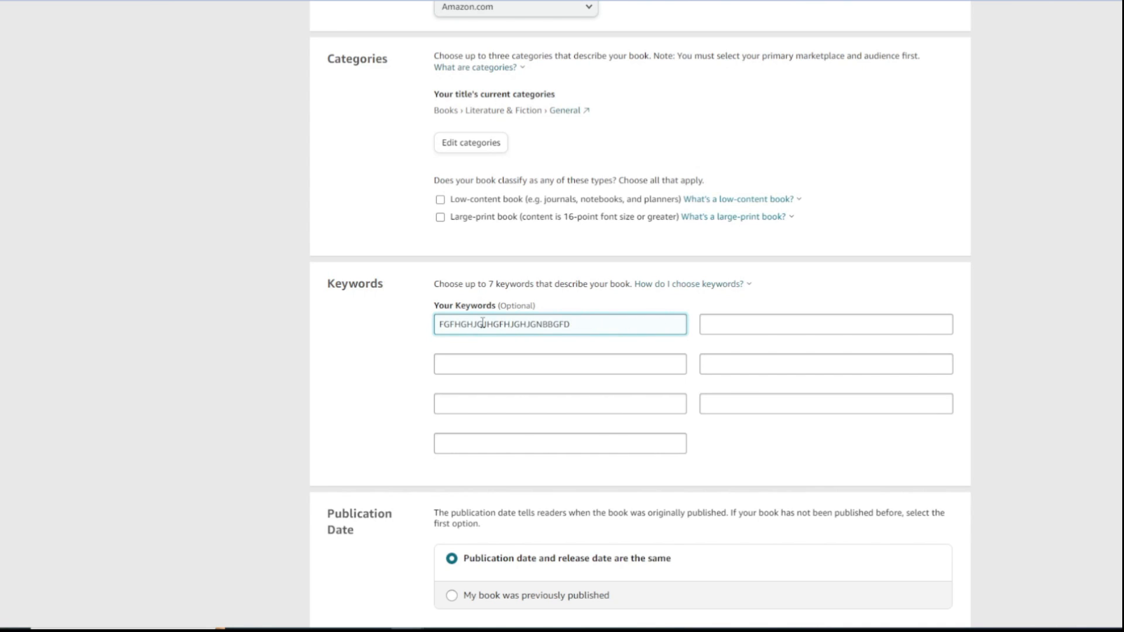
key("BackSpace")
key("BackSpace")
key("BackSpace")
key("BackSpace")
key("BackSpace")
key("BackSpace")
key("BackSpace")
key("BackSpace")
key("BackSpace")
- Enter the test keyword 123 in each of the first three keyword fields
type("123")
left_click_drag(459, 325, 434, 329)
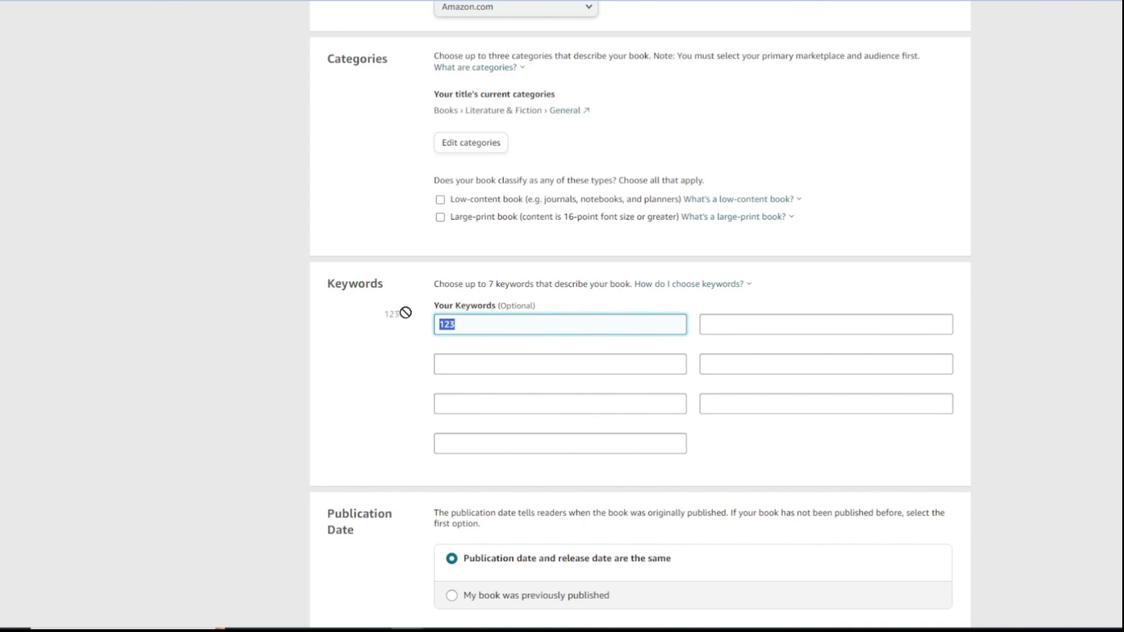
left_click(727, 321)
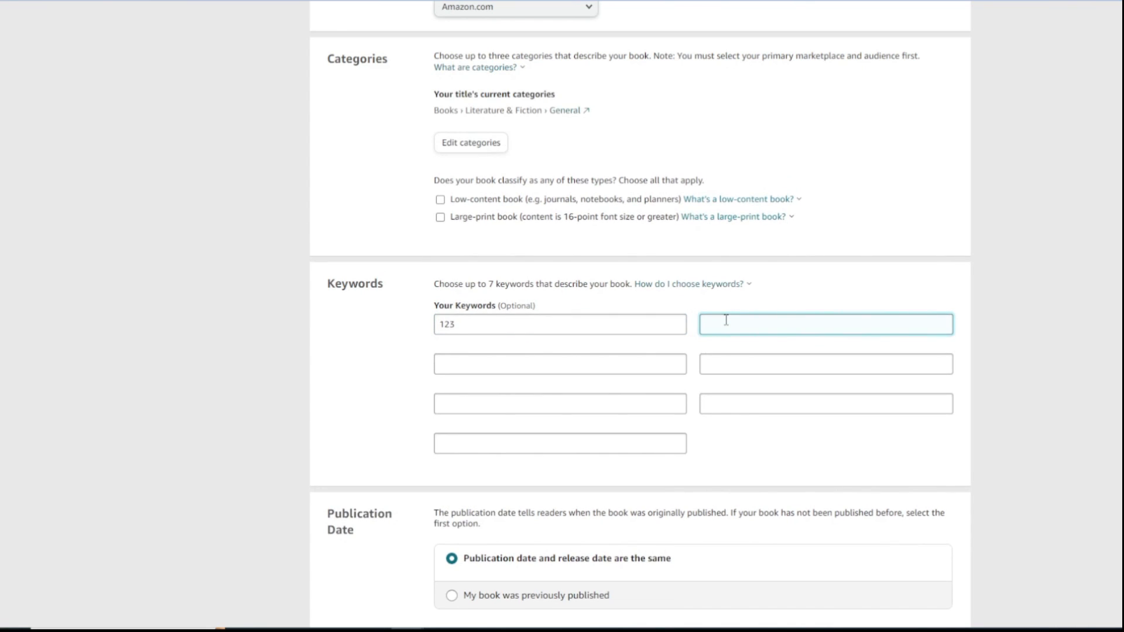
type("123")
left_click(642, 366)
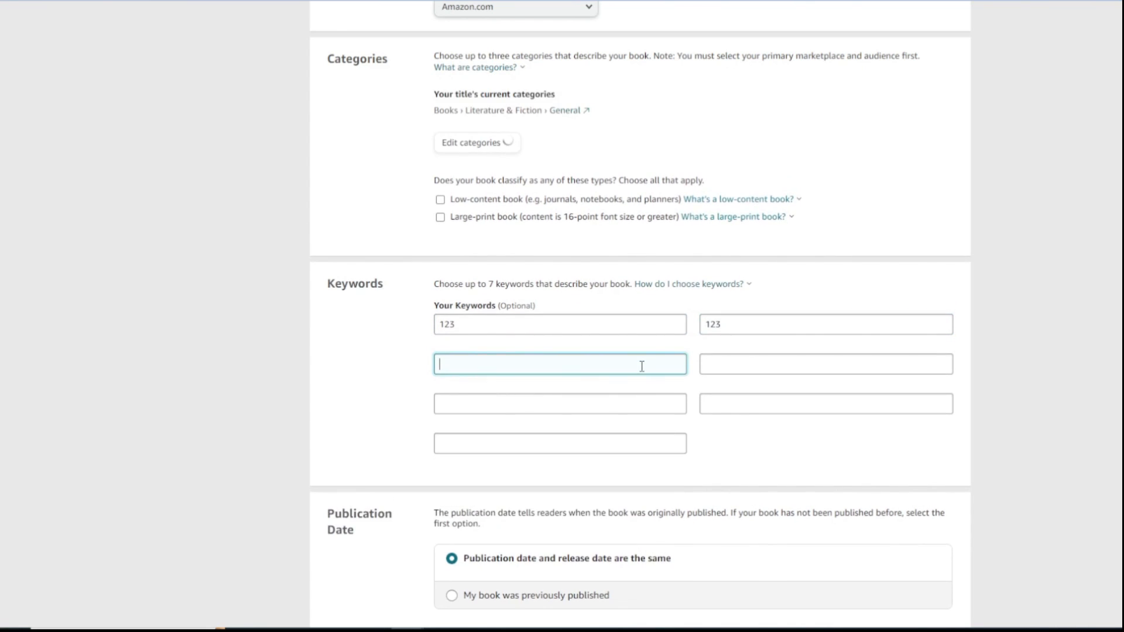
type("123")
- Return to the Amazon Keyword Organizer and examine its instructions and the remaining-character counters of all seven keyword boxes
left_click(535, 326)
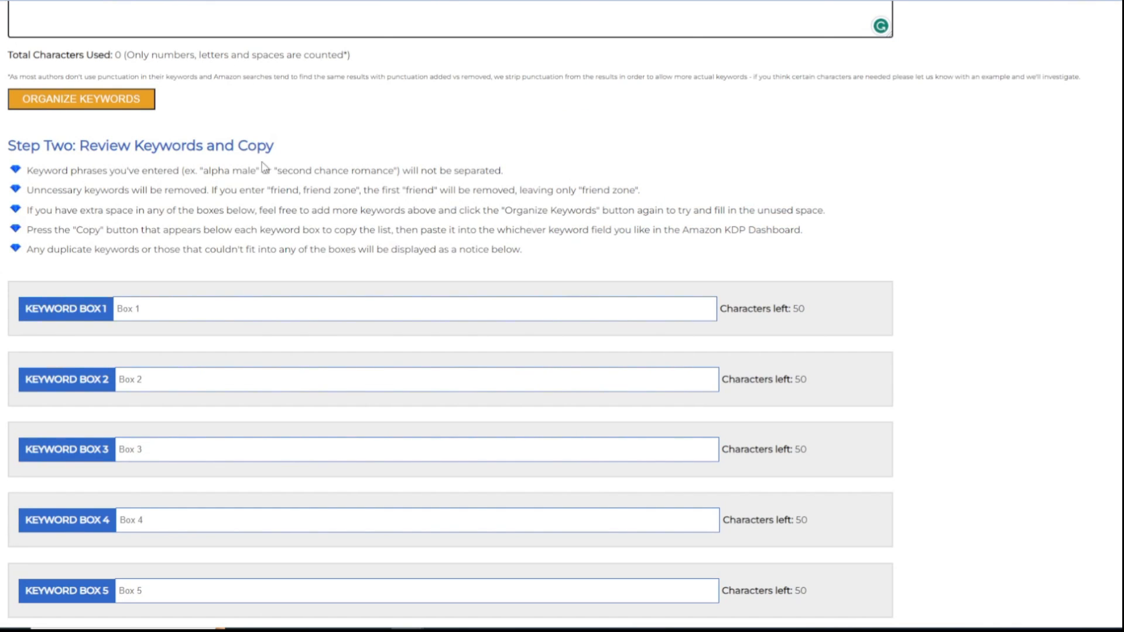
scroll(266, 164, "up", 2)
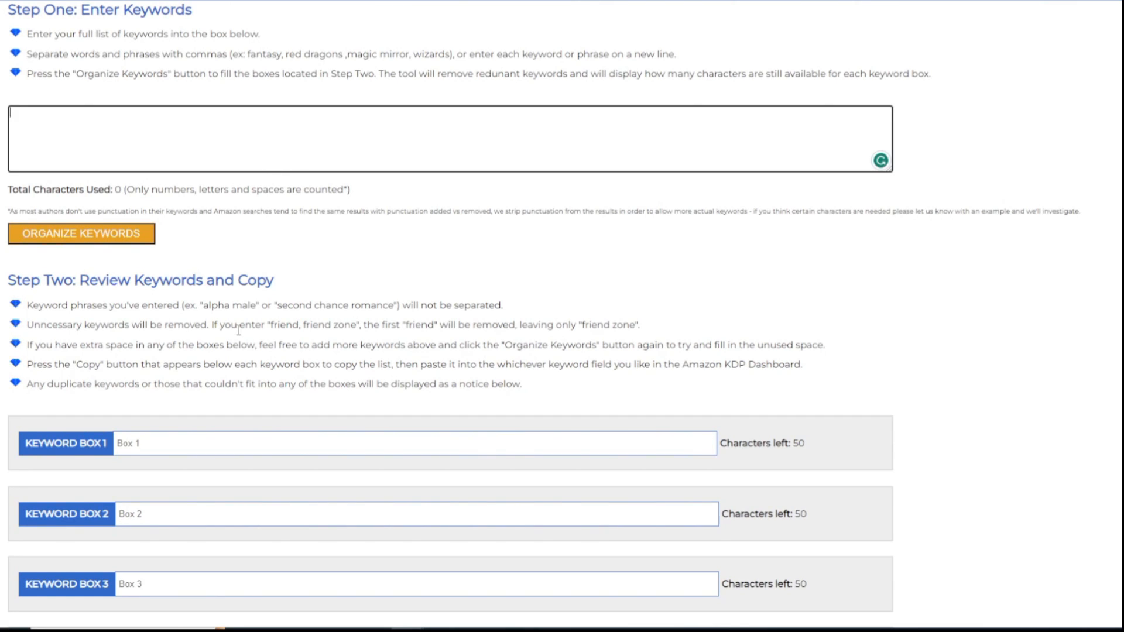
scroll(240, 352, "down", 2)
scroll(202, 319, "down", 2)
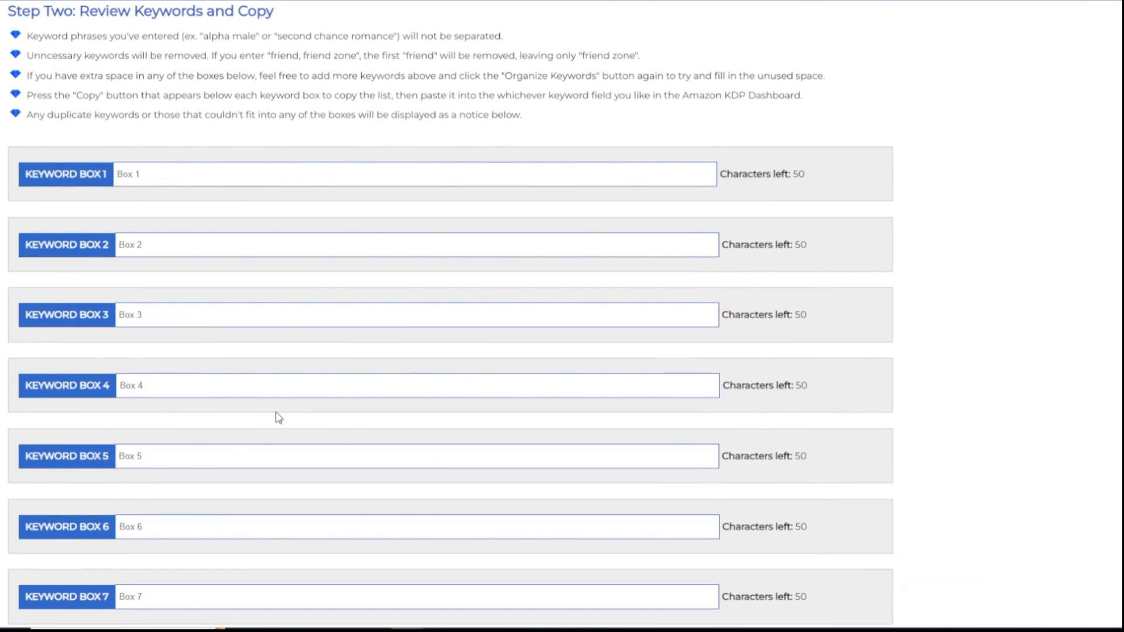
scroll(279, 428, "down", 2)
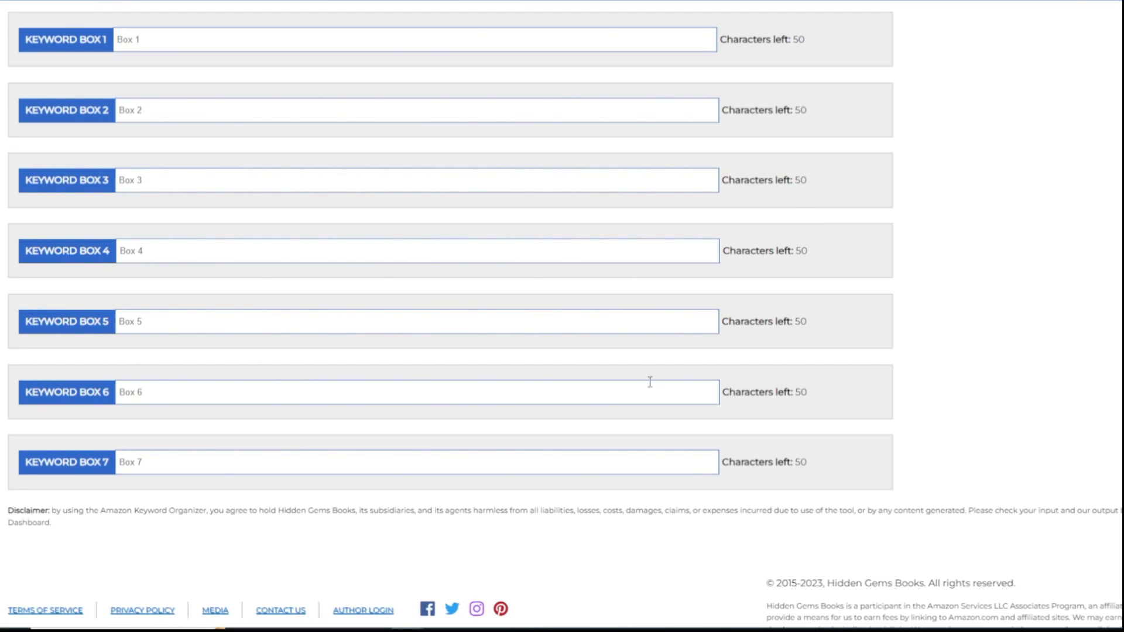
left_click(525, 466)
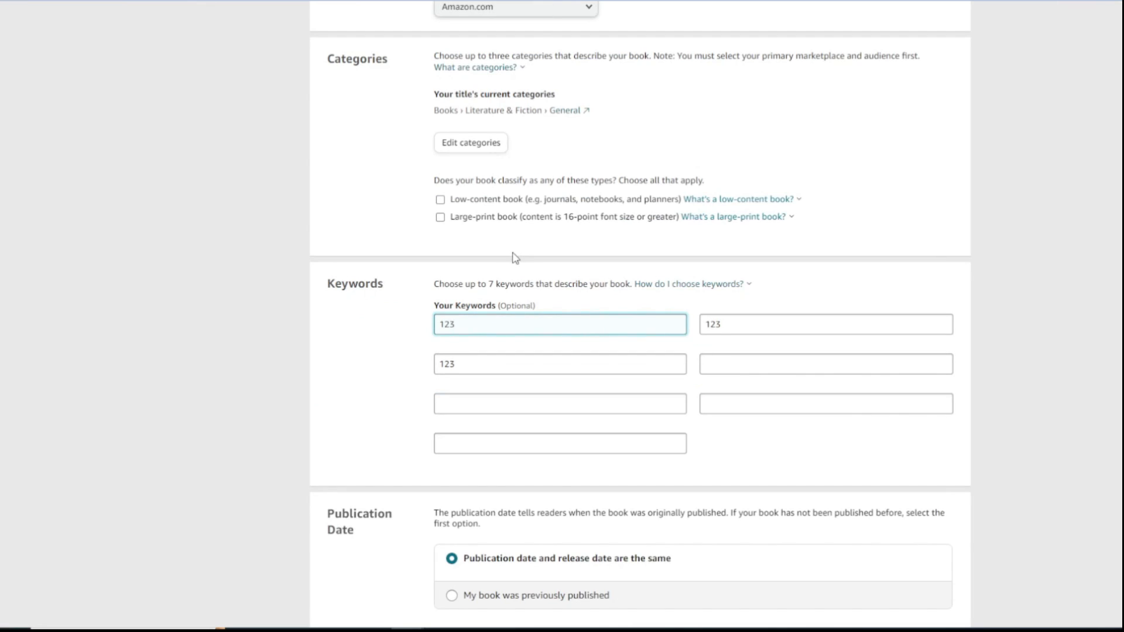
- Clear the 123 test entries from the first three keyword fields
left_click_drag(477, 325, 424, 333)
key("BackSpace")
key("Tab")
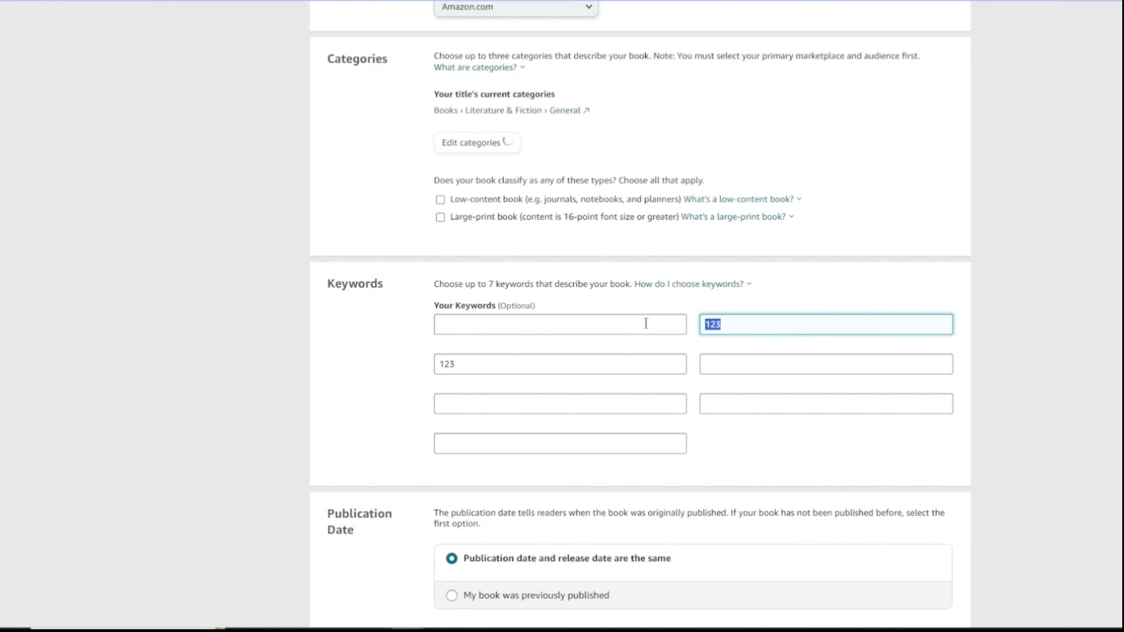
key("BackSpace")
left_click_drag(464, 364, 427, 359)
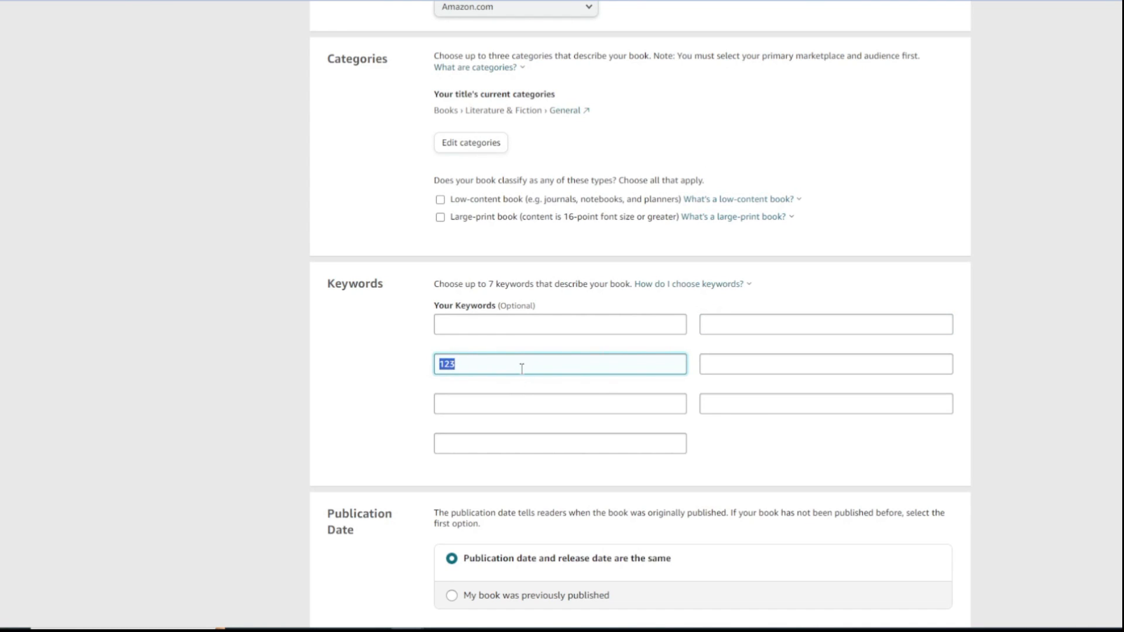
key("BackSpace")
- Keep the default publication and release date options, save the paperback details and continue to the content page
scroll(535, 351, "down", 3)
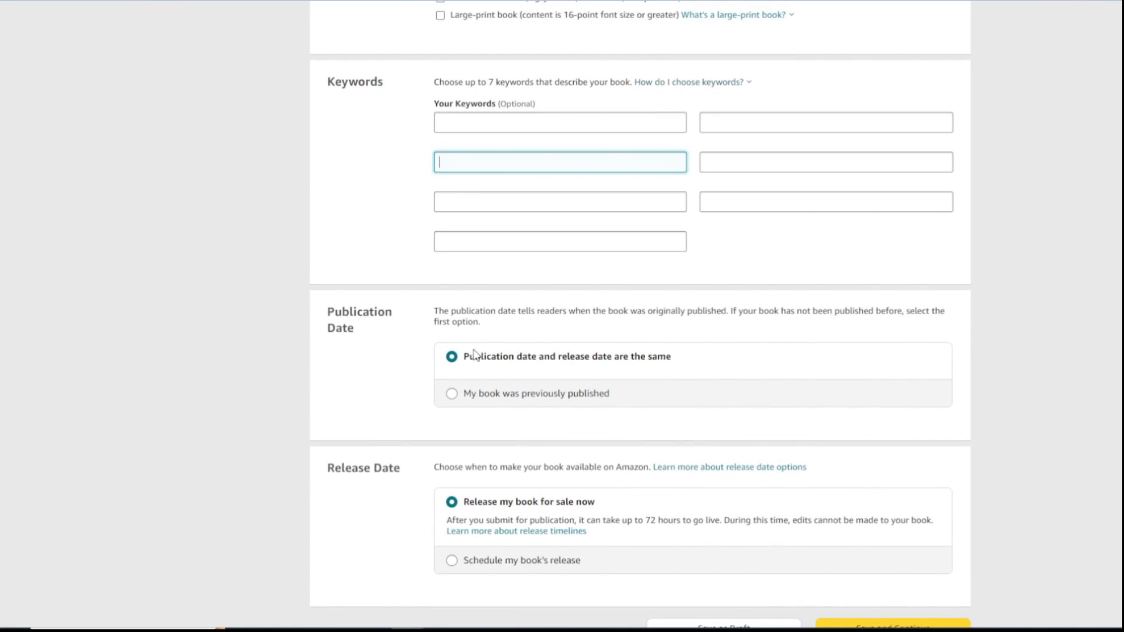
scroll(522, 311, "down", 3)
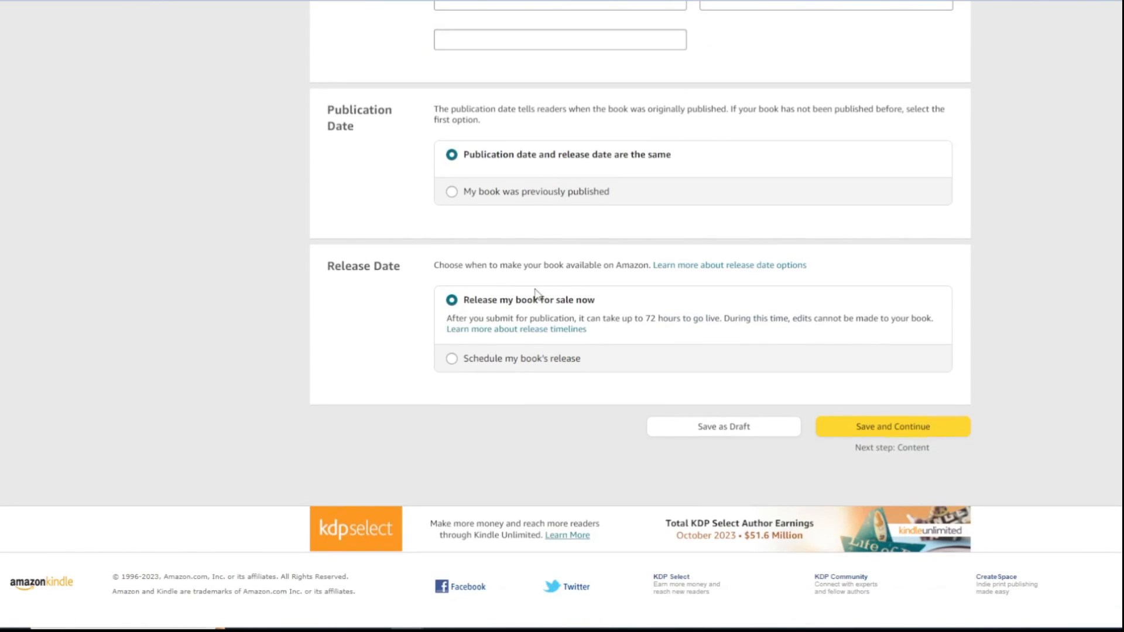
left_click(858, 426)
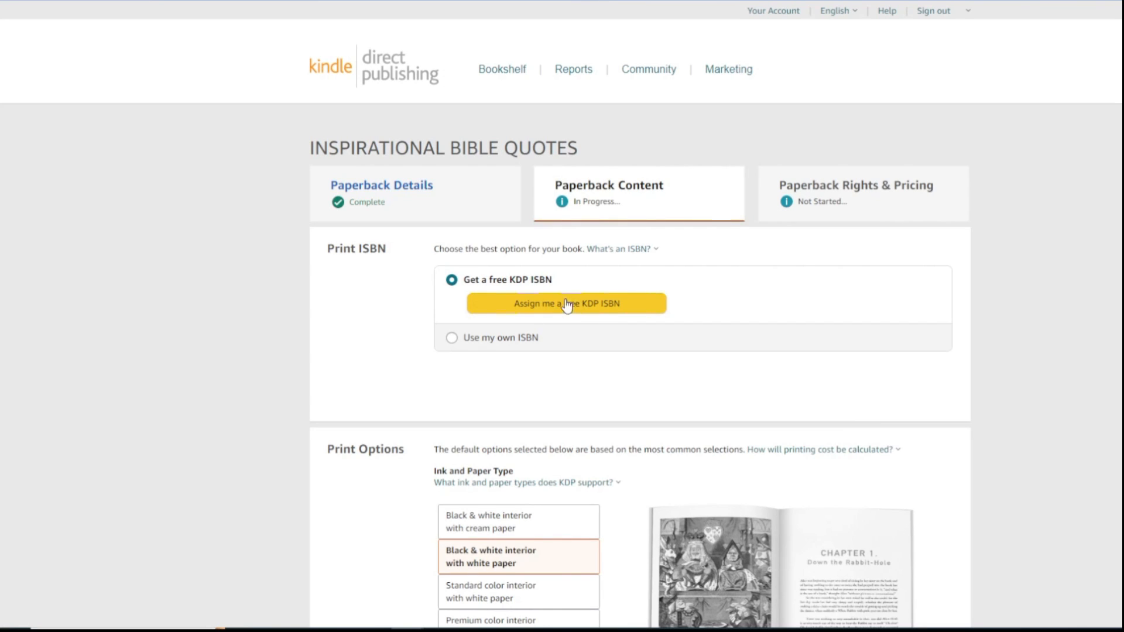
- Keep the black and white interior with white paper and choose the 6 x 9 in trim size
scroll(574, 324, "down", 5)
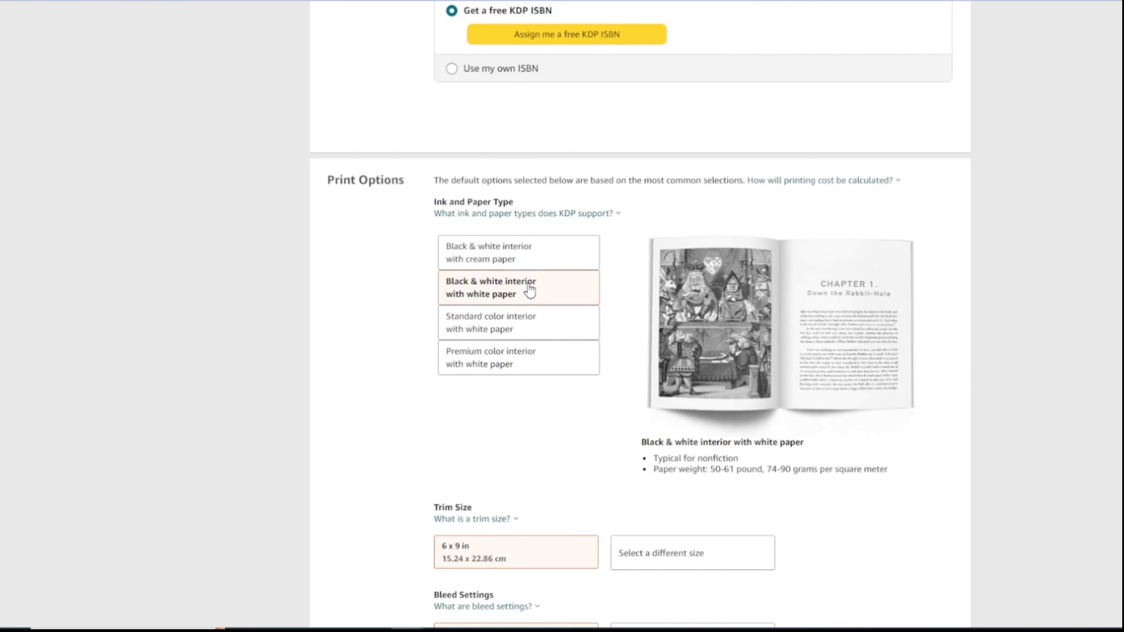
scroll(527, 375, "down", 3)
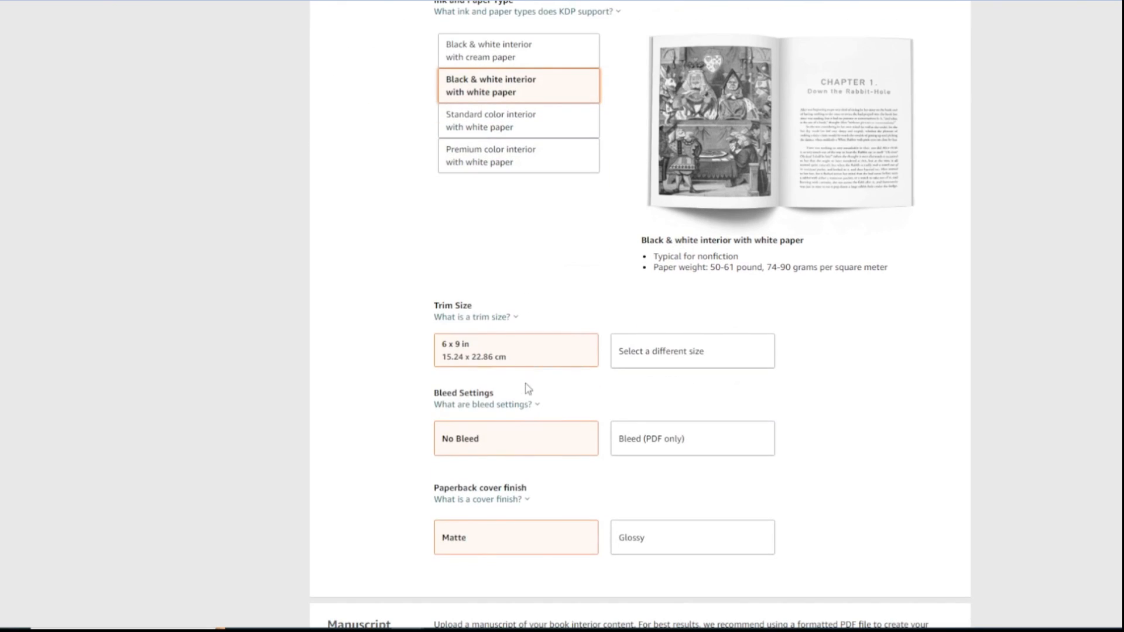
left_click(505, 357)
left_click(614, 354)
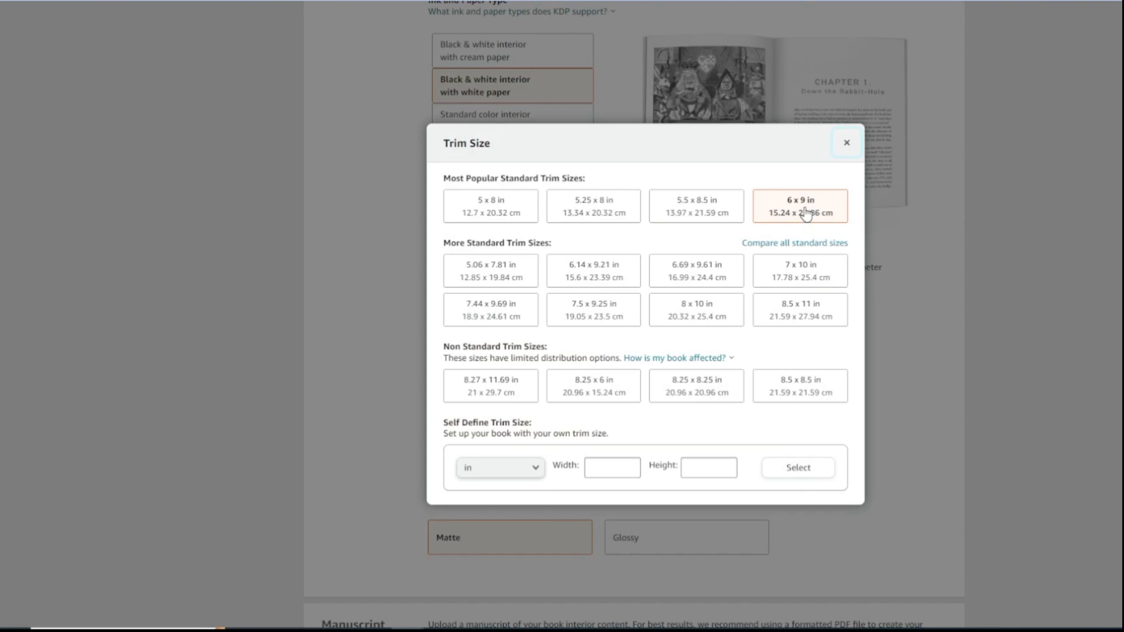
left_click(808, 215)
- Set the bleed option to No Bleed and the paperback cover finish to Glossy
scroll(654, 370, "down", 3)
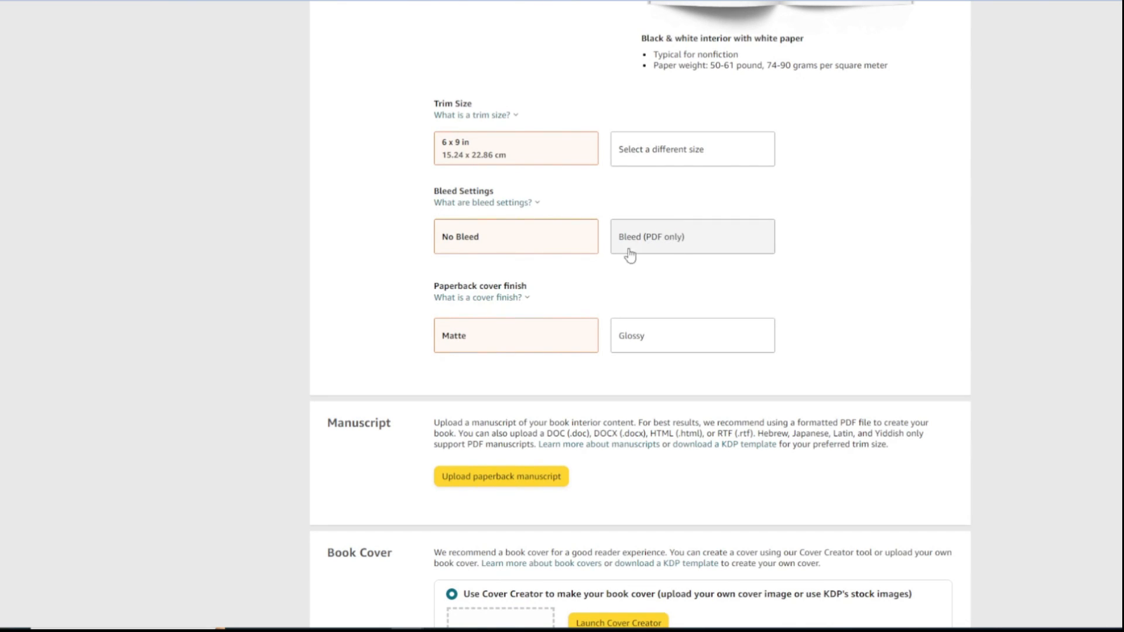
left_click(519, 241)
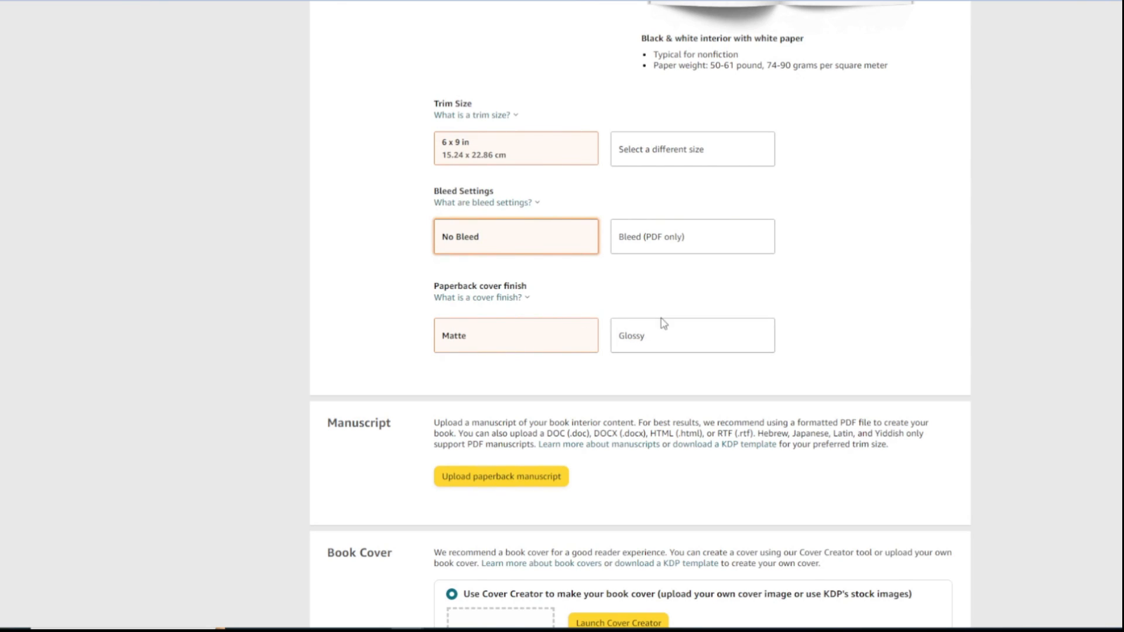
left_click(662, 336)
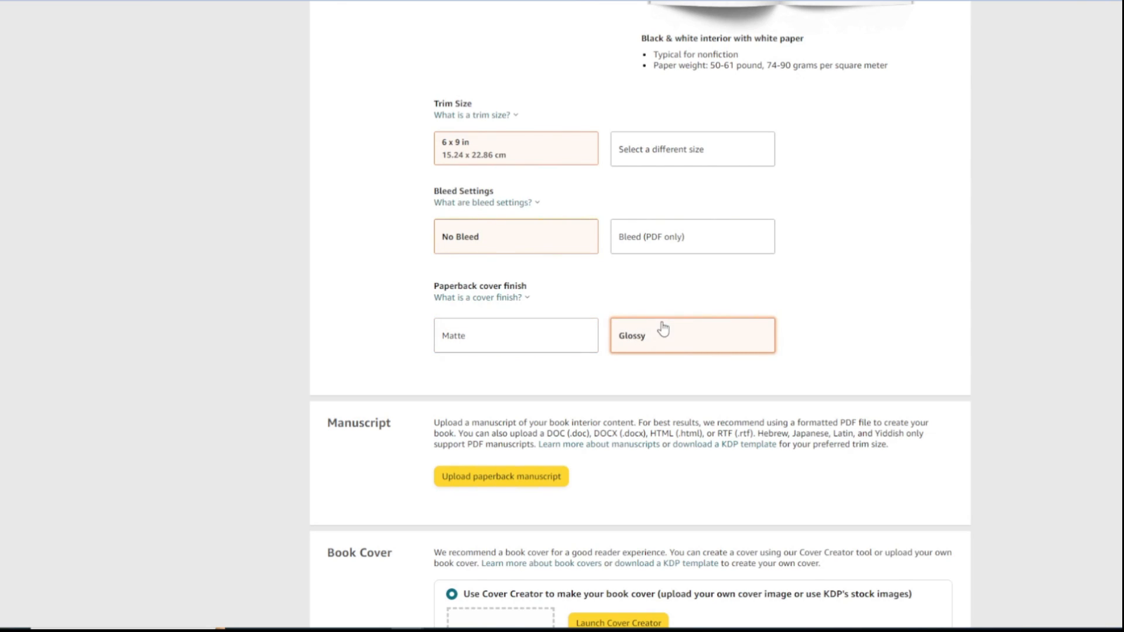
- Upload BIBLE WORDSEARCH PUZZLE.pdf as the paperback manuscript
scroll(659, 328, "down", 3)
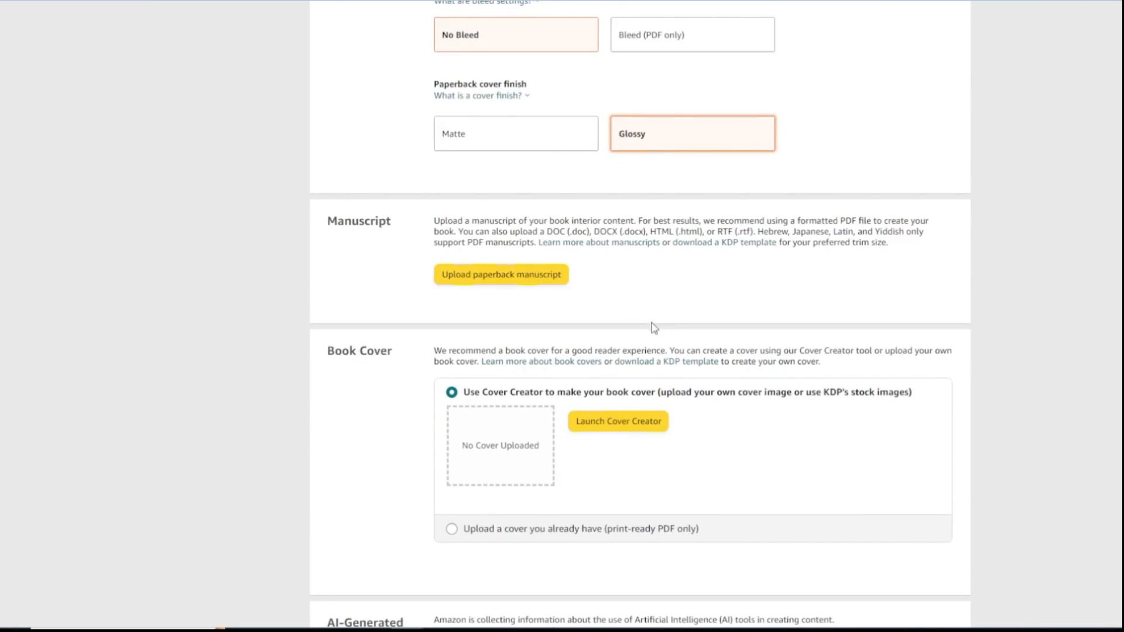
left_click(545, 284)
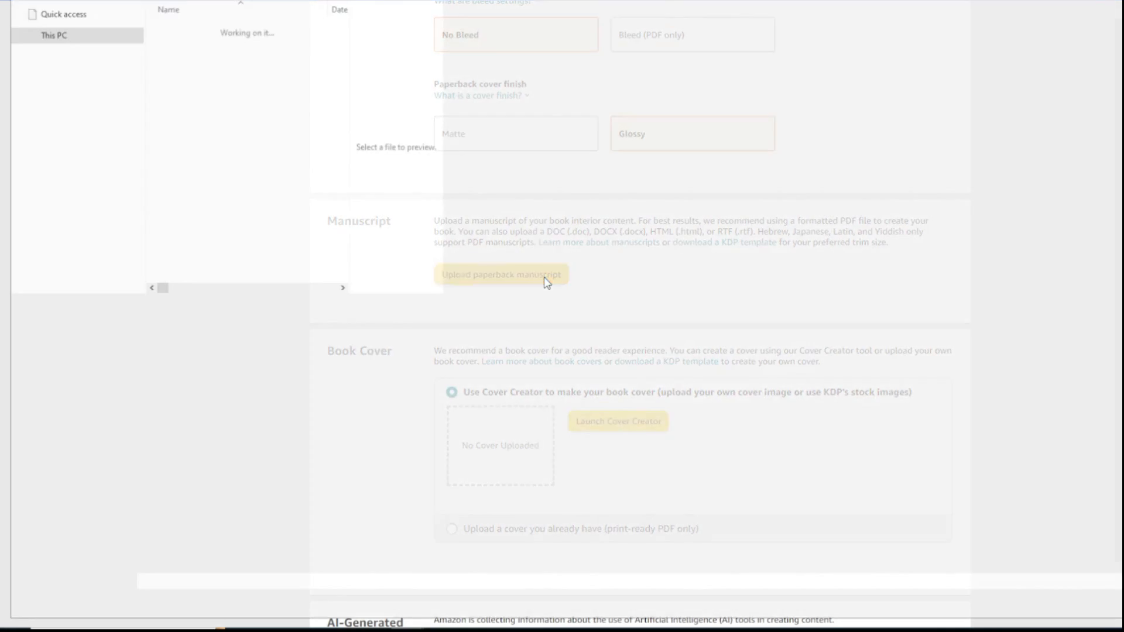
double_click(721, 220)
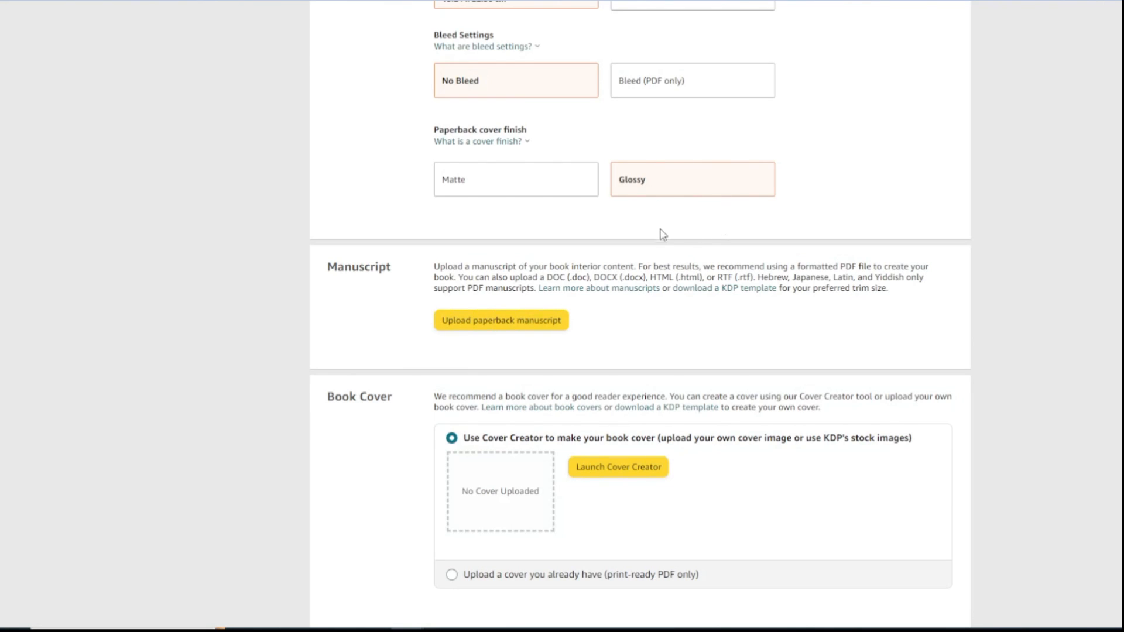
- Choose to use an existing print-ready PDF cover and upload the cover file
scroll(612, 366, "down", 2)
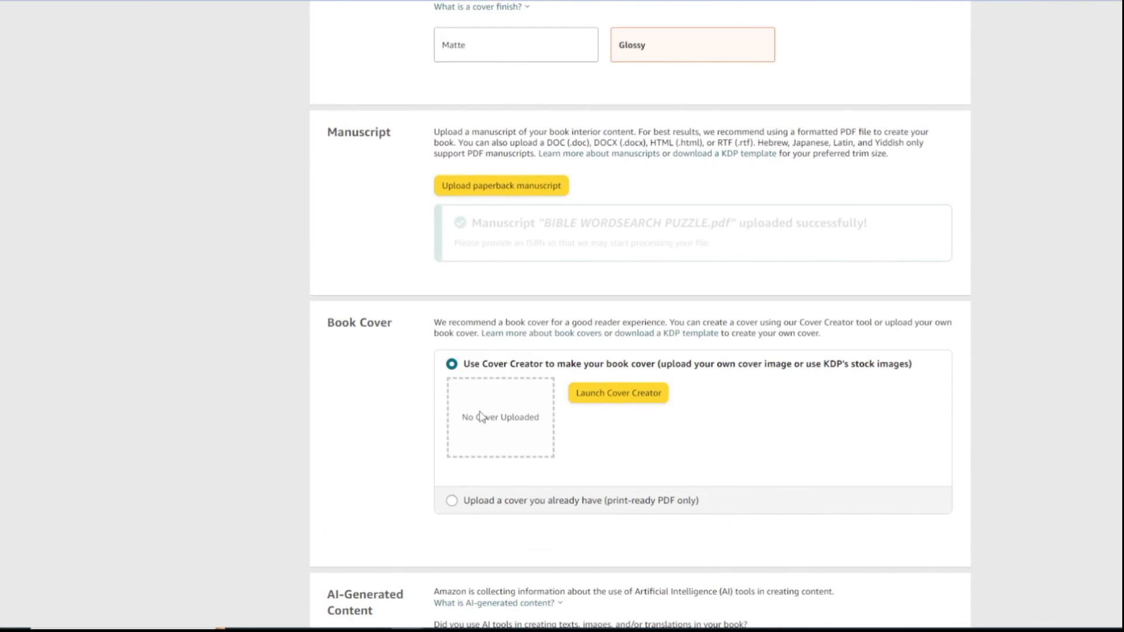
left_click(472, 505)
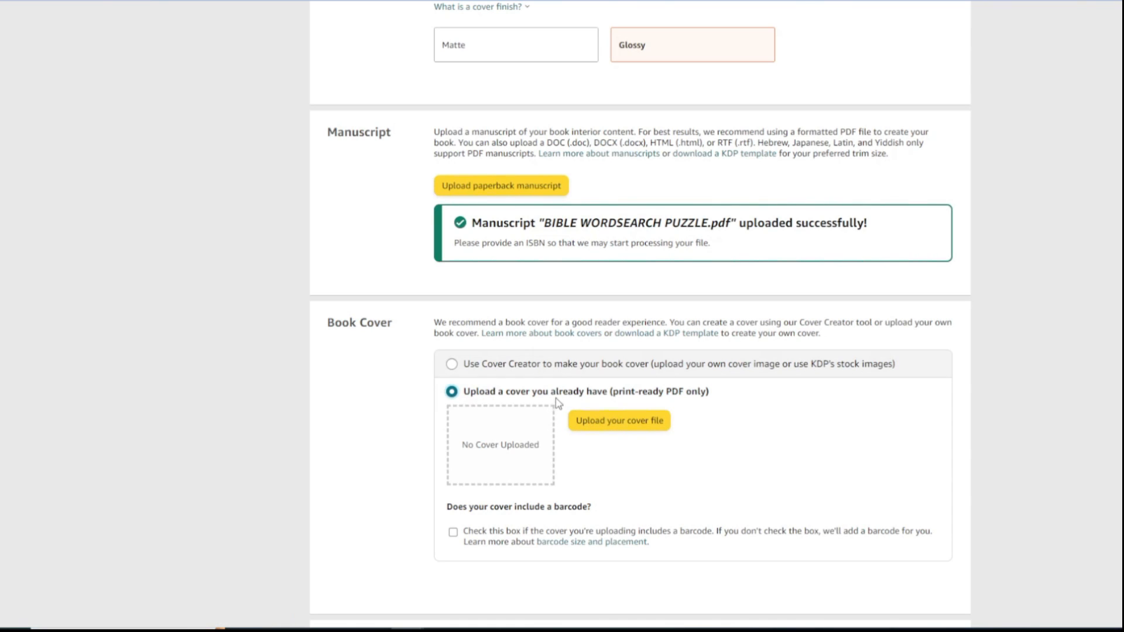
left_click(621, 421)
- Answer No to the AI-generated content question and launch the book previewer
scroll(765, 311, "down", 6)
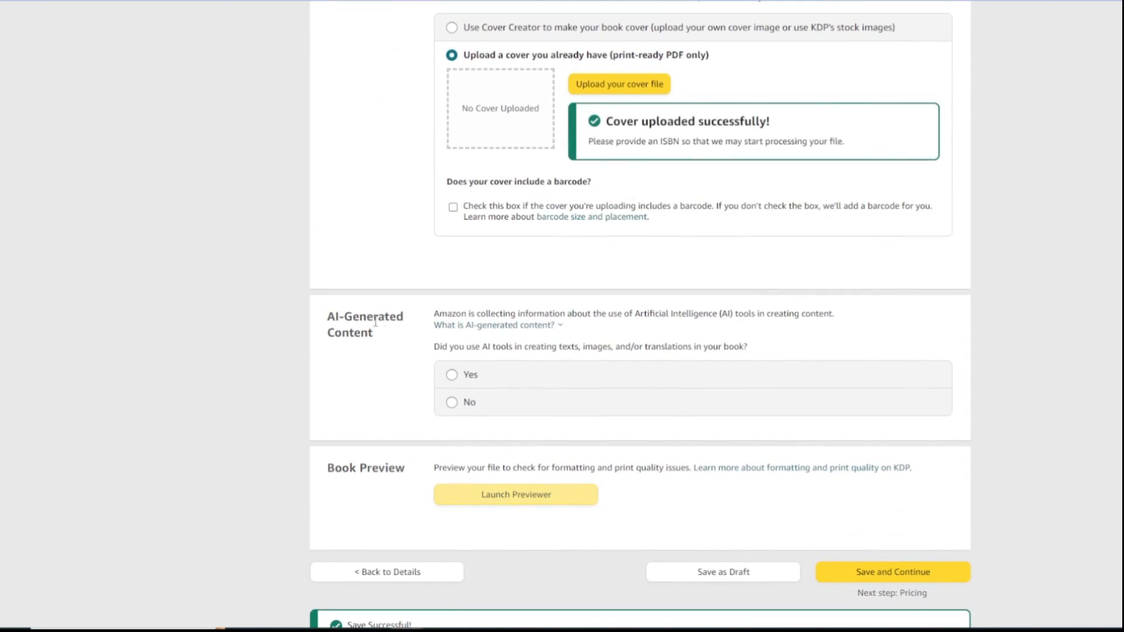
left_click(453, 402)
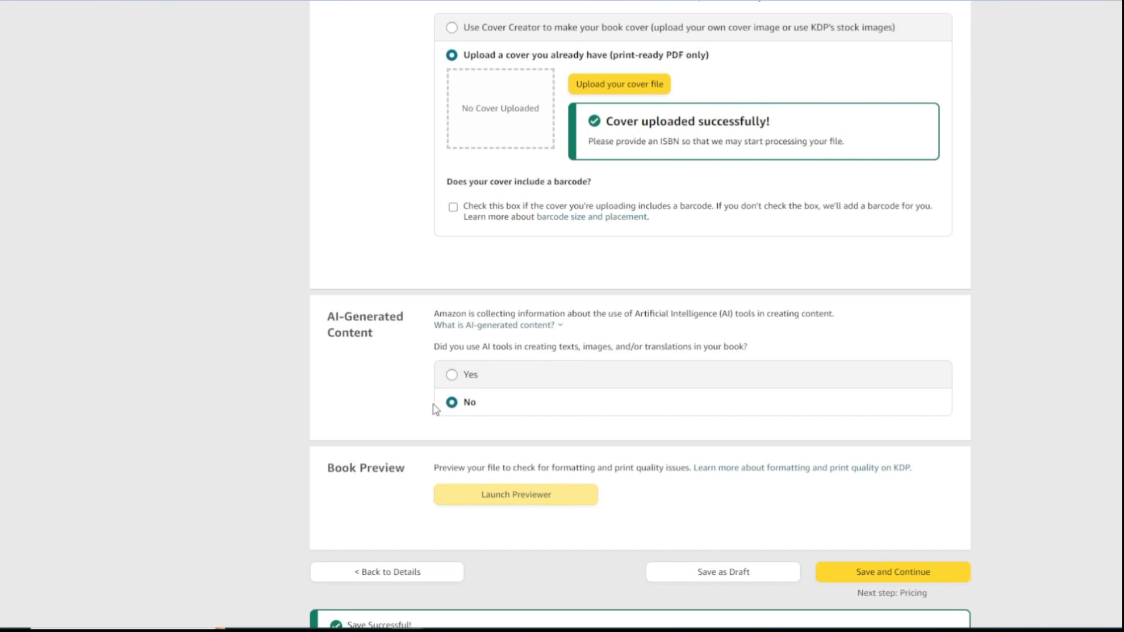
left_click(502, 498)
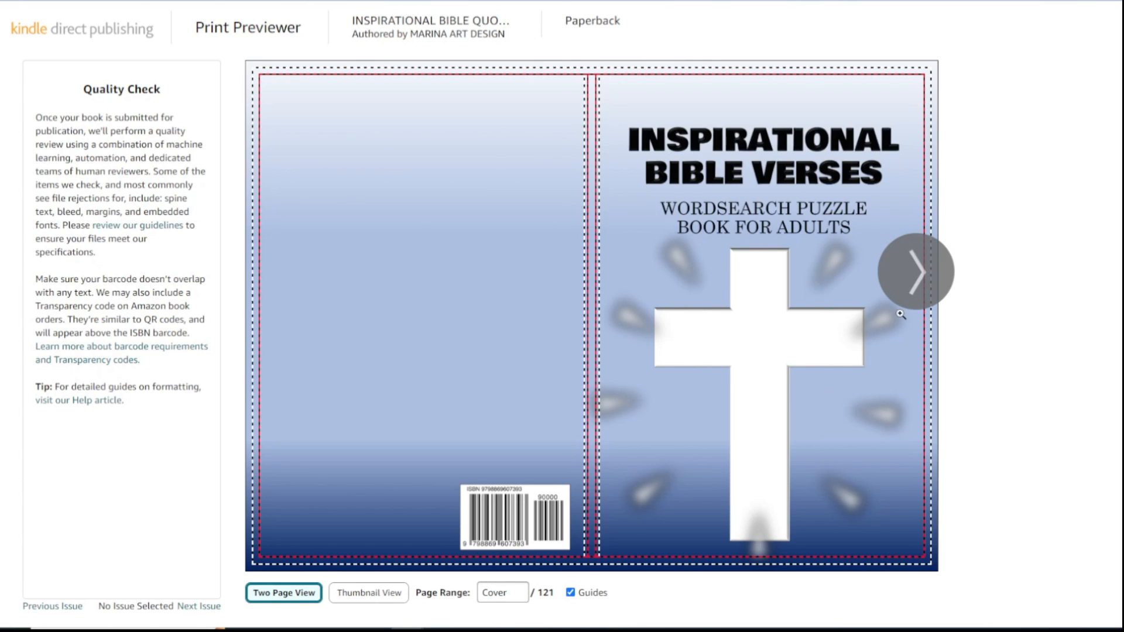
- Examine the cover, the front matter and the first puzzle pages up to page 15 in the print preview
left_click(913, 268)
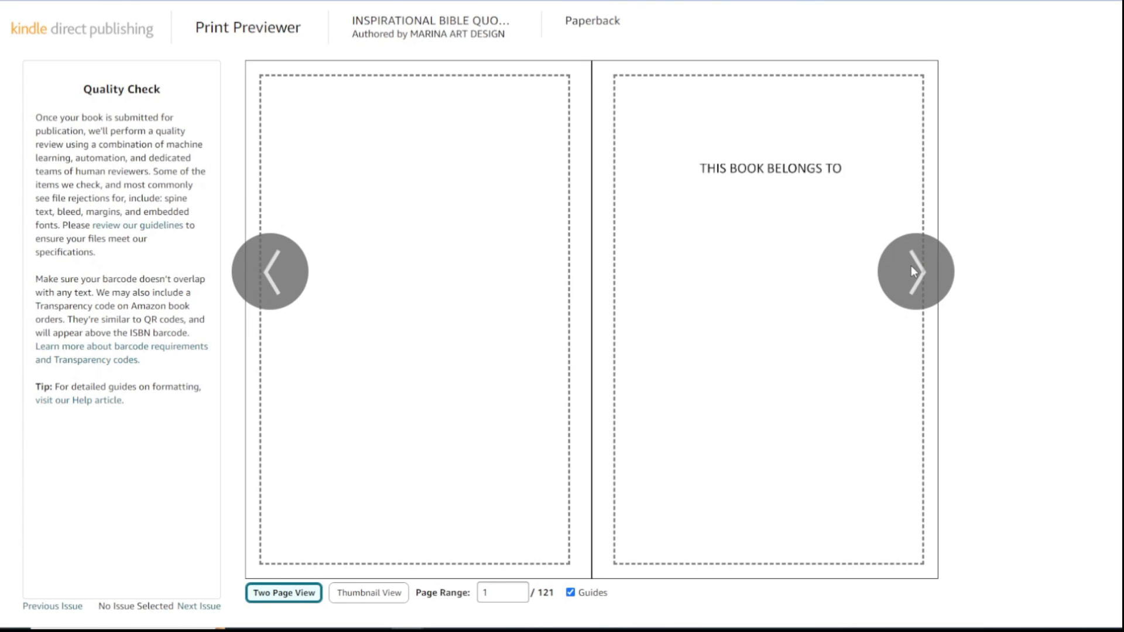
left_click(911, 269)
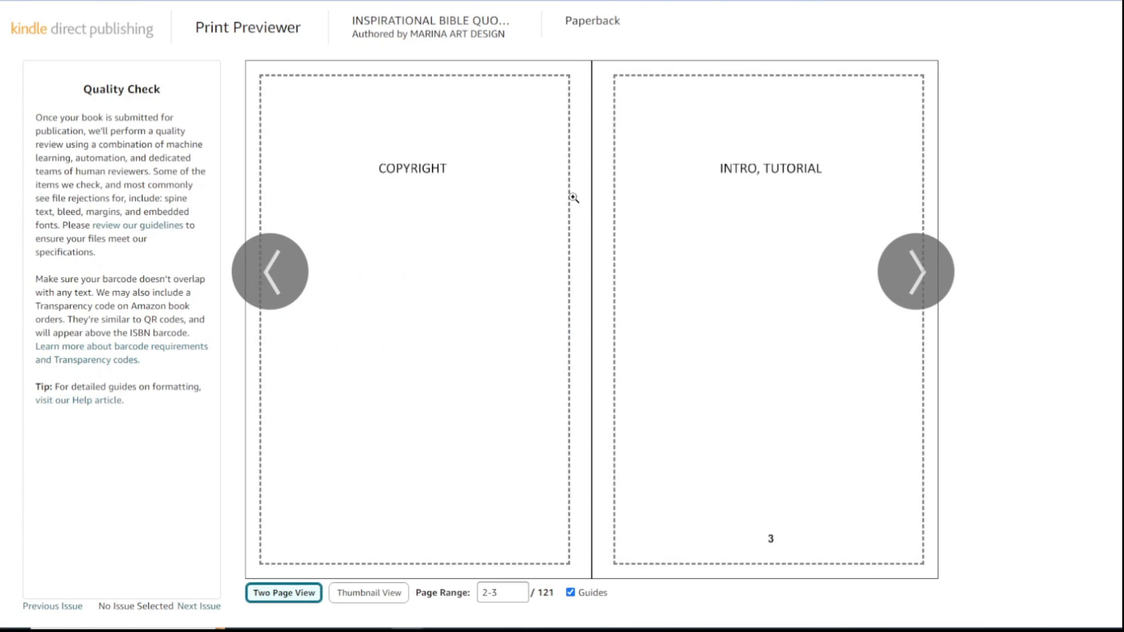
left_click(923, 261)
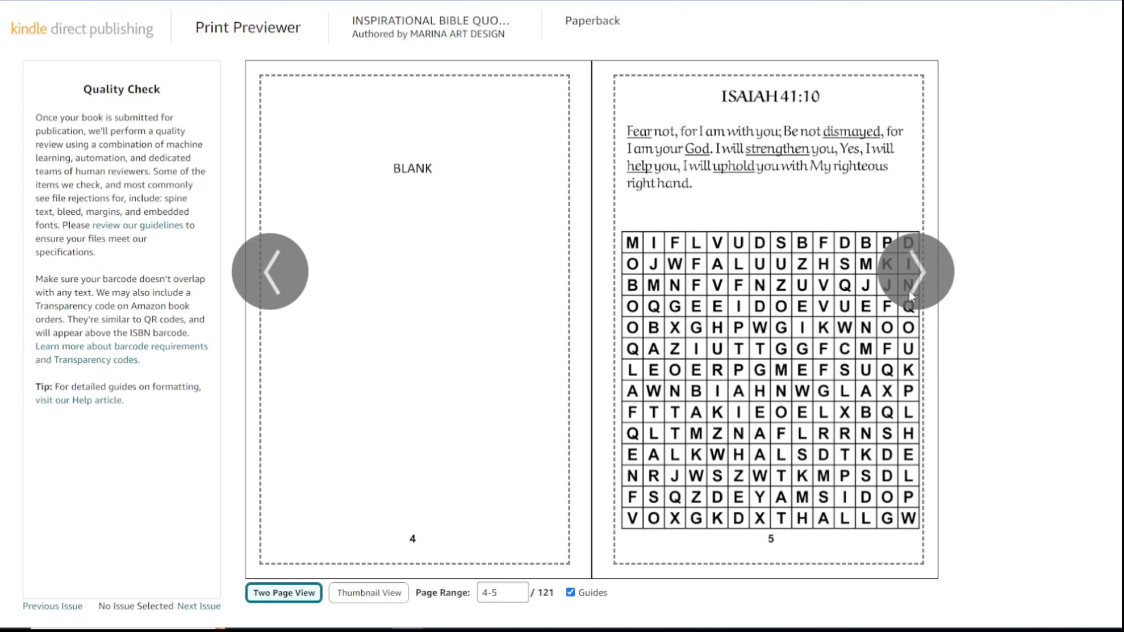
left_click(916, 275)
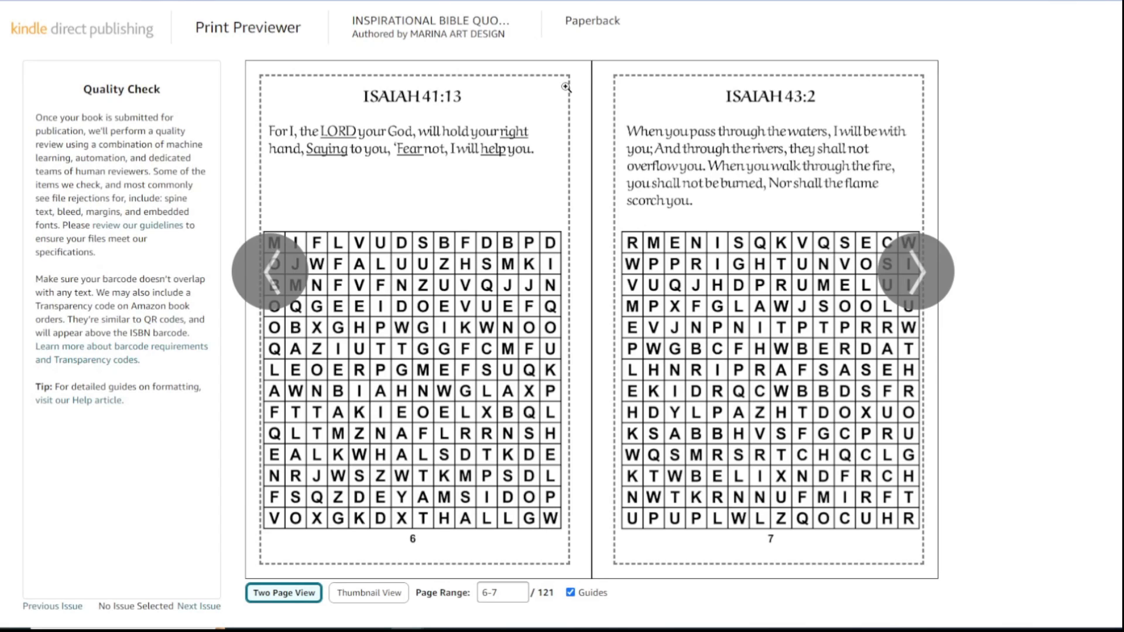
mouse_move(569, 136)
left_click(929, 277)
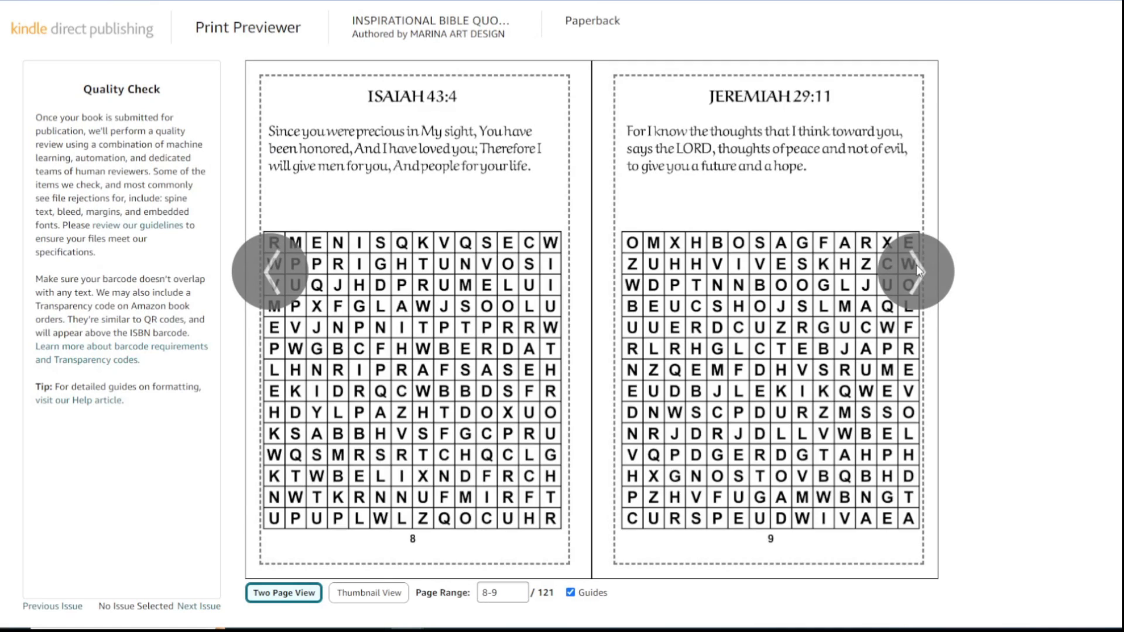
left_click(917, 268)
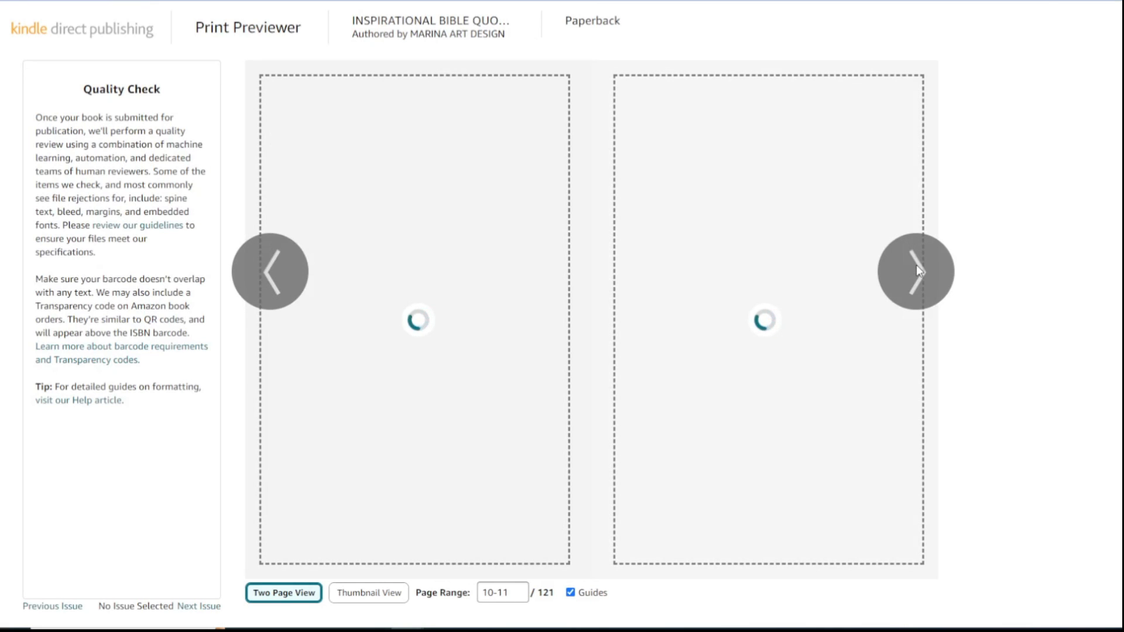
left_click(917, 268)
left_click(916, 268)
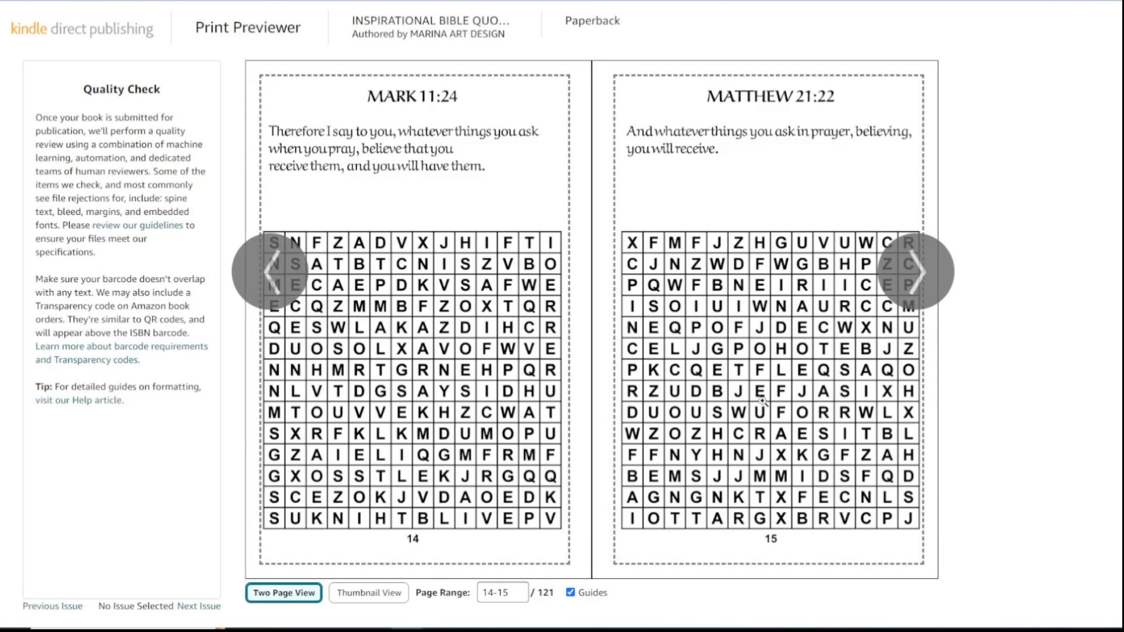
- Jump to page 115 in the print preview and check the solution pages through to the end of the book
left_click_drag(508, 593, 456, 591)
type("1")
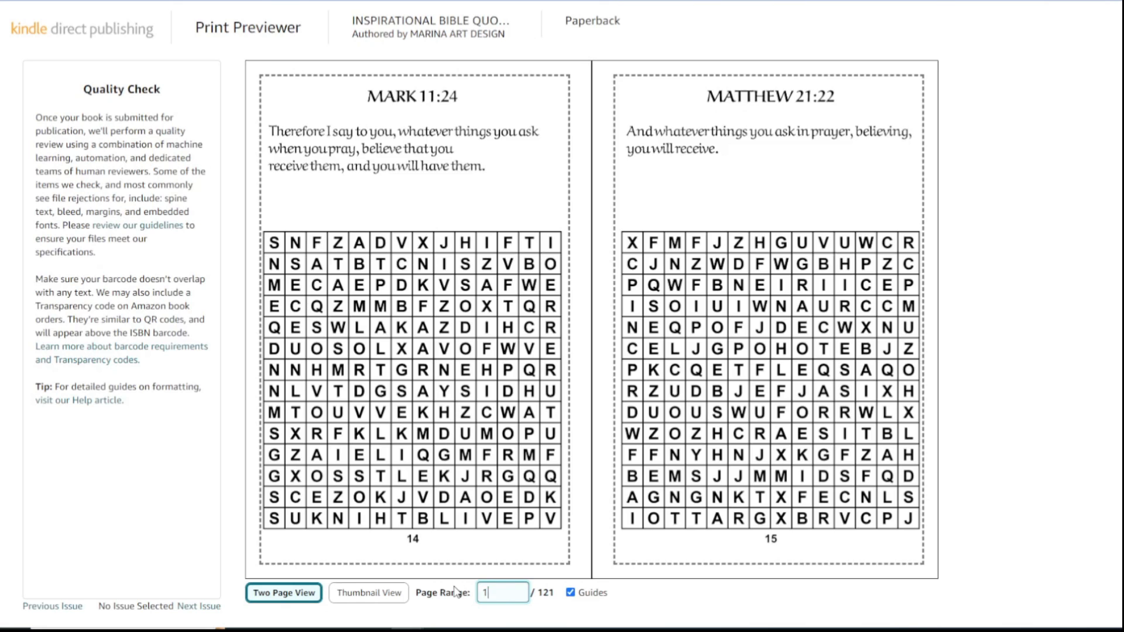
type("15")
key("Return")
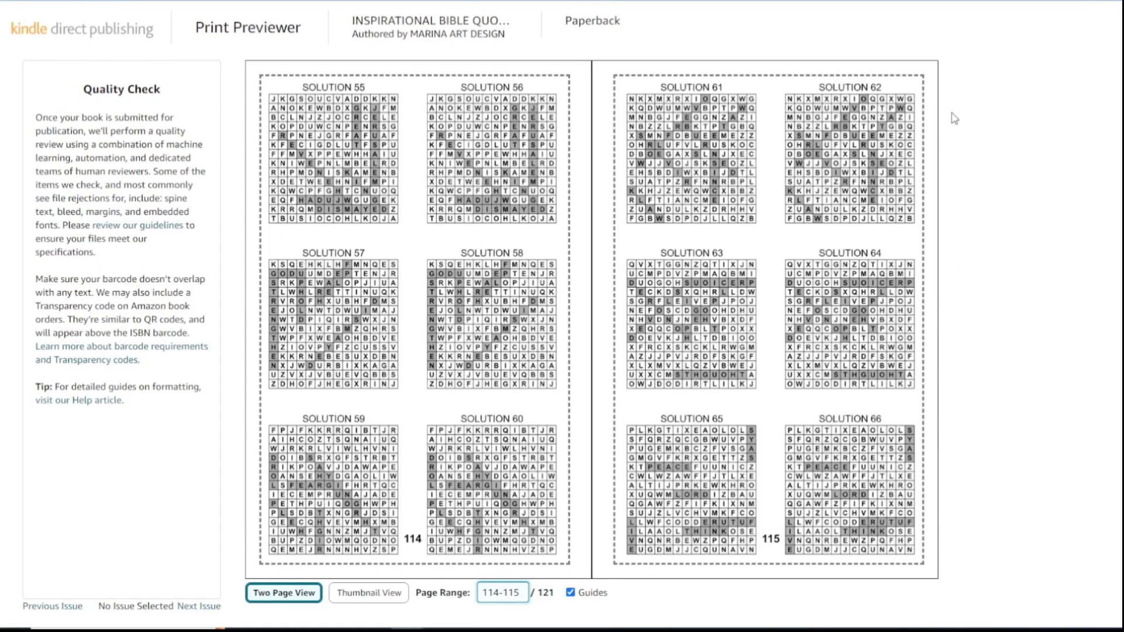
left_click(918, 267)
left_click(917, 266)
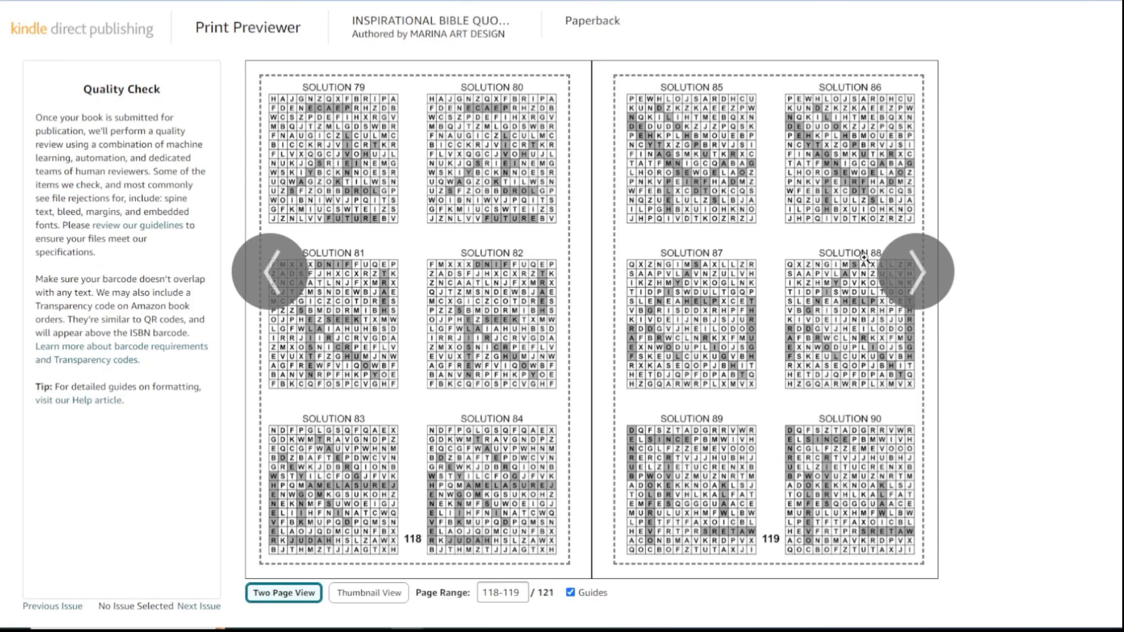
left_click(905, 269)
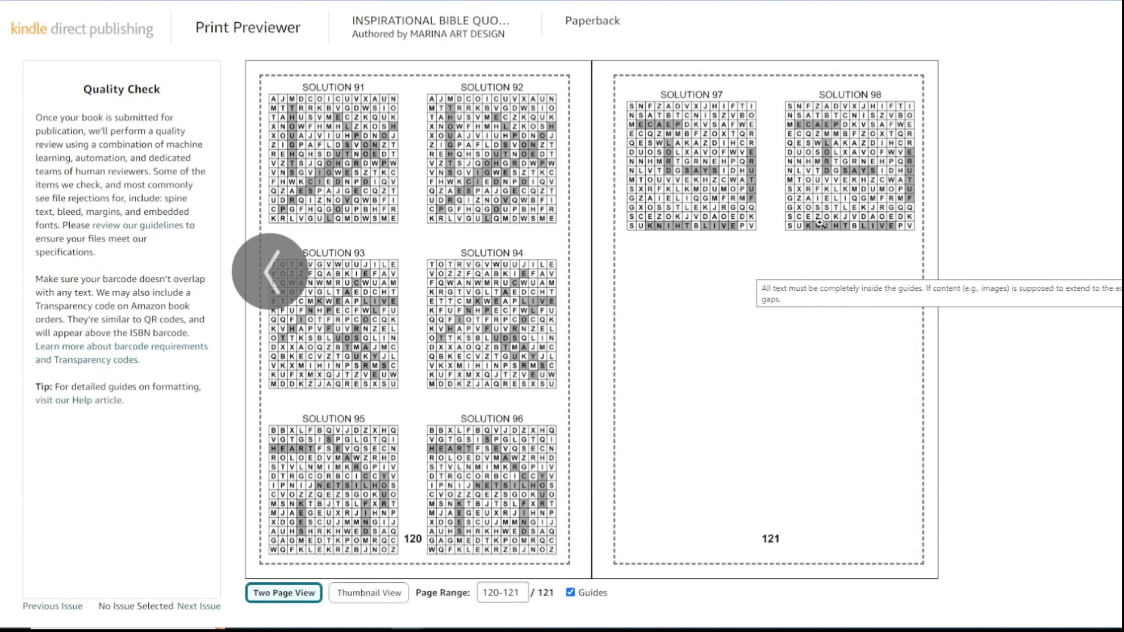